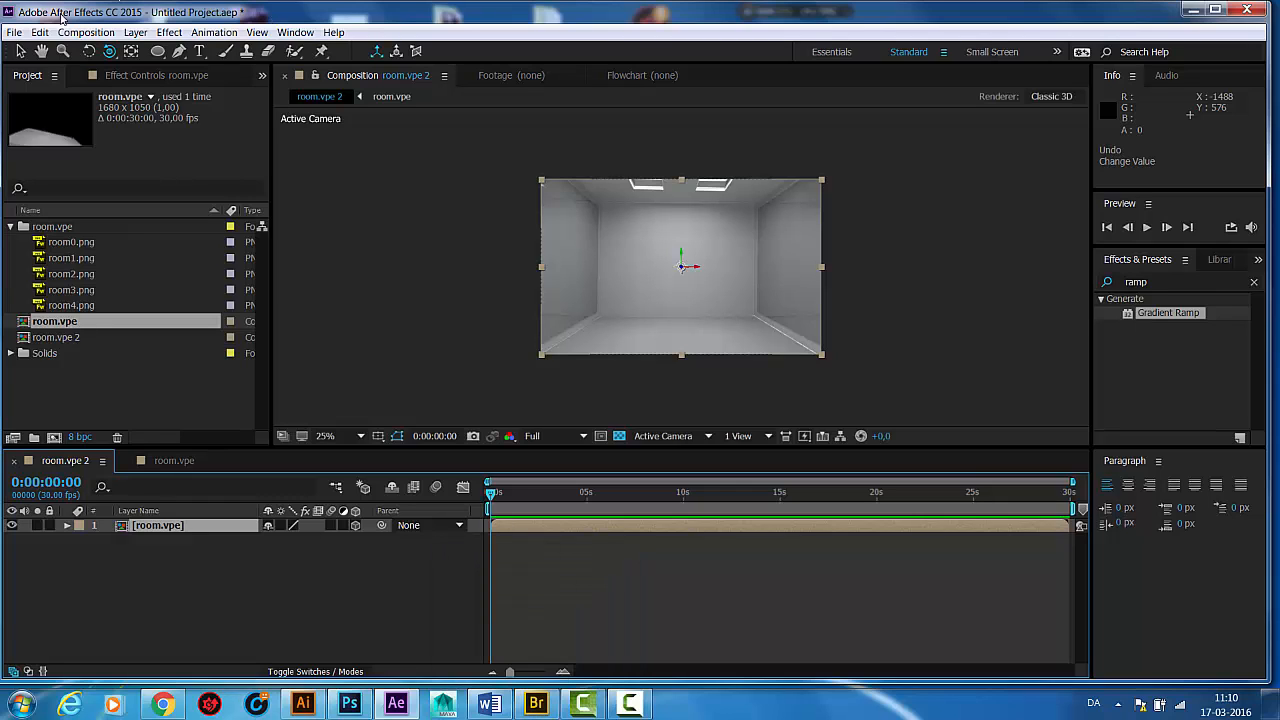
Step: Create a new composition, Comp 1, with the HDTV 1080 29.97 preset and a 10-second duration
{"action": "left_click", "coordinate": [86, 32]}
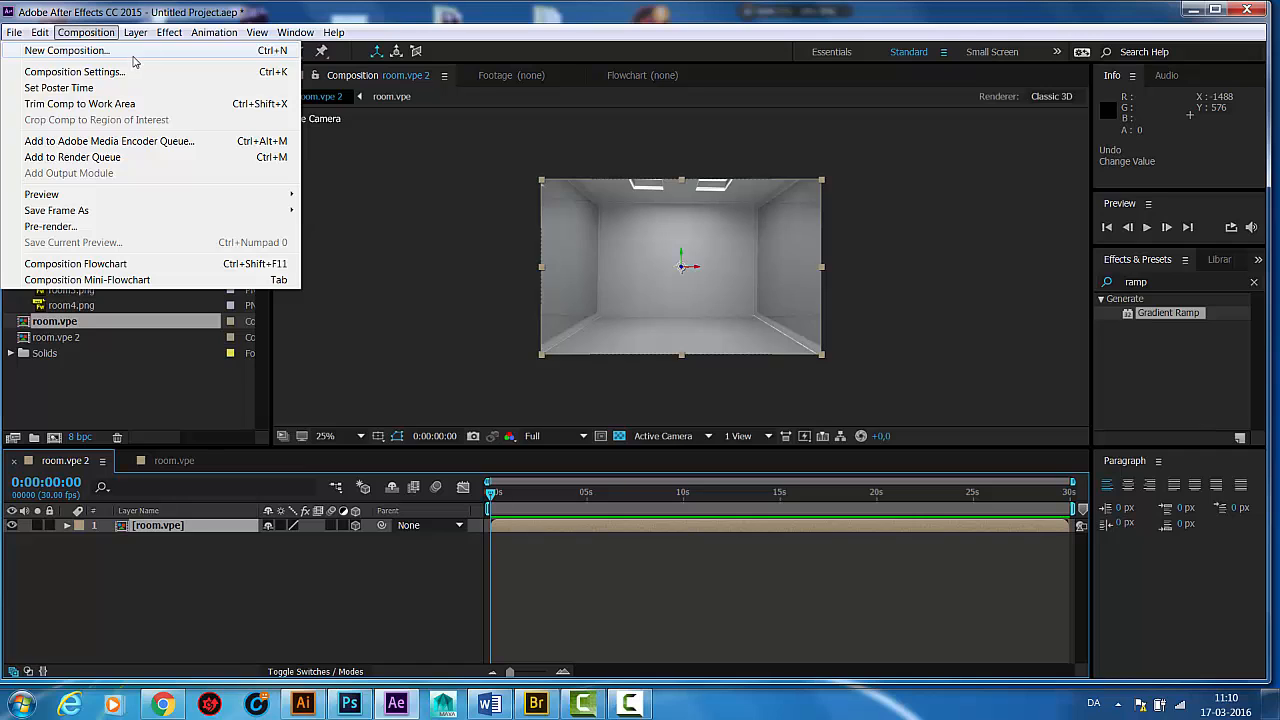
{"action": "left_click", "coordinate": [133, 52]}
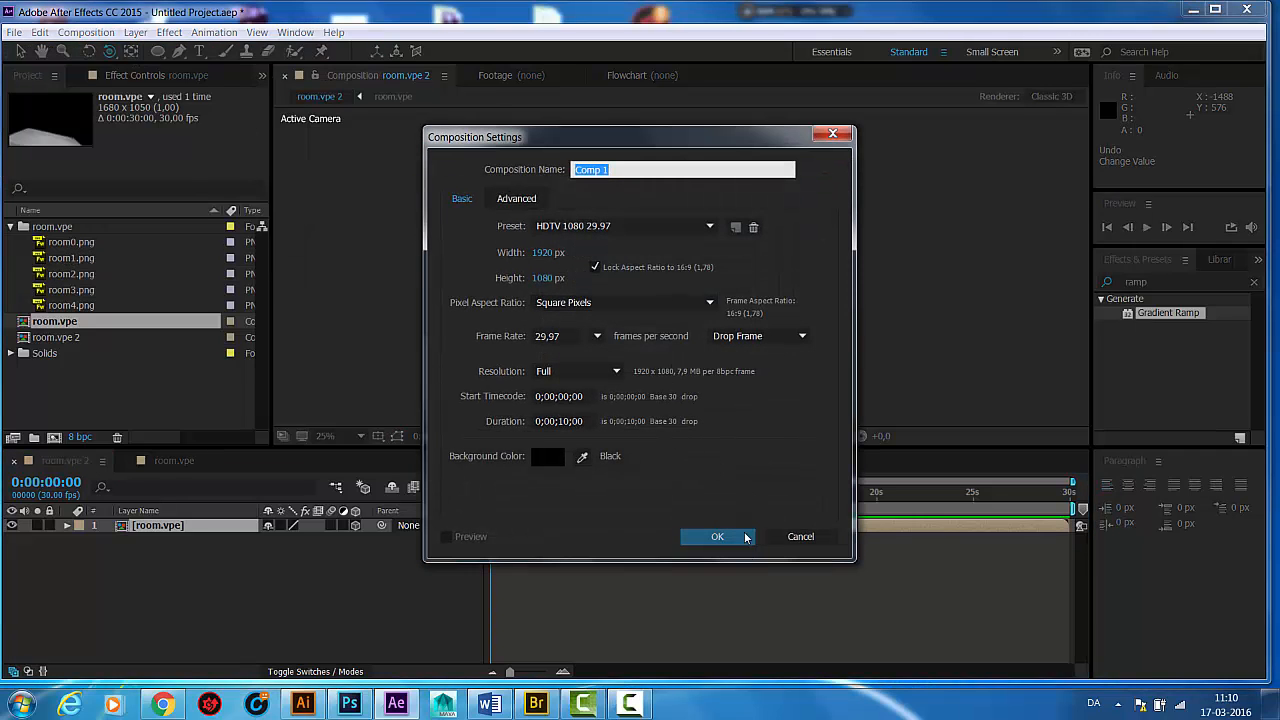
{"action": "left_click", "coordinate": [720, 538]}
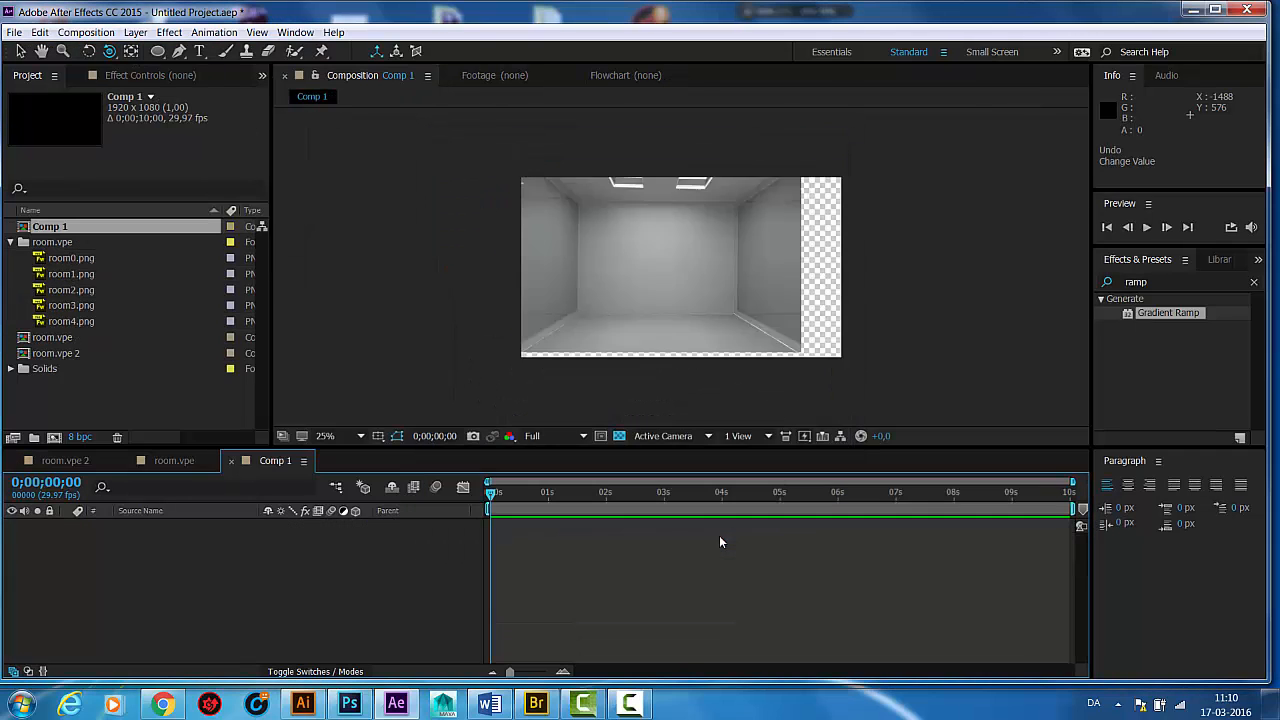
Step: Import the image how-fighting-can-help-your-marriage and add it as a layer in Comp 1
{"action": "double_click", "coordinate": [66, 400]}
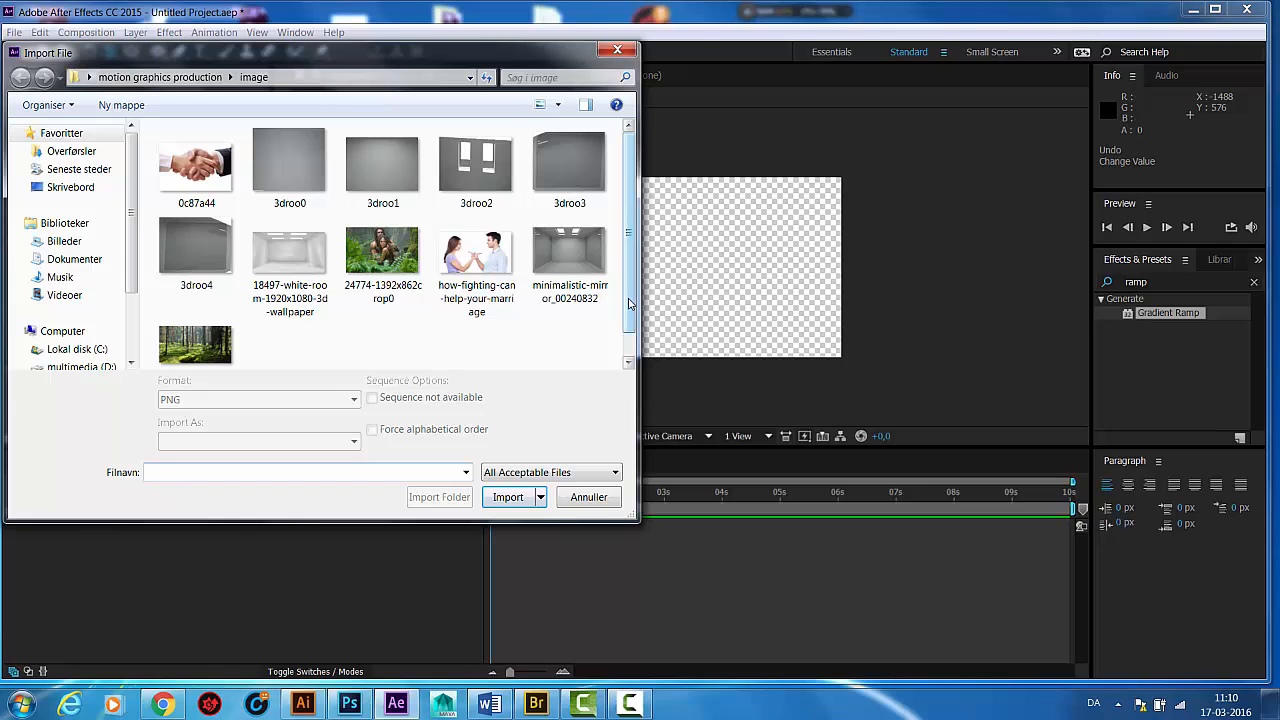
{"action": "double_click", "coordinate": [483, 270]}
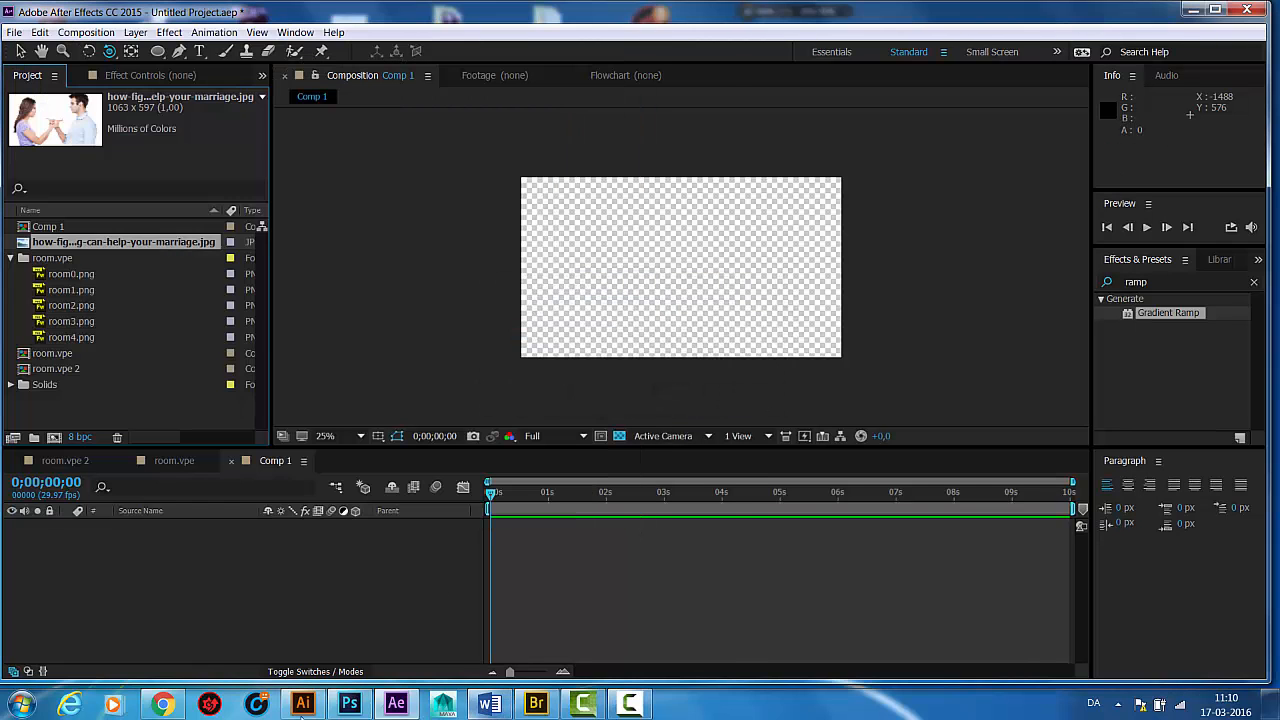
{"action": "left_click_drag", "start_coordinate": [63, 247], "coordinate": [80, 543]}
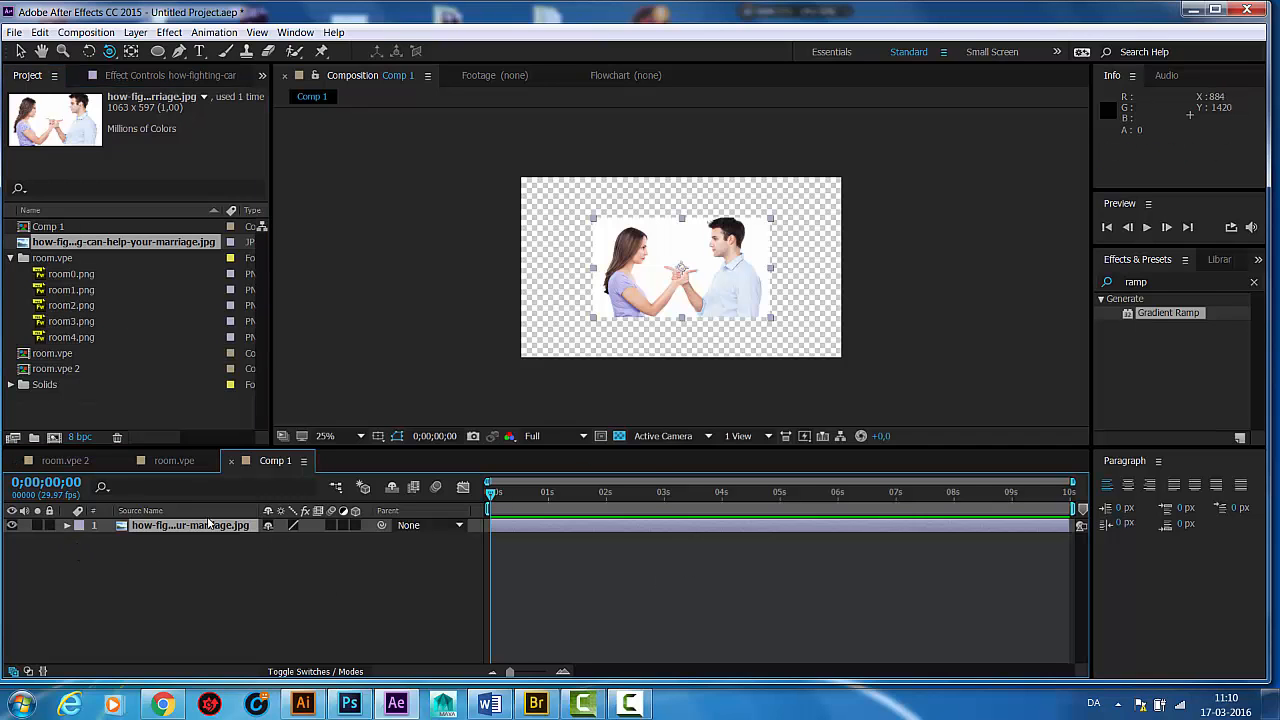
Step: Scale the image layer uniformly to 182% so it fills the composition's width
{"action": "scroll", "coordinate": [737, 330], "scroll_direction": "up", "scroll_amount": 1}
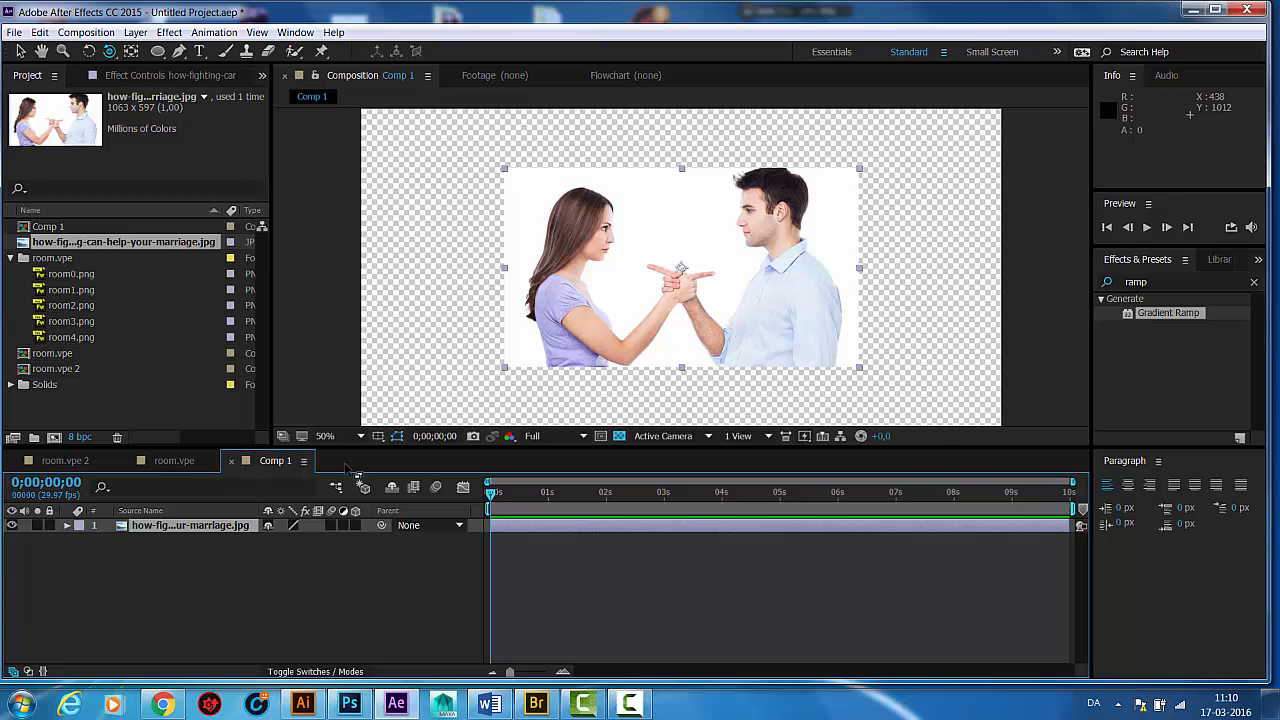
{"action": "key", "text": "s"}
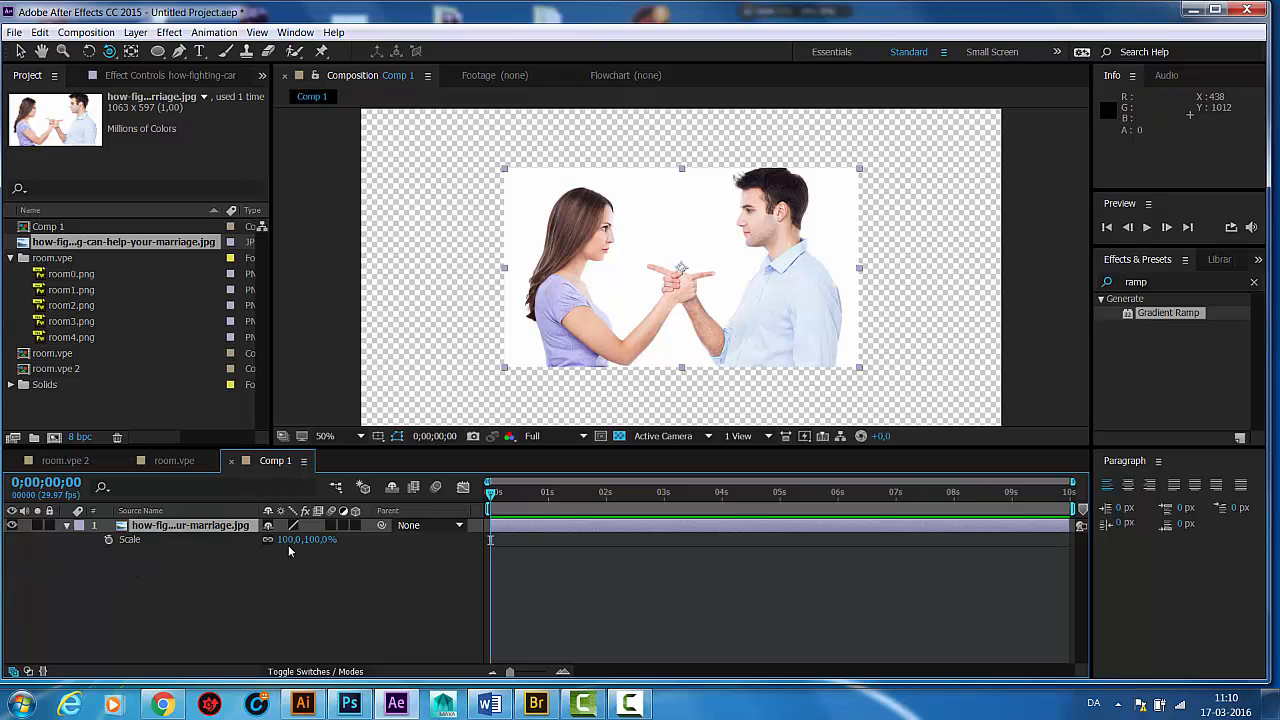
{"action": "left_click_drag", "start_coordinate": [288, 549], "coordinate": [370, 549]}
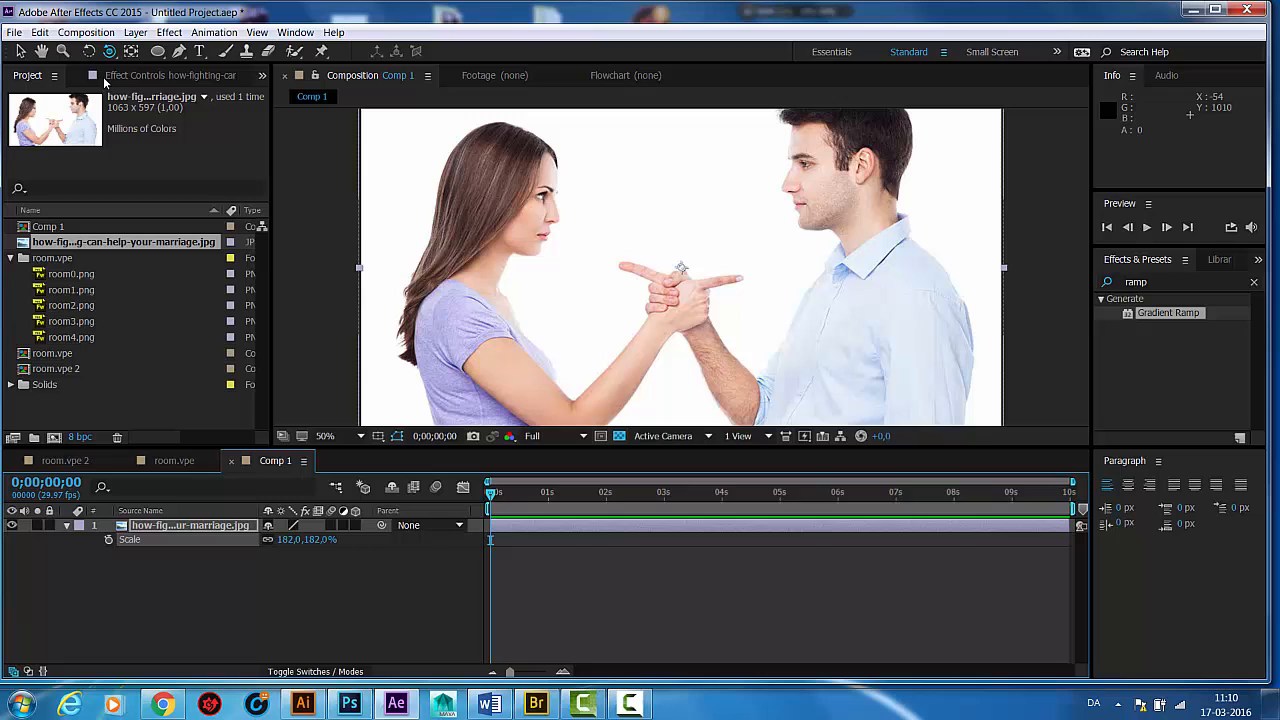
Step: Reposition the enlarged image with the Selection tool so it covers the composition frame from the upper edge
{"action": "left_click", "coordinate": [18, 52]}
{"action": "mouse_move", "coordinate": [622, 239]}
{"action": "left_mouse_down"}
{"action": "mouse_move", "coordinate": [620, 268]}
{"action": "mouse_move", "coordinate": [620, 250]}
{"action": "left_mouse_up"}
{"action": "scroll", "coordinate": [939, 312], "scroll_direction": "down", "scroll_amount": 2}
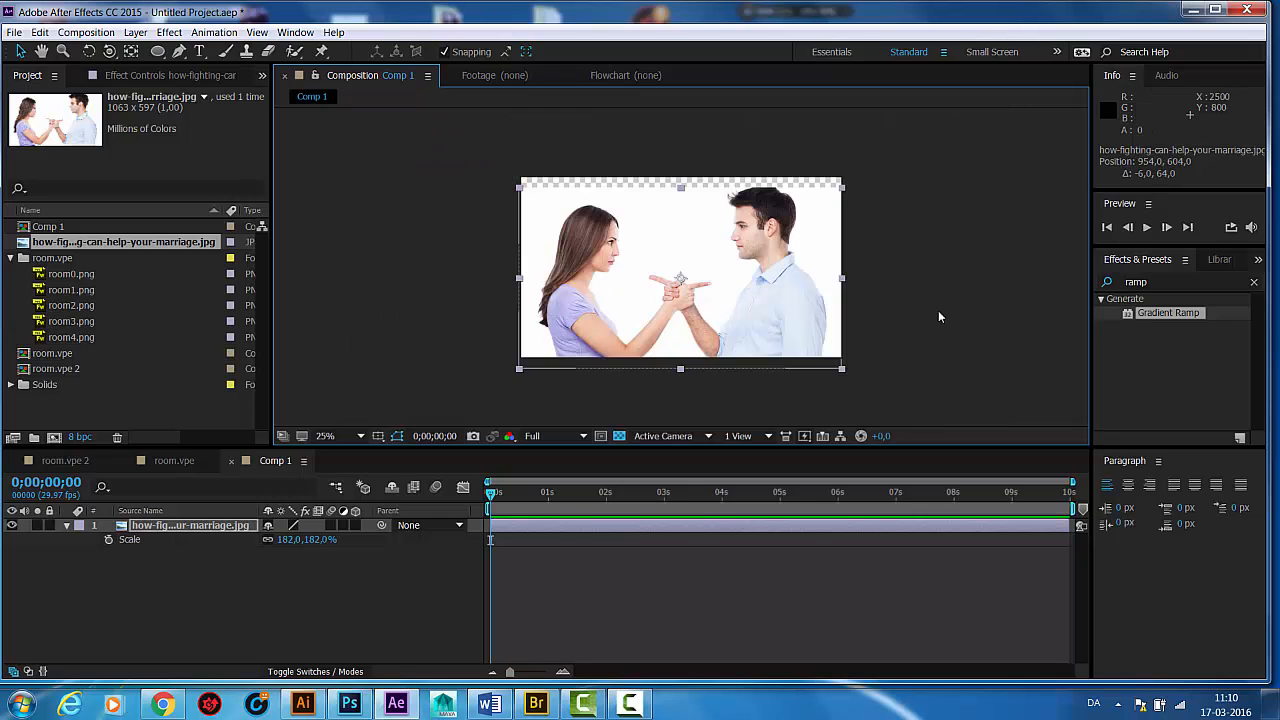
{"action": "scroll", "coordinate": [939, 311], "scroll_direction": "up", "scroll_amount": 2}
{"action": "scroll", "coordinate": [733, 335], "scroll_direction": "down", "scroll_amount": 3}
{"action": "scroll", "coordinate": [732, 334], "scroll_direction": "up", "scroll_amount": 1}
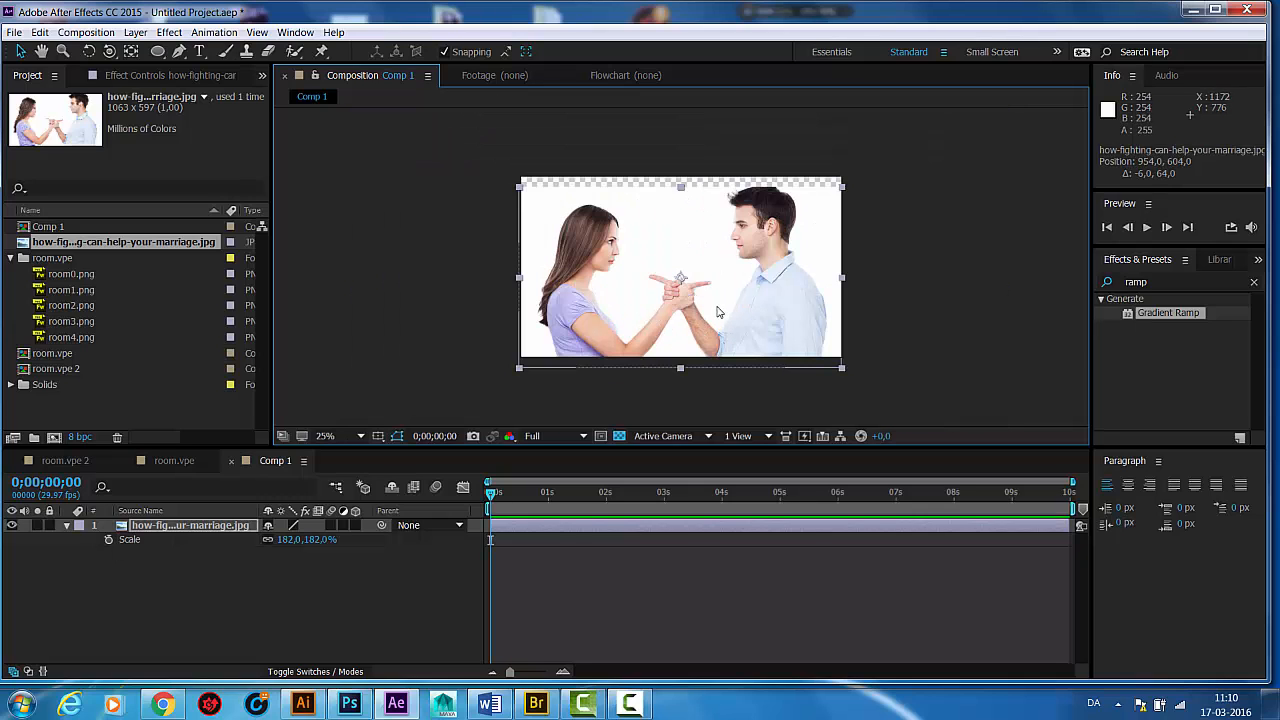
{"action": "left_click_drag", "start_coordinate": [717, 312], "coordinate": [714, 297]}
{"action": "left_click", "coordinate": [896, 337]}
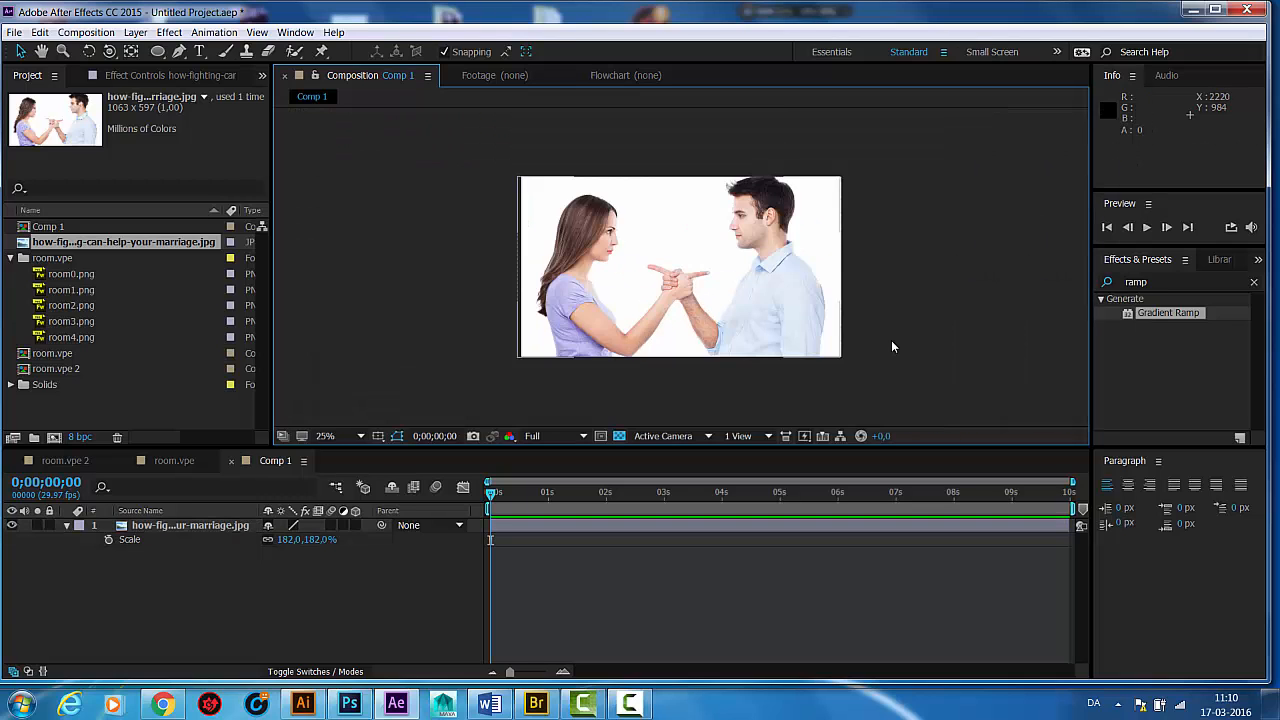
Step: Nudge the image layer 6 px to the right to position 952, 544
{"action": "scroll", "coordinate": [893, 347], "scroll_direction": "up", "scroll_amount": 1}
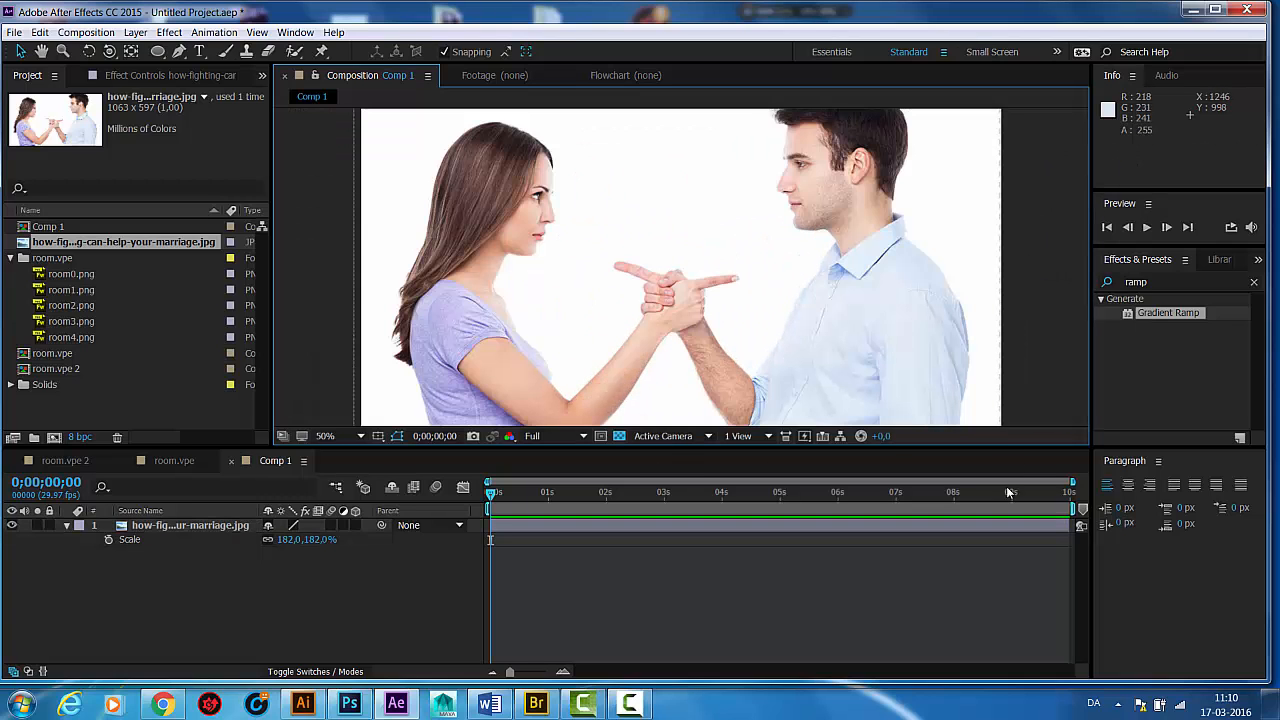
{"action": "left_click", "coordinate": [779, 372]}
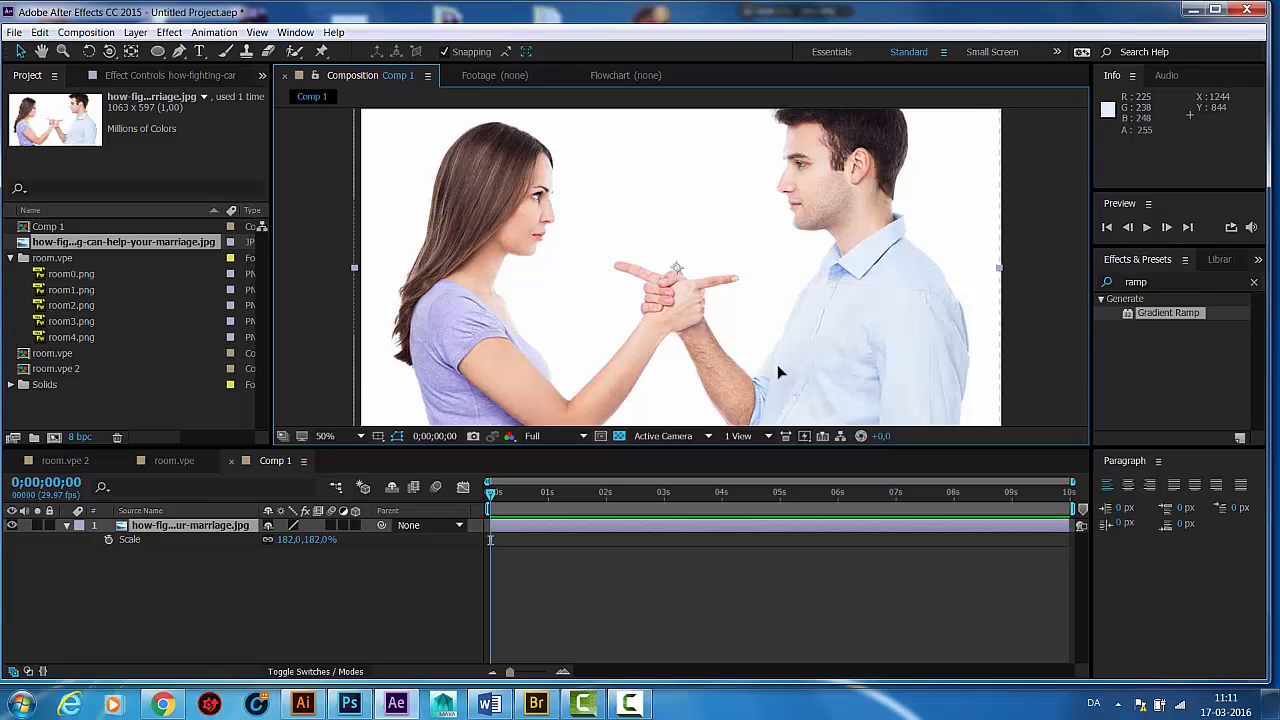
{"action": "key", "text": "Right"}
{"action": "key", "text": "Right"}
{"action": "key", "text": "Right"}
{"action": "key", "text": "Right"}
{"action": "key", "text": "Right"}
{"action": "key", "text": "Right"}
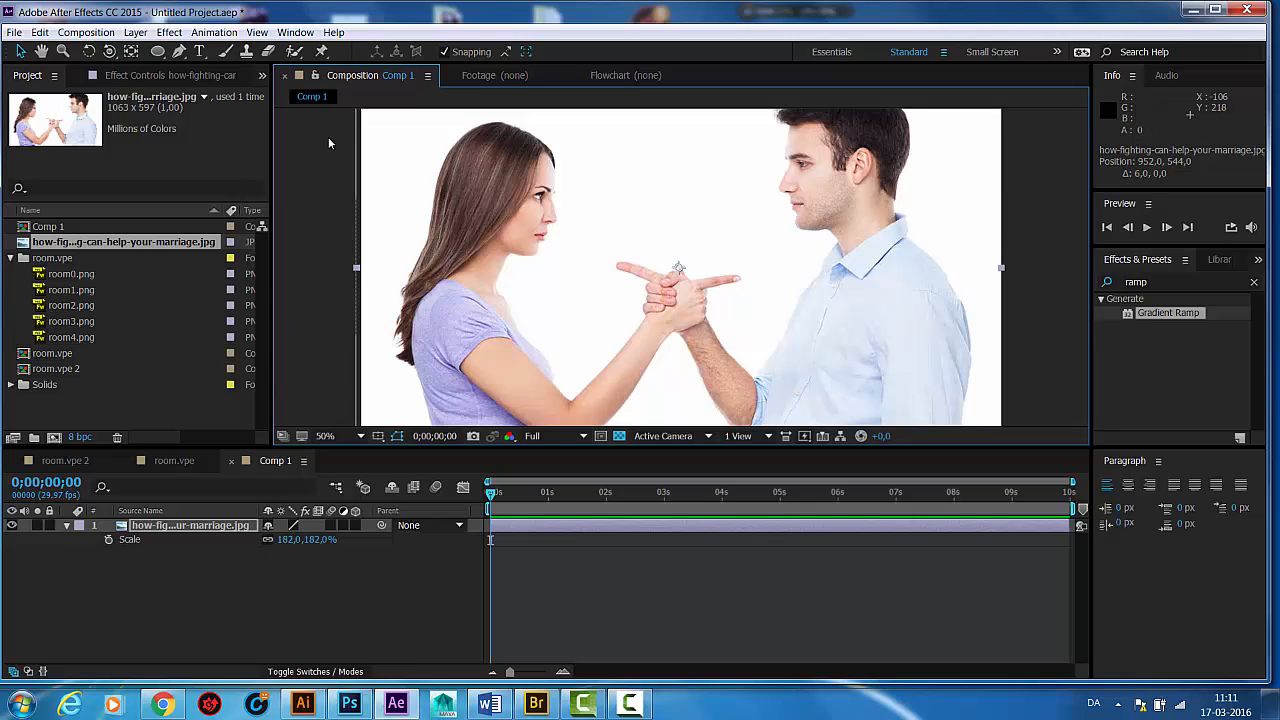
Step: Place puppet pins on the head and neck of both the man and the woman with the Puppet Pin tool
{"action": "left_click", "coordinate": [322, 52]}
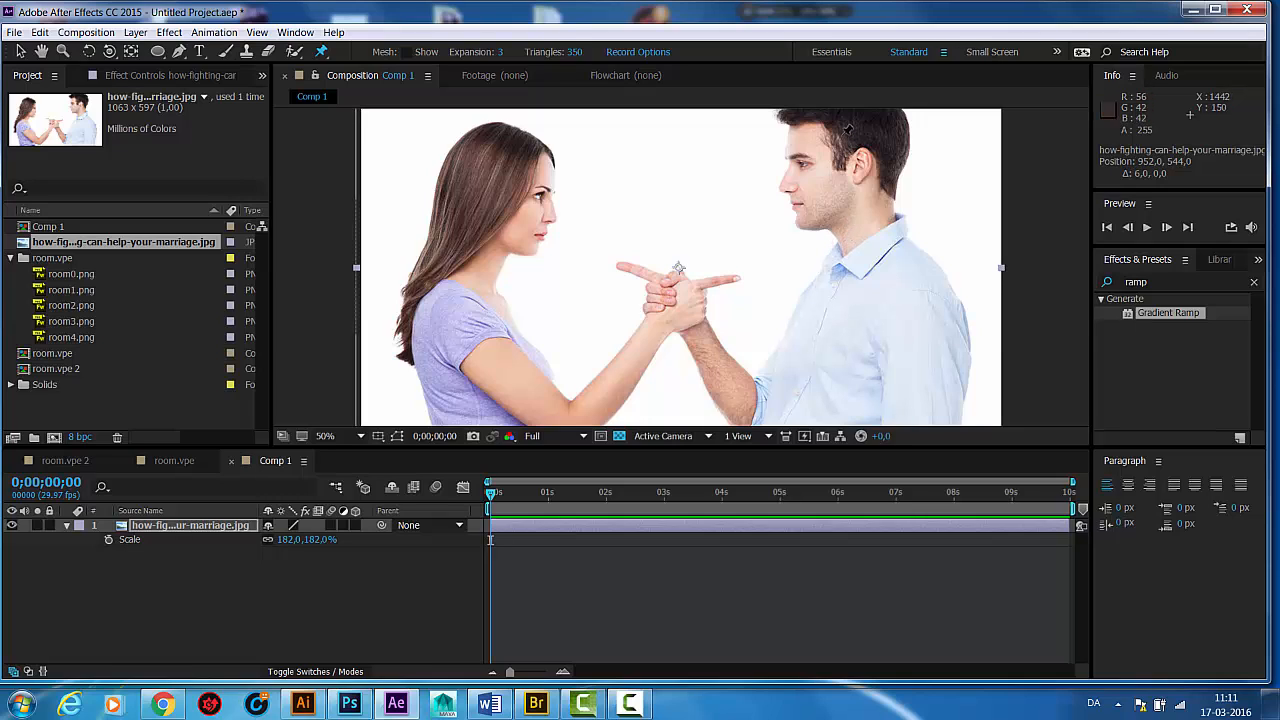
{"action": "left_click", "coordinate": [856, 220]}
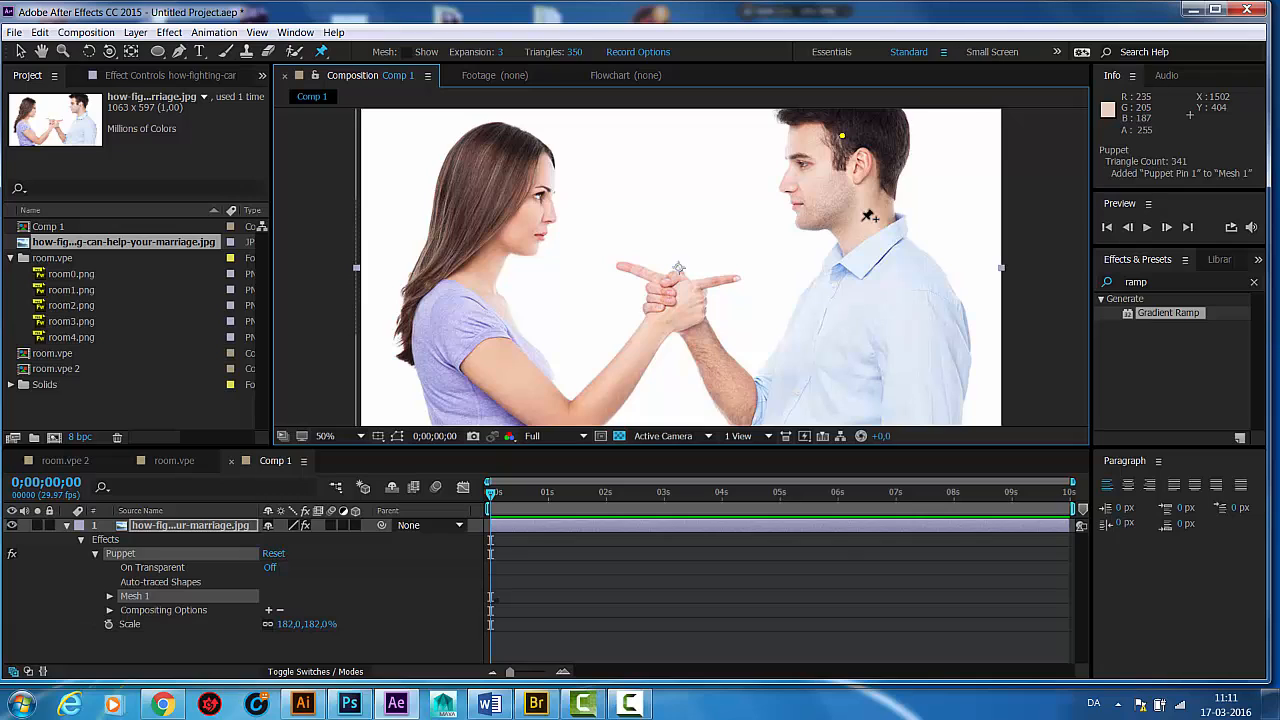
{"action": "left_click", "coordinate": [863, 220]}
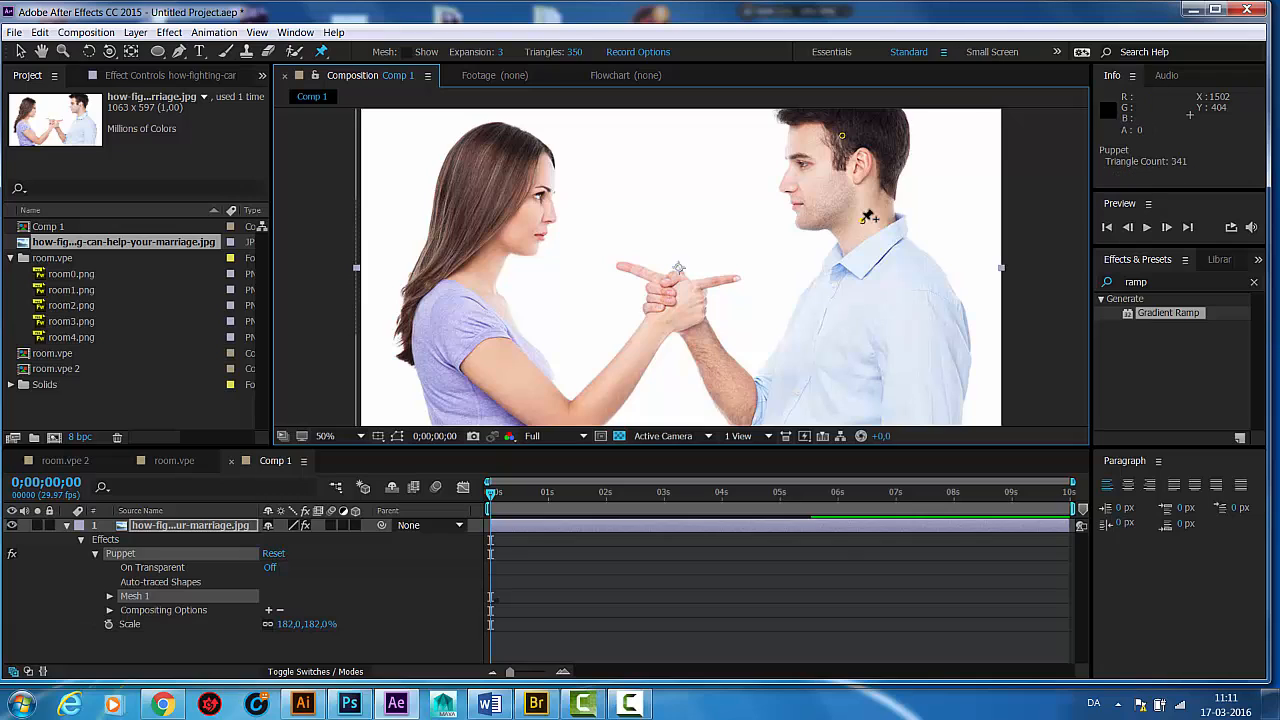
{"action": "left_click", "coordinate": [506, 172]}
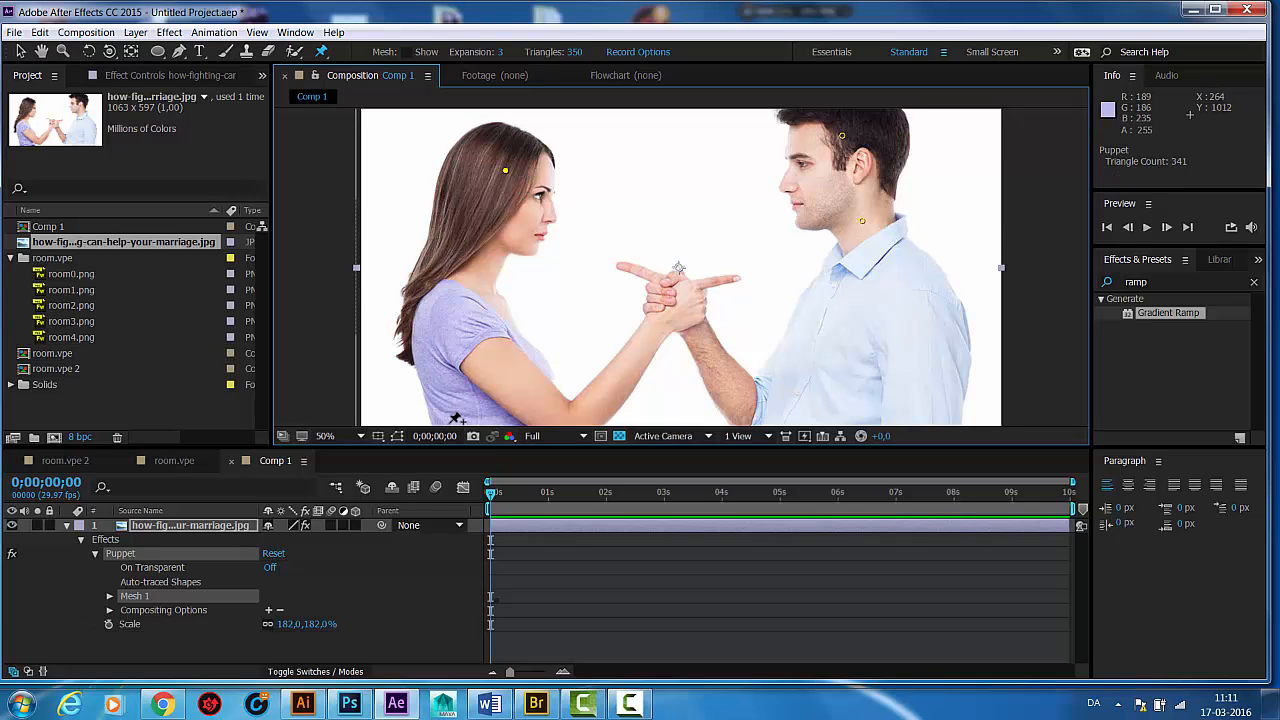
{"action": "left_click", "coordinate": [471, 258]}
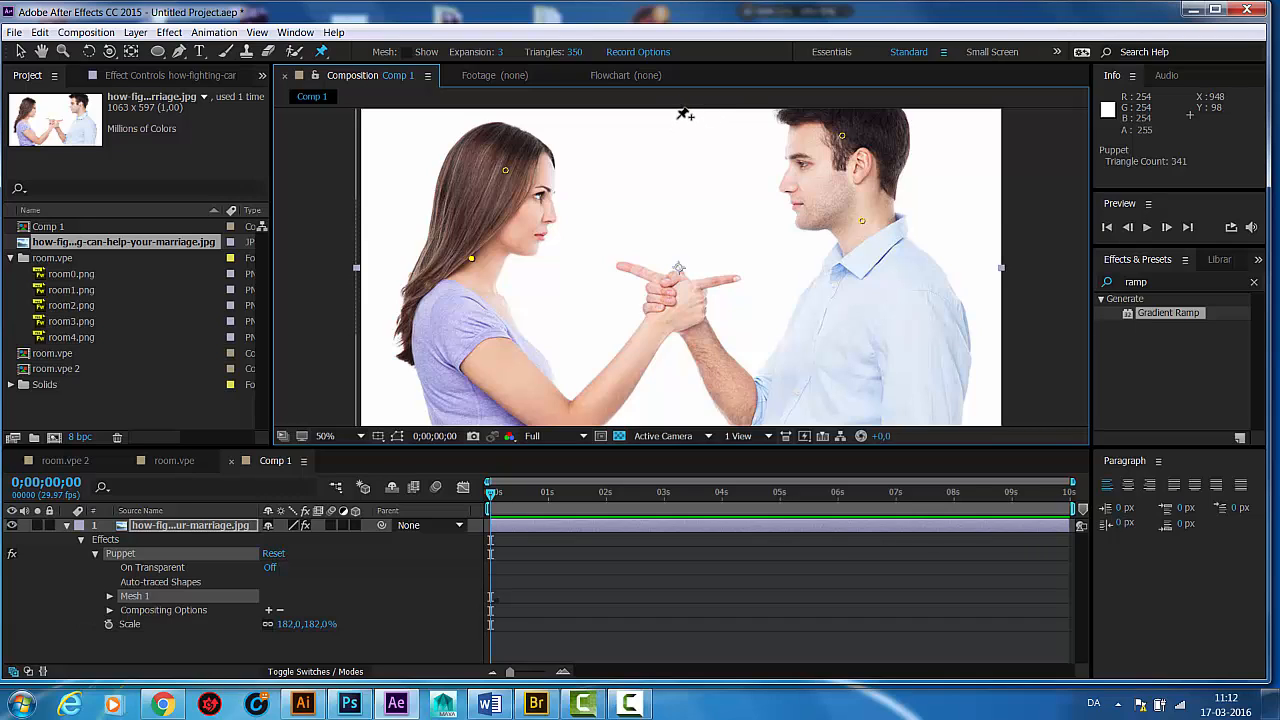
Step: Place puppet pins around the image border, at the corners and along the edges, to anchor the background
{"action": "left_click", "coordinate": [678, 118]}
{"action": "left_click", "coordinate": [375, 121]}
{"action": "key", "text": "comma"}
{"action": "key", "text": "comma"}
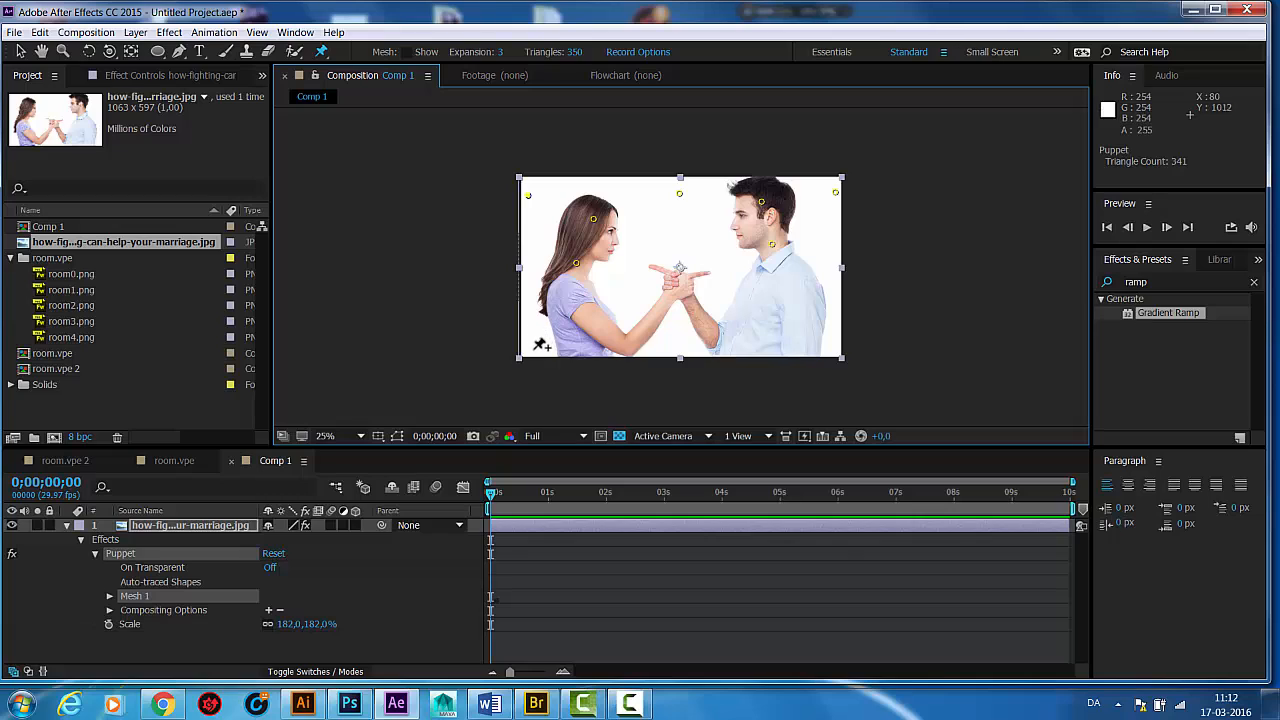
{"action": "left_click", "coordinate": [530, 352]}
{"action": "left_click", "coordinate": [683, 350]}
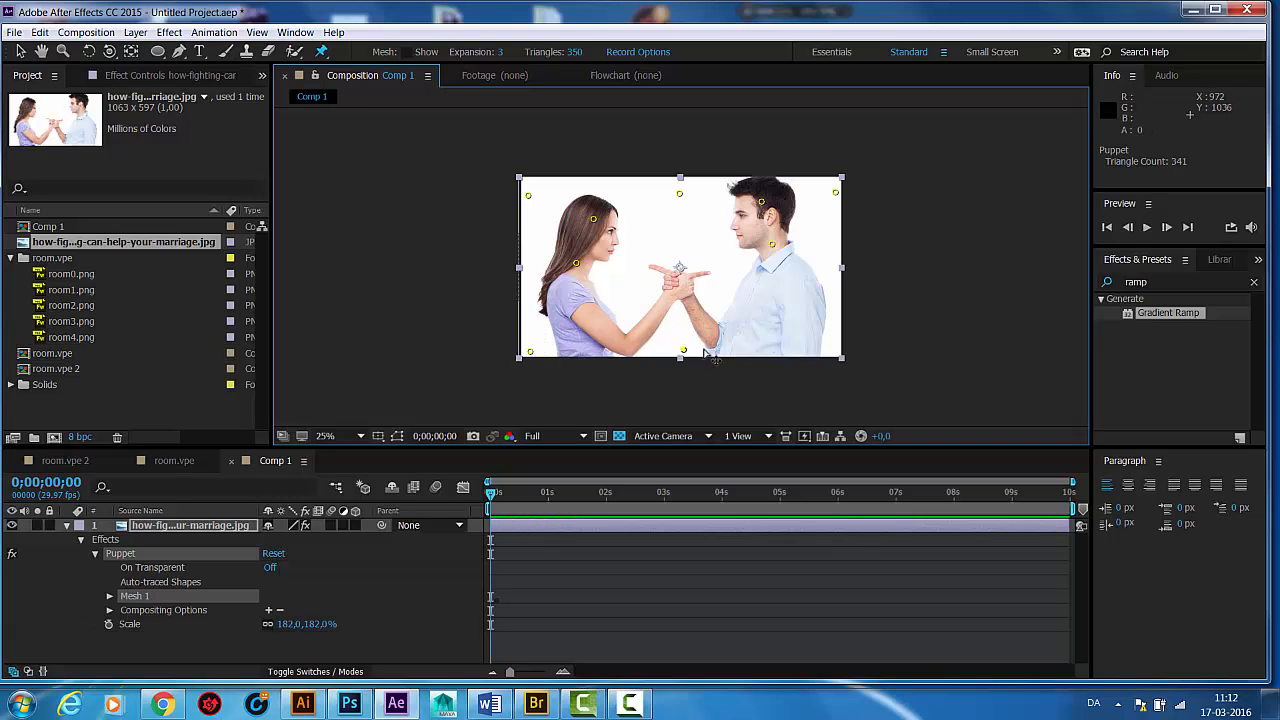
{"action": "left_click", "coordinate": [835, 349]}
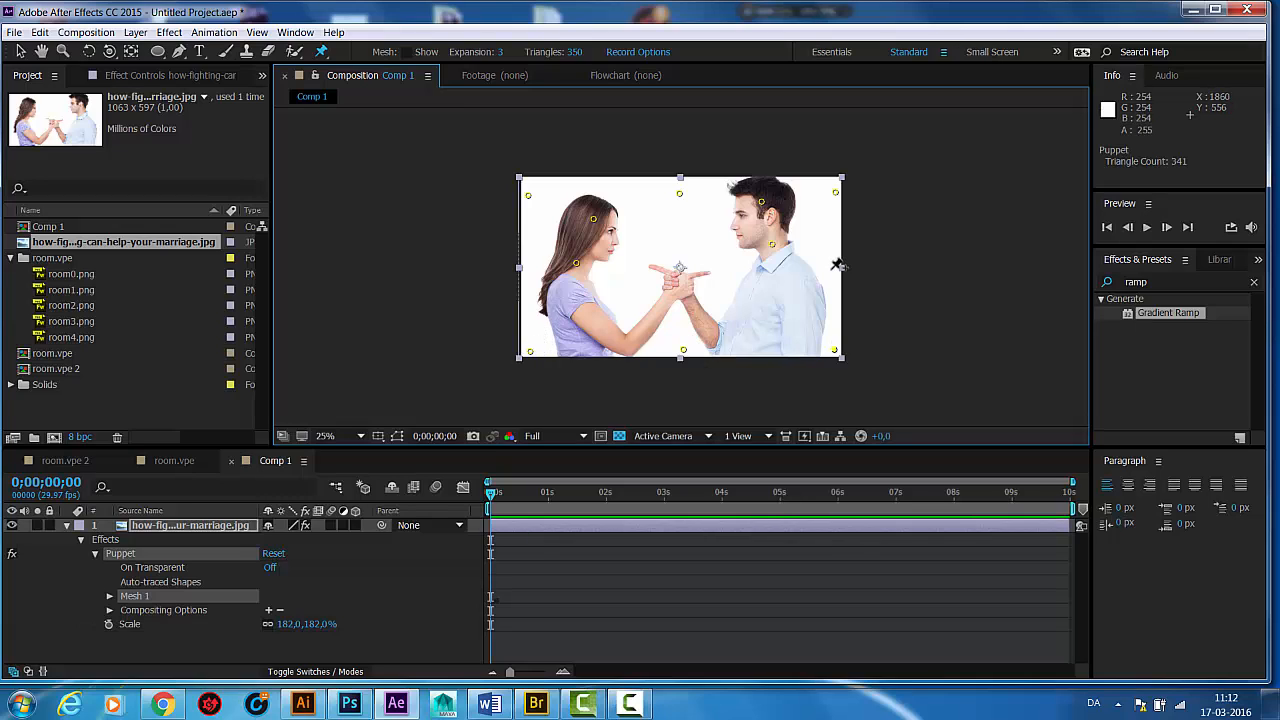
{"action": "left_click", "coordinate": [836, 266]}
Step: Place puppet pins at the tip and base of both pointing fingers
{"action": "key", "text": "period"}
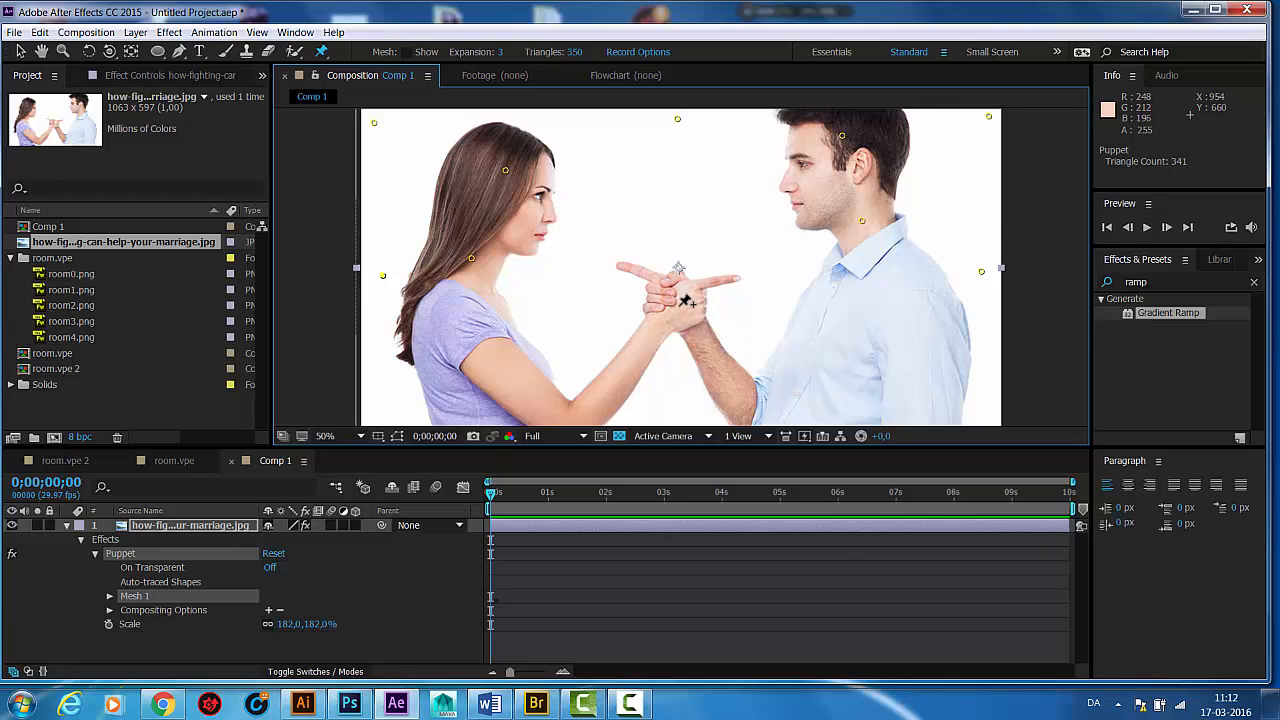
{"action": "left_click", "coordinate": [731, 280]}
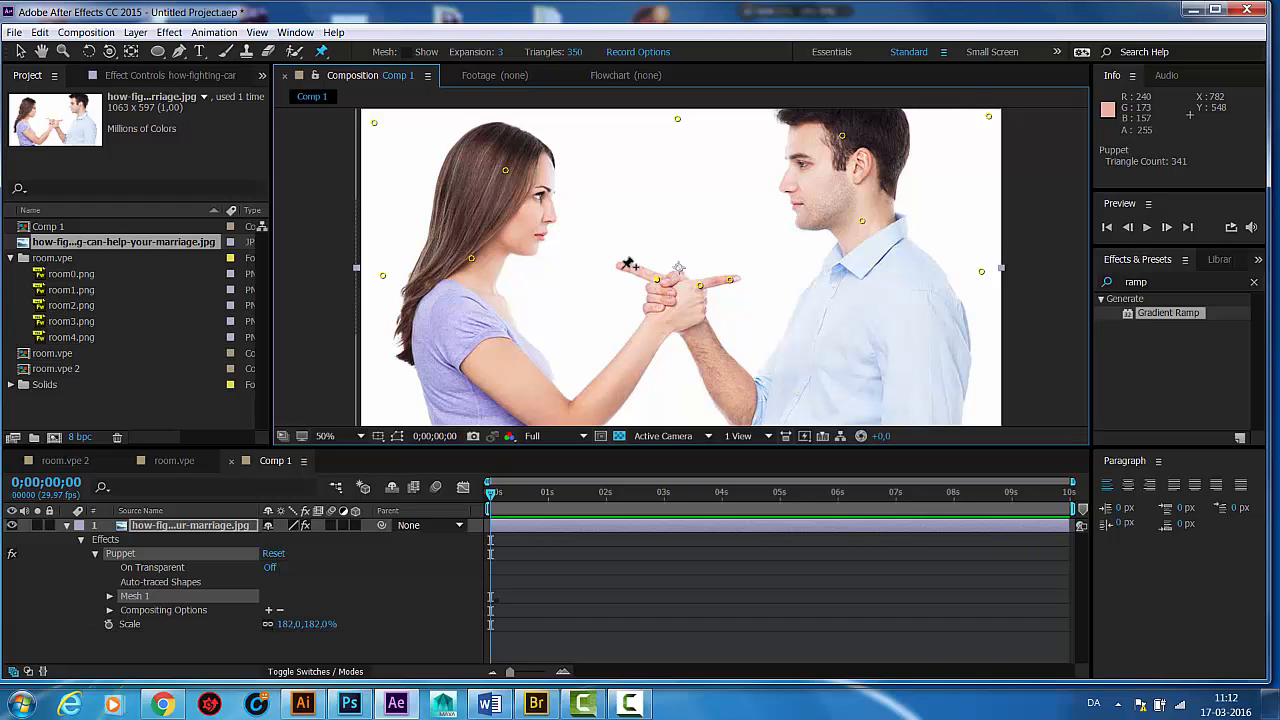
{"action": "left_click", "coordinate": [621, 268]}
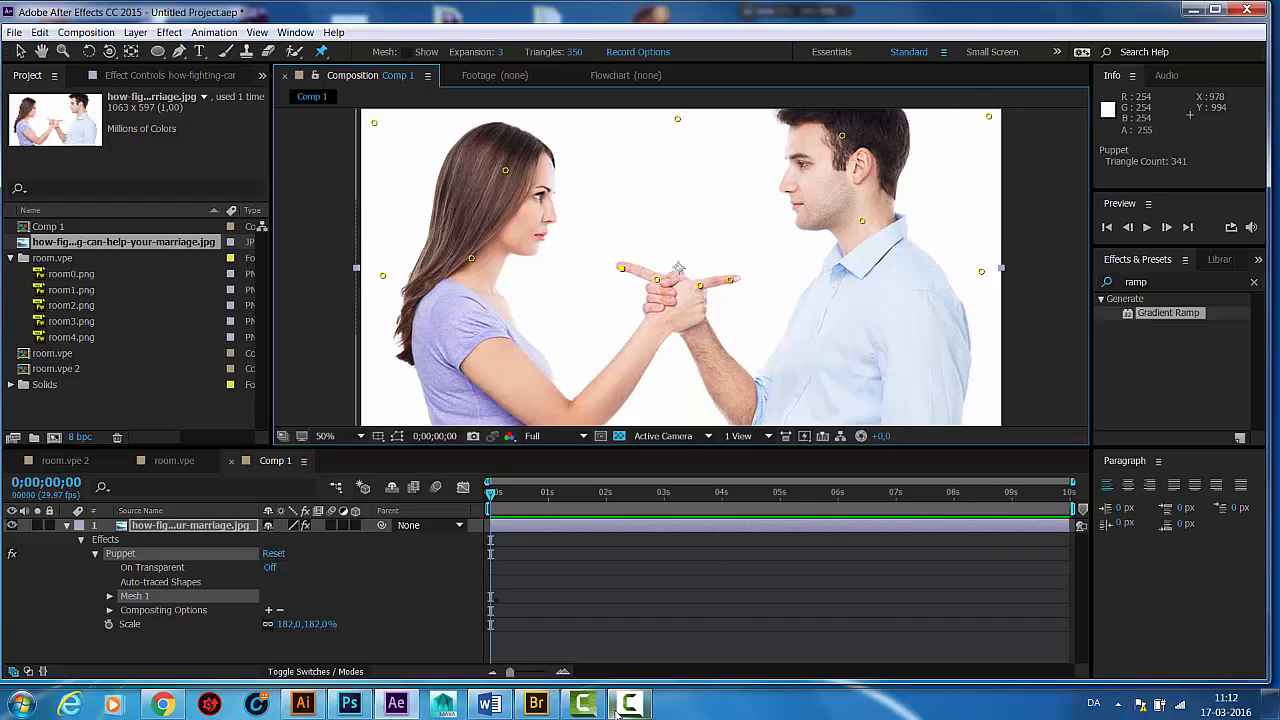
Step: Expand the puppet mesh's Deform and Compositing Options properties and look through the list of puppet pins
{"action": "mouse_move", "coordinate": [610, 713]}
{"action": "left_click", "coordinate": [110, 597]}
{"action": "scroll", "coordinate": [160, 603], "scroll_direction": "down", "scroll_amount": 1}
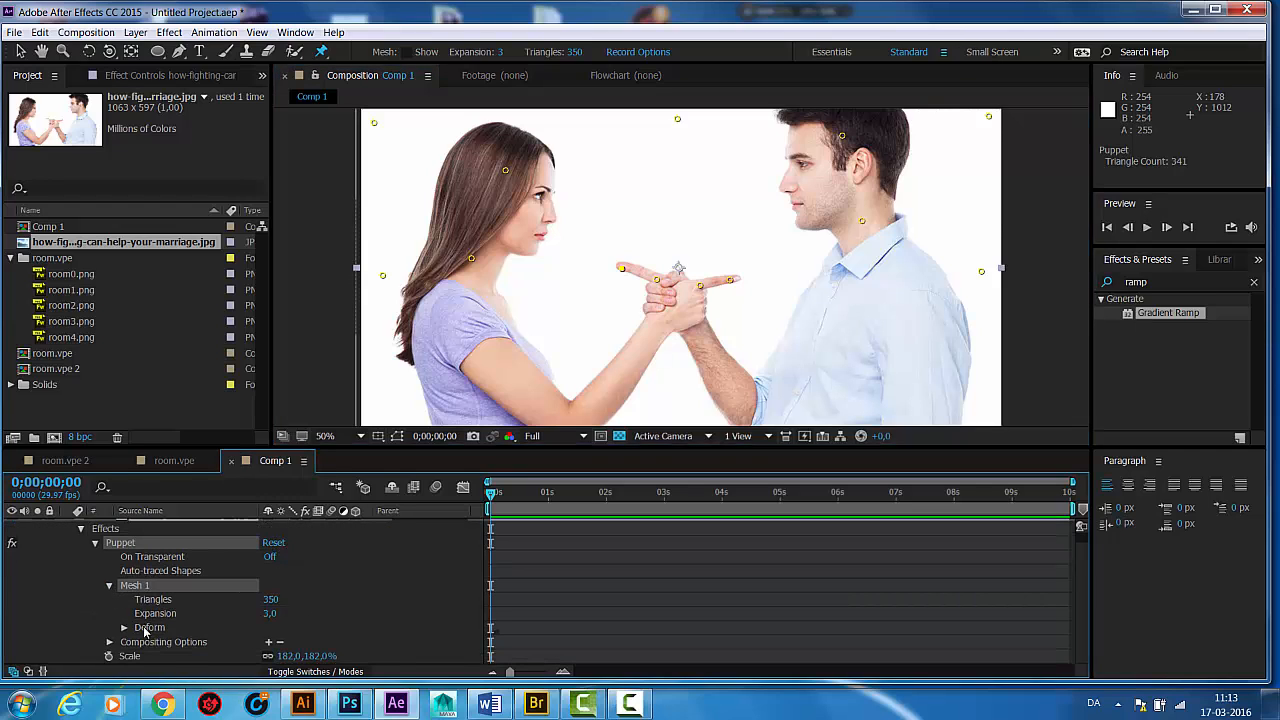
{"action": "left_click", "coordinate": [110, 643]}
{"action": "scroll", "coordinate": [176, 626], "scroll_direction": "down", "scroll_amount": 1}
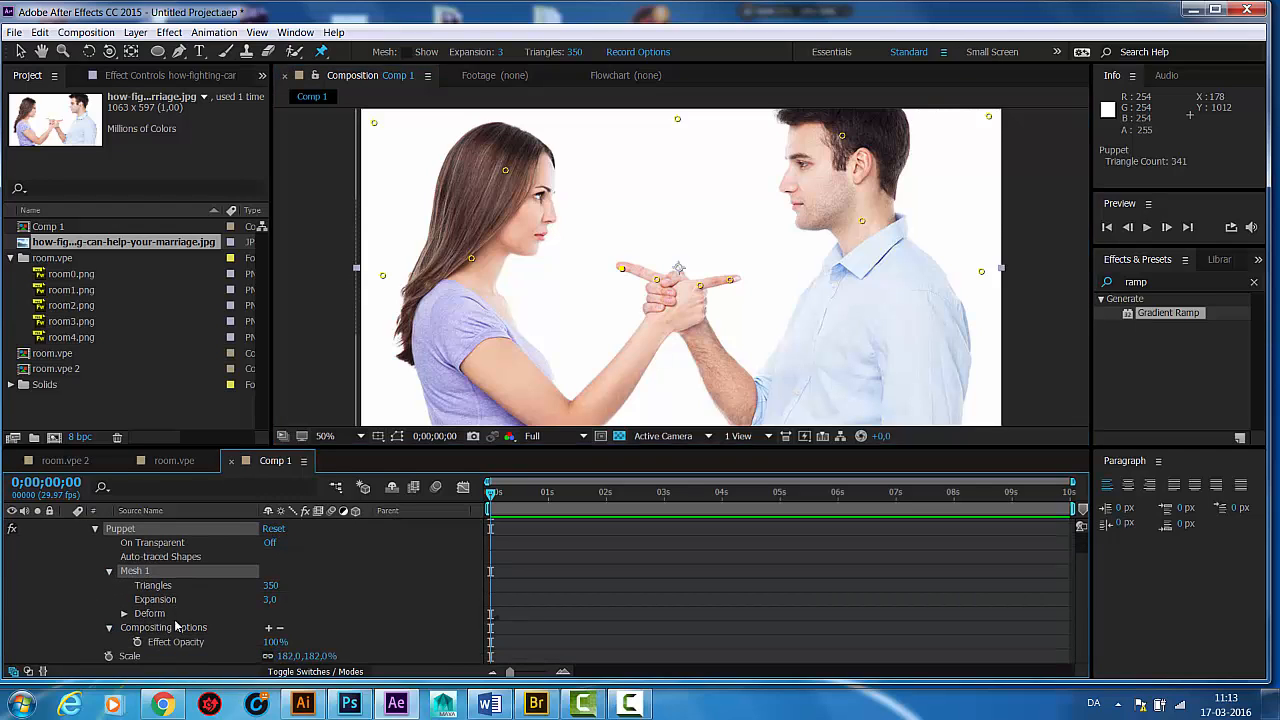
{"action": "left_click", "coordinate": [124, 613]}
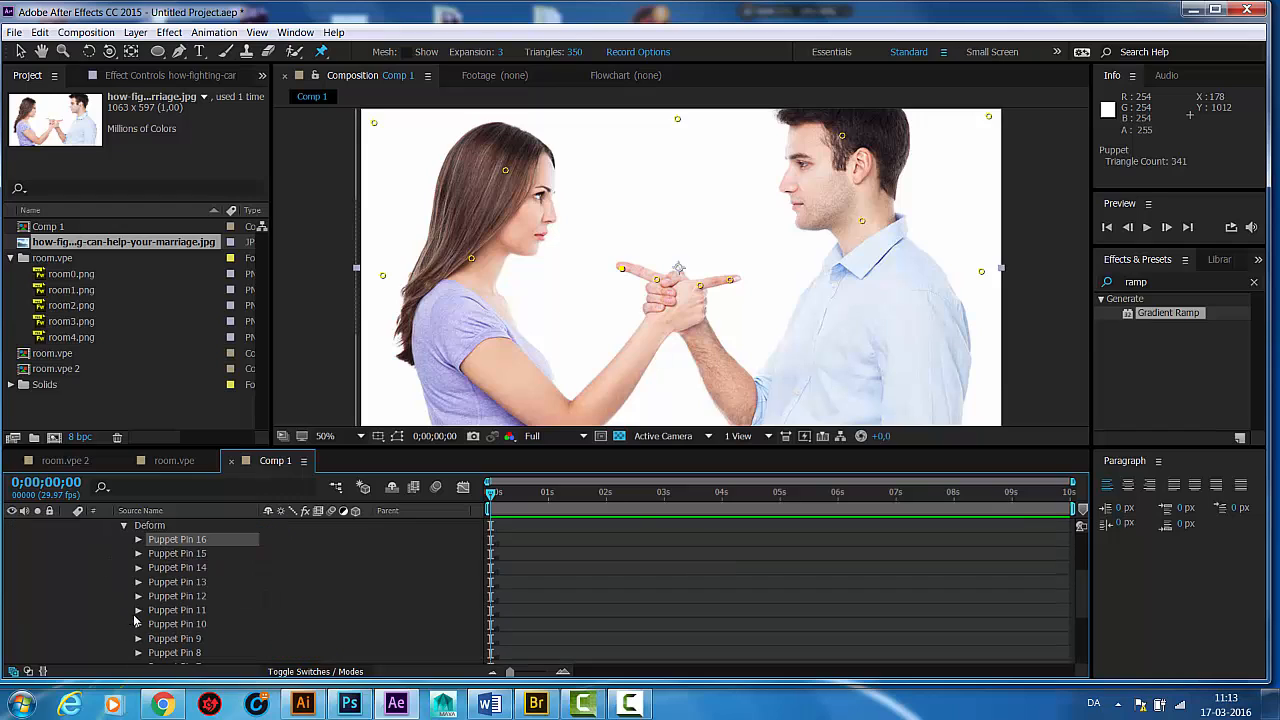
{"action": "scroll", "coordinate": [155, 580], "scroll_direction": "up", "scroll_amount": 3}
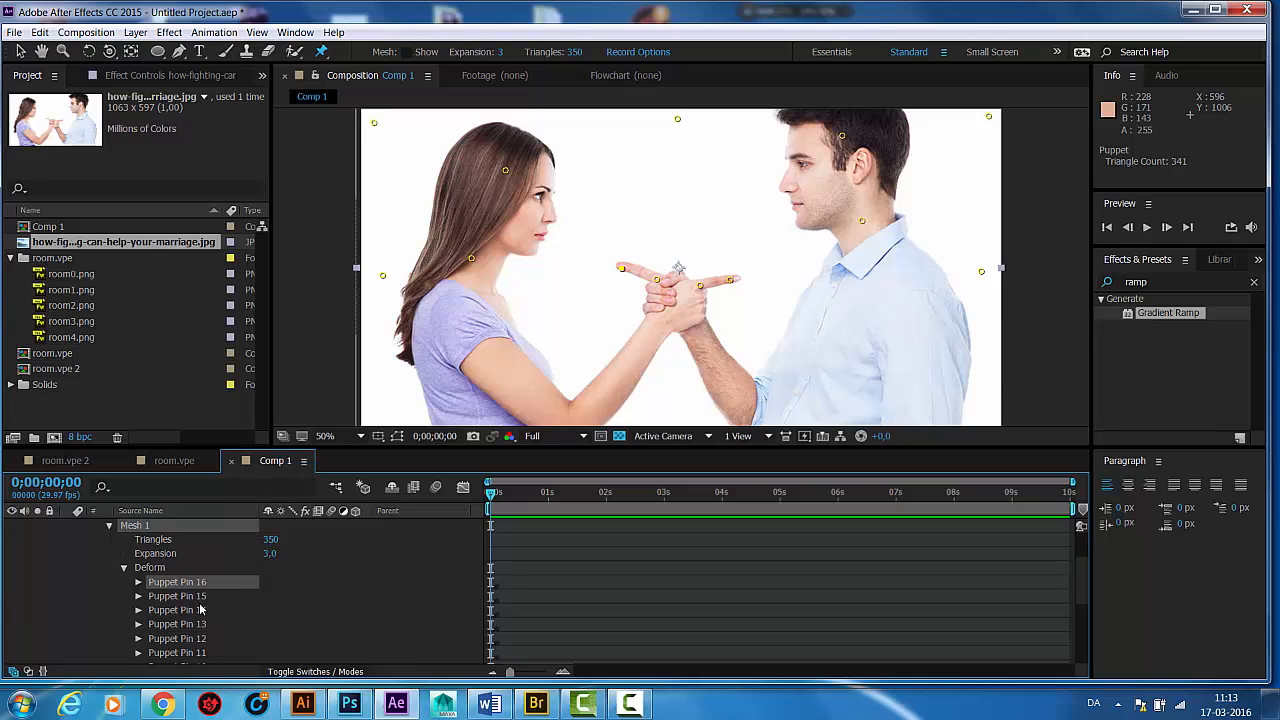
{"action": "scroll", "coordinate": [200, 609], "scroll_direction": "down", "scroll_amount": 3}
{"action": "scroll", "coordinate": [190, 572], "scroll_direction": "down", "scroll_amount": 1}
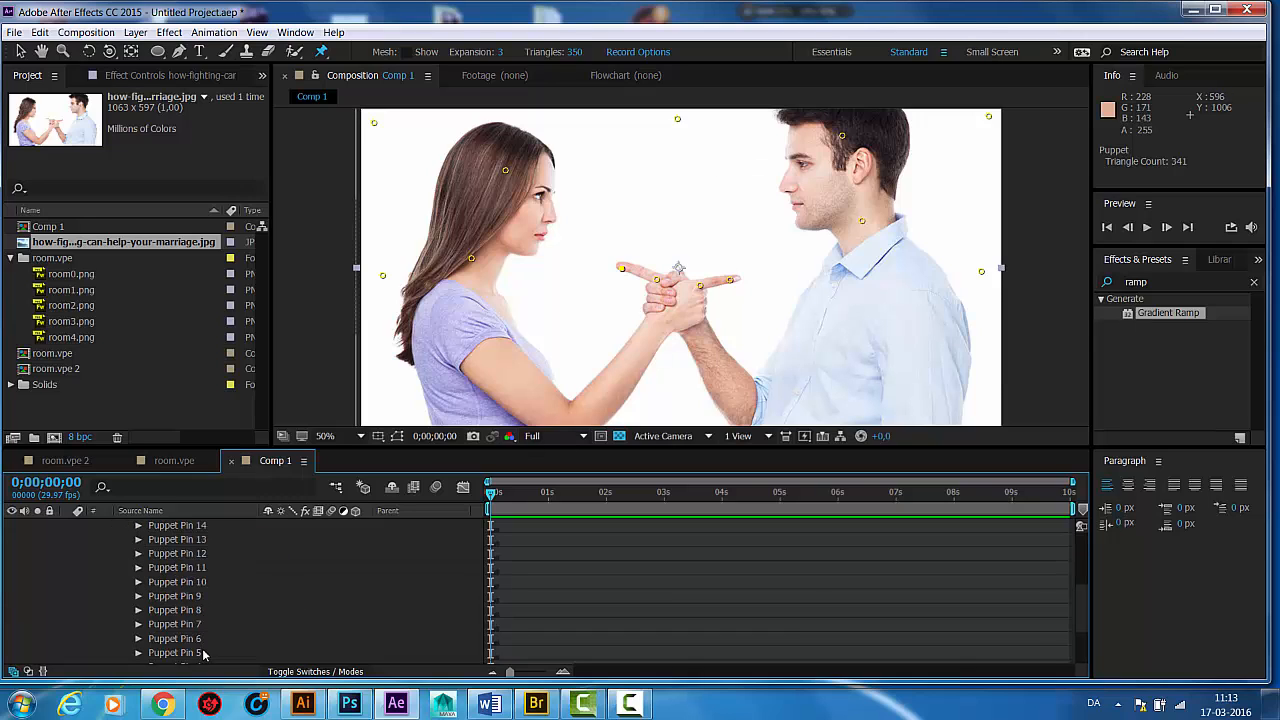
{"action": "scroll", "coordinate": [205, 651], "scroll_direction": "up", "scroll_amount": 1}
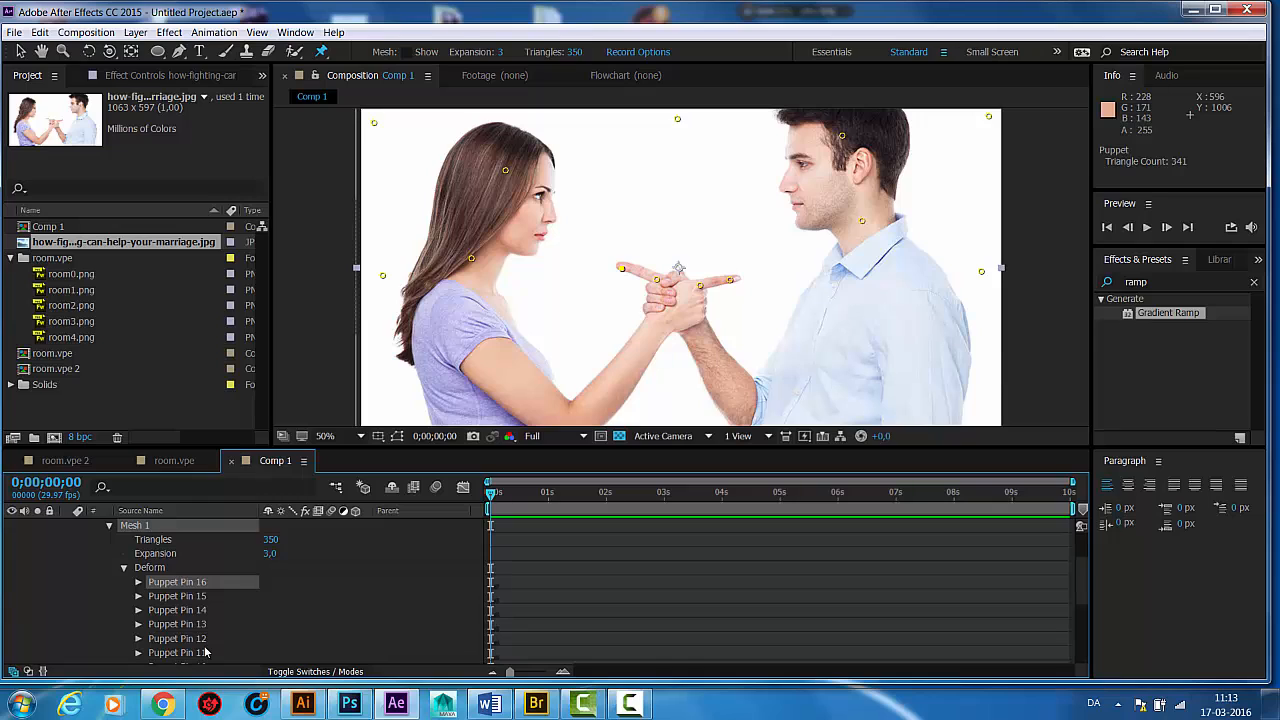
{"action": "scroll", "coordinate": [207, 645], "scroll_direction": "down", "scroll_amount": 2}
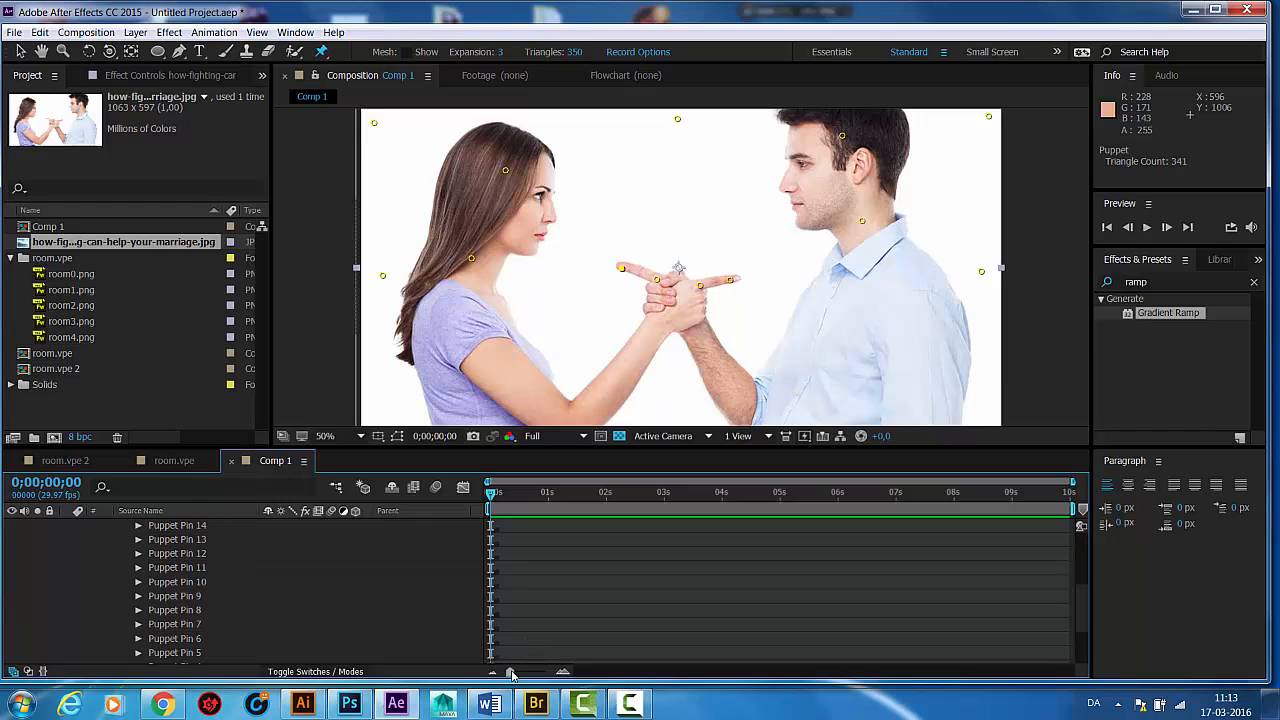
Step: Select the puppet pin on the man's head with the Selection tool and reveal its Position property in the timeline
{"action": "left_click_drag", "start_coordinate": [510, 672], "coordinate": [513, 676]}
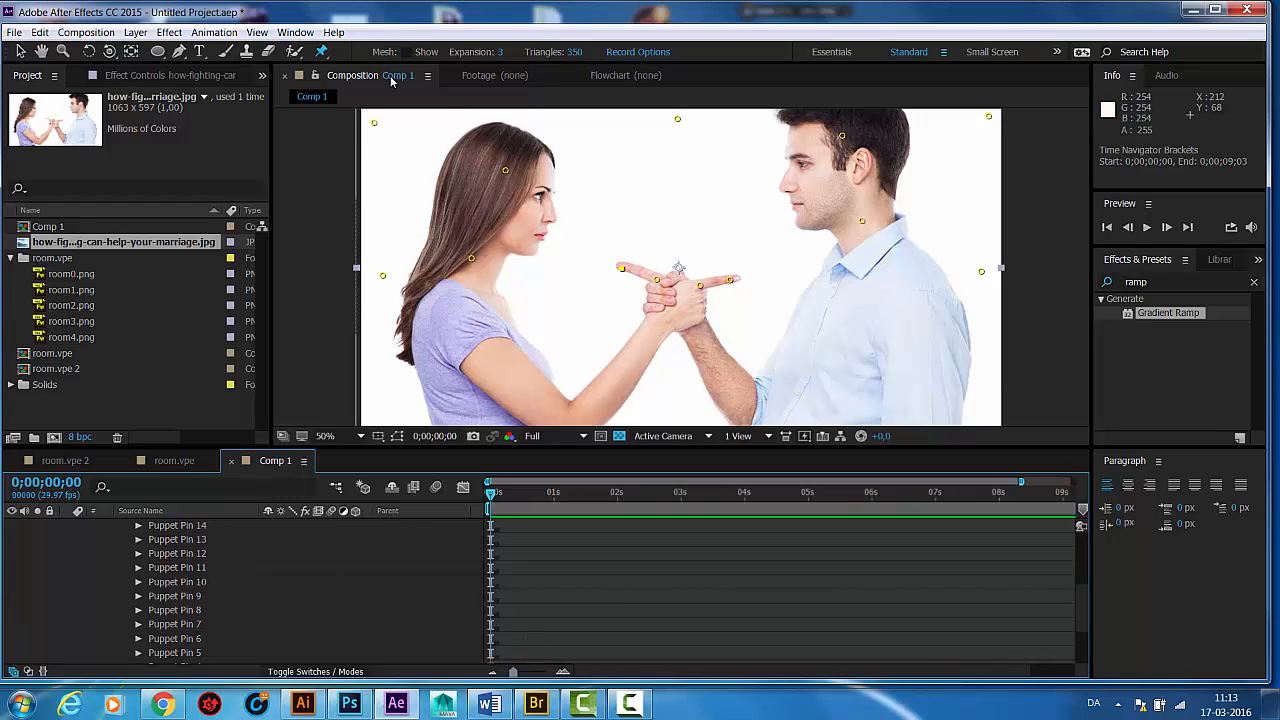
{"action": "left_click", "coordinate": [20, 51]}
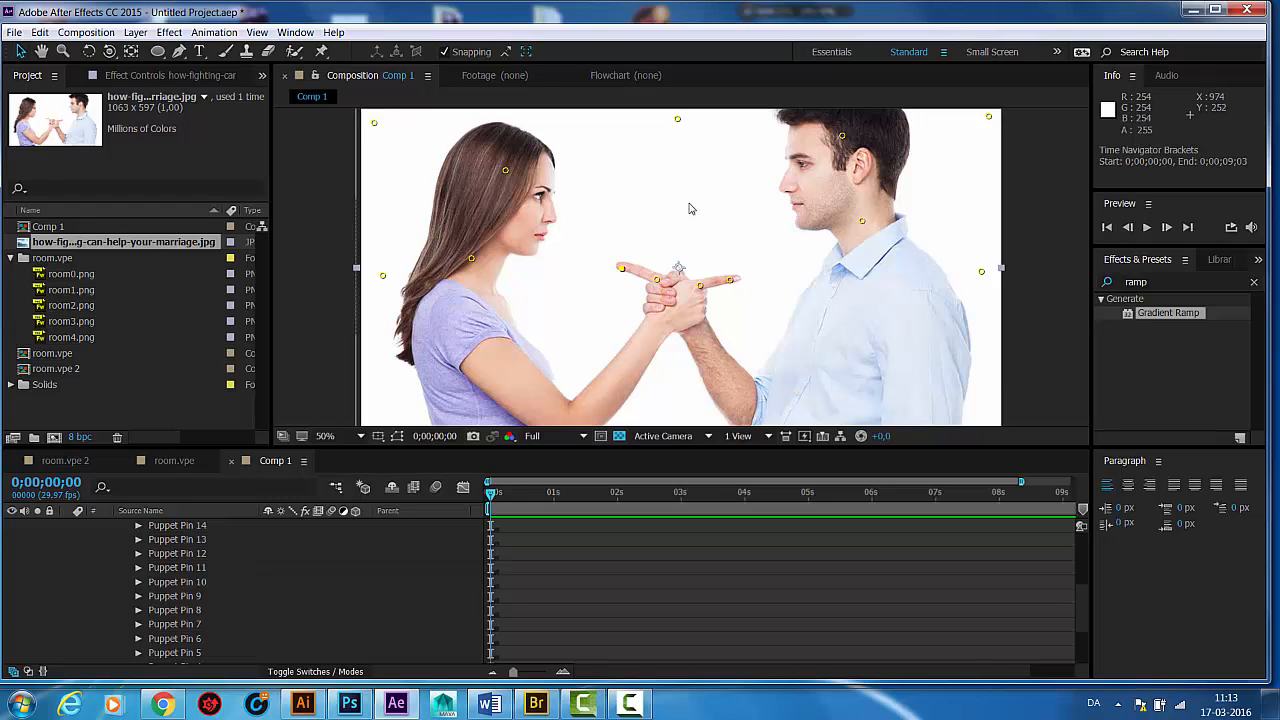
{"action": "left_click", "coordinate": [842, 136]}
{"action": "scroll", "coordinate": [263, 604], "scroll_direction": "down", "scroll_amount": 3}
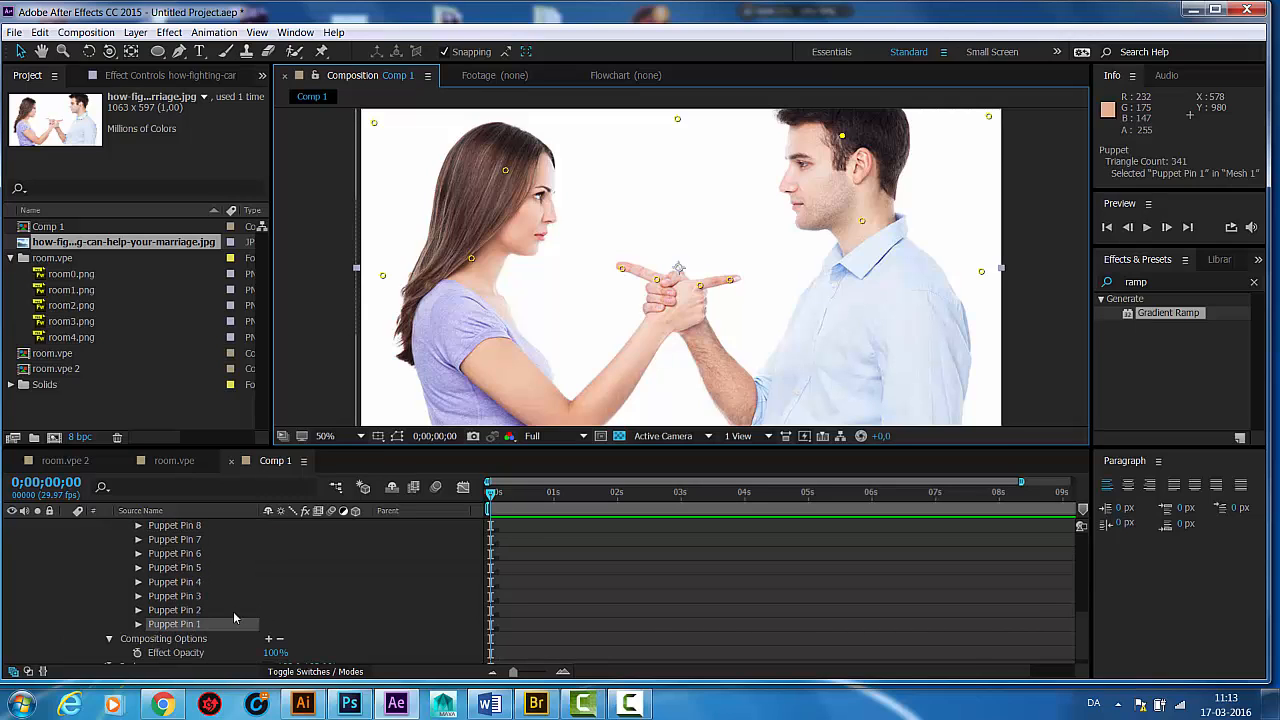
{"action": "left_click", "coordinate": [139, 624]}
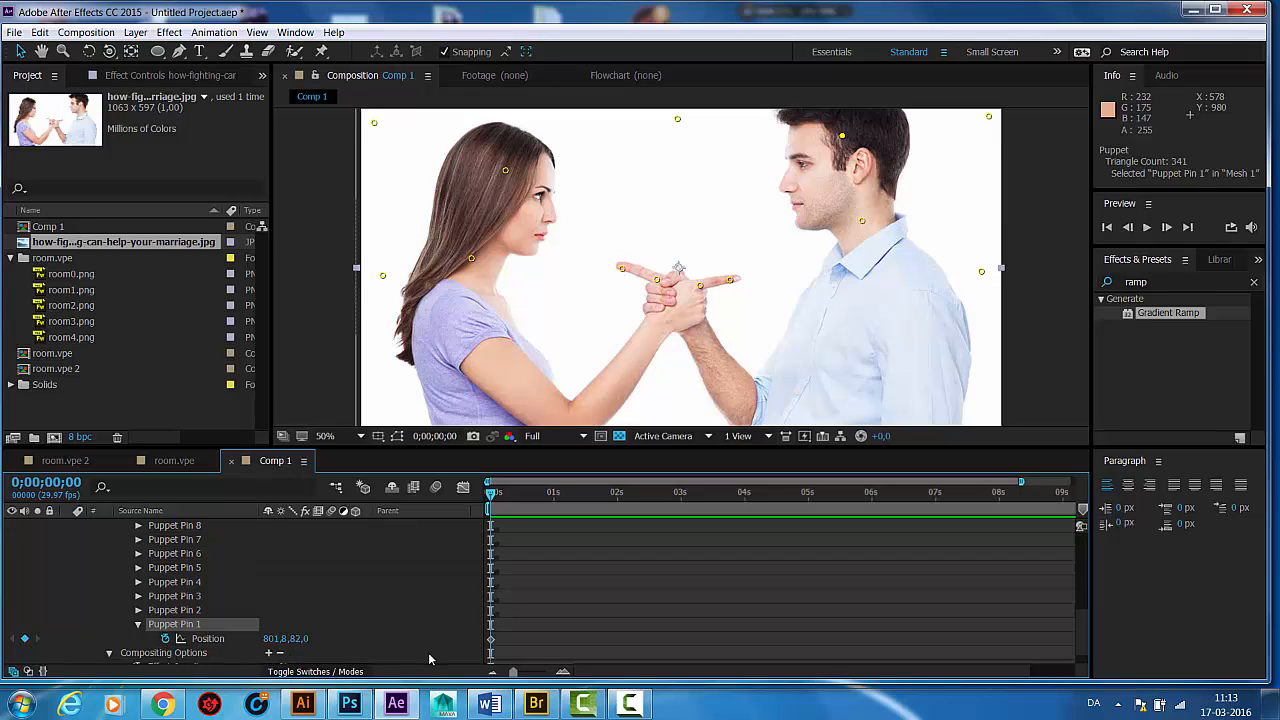
Step: Keyframe the man's head pin with its X position at 782,8 on frame 4 and 810,8 on frame 9
{"action": "left_click", "coordinate": [493, 494]}
{"action": "left_click_drag", "start_coordinate": [493, 494], "coordinate": [500, 497]}
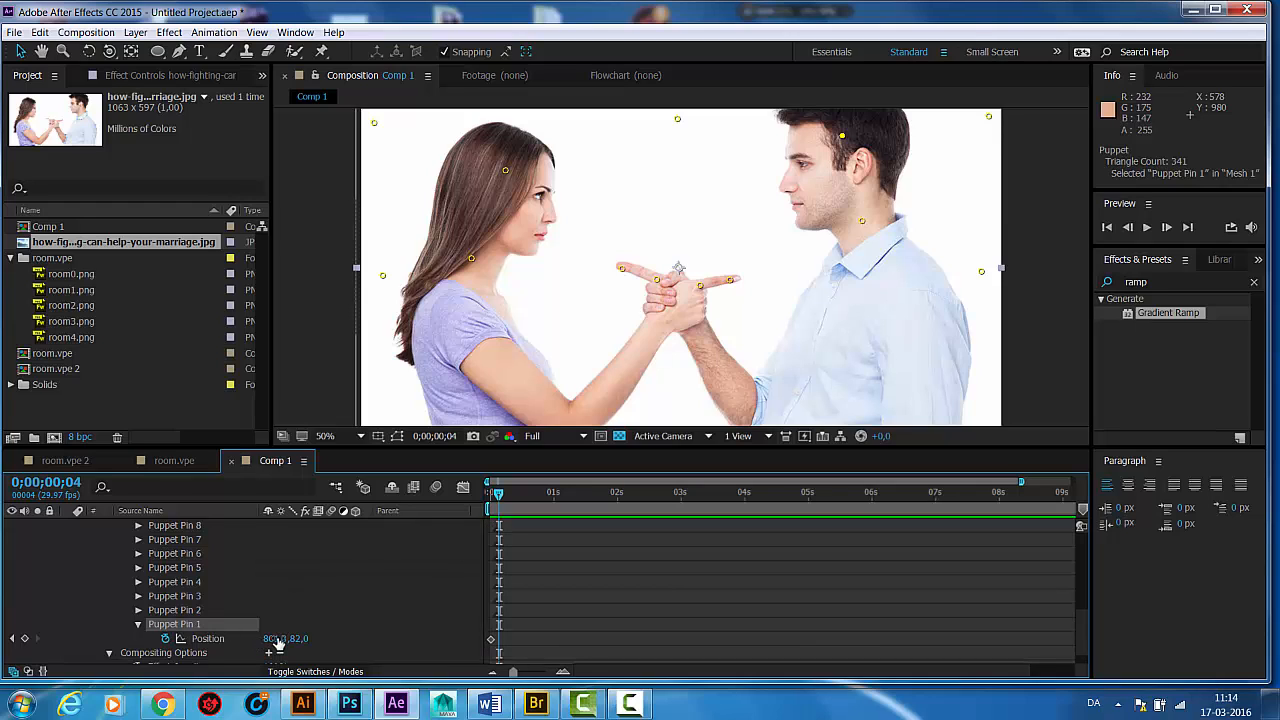
{"action": "left_click_drag", "start_coordinate": [279, 641], "coordinate": [162, 638]}
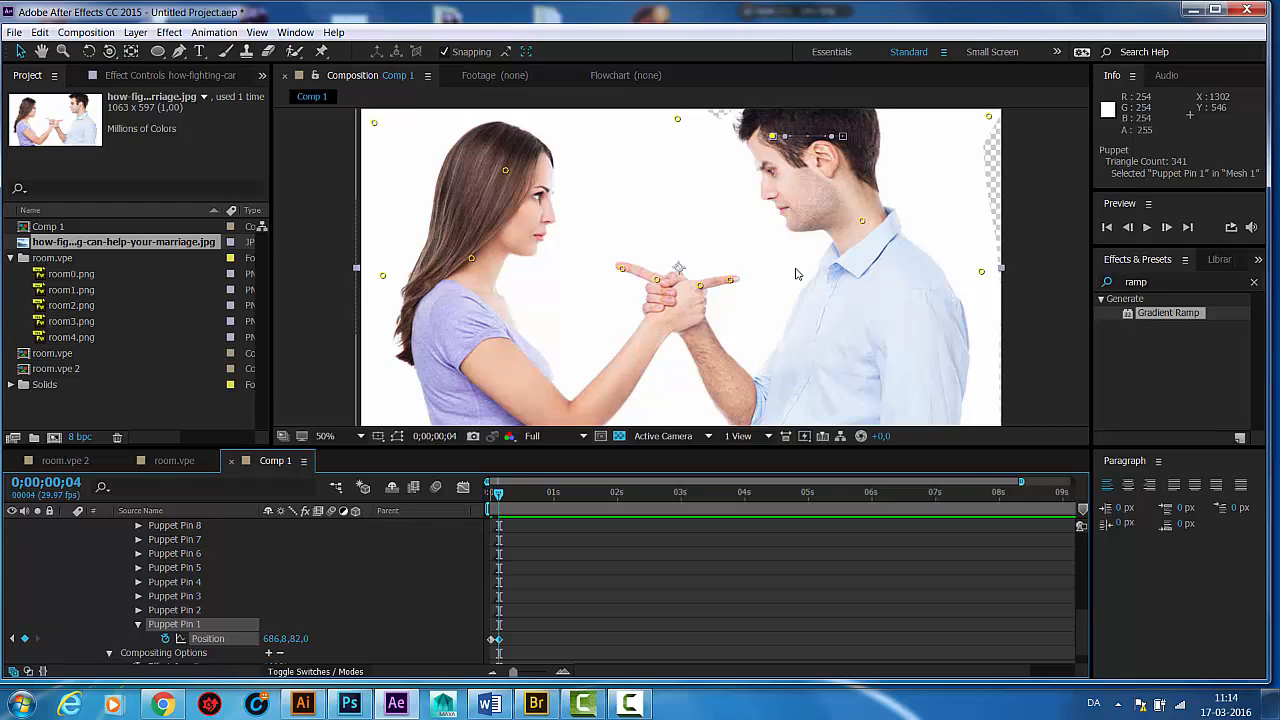
{"action": "key", "text": "ctrl+z"}
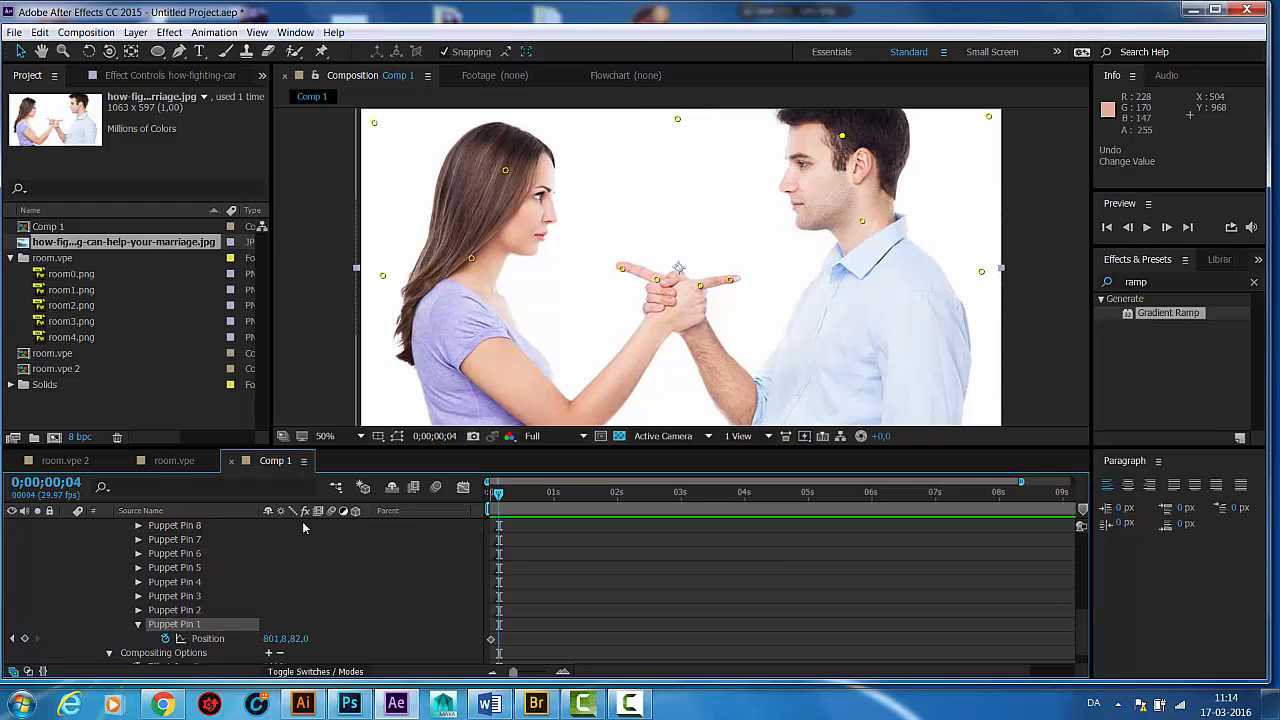
{"action": "left_click_drag", "start_coordinate": [284, 638], "coordinate": [258, 638]}
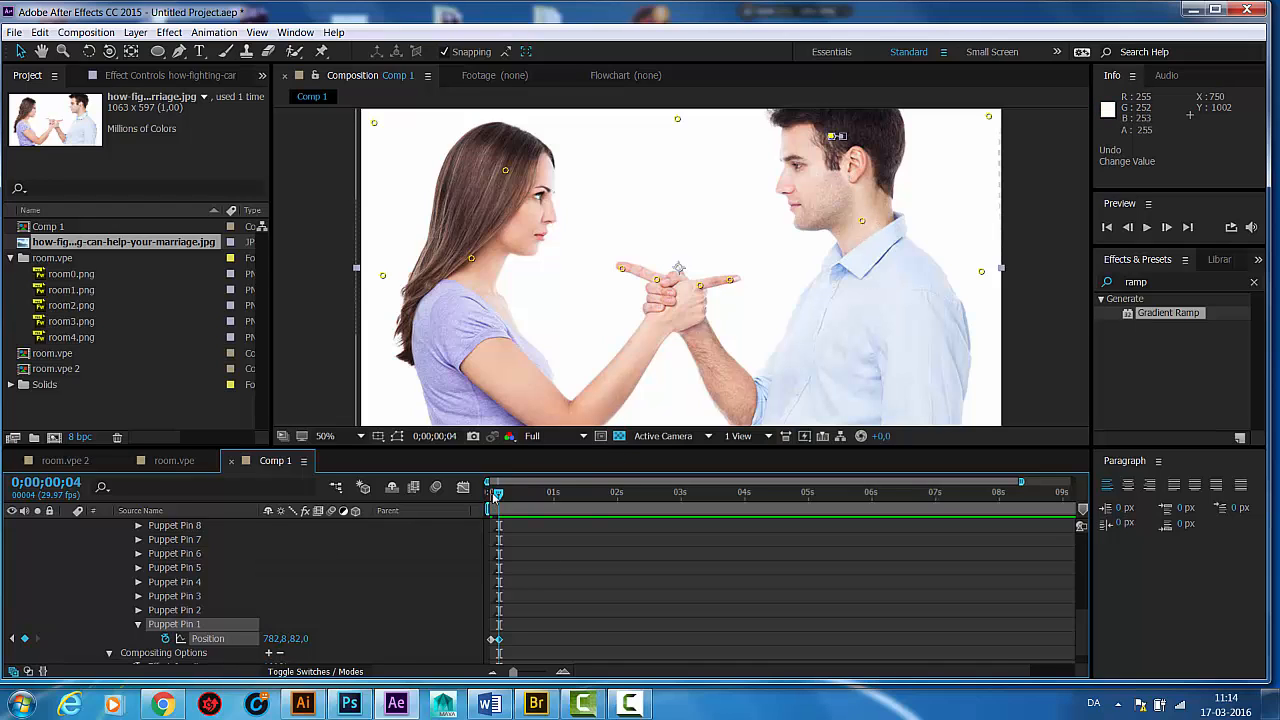
{"action": "left_click_drag", "start_coordinate": [497, 492], "coordinate": [510, 493]}
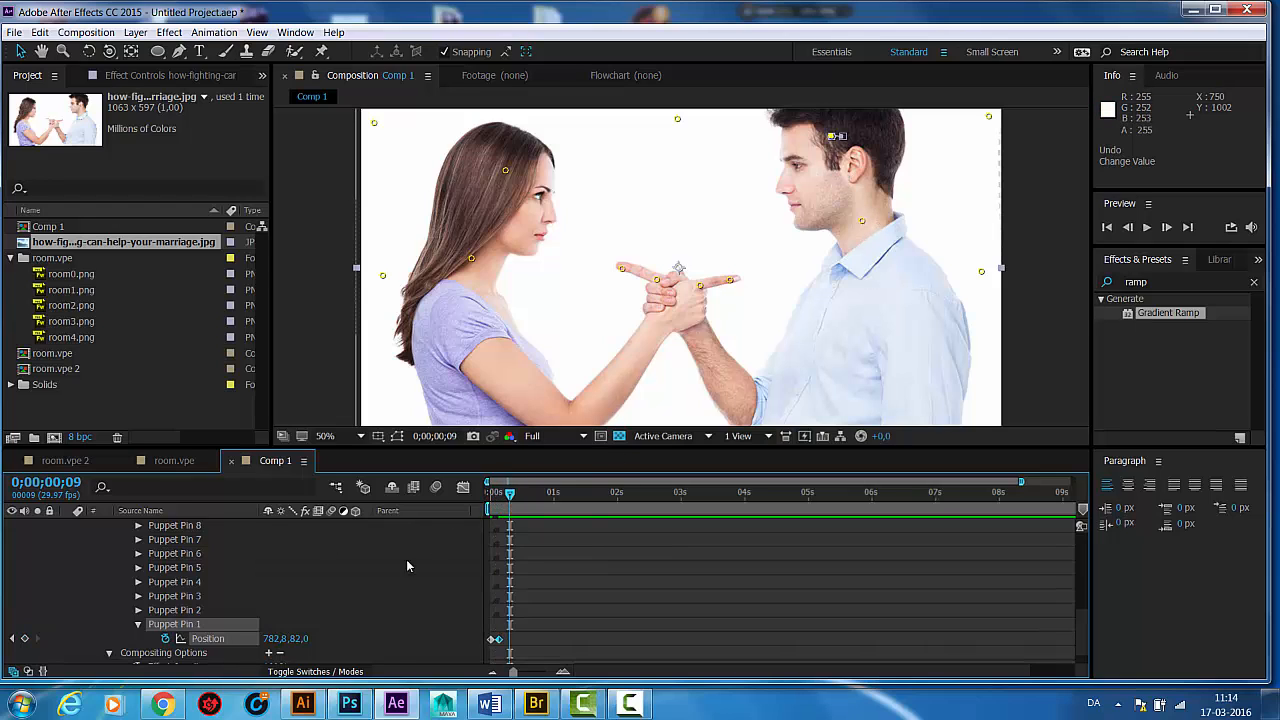
{"action": "left_click_drag", "start_coordinate": [270, 638], "coordinate": [303, 638]}
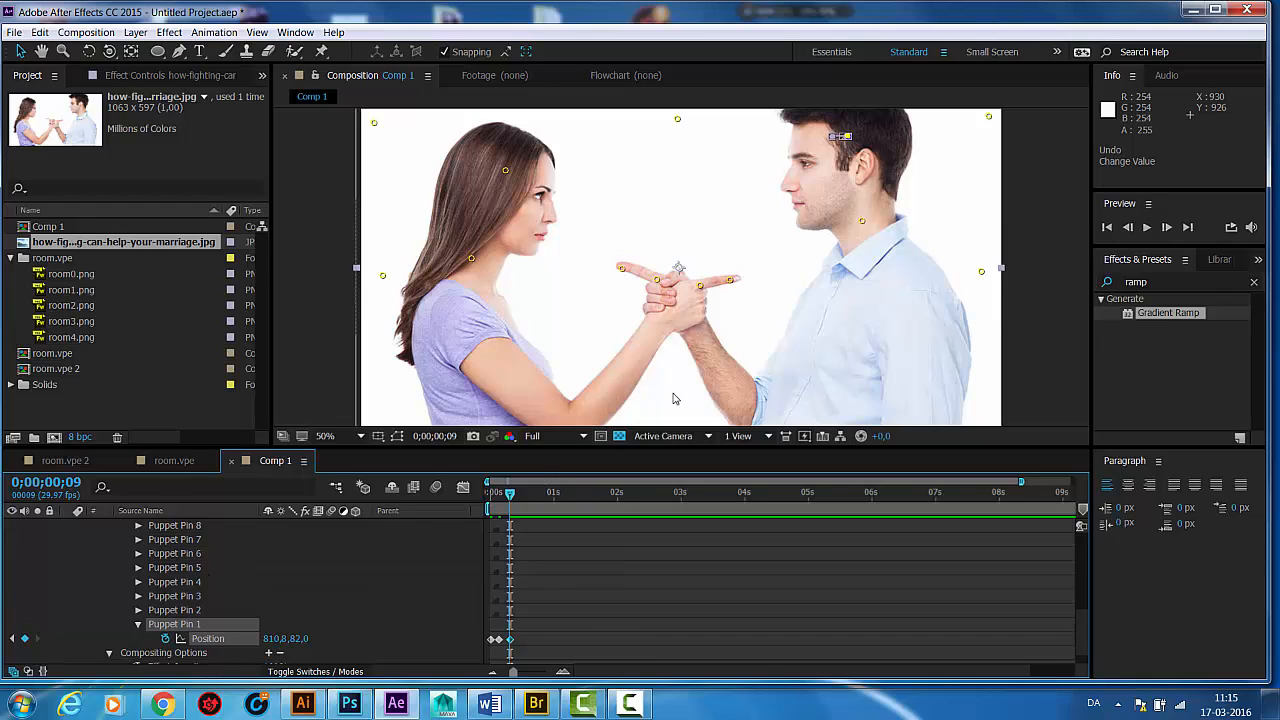
Step: Select the pin on the woman's head and keyframe its X position at 262,9 on frame 4, leaving Y at 139,2
{"action": "left_click", "coordinate": [507, 172]}
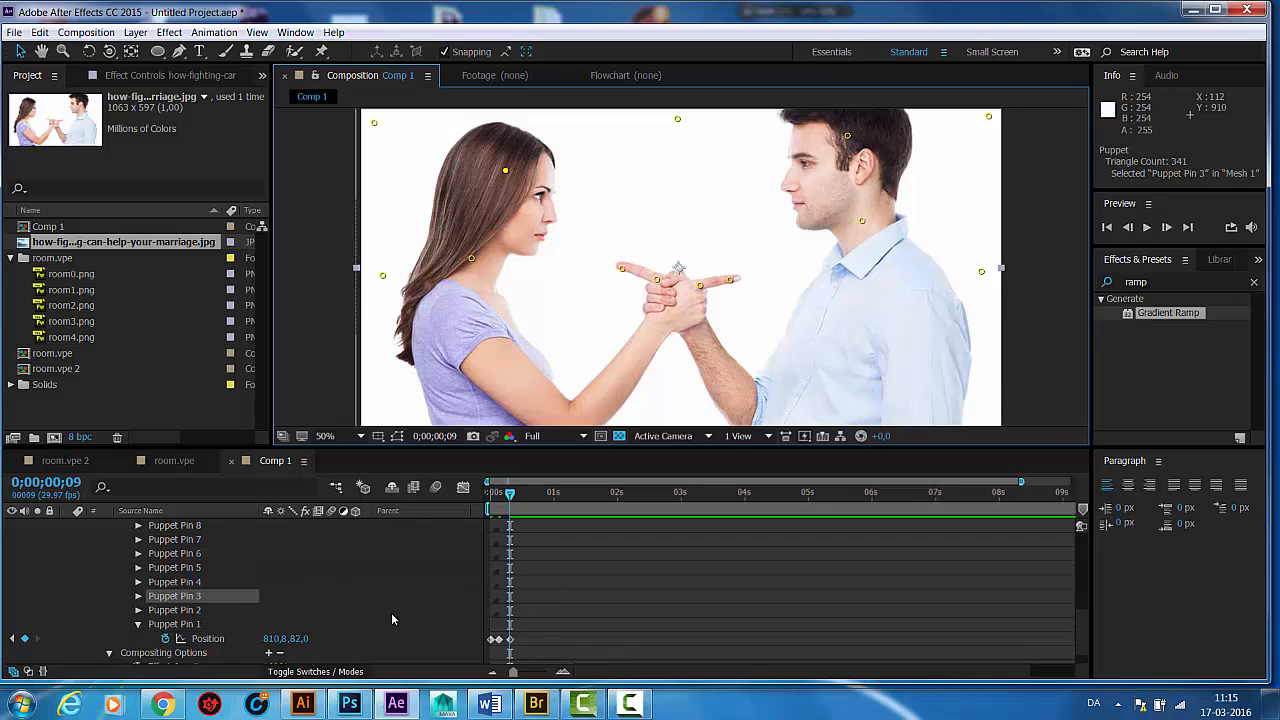
{"action": "mouse_move", "coordinate": [510, 493]}
{"action": "left_mouse_down"}
{"action": "mouse_move", "coordinate": [487, 497]}
{"action": "mouse_move", "coordinate": [499, 512]}
{"action": "left_mouse_up"}
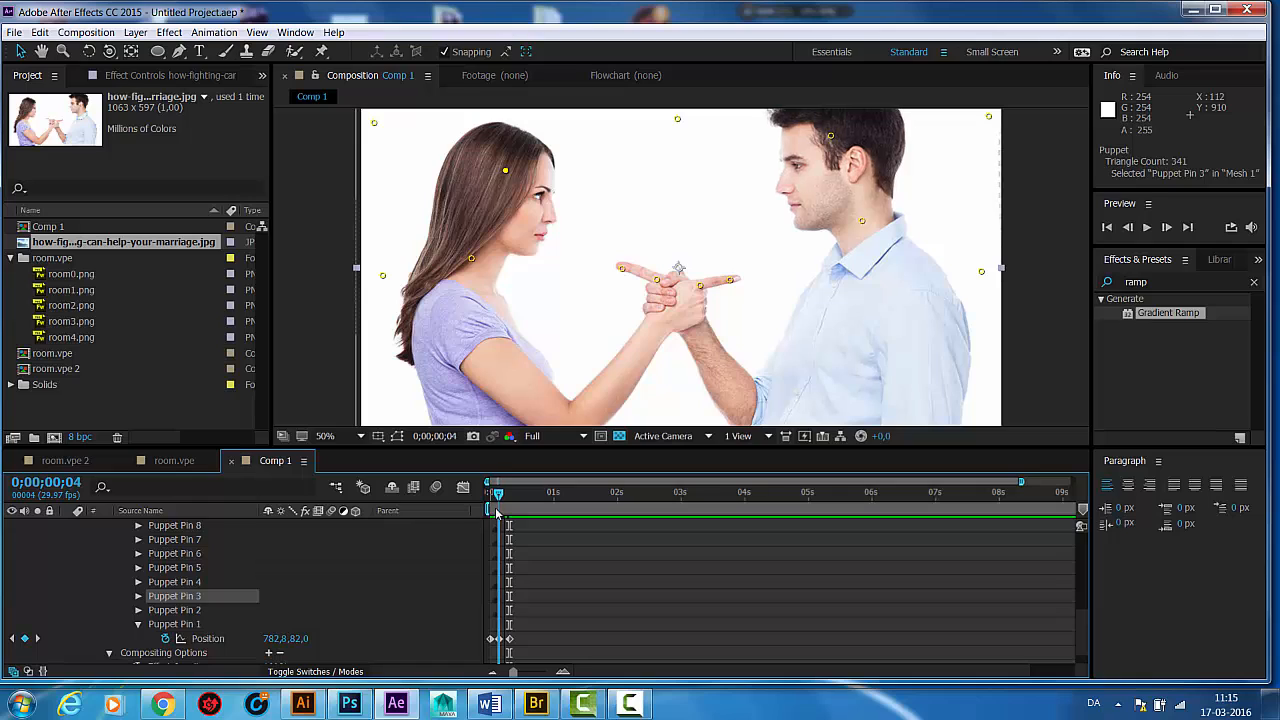
{"action": "left_click", "coordinate": [138, 596]}
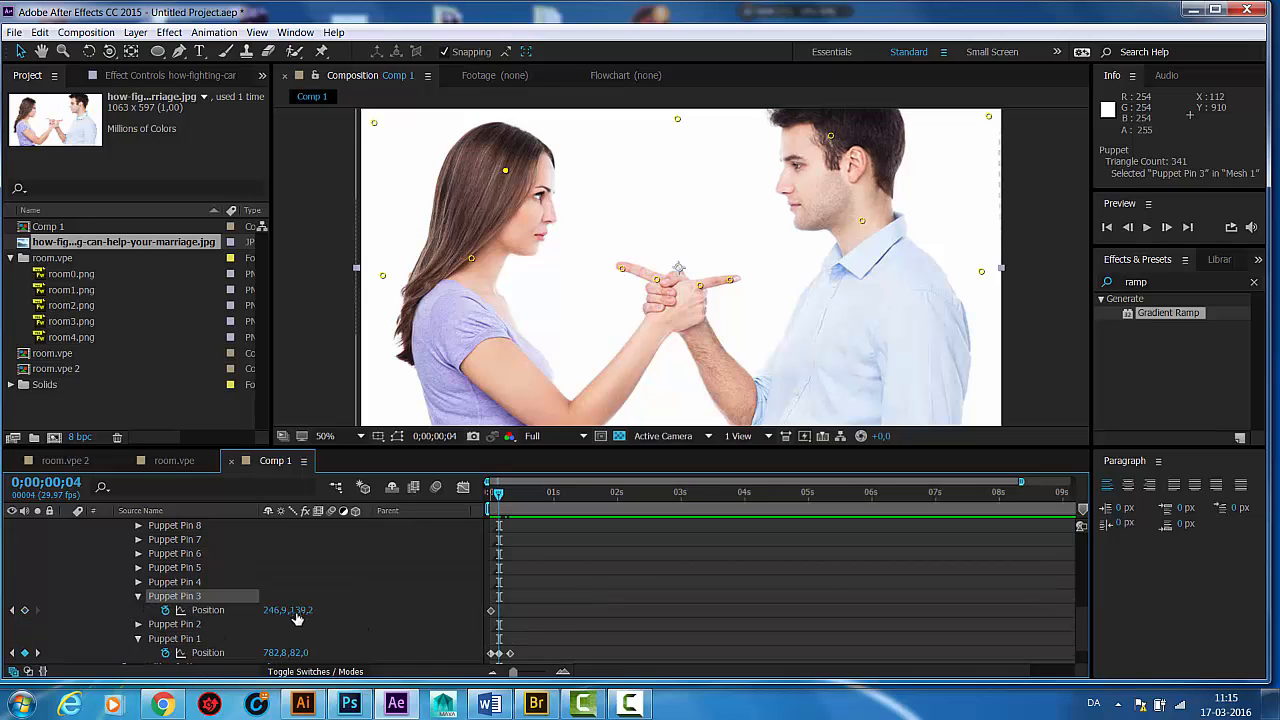
{"action": "left_click_drag", "start_coordinate": [310, 617], "coordinate": [305, 616]}
{"action": "left_click_drag", "start_coordinate": [272, 613], "coordinate": [300, 589]}
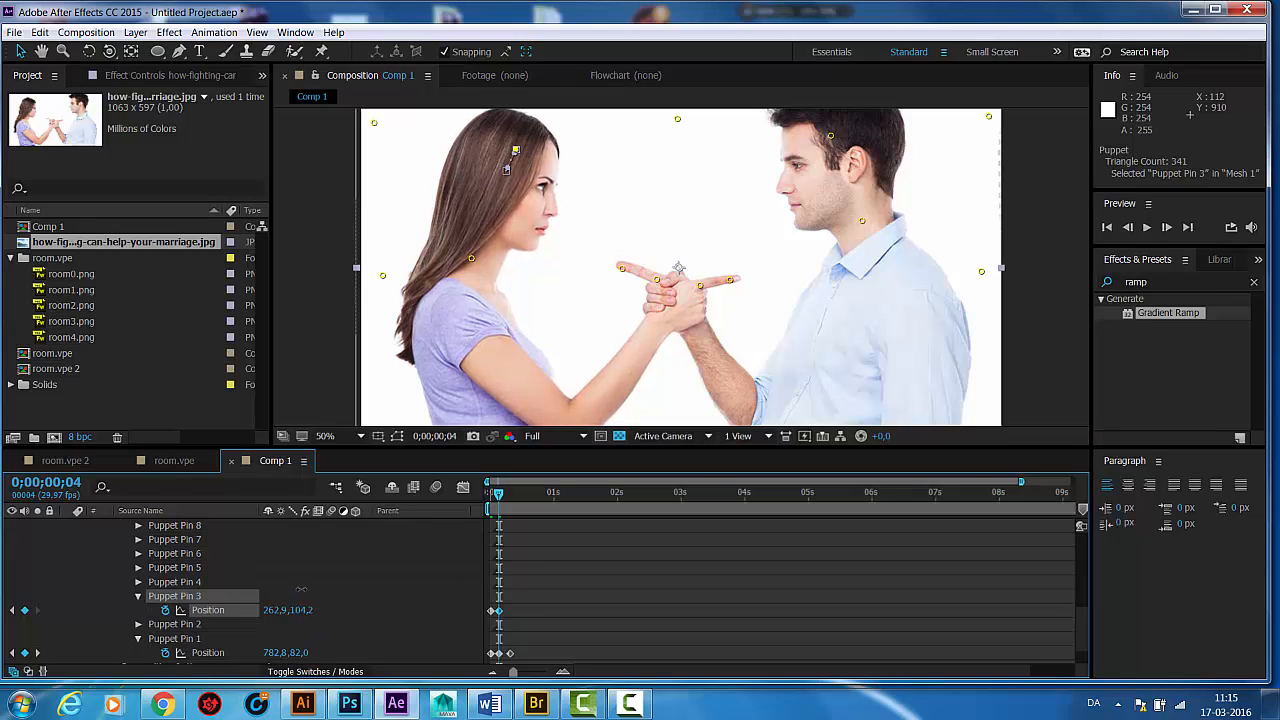
{"action": "key", "text": "ctrl+z"}
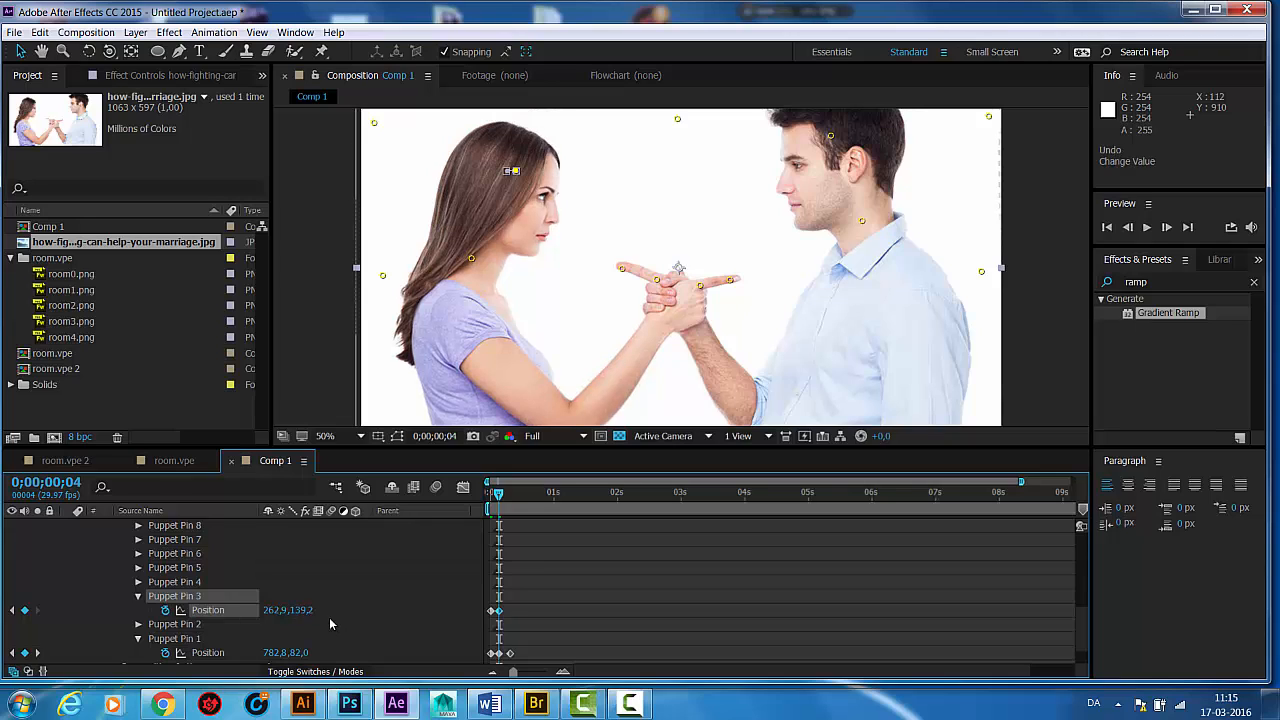
Step: Set the woman's head pin to X position 238,9 at frame 8
{"action": "left_click", "coordinate": [505, 495]}
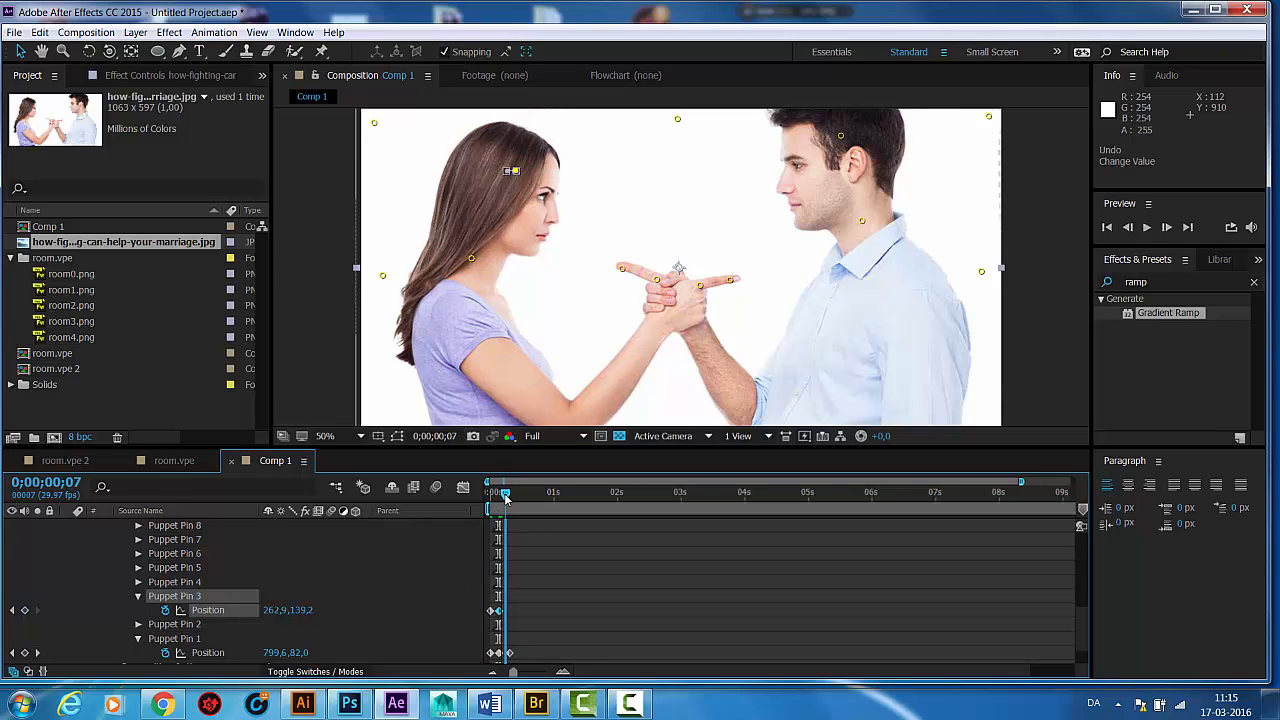
{"action": "left_click_drag", "start_coordinate": [505, 499], "coordinate": [507, 499]}
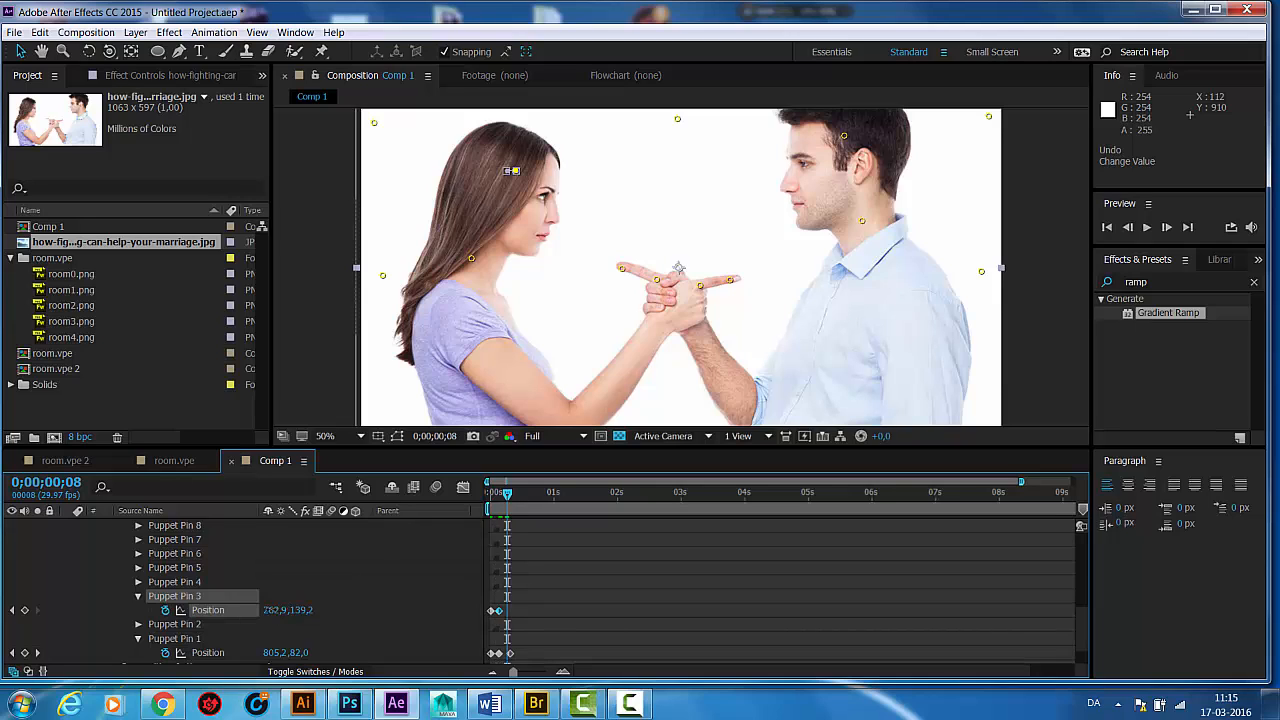
{"action": "left_click_drag", "start_coordinate": [287, 610], "coordinate": [263, 610]}
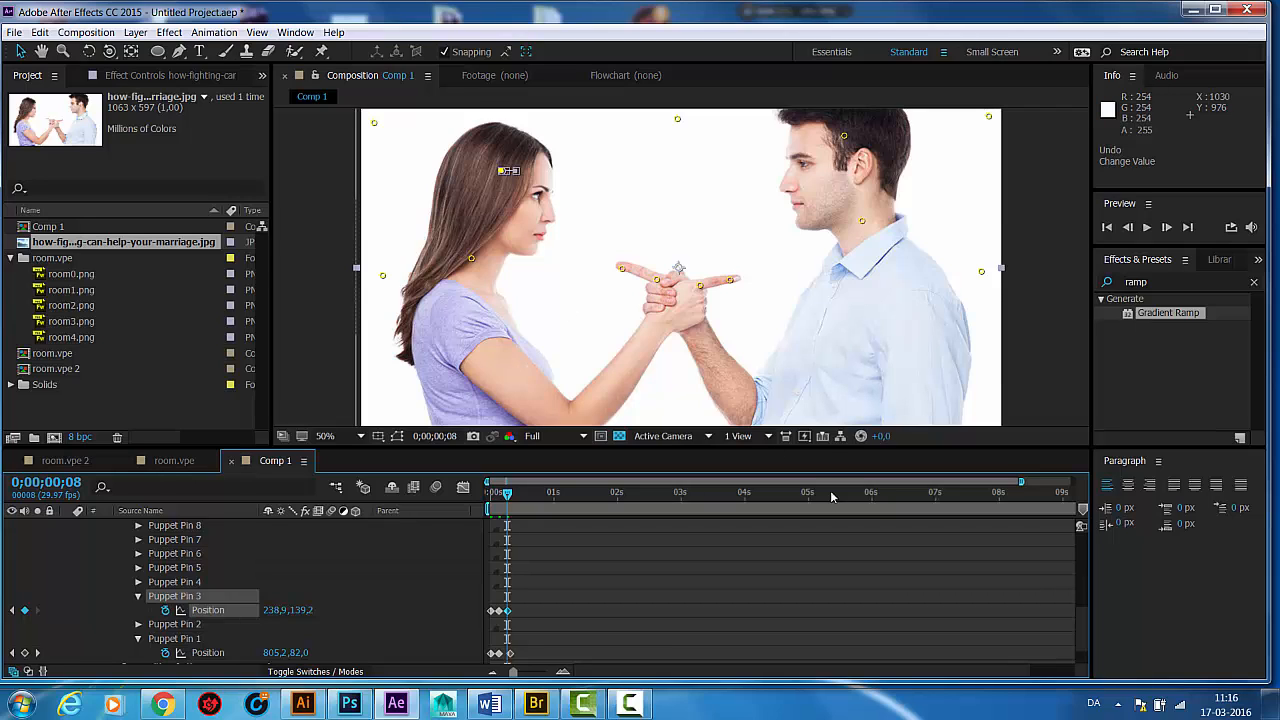
Step: Select the pin on the fingertip pointing at the woman and set its Y position to 314,7 at frame 8
{"action": "left_click", "coordinate": [622, 270]}
{"action": "scroll", "coordinate": [378, 583], "scroll_direction": "up", "scroll_amount": 3}
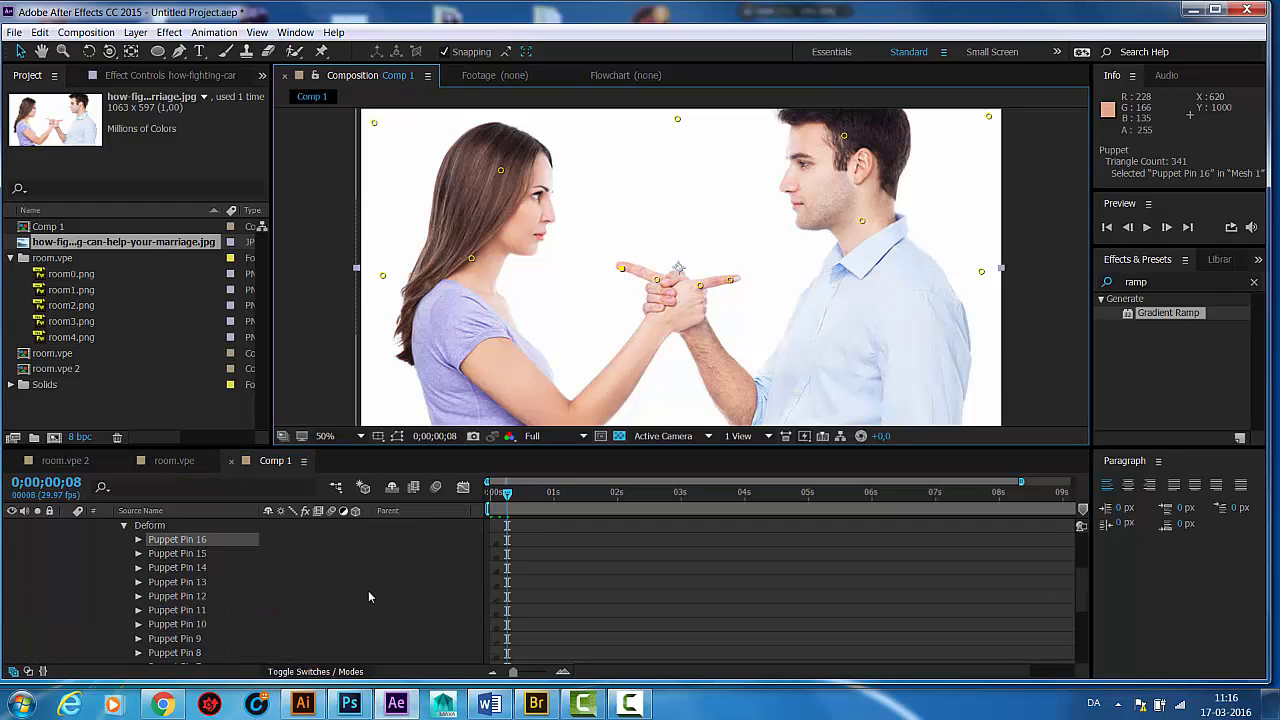
{"action": "left_click", "coordinate": [139, 540]}
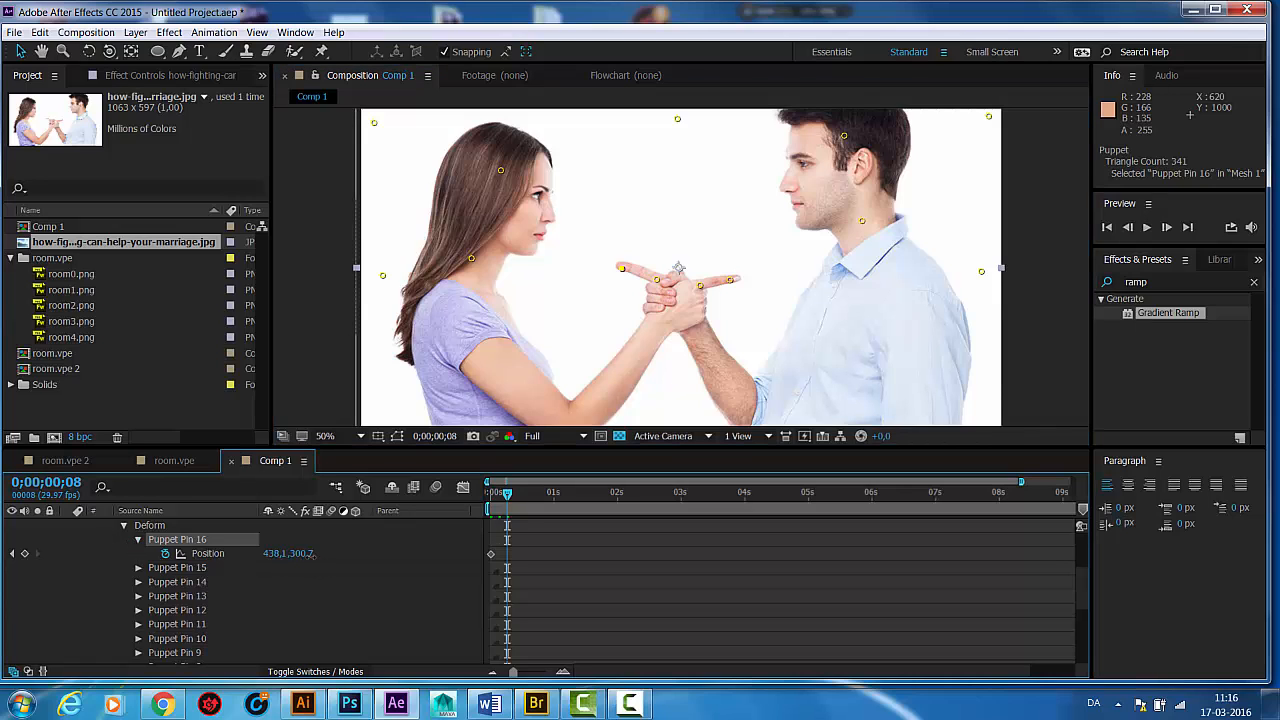
{"action": "left_click_drag", "start_coordinate": [300, 554], "coordinate": [316, 553]}
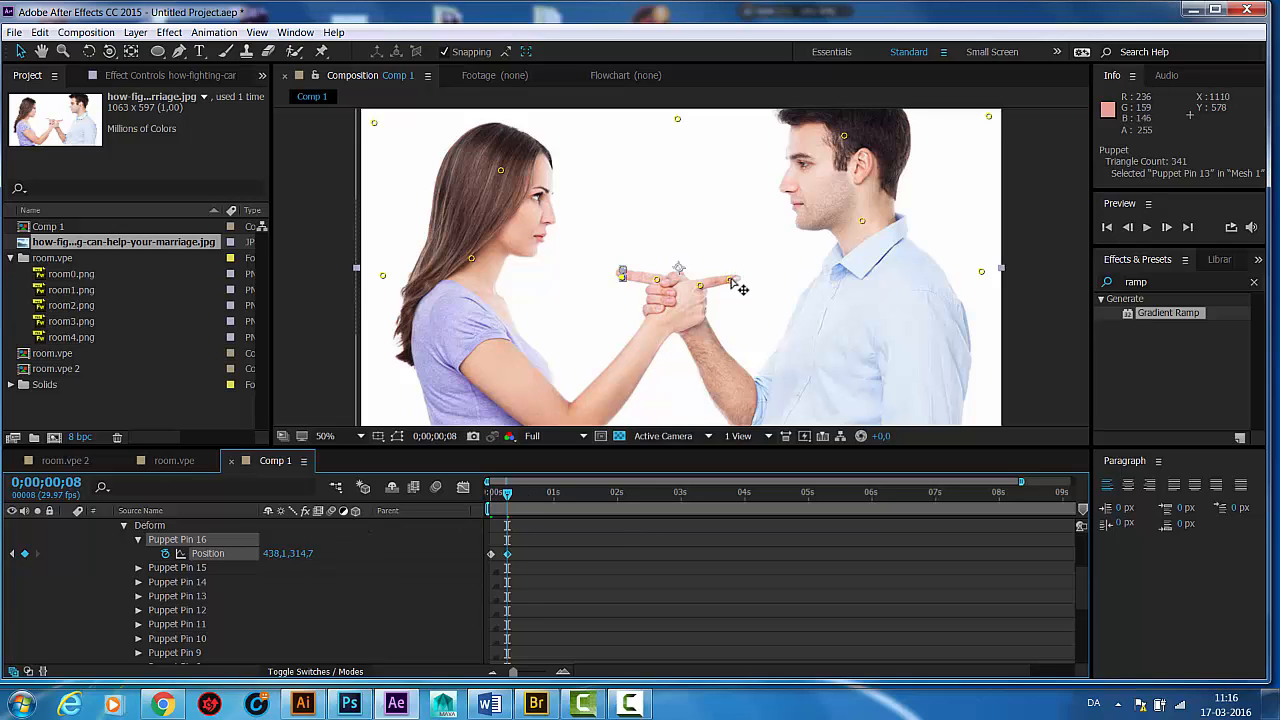
Step: Set the Y position of the pin on the fingertip pointing at the man to 310,4 at frame 8, and deselect it
{"action": "left_click", "coordinate": [244, 596]}
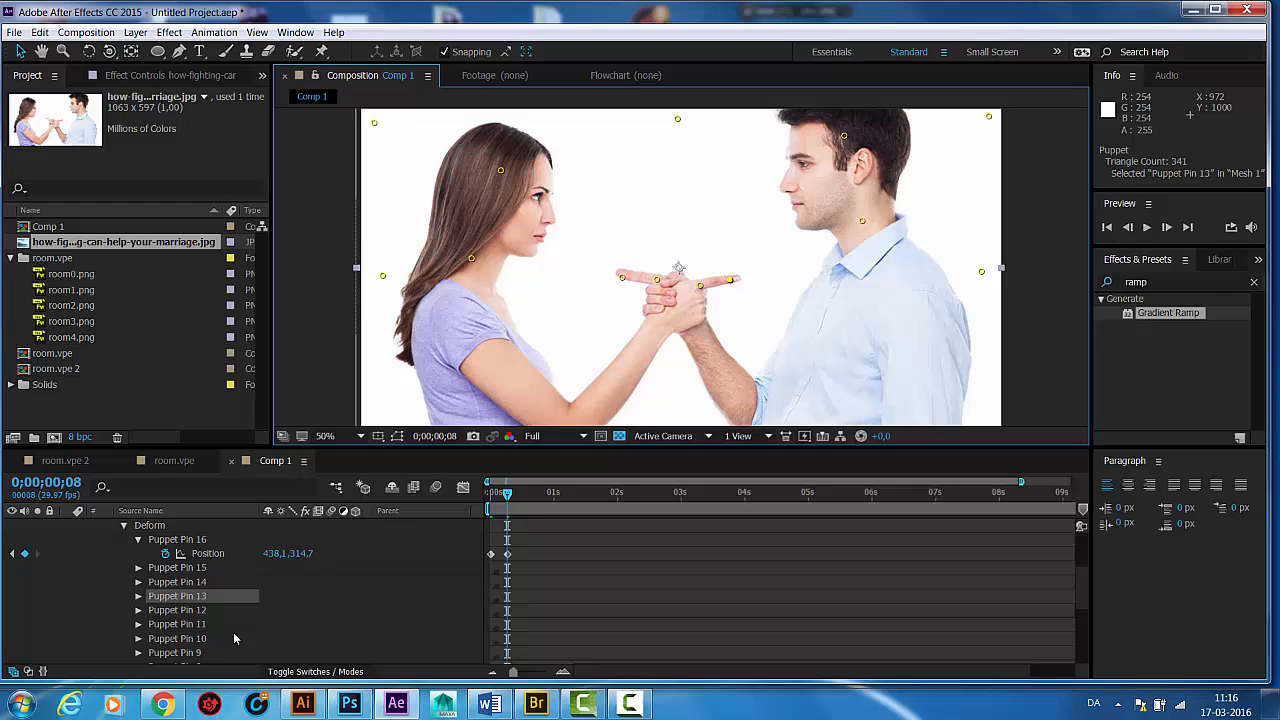
{"action": "left_click", "coordinate": [138, 596]}
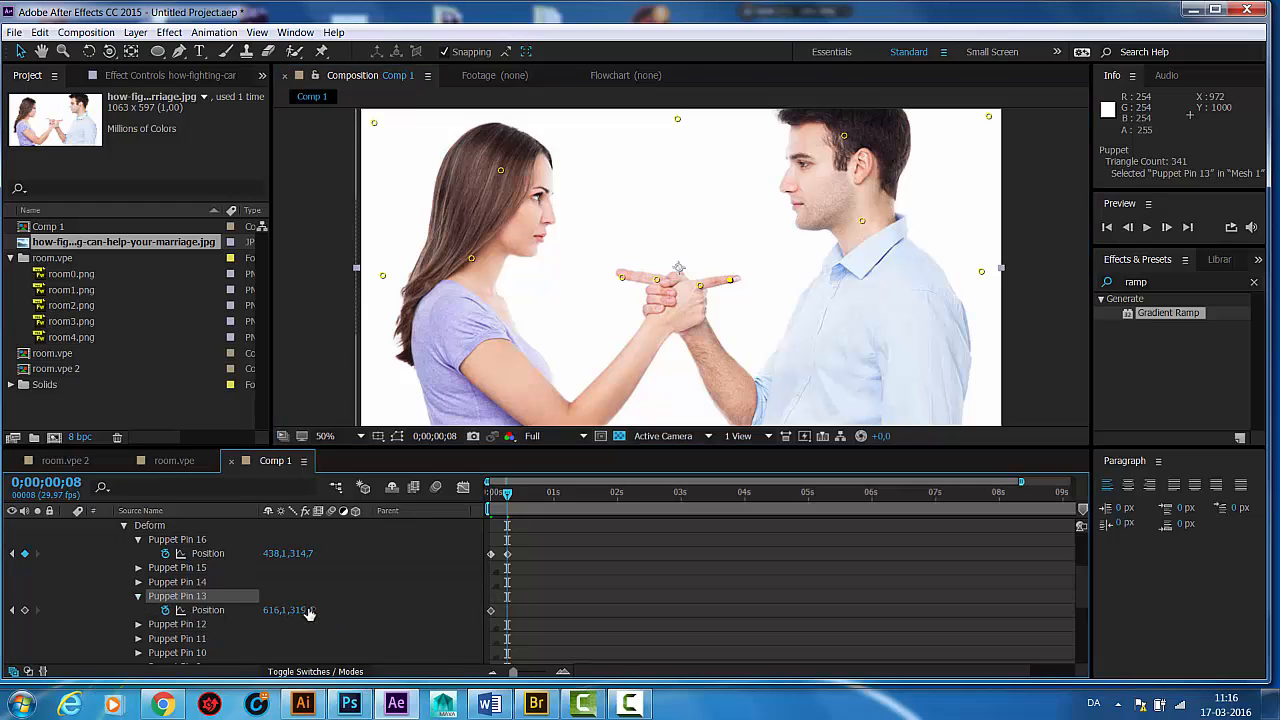
{"action": "left_click_drag", "start_coordinate": [278, 616], "coordinate": [310, 601]}
{"action": "key", "text": "ctrl+z"}
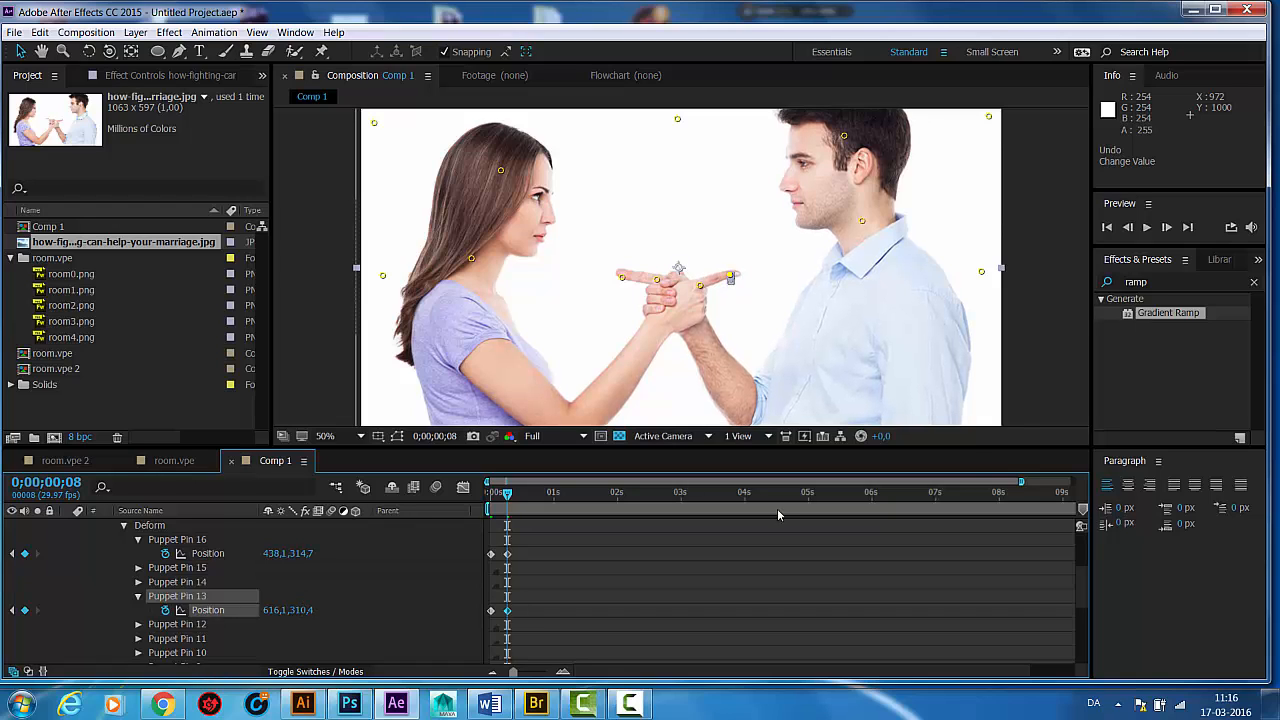
{"action": "left_click", "coordinate": [1058, 358]}
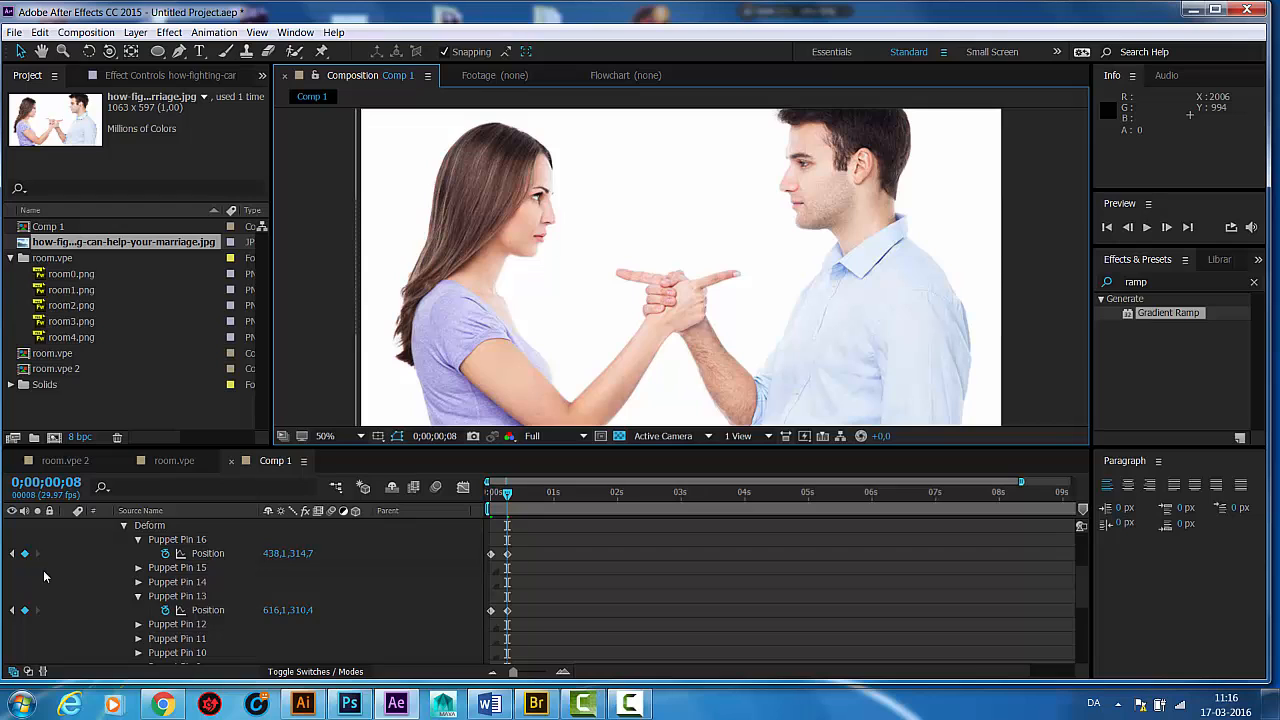
Step: Select all Position keyframes of the two head pins and the two fingertip pins in the timeline
{"action": "scroll", "coordinate": [44, 576], "scroll_direction": "up", "scroll_amount": 3}
{"action": "left_click", "coordinate": [66, 527]}
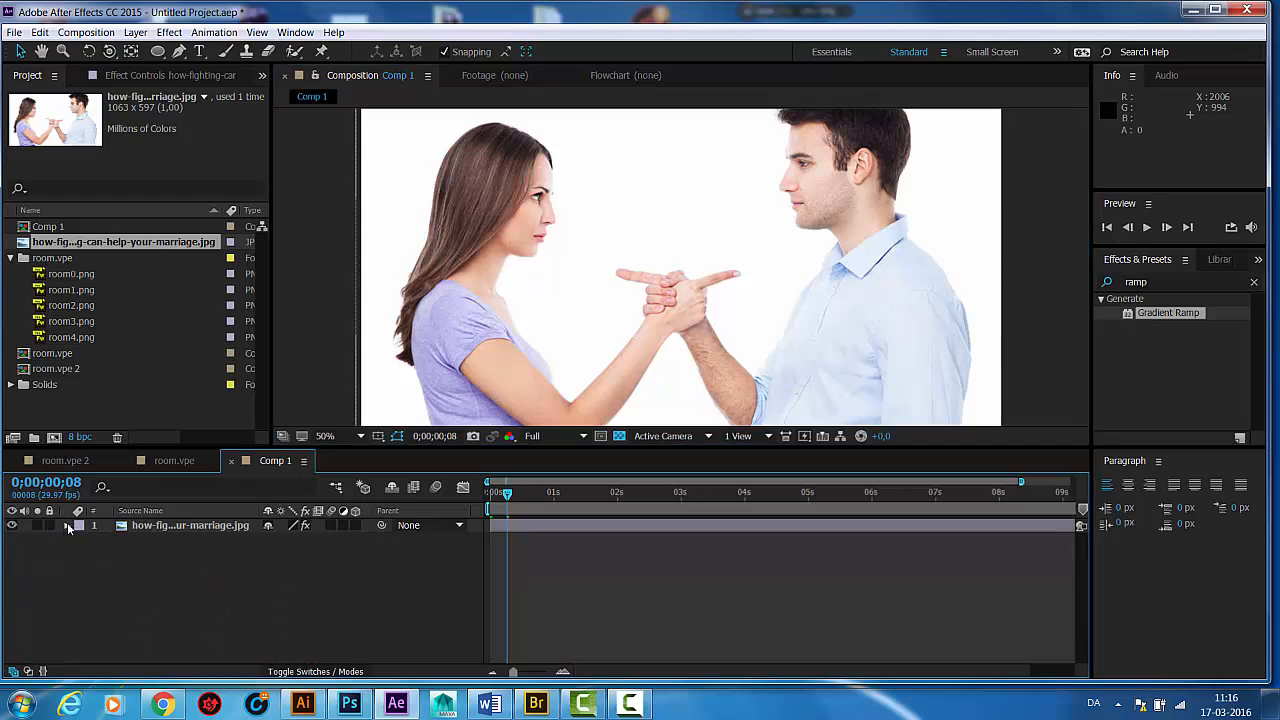
{"action": "left_click", "coordinate": [67, 527]}
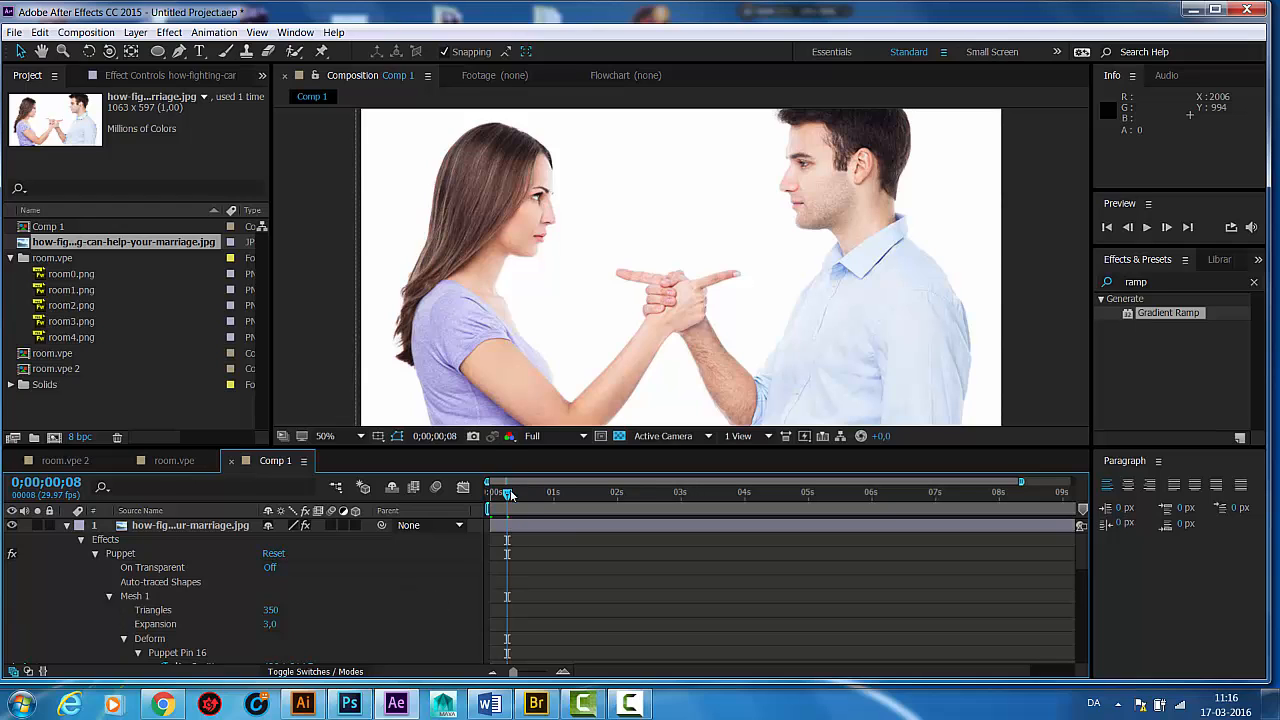
{"action": "scroll", "coordinate": [542, 530], "scroll_direction": "down", "scroll_amount": 5}
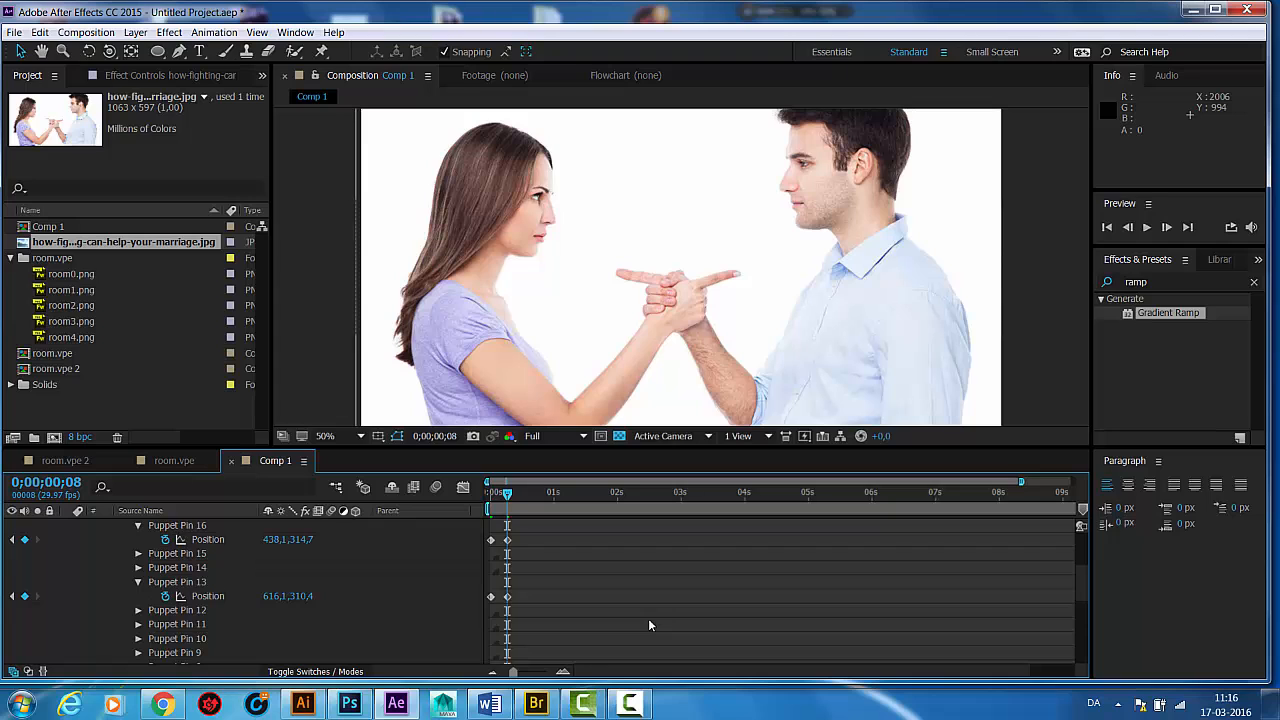
{"action": "scroll", "coordinate": [644, 622], "scroll_direction": "up", "scroll_amount": 2}
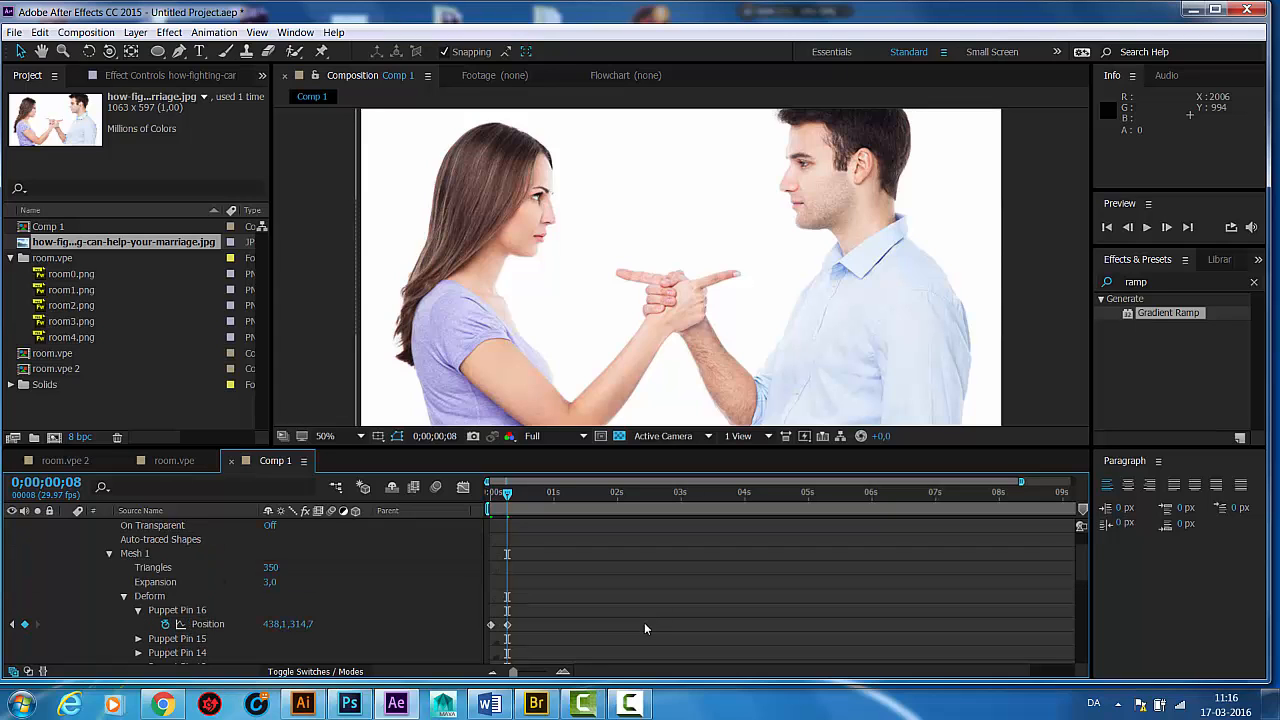
{"action": "scroll", "coordinate": [640, 624], "scroll_direction": "down", "scroll_amount": 2}
{"action": "left_click_drag", "start_coordinate": [600, 612], "coordinate": [487, 534]}
{"action": "scroll", "coordinate": [540, 584], "scroll_direction": "down", "scroll_amount": 6}
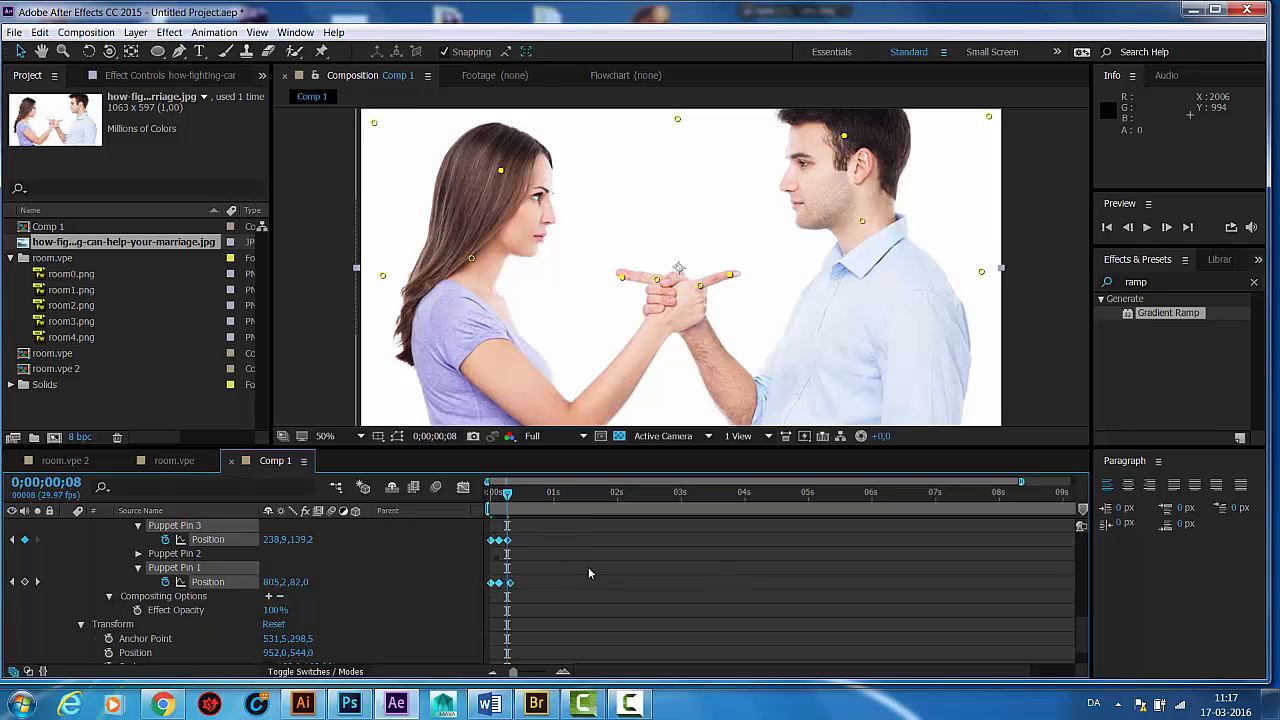
{"action": "scroll", "coordinate": [588, 567], "scroll_direction": "up", "scroll_amount": 6}
{"action": "scroll", "coordinate": [588, 567], "scroll_direction": "down", "scroll_amount": 2}
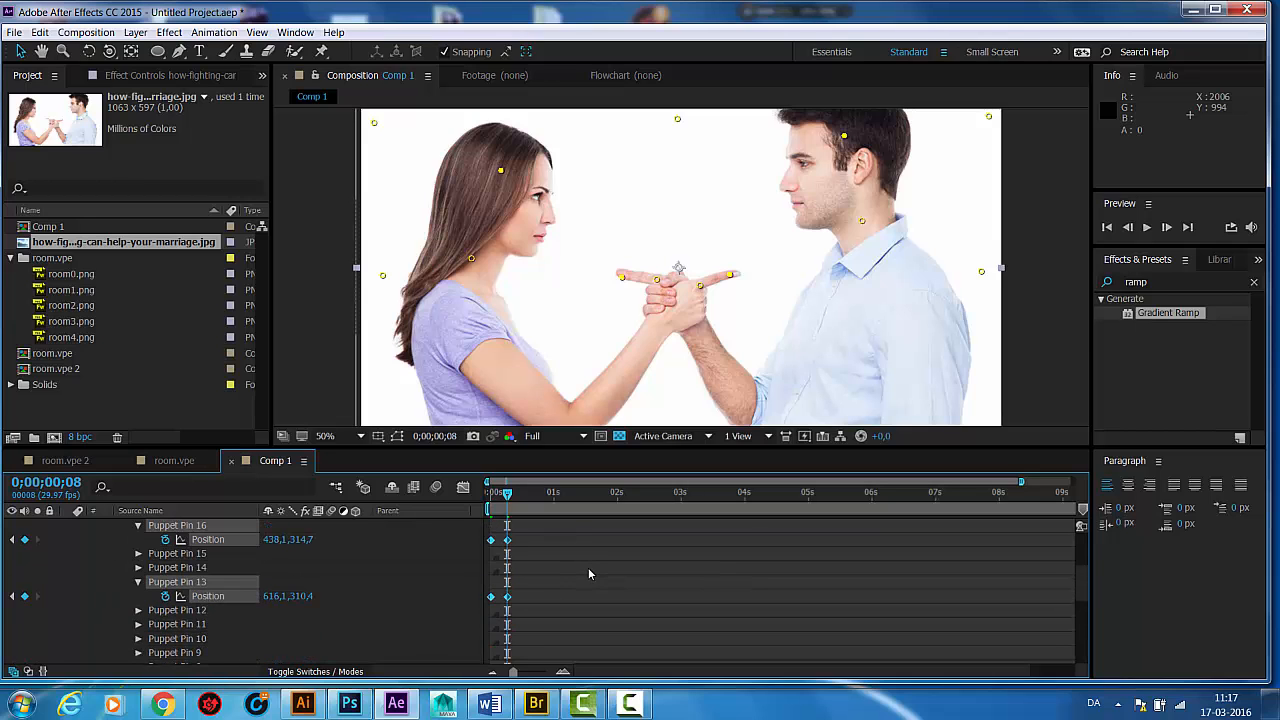
{"action": "scroll", "coordinate": [664, 604], "scroll_direction": "down", "scroll_amount": 3}
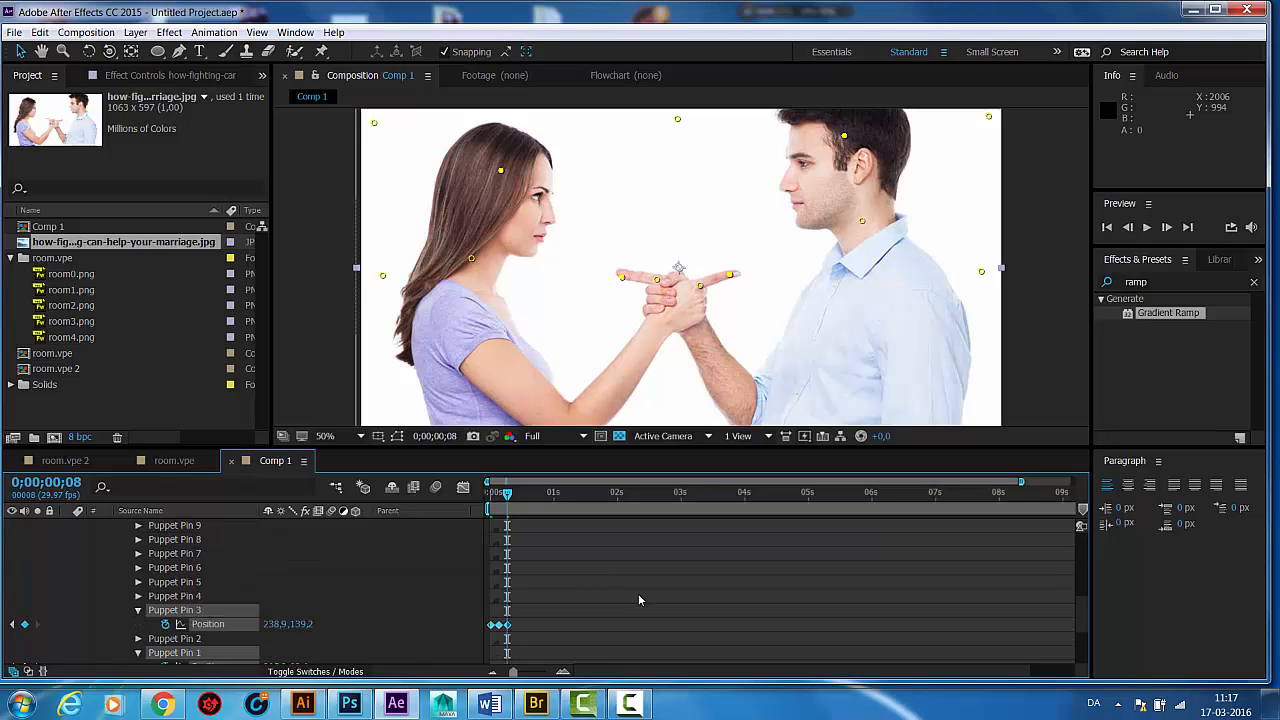
Step: Convert the selected pin keyframes to Auto Bezier interpolation, and undo a trial shift of them along the timeline
{"action": "left_click", "coordinate": [508, 625]}
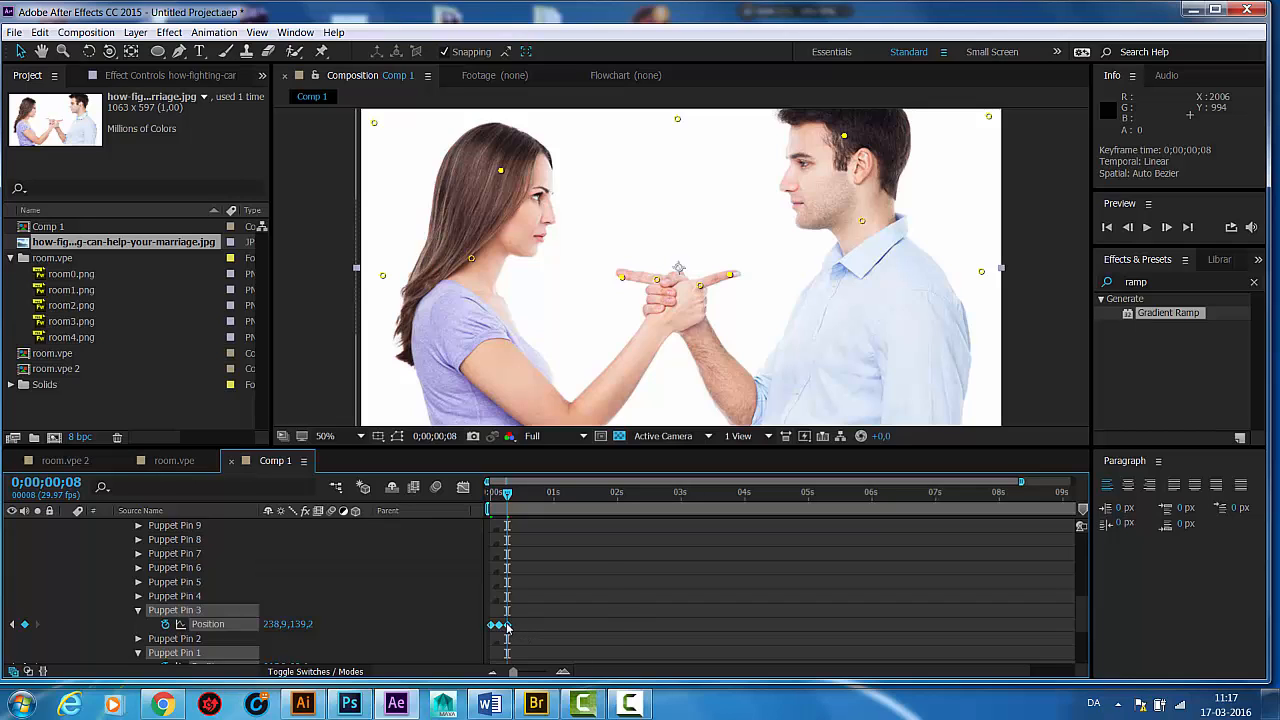
{"action": "left_click", "coordinate": [508, 625], "text": "ctrl"}
{"action": "left_click_drag", "start_coordinate": [508, 628], "coordinate": [530, 628]}
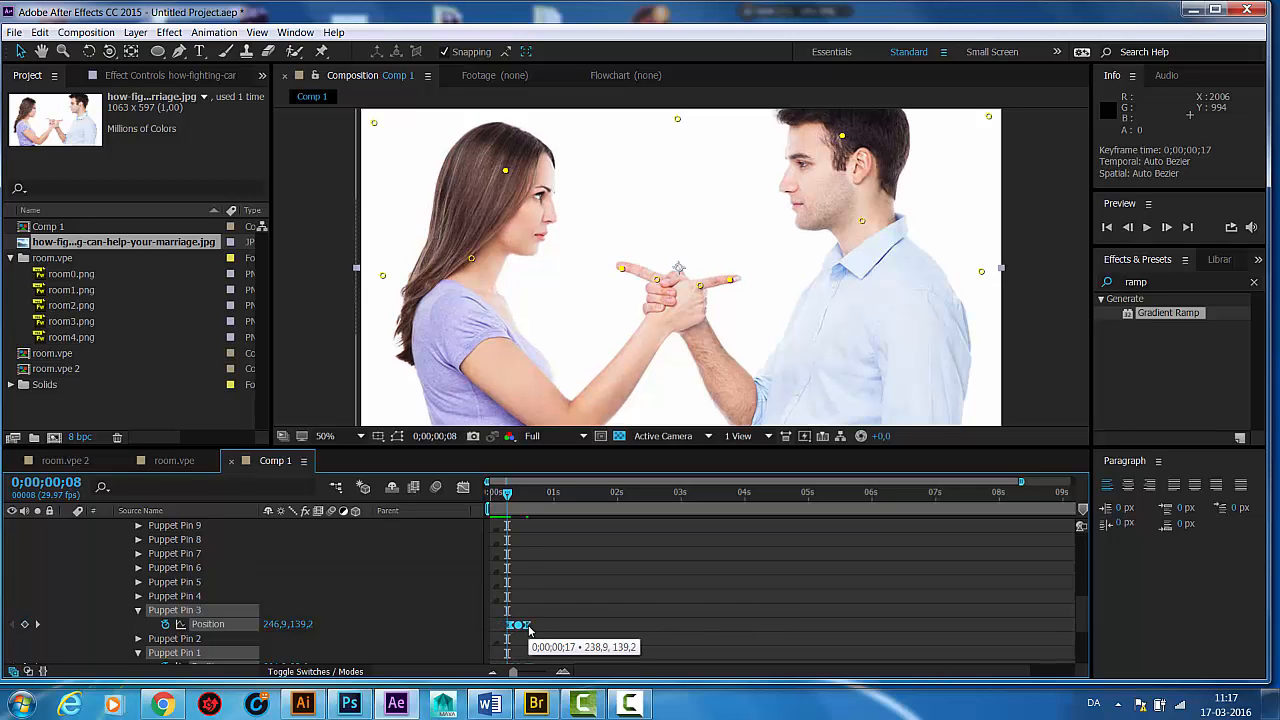
{"action": "key", "text": "ctrl+z"}
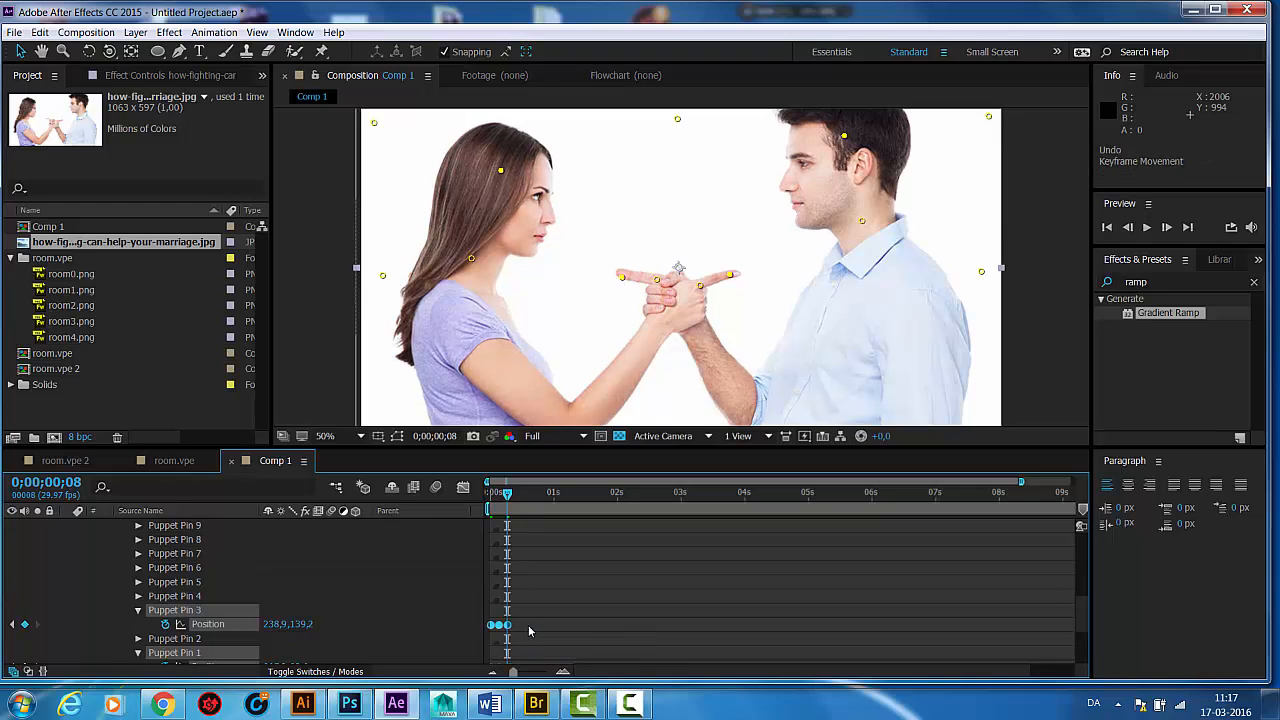
Step: Undo the Auto Bezier interpolation change on the pin keyframes
{"action": "left_click", "coordinate": [507, 625]}
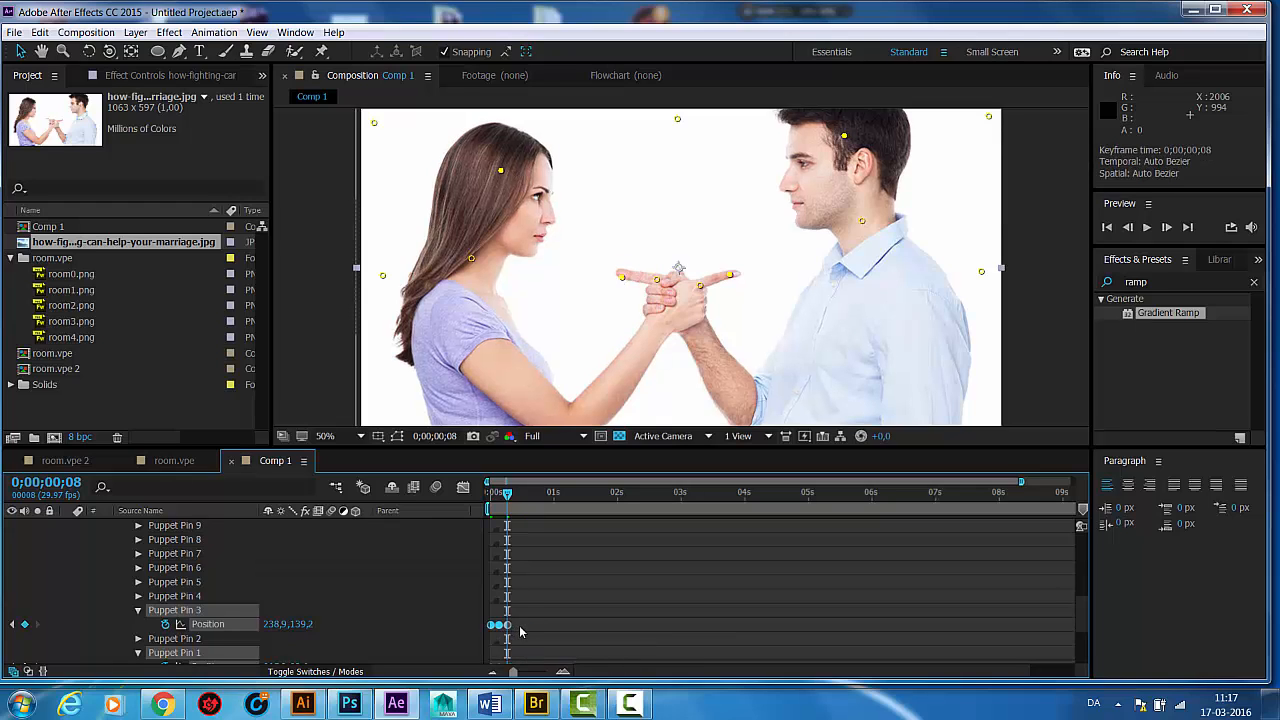
{"action": "left_click", "coordinate": [535, 627]}
{"action": "left_click", "coordinate": [534, 626]}
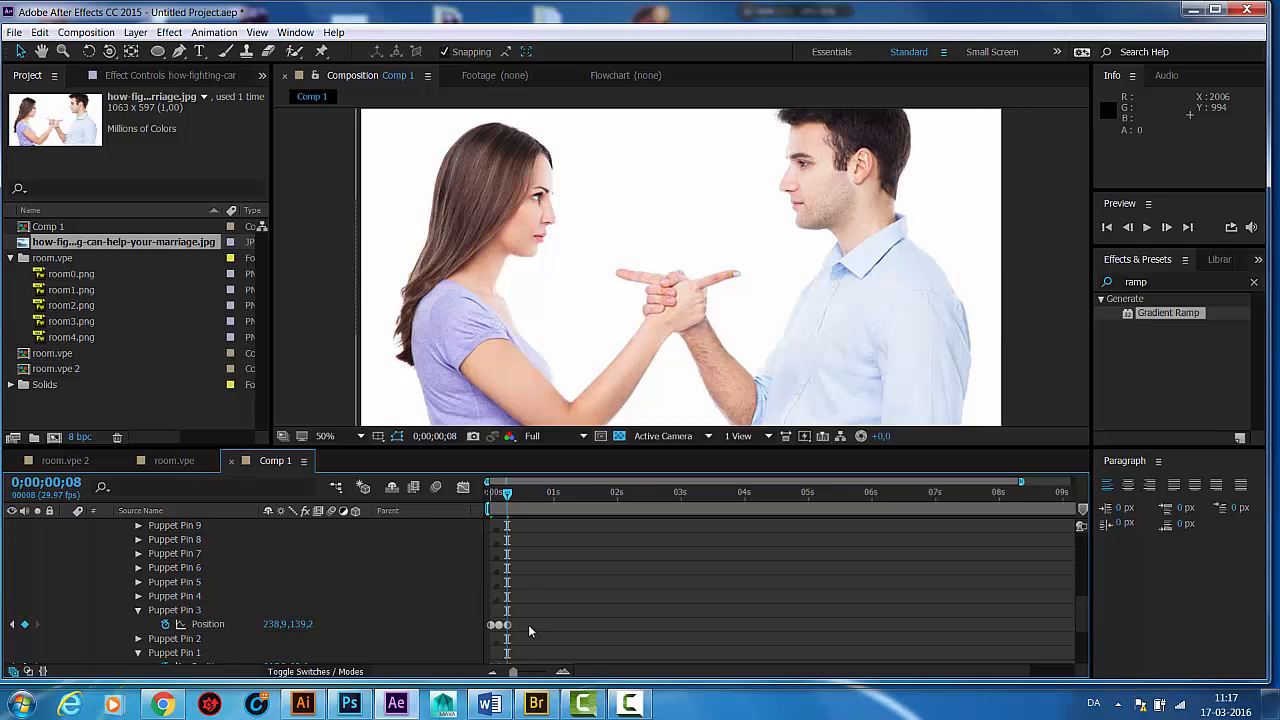
{"action": "key", "text": "ctrl+z"}
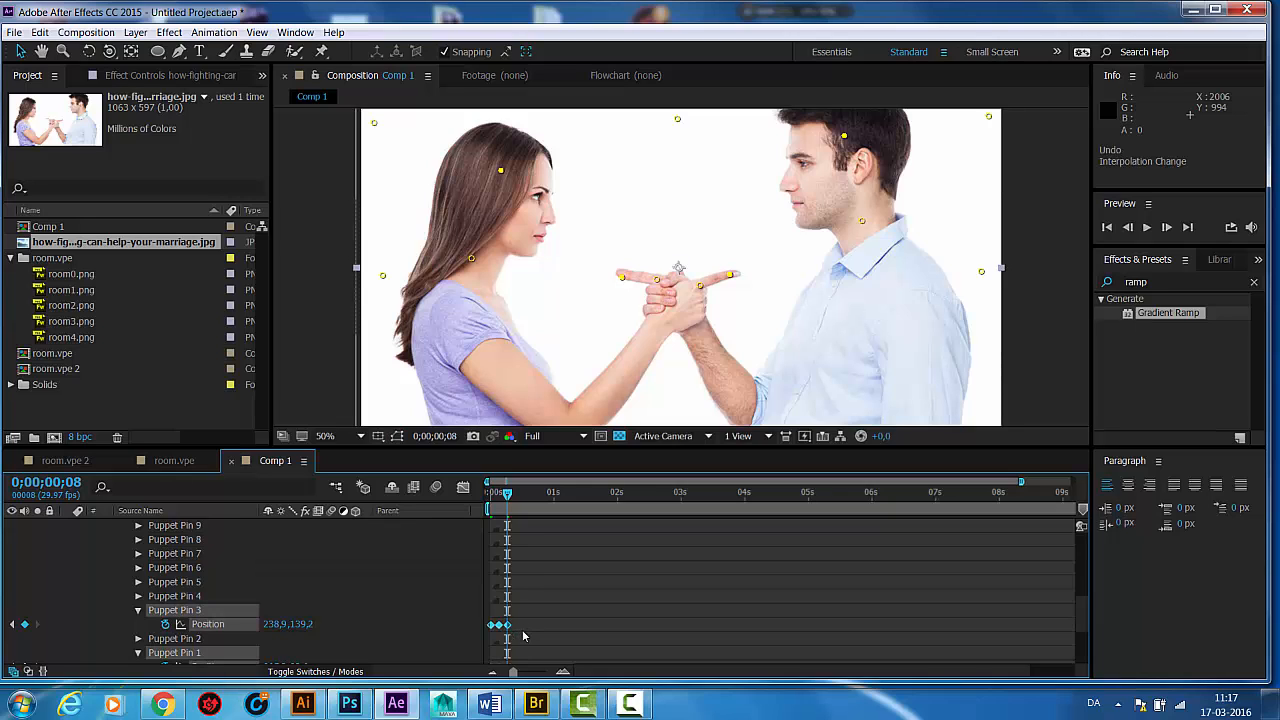
Step: Move the woman's head pin keyframes to frames 8 and 19, and the last keyframes of both fingertip pins to frame 19
{"action": "left_click", "coordinate": [522, 633]}
{"action": "left_click", "coordinate": [506, 625]}
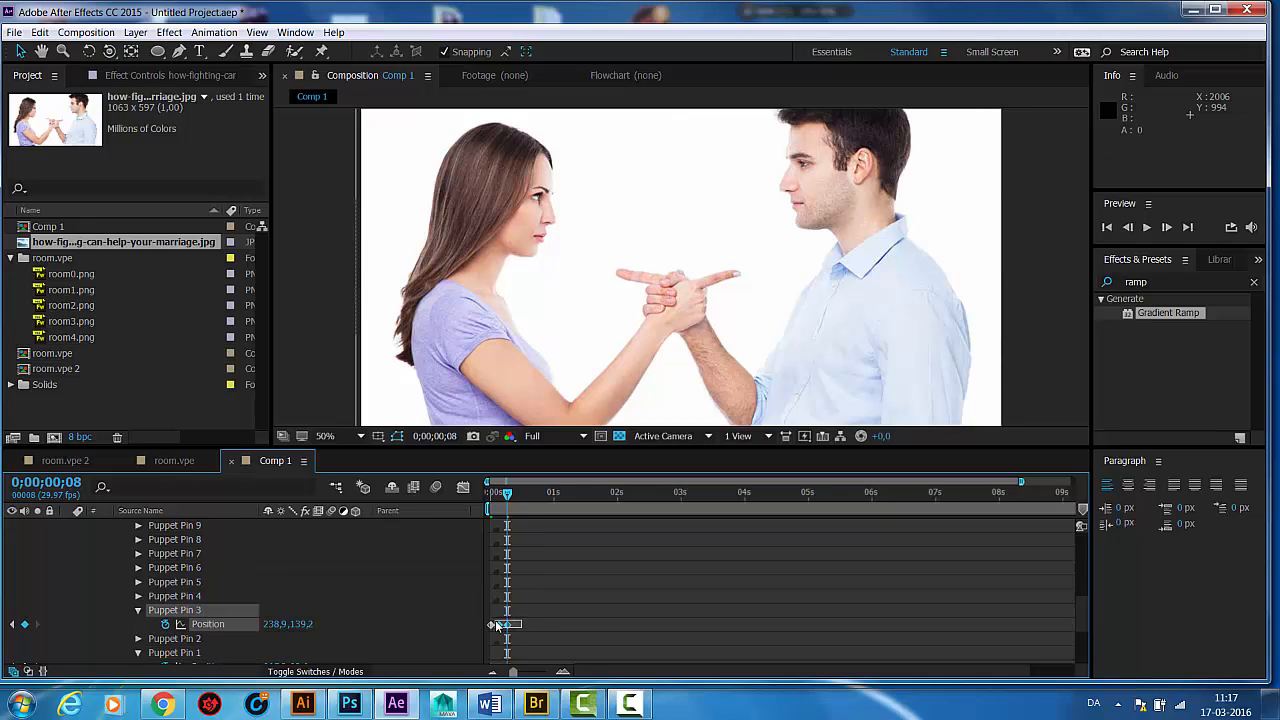
{"action": "mouse_move", "coordinate": [501, 625]}
{"action": "left_mouse_down"}
{"action": "mouse_move", "coordinate": [522, 627]}
{"action": "mouse_move", "coordinate": [510, 625]}
{"action": "left_mouse_up"}
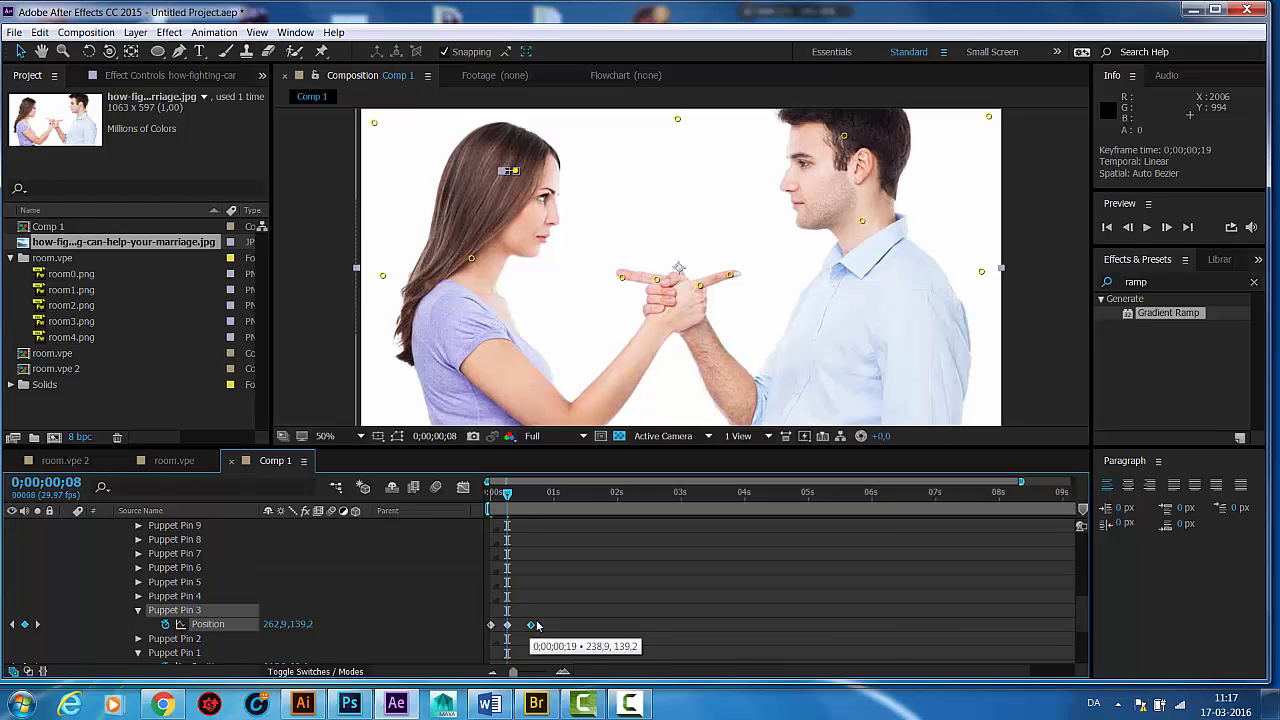
{"action": "scroll", "coordinate": [540, 622], "scroll_direction": "up", "scroll_amount": 3}
{"action": "left_click_drag", "start_coordinate": [530, 612], "coordinate": [541, 550]}
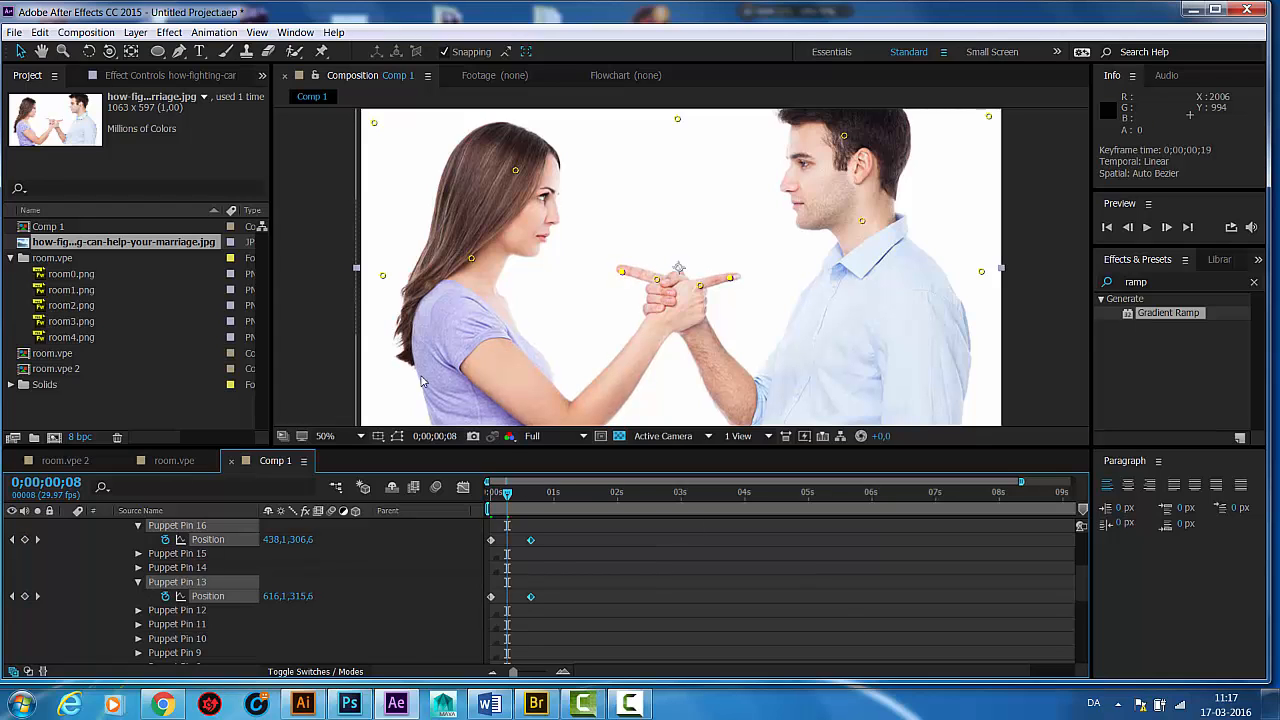
Step: Deselect the pins, collapse the photo layer's properties and move the current time to 0;00;01;00
{"action": "left_click", "coordinate": [312, 340]}
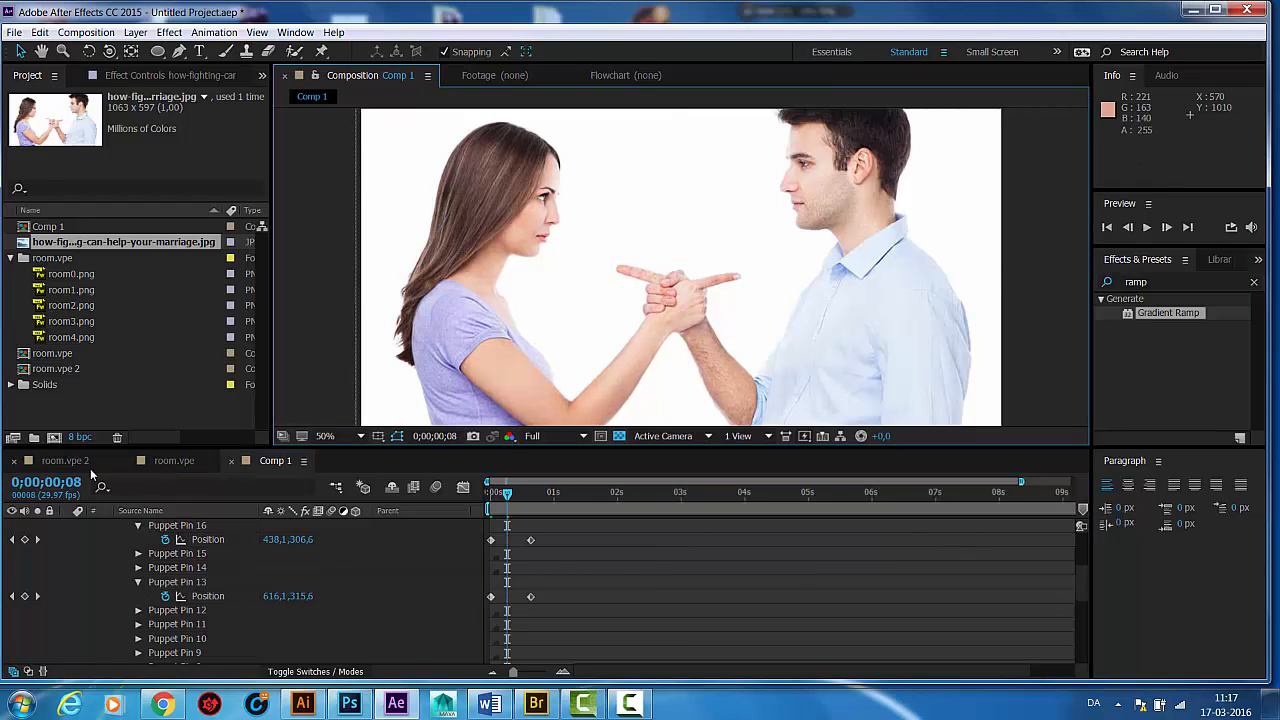
{"action": "scroll", "coordinate": [84, 540], "scroll_direction": "up", "scroll_amount": 3}
{"action": "left_click", "coordinate": [66, 525]}
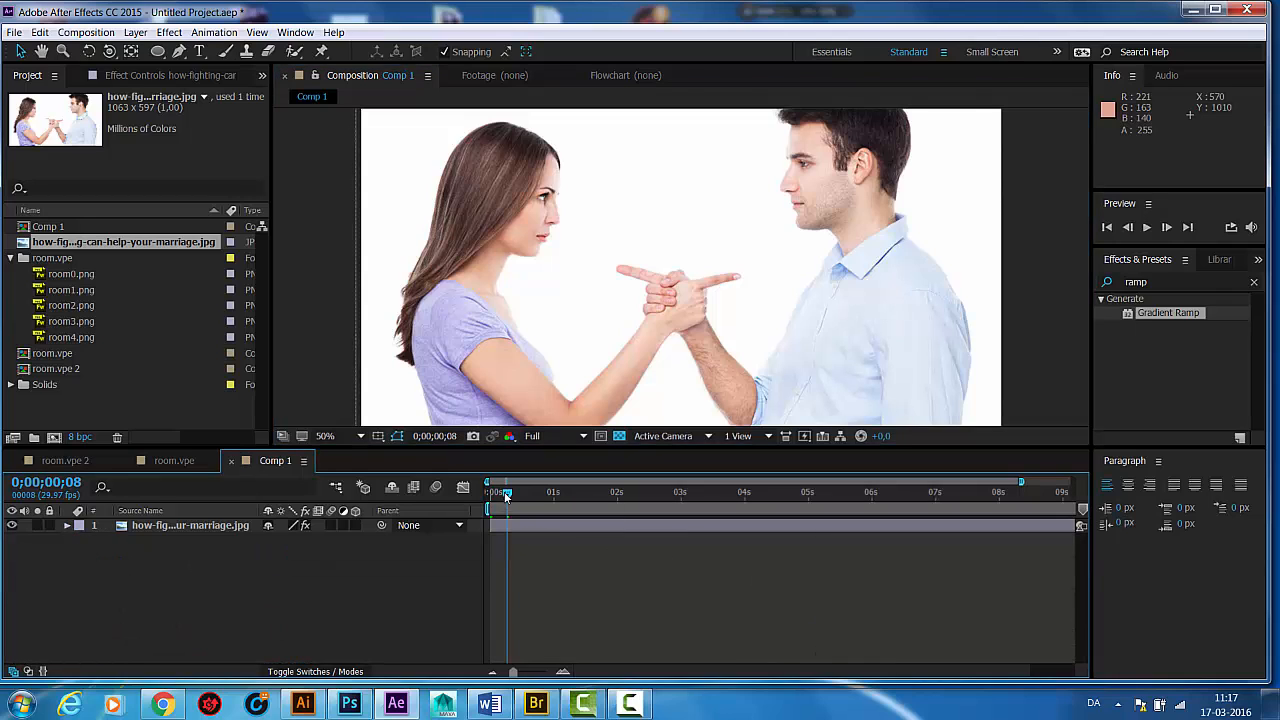
{"action": "left_click_drag", "start_coordinate": [506, 495], "coordinate": [549, 500]}
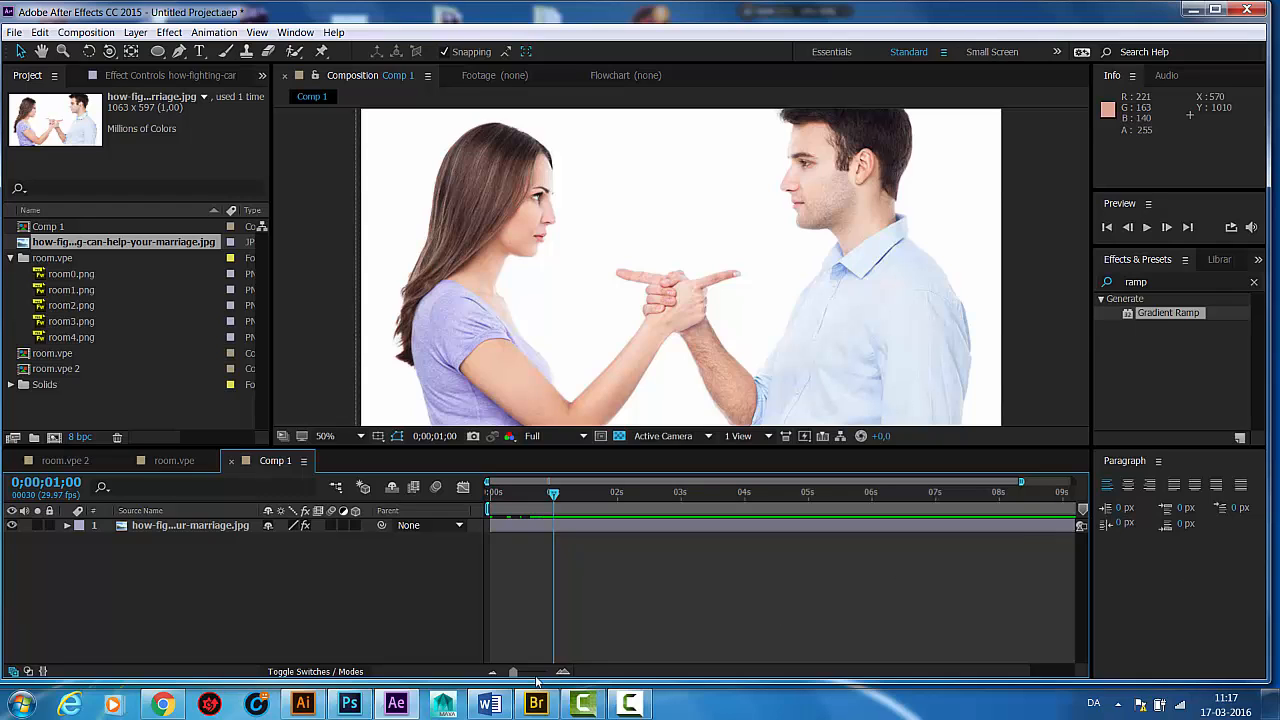
Step: Shorten the work area to end at about 0;00;01;06 and trim Comp 1 to it
{"action": "left_click_drag", "start_coordinate": [516, 672], "coordinate": [506, 676]}
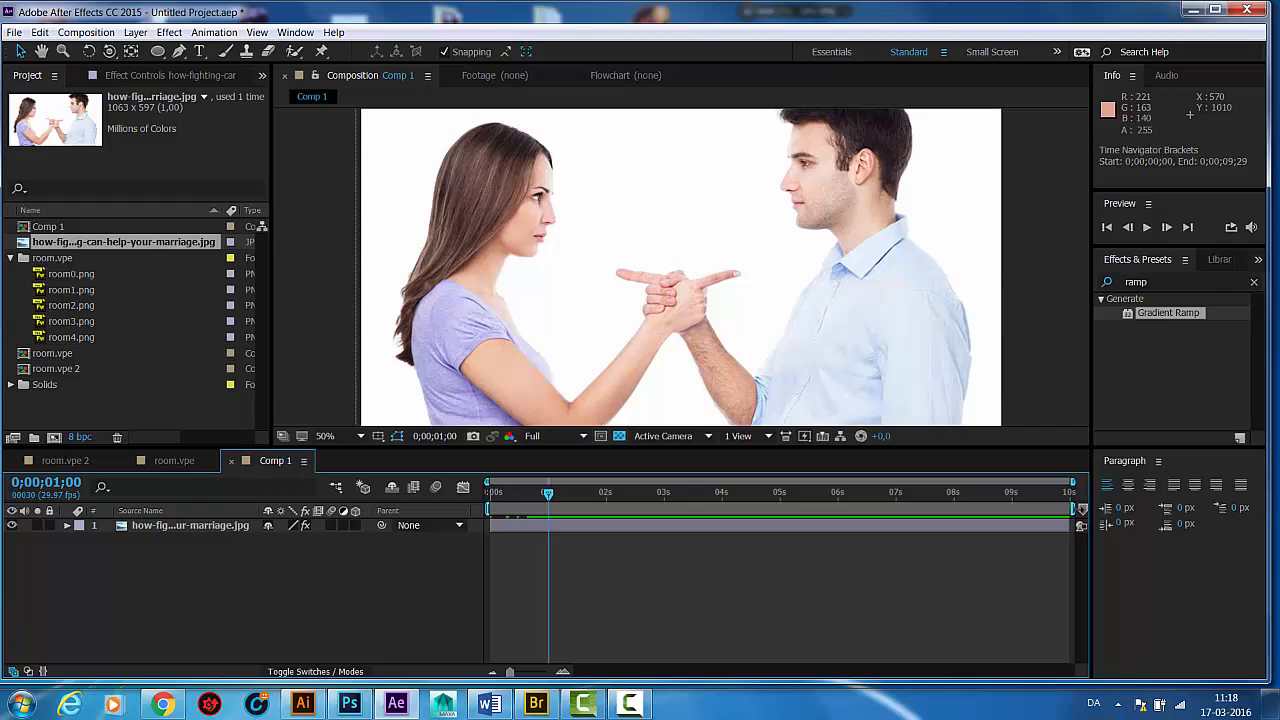
{"action": "left_click_drag", "start_coordinate": [1073, 509], "coordinate": [565, 510]}
{"action": "right_click", "coordinate": [523, 510]}
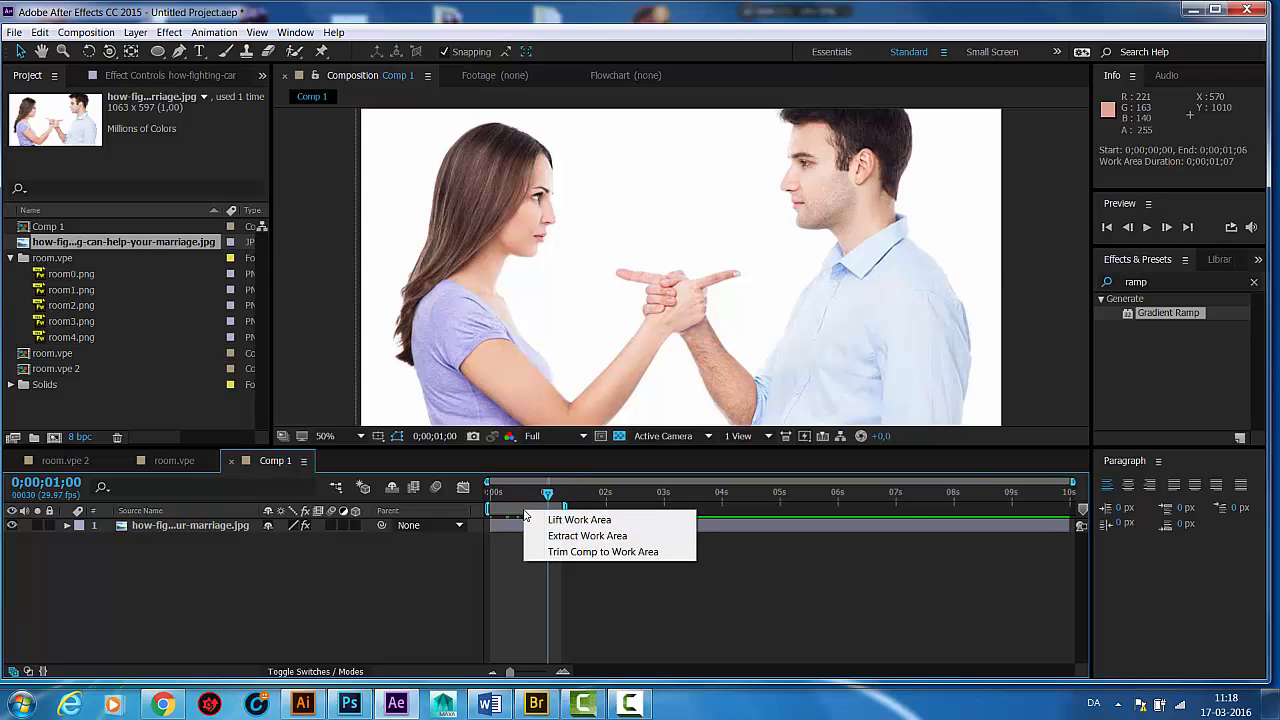
{"action": "left_click", "coordinate": [563, 552]}
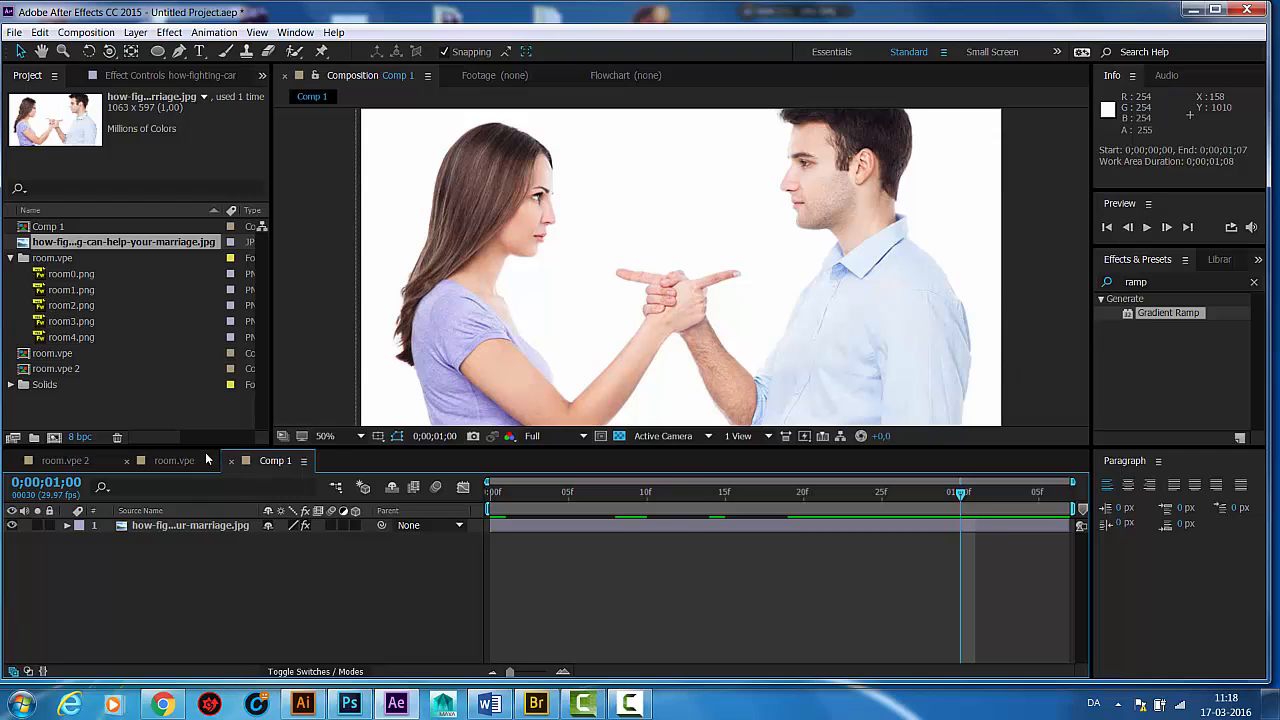
Step: Set the composition view to Fit up to 100% and preview the pin animation
{"action": "left_click", "coordinate": [334, 439]}
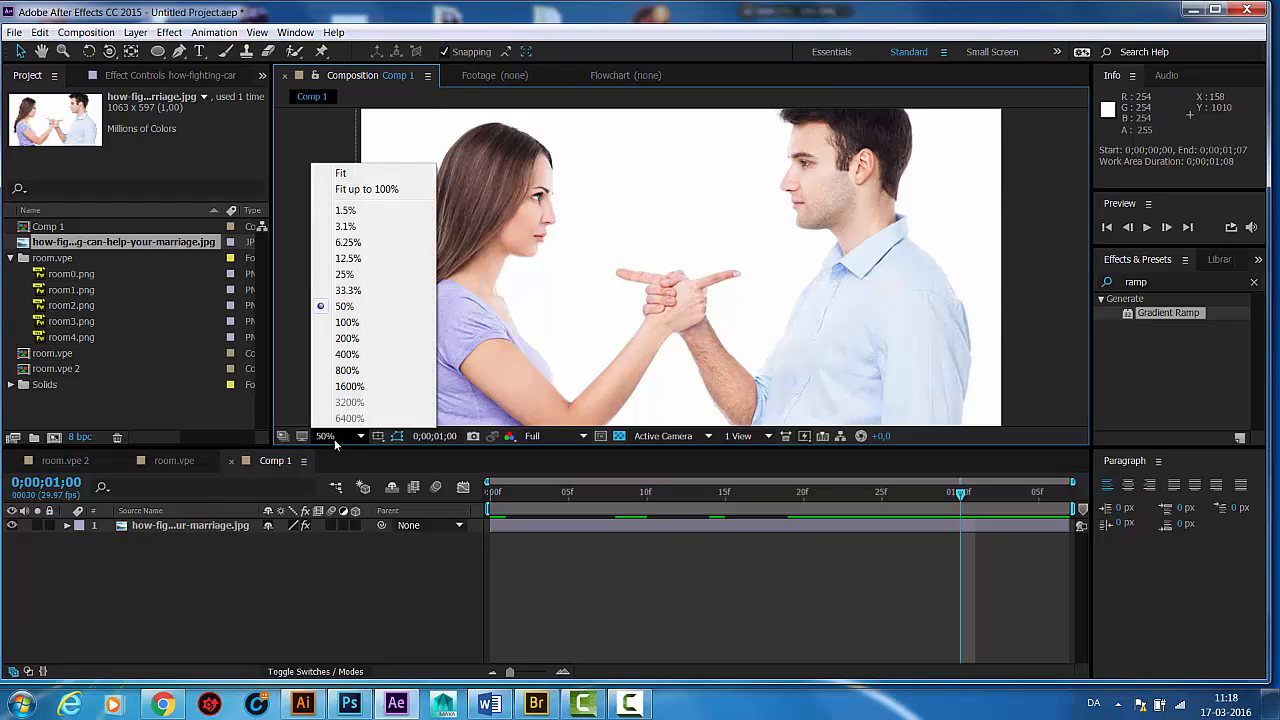
{"action": "left_click", "coordinate": [388, 189]}
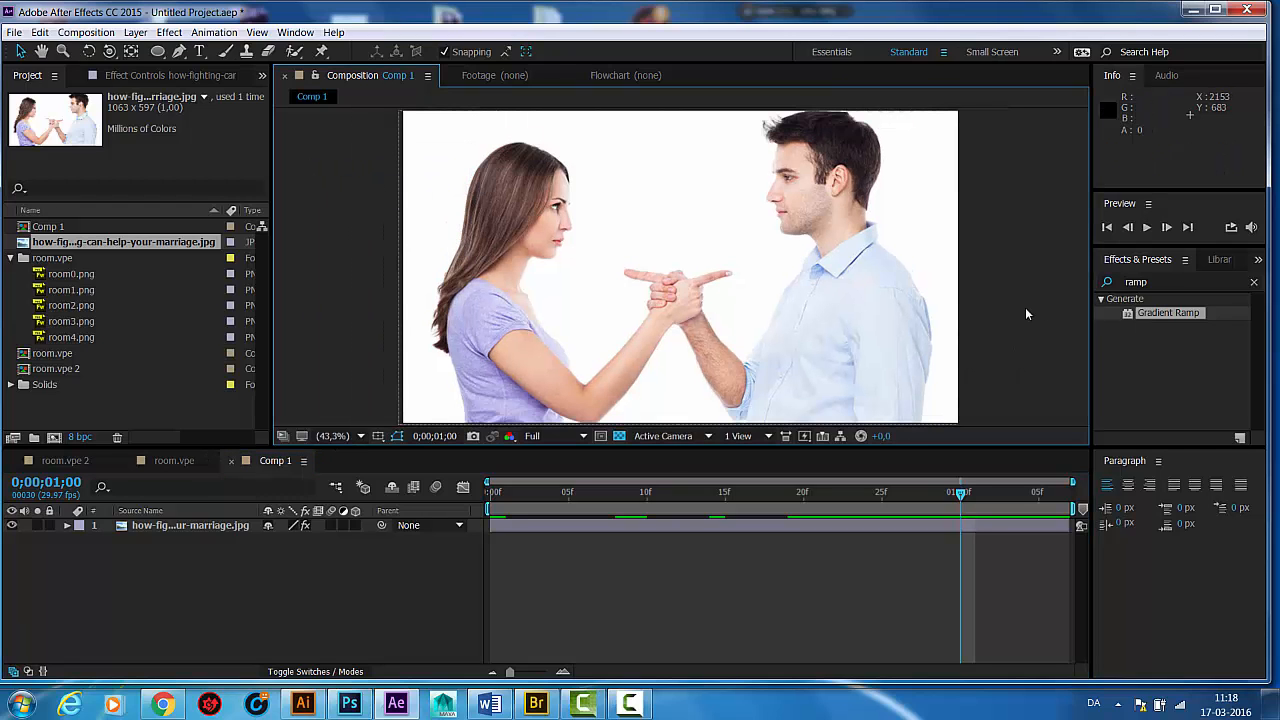
{"action": "key", "text": "space"}
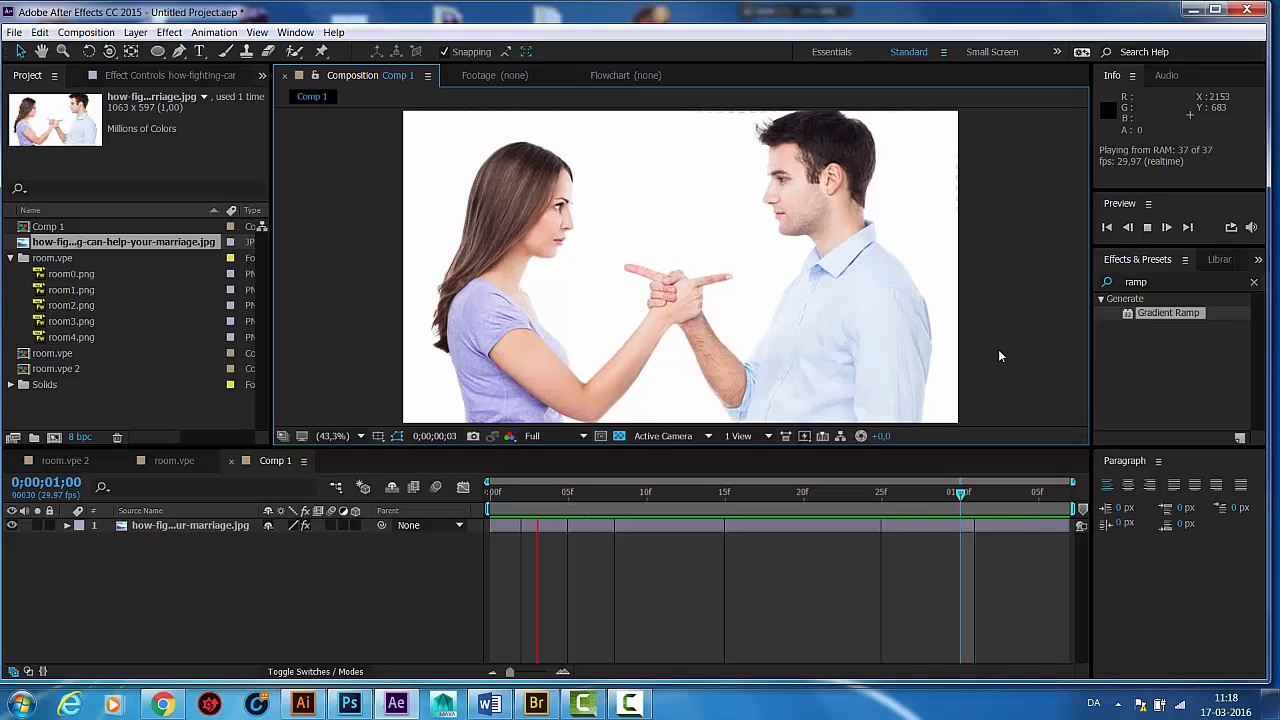
{"action": "key", "text": "space"}
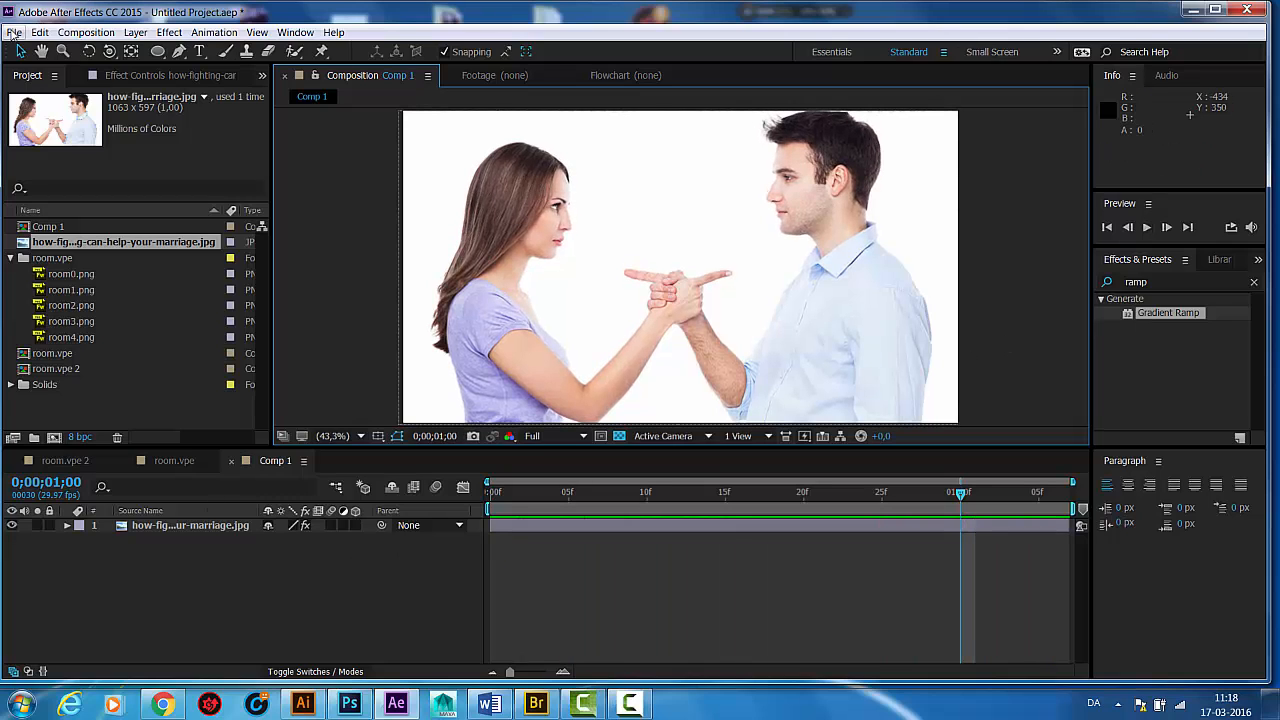
Step: Switch to Photoshop, hide every layer of the jungle couple image and delete Layer 0
{"action": "left_click", "coordinate": [354, 710]}
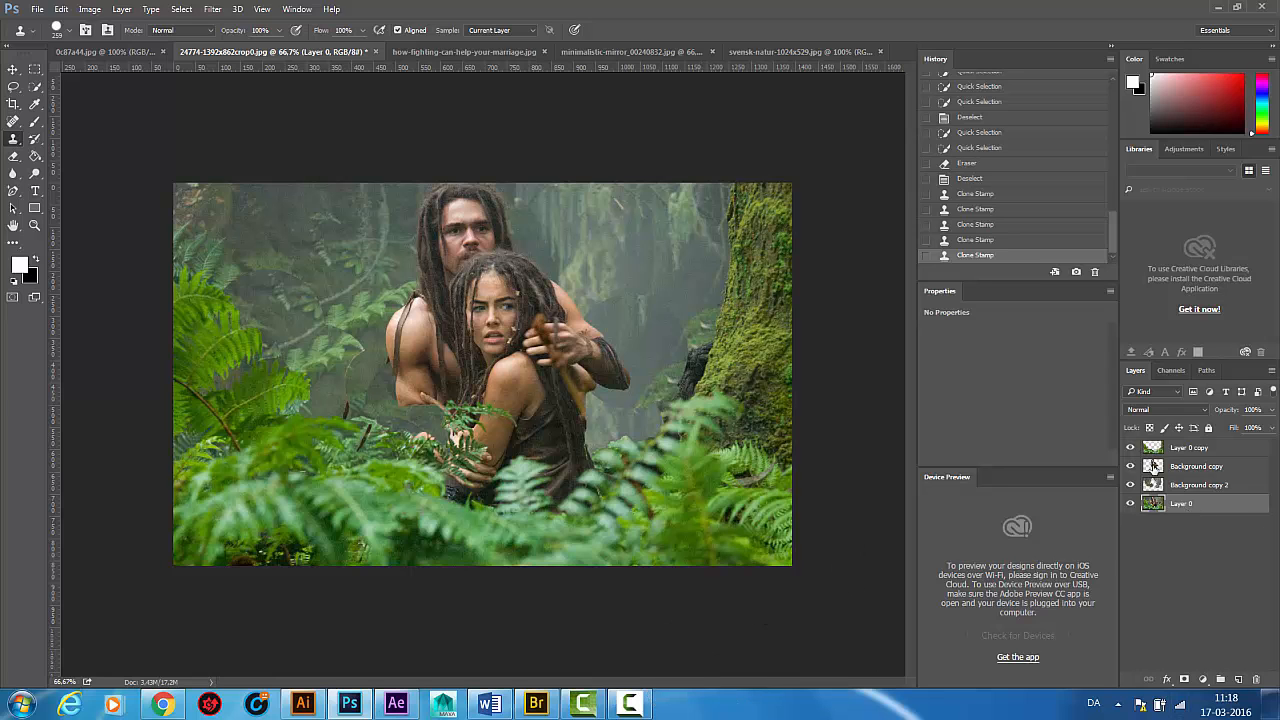
{"action": "left_click", "coordinate": [1131, 448]}
{"action": "left_click", "coordinate": [1131, 466]}
{"action": "left_click", "coordinate": [1131, 485]}
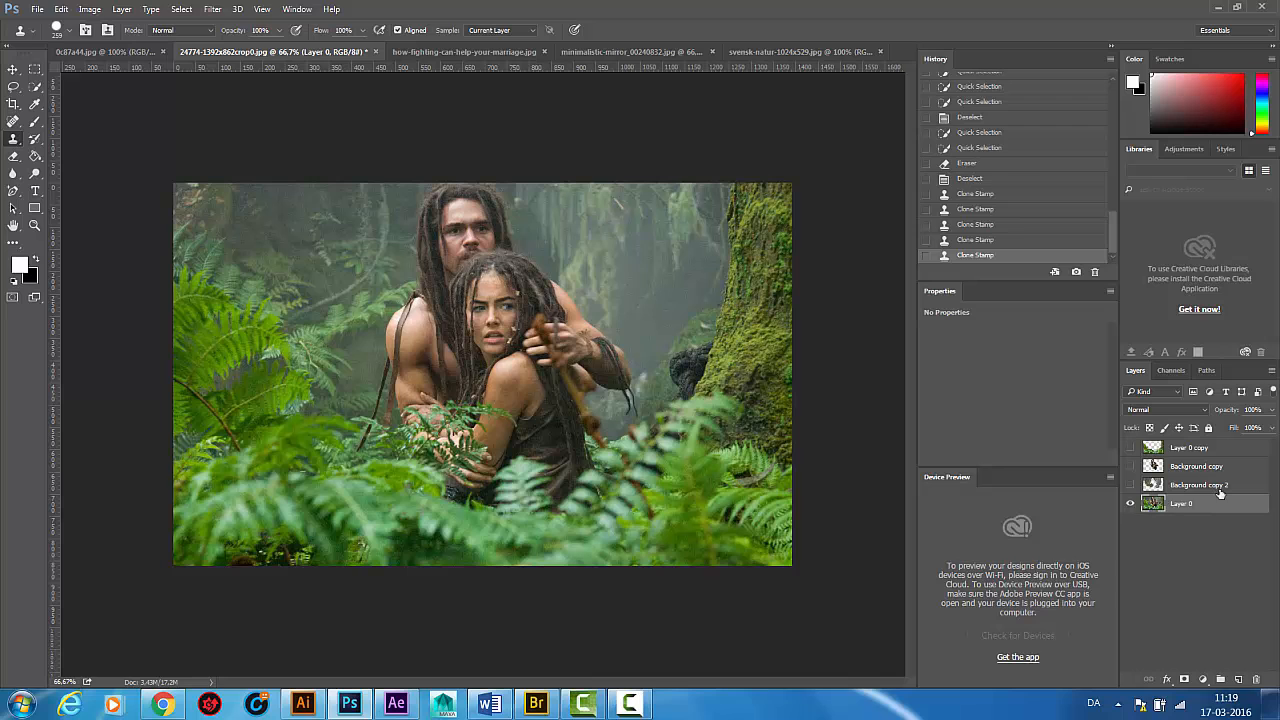
{"action": "left_click", "coordinate": [1131, 504]}
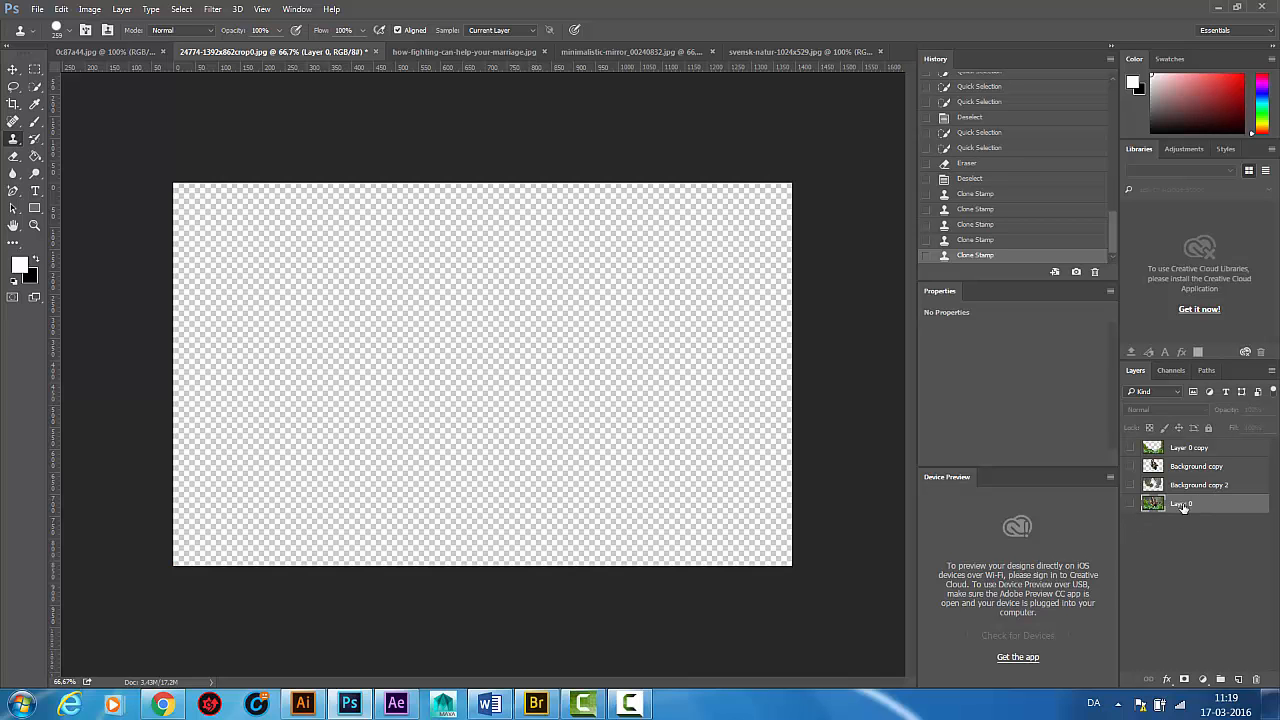
{"action": "key", "text": "Delete"}
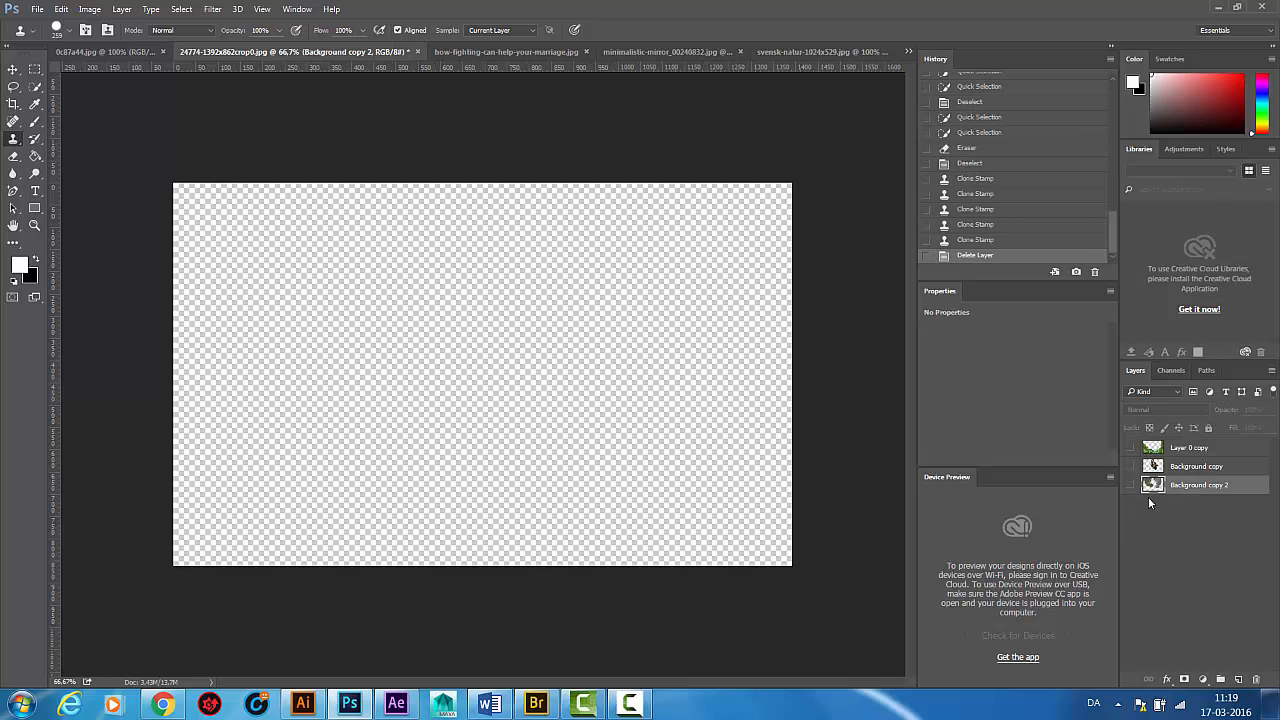
Step: Make the layers Layer 0 copy, Background copy and Background copy 2 visible again
{"action": "left_click", "coordinate": [1131, 448]}
{"action": "left_click", "coordinate": [1131, 466]}
{"action": "left_click", "coordinate": [1131, 485]}
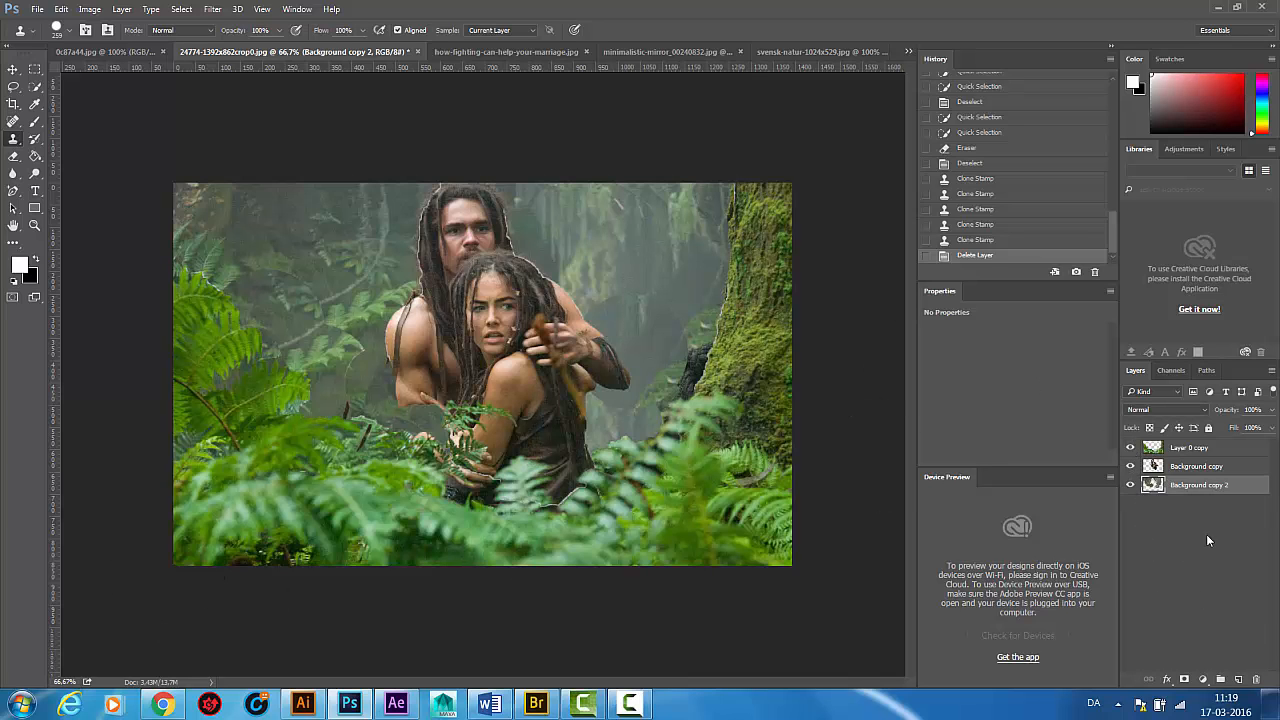
Step: Save the layered image as a Photoshop PSD named pic in the image folder, with Maximize Compatibility on
{"action": "left_click", "coordinate": [38, 9]}
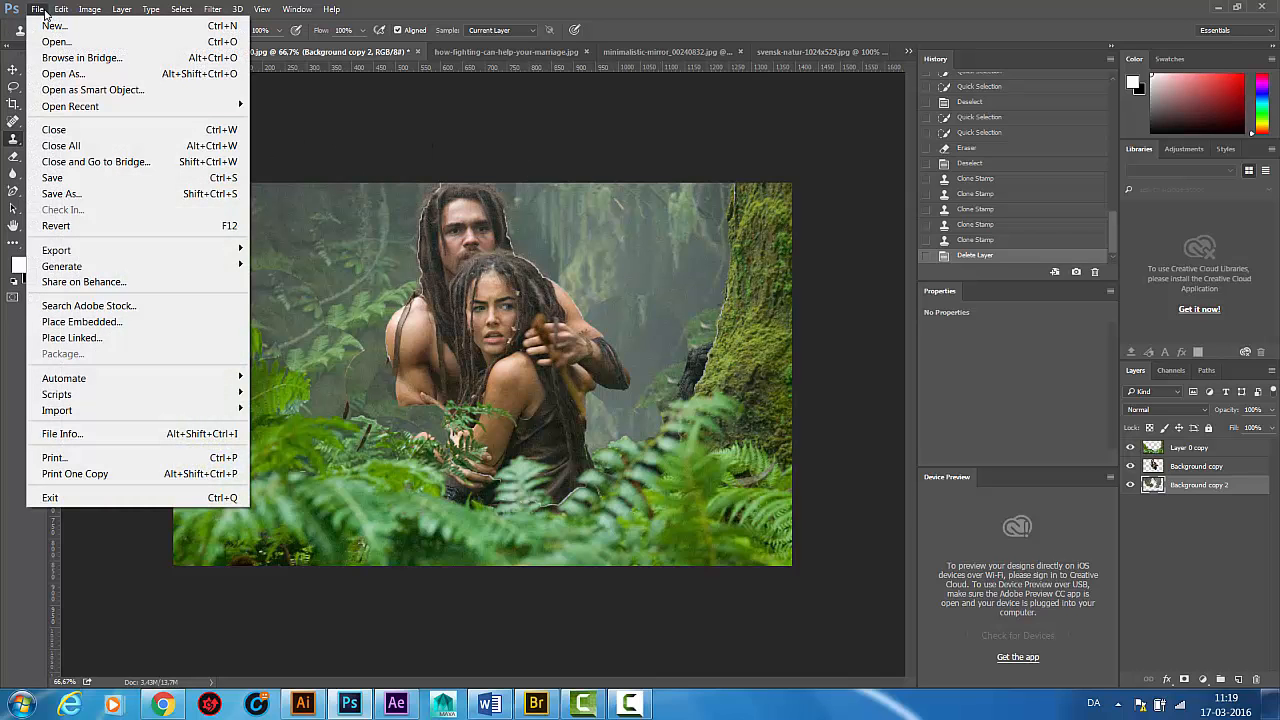
{"action": "mouse_move", "coordinate": [90, 258]}
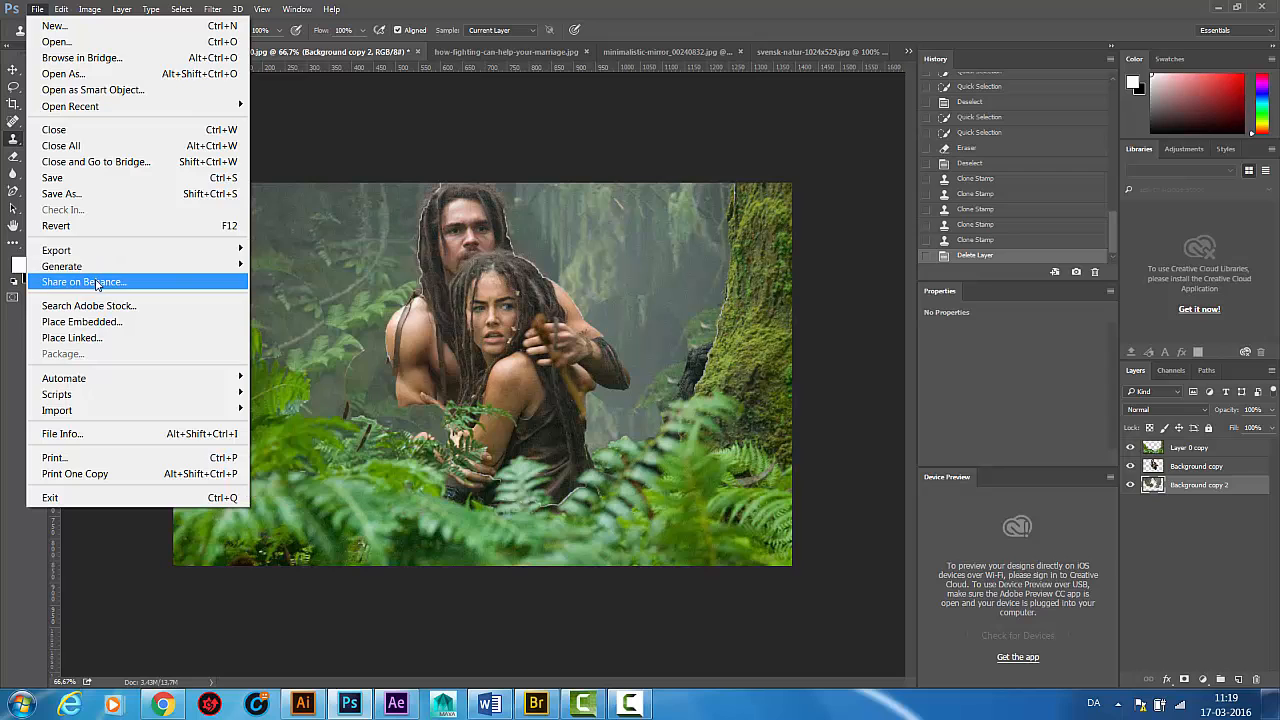
{"action": "left_click", "coordinate": [113, 187]}
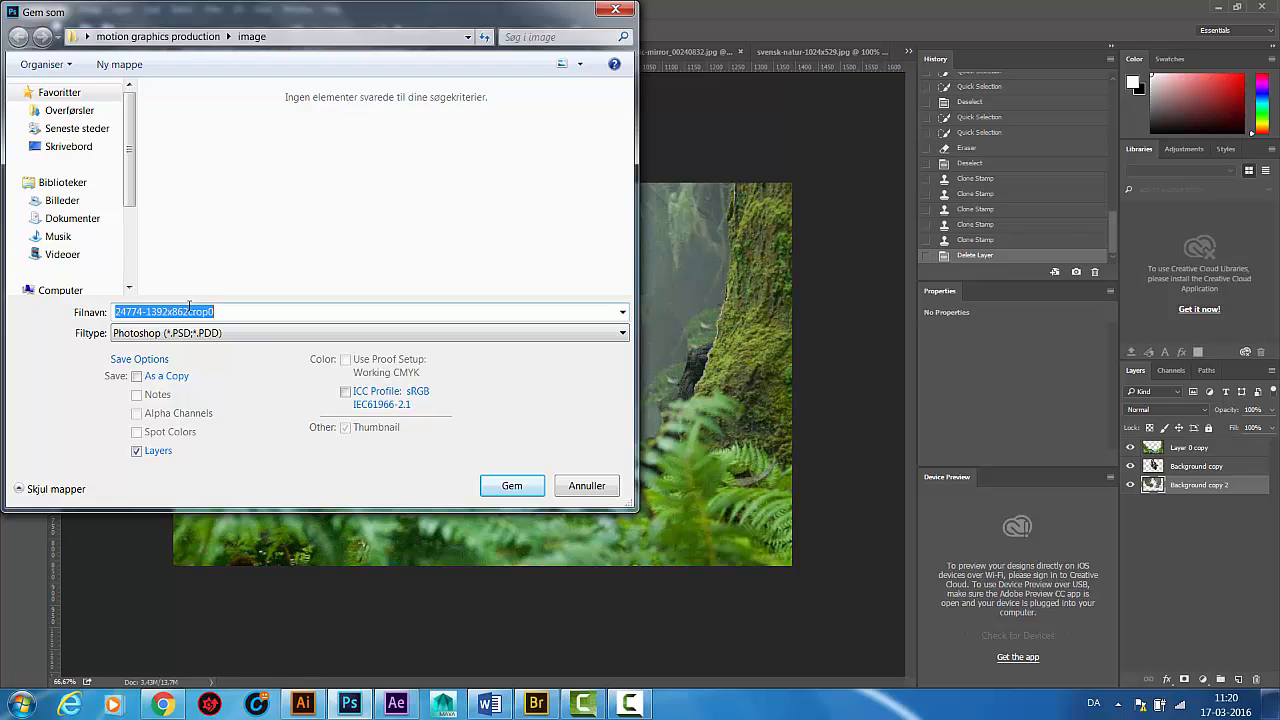
{"action": "type", "text": "pic"}
{"action": "key", "text": "Return"}
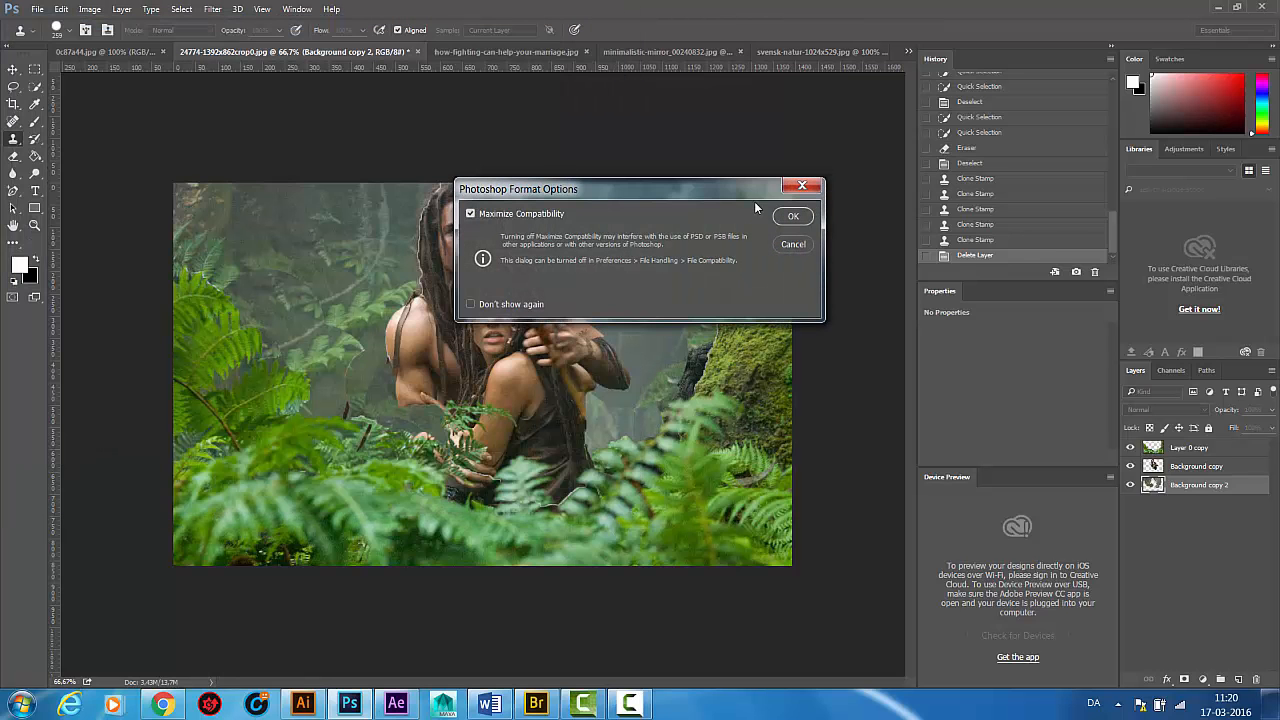
{"action": "left_click", "coordinate": [793, 216]}
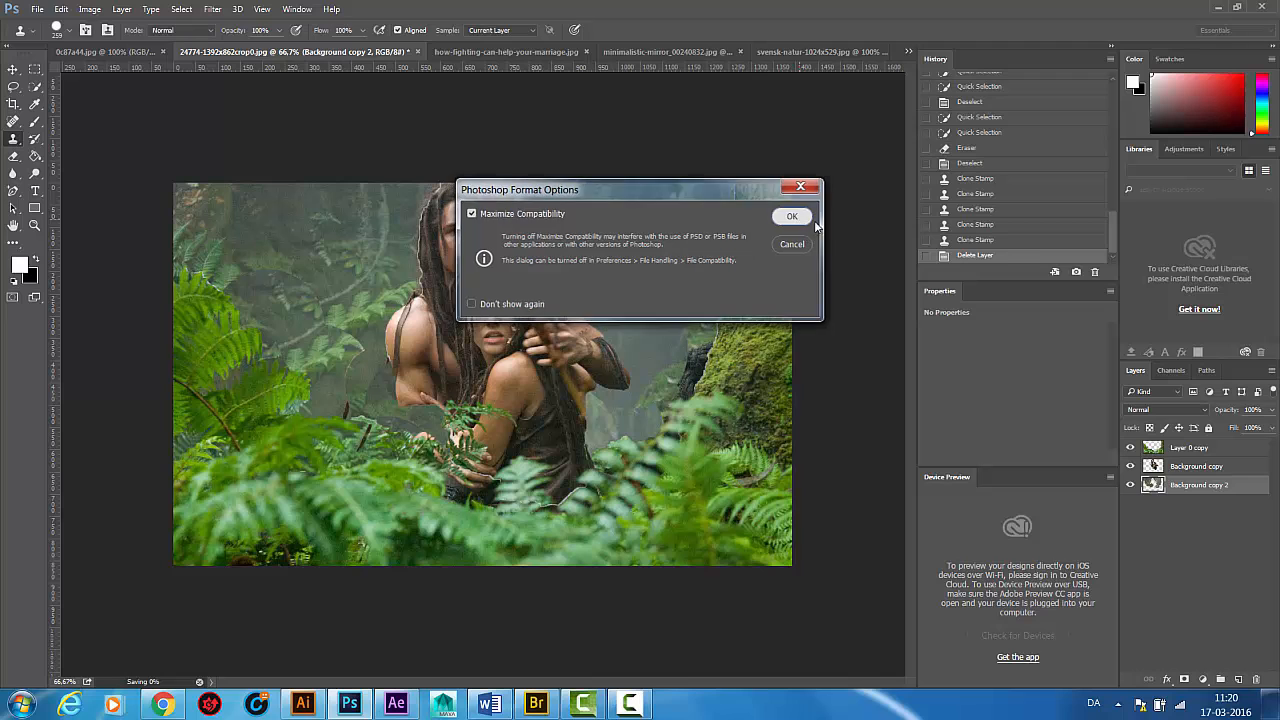
Step: Switch back to After Effects and import pic.psd as a Composition with Editable Layer Styles
{"action": "left_click", "coordinate": [1217, 7]}
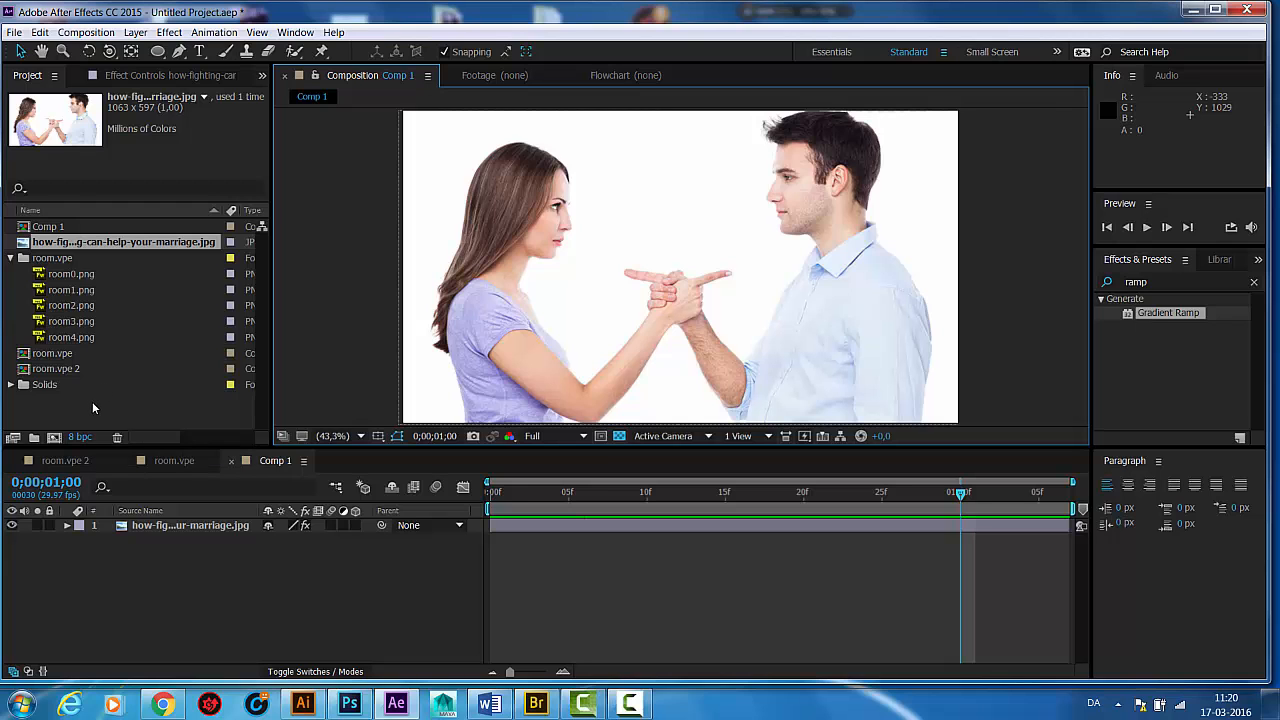
{"action": "double_click", "coordinate": [92, 402]}
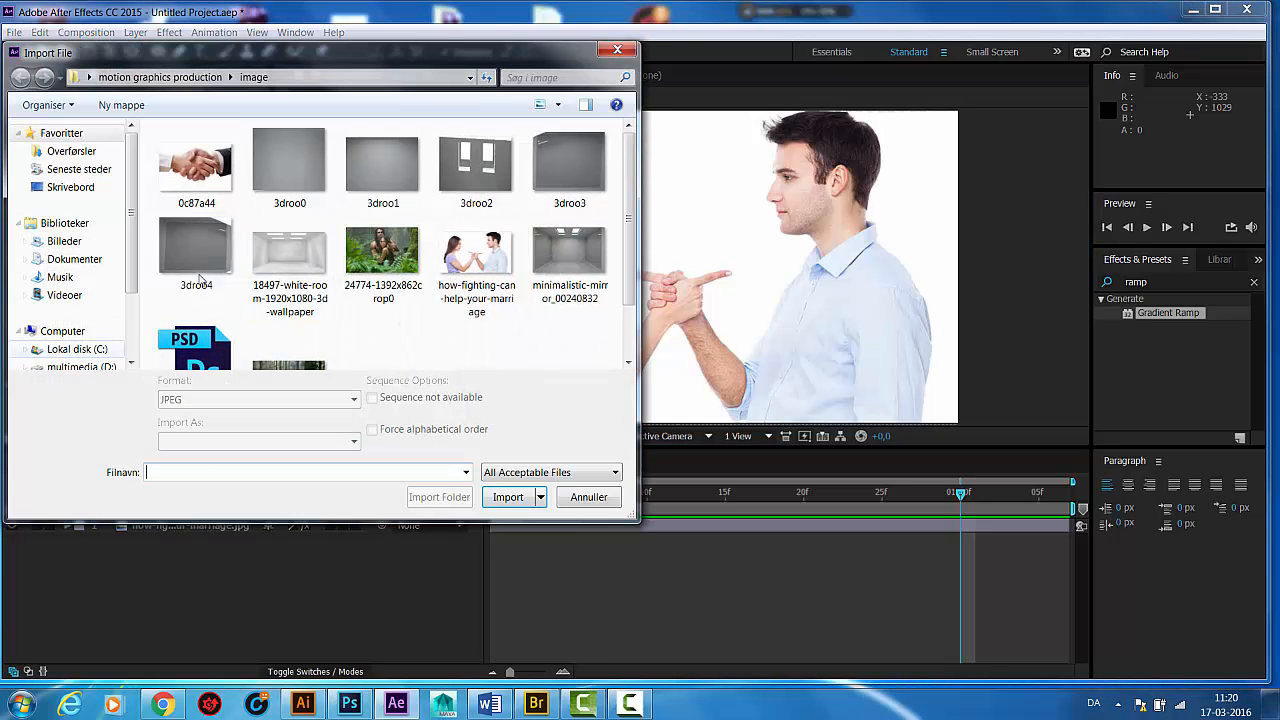
{"action": "left_click", "coordinate": [197, 352]}
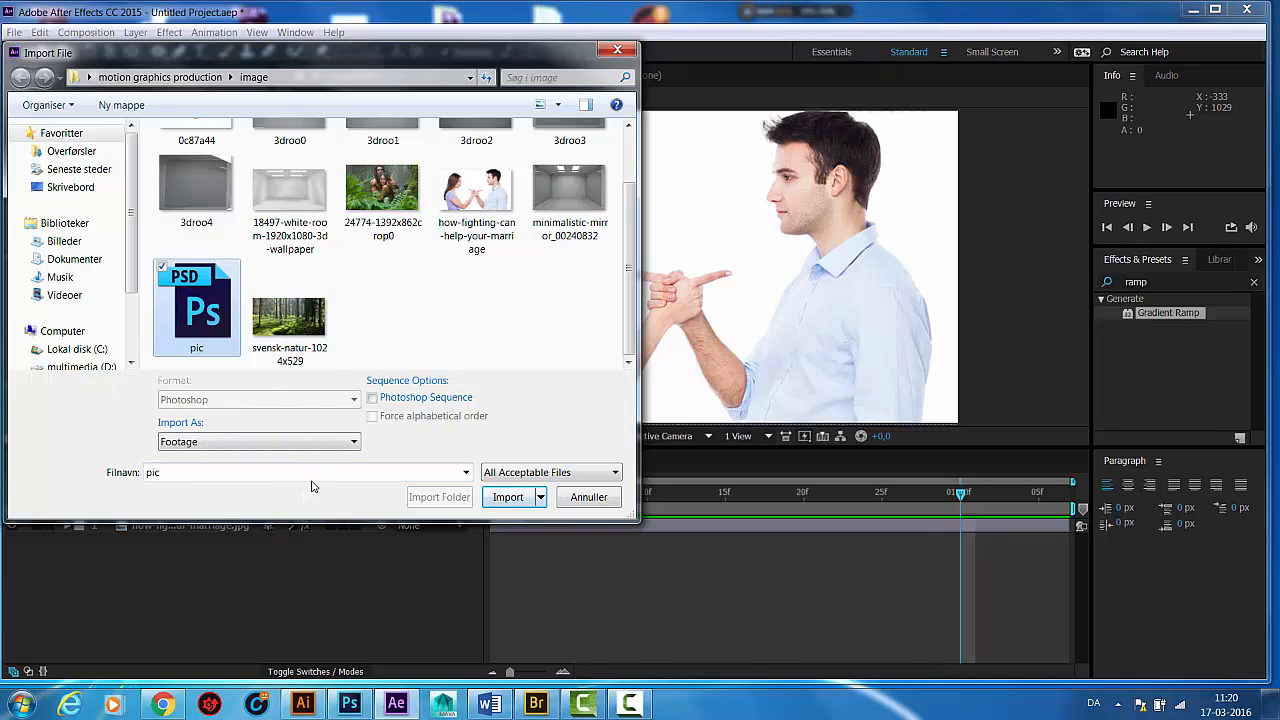
{"action": "left_click", "coordinate": [307, 441]}
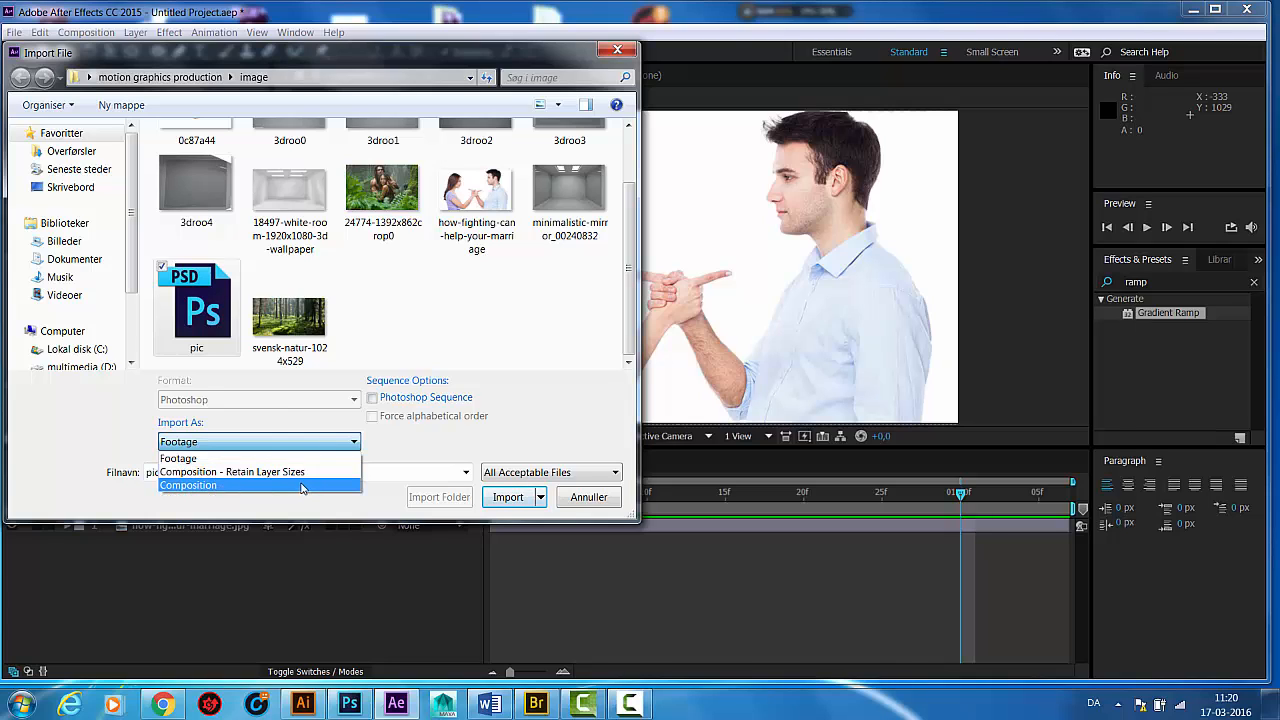
{"action": "left_click", "coordinate": [301, 486]}
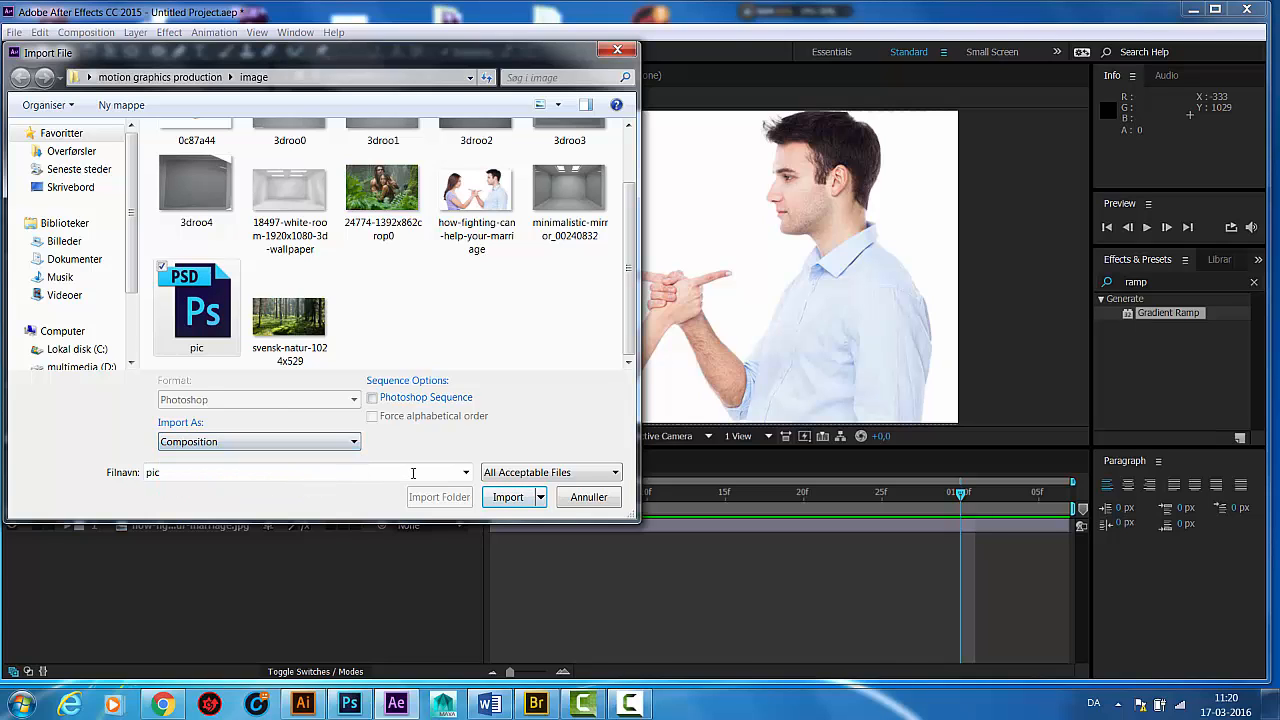
{"action": "left_click", "coordinate": [508, 498]}
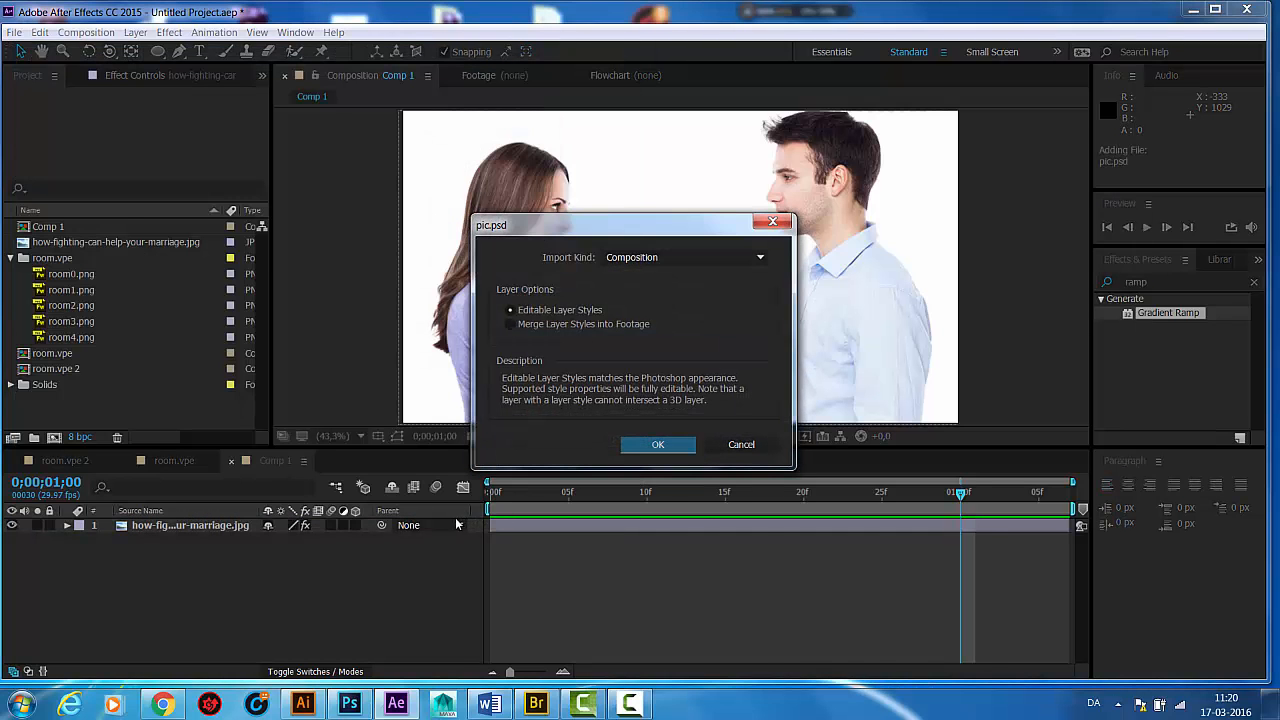
{"action": "left_click", "coordinate": [660, 442]}
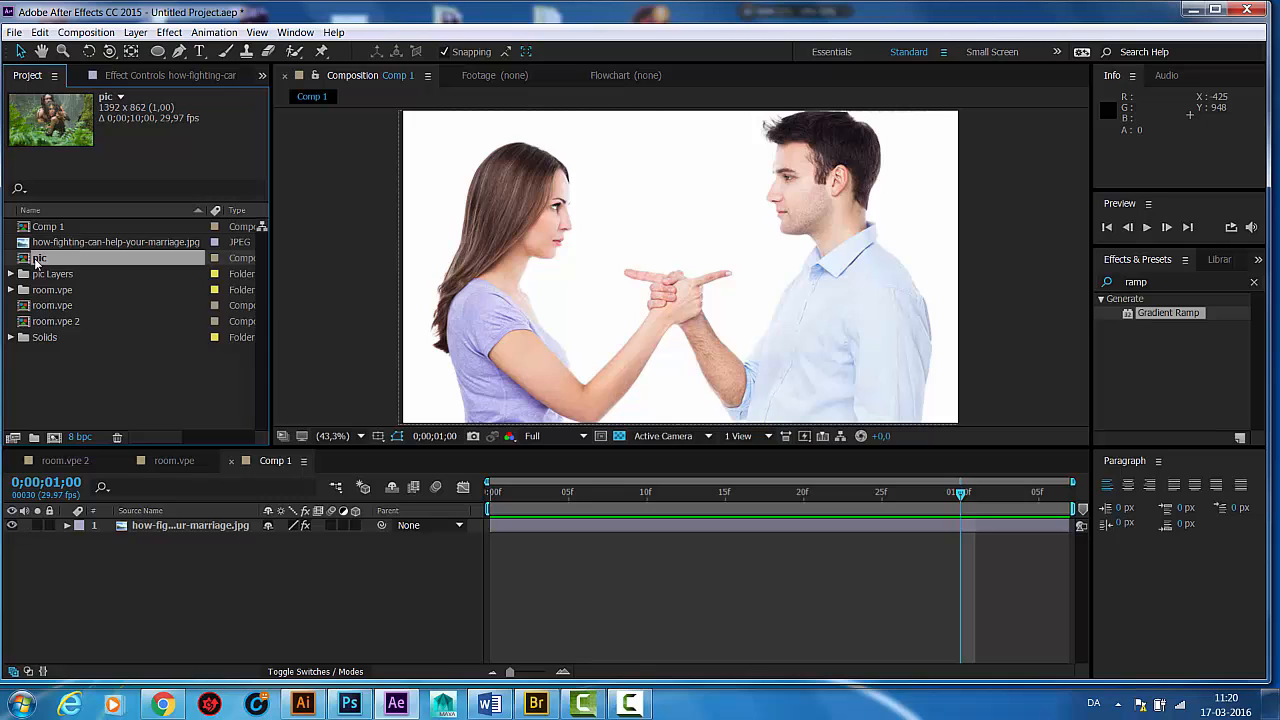
Step: Open the pic composition and select its Background copy layer
{"action": "double_click", "coordinate": [38, 258]}
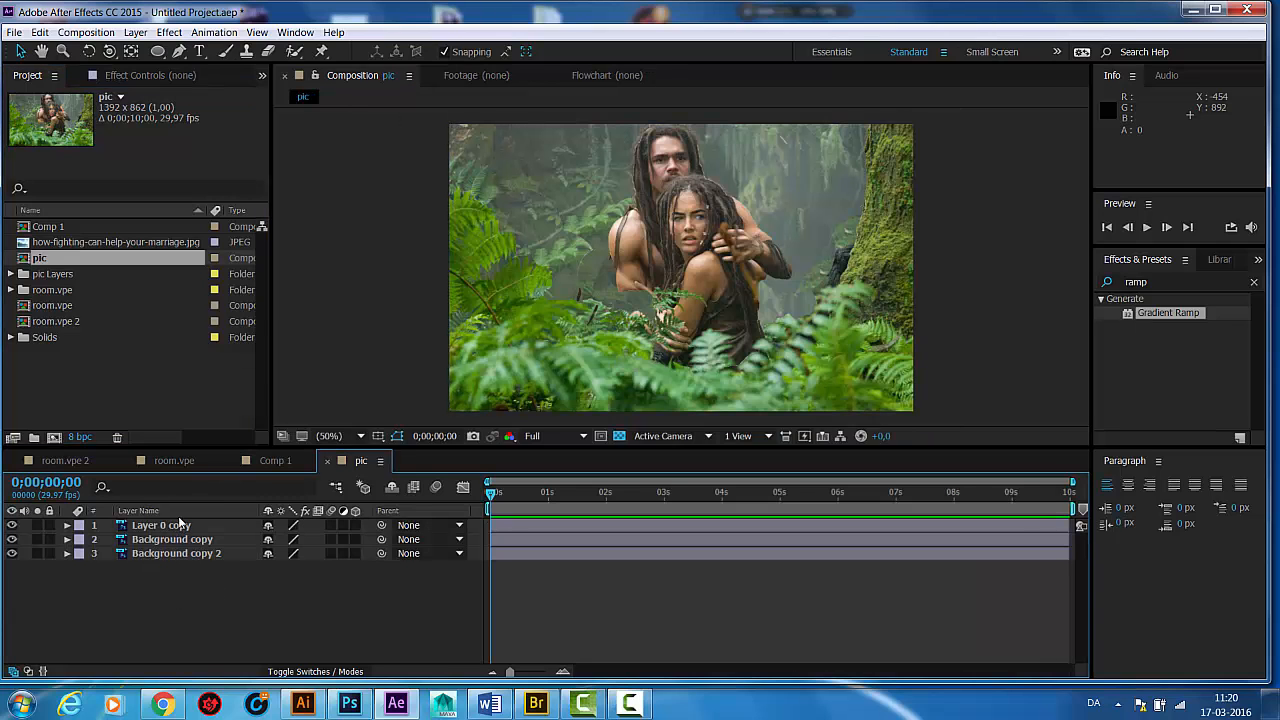
{"action": "left_click", "coordinate": [180, 525]}
{"action": "left_click", "coordinate": [172, 540]}
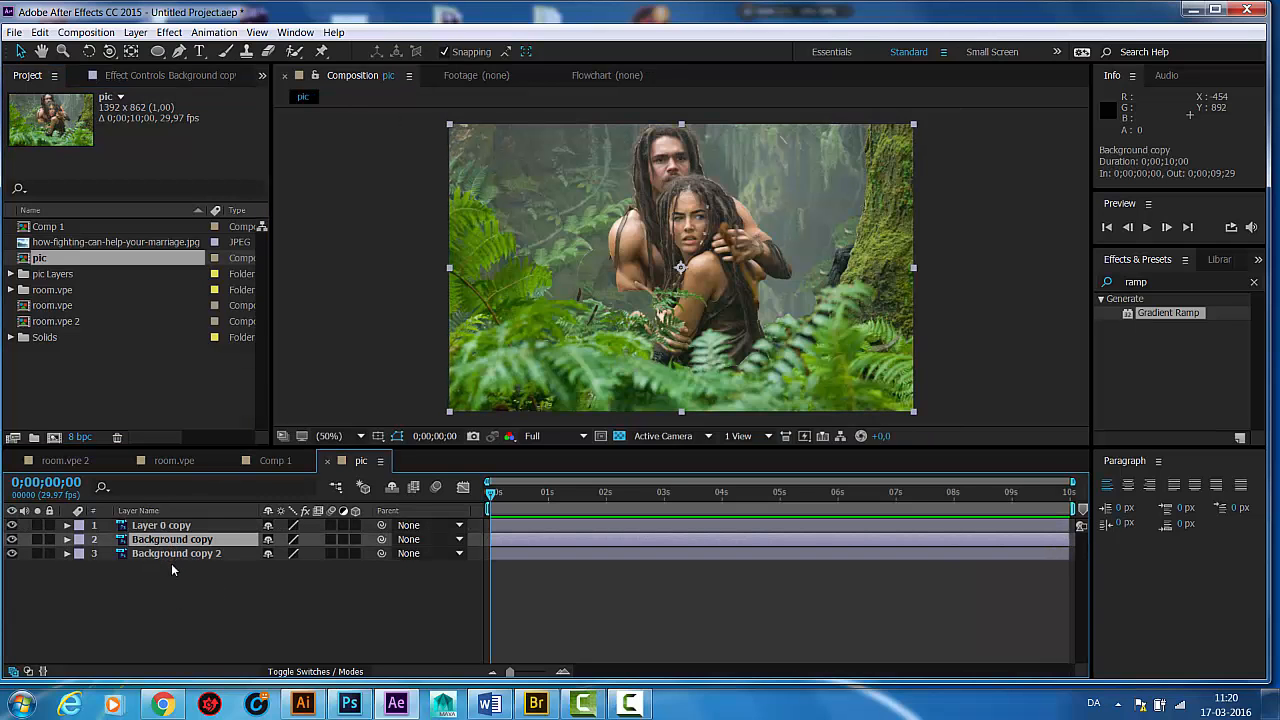
Step: Hide the three image layers and show them again one at a time to check what each contains
{"action": "left_click", "coordinate": [170, 554]}
{"action": "left_click", "coordinate": [12, 556]}
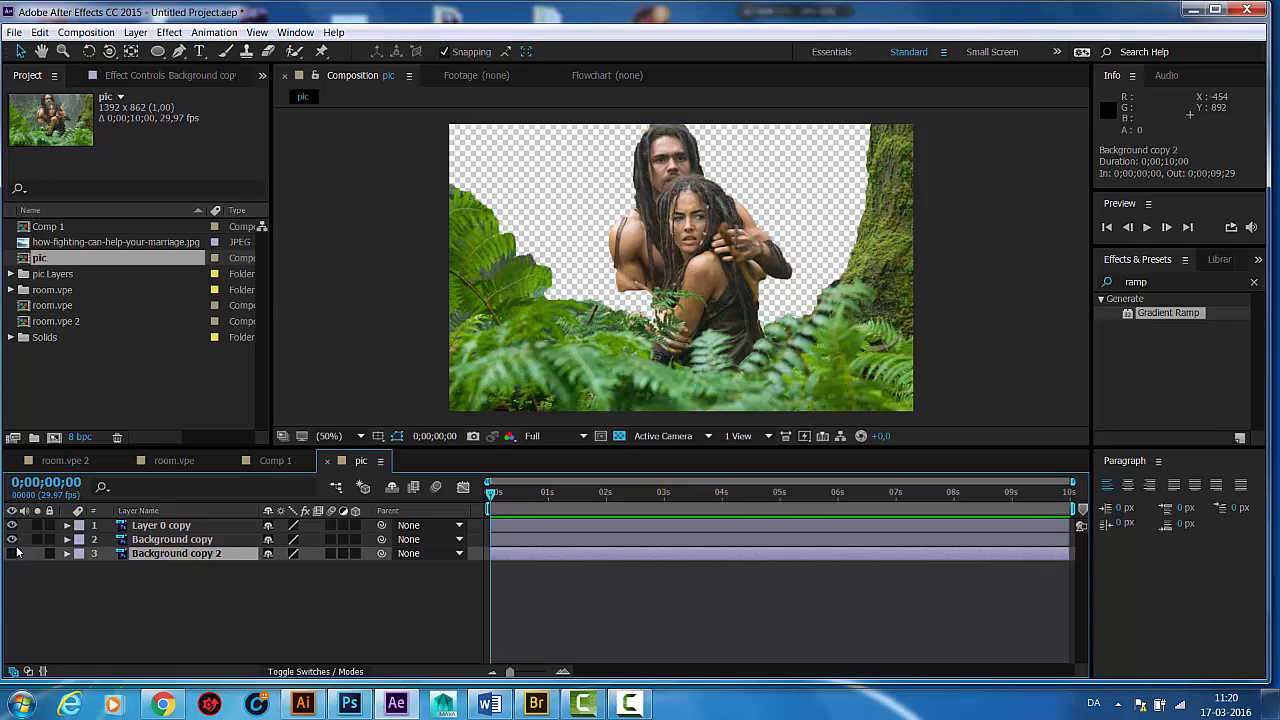
{"action": "left_click", "coordinate": [12, 539]}
{"action": "left_click", "coordinate": [12, 525]}
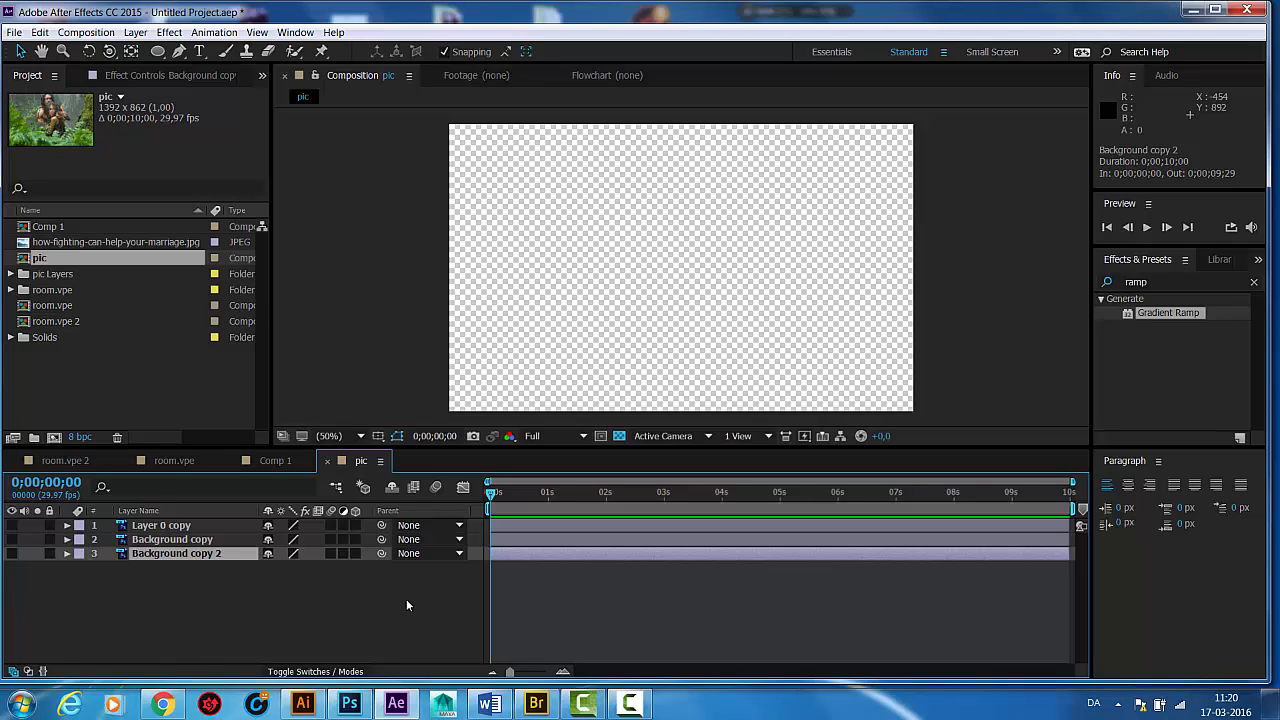
{"action": "left_click", "coordinate": [12, 525]}
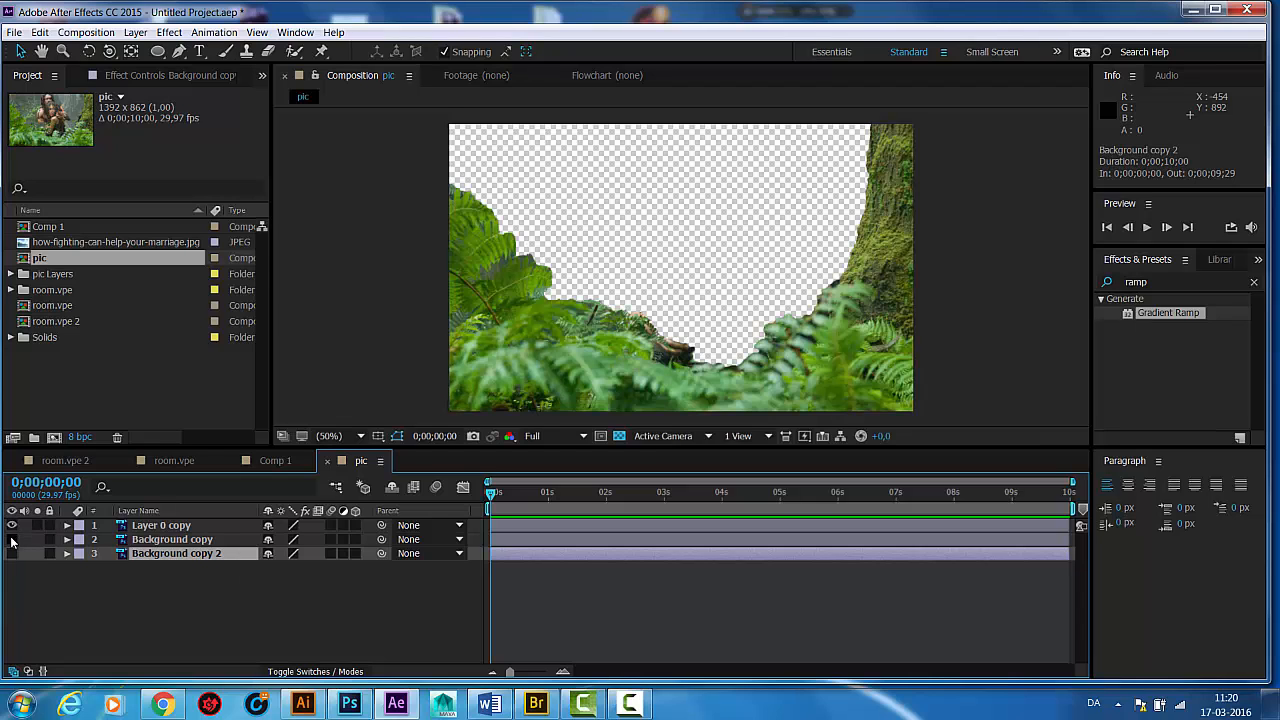
{"action": "left_click", "coordinate": [12, 539]}
{"action": "left_click", "coordinate": [314, 645]}
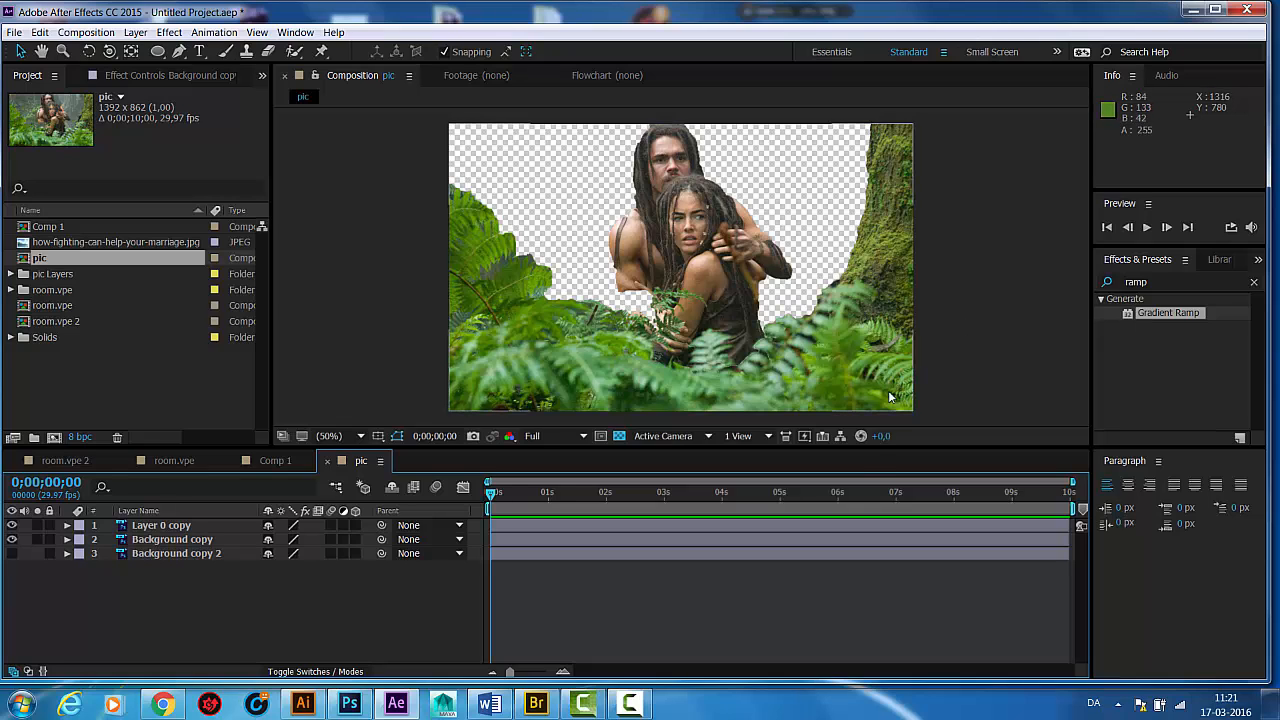
{"action": "left_click", "coordinate": [12, 553]}
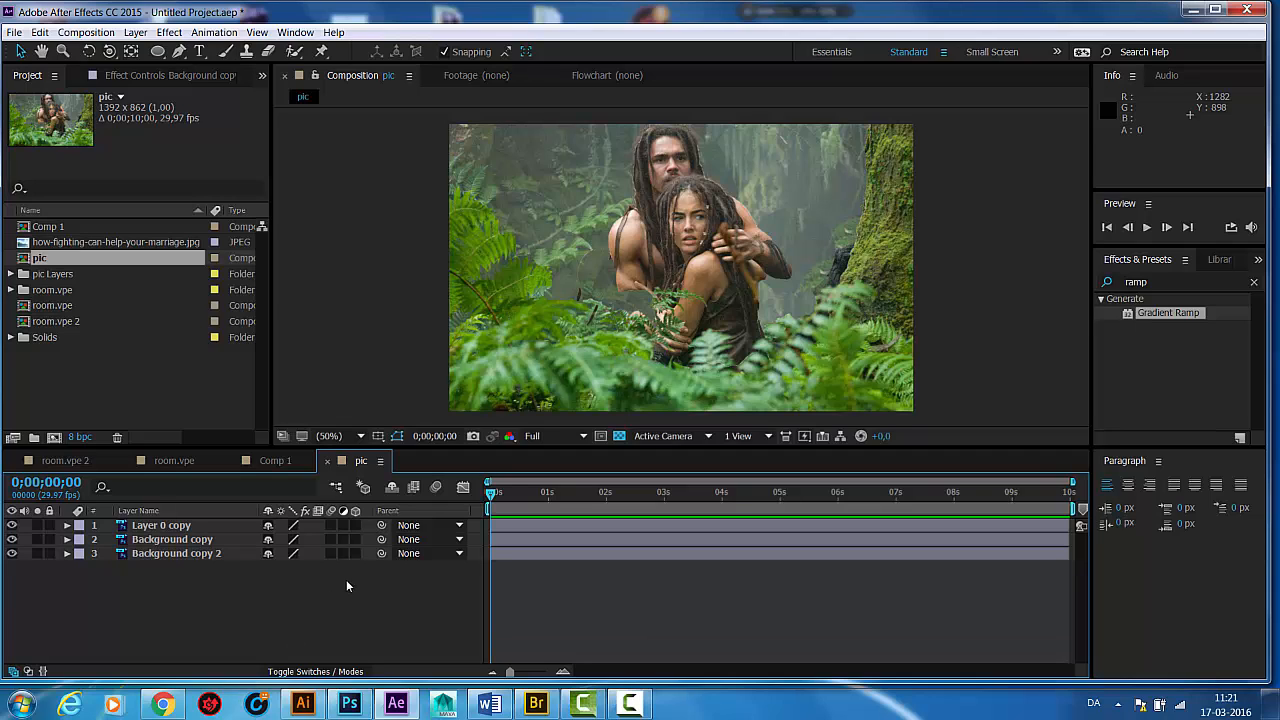
Step: Turn Layer 0 copy, Background copy and Background copy 2 into 3D layers
{"action": "left_click", "coordinate": [353, 540]}
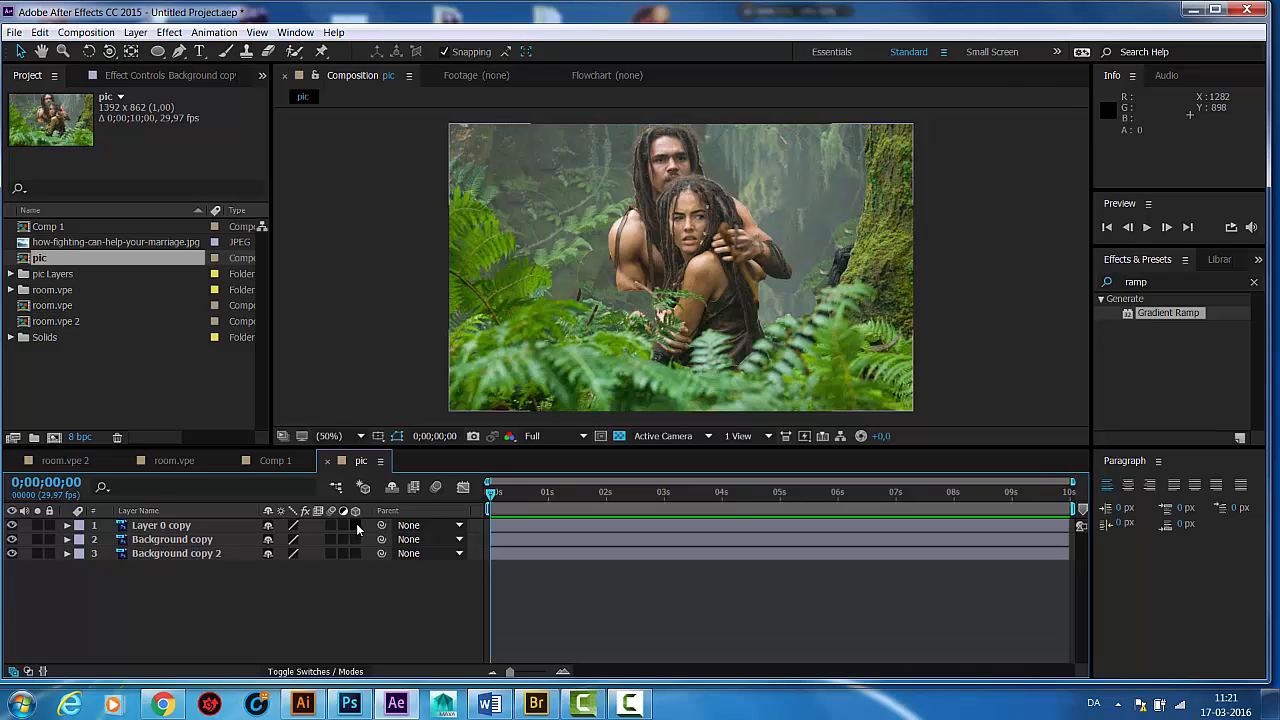
{"action": "left_click", "coordinate": [356, 525]}
{"action": "left_click", "coordinate": [356, 539]}
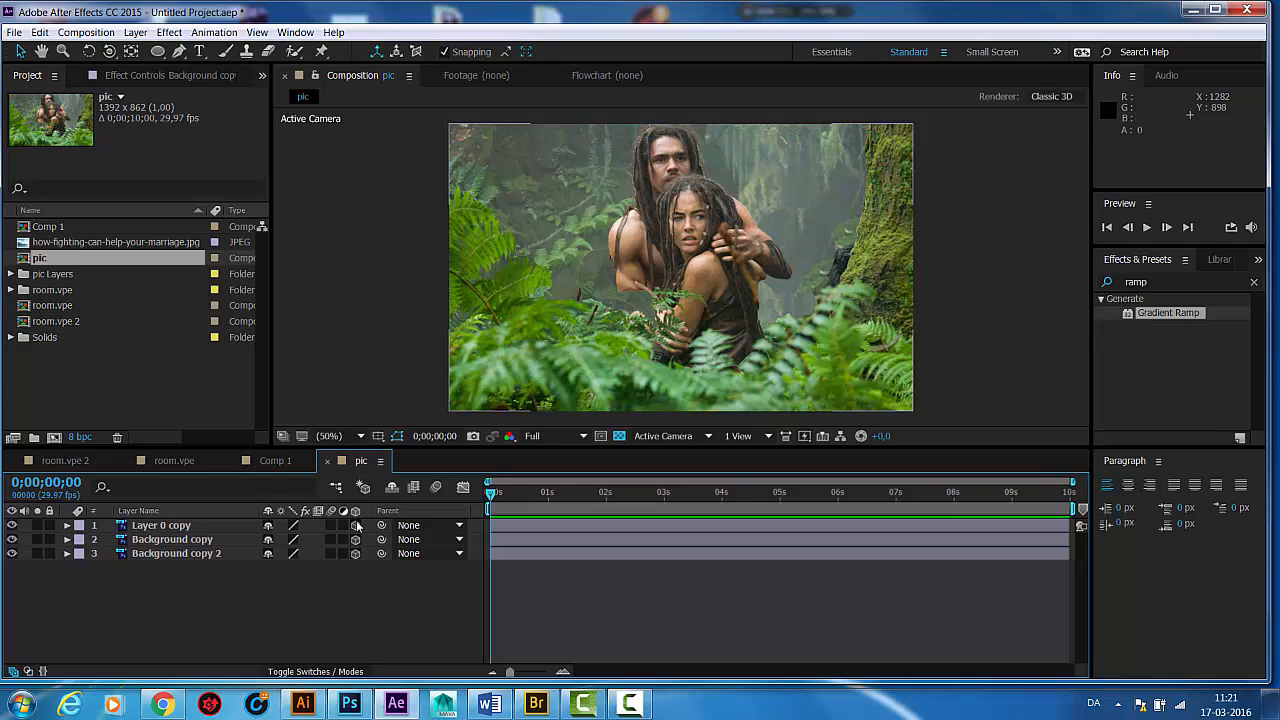
{"action": "left_click", "coordinate": [355, 552]}
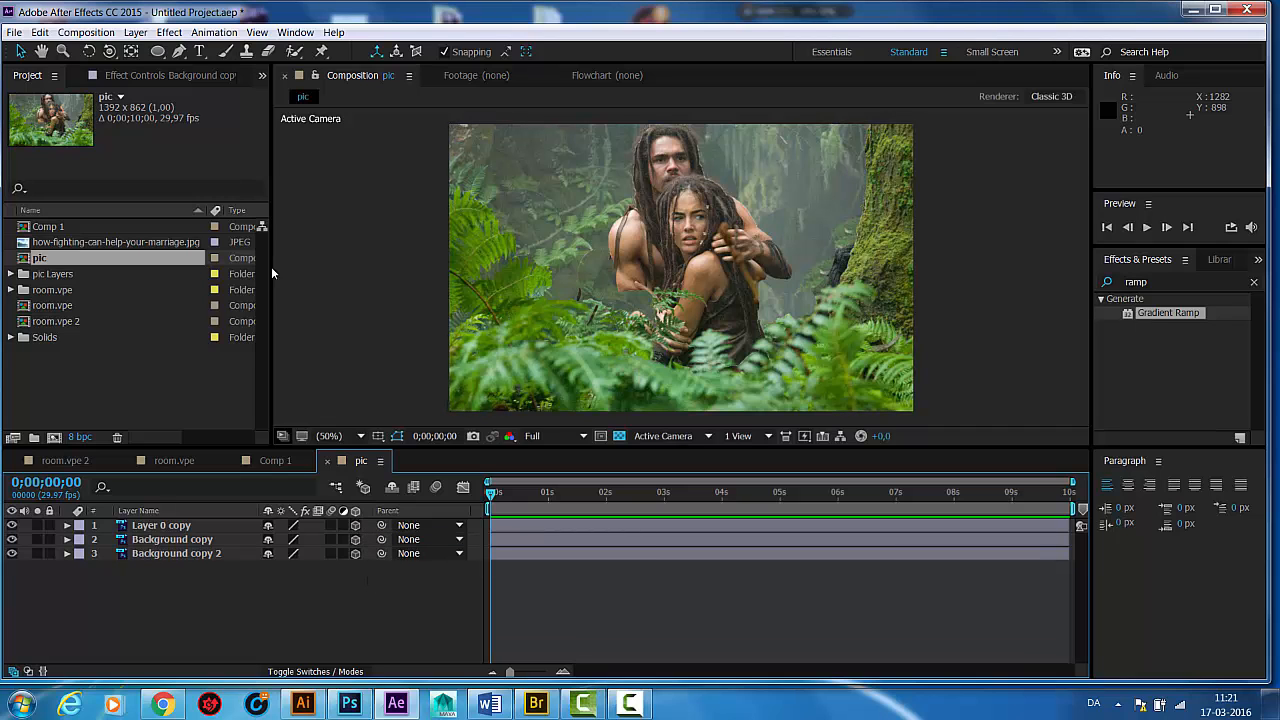
Step: Add a two-node camera to the composition using the 35mm preset
{"action": "left_click", "coordinate": [136, 33]}
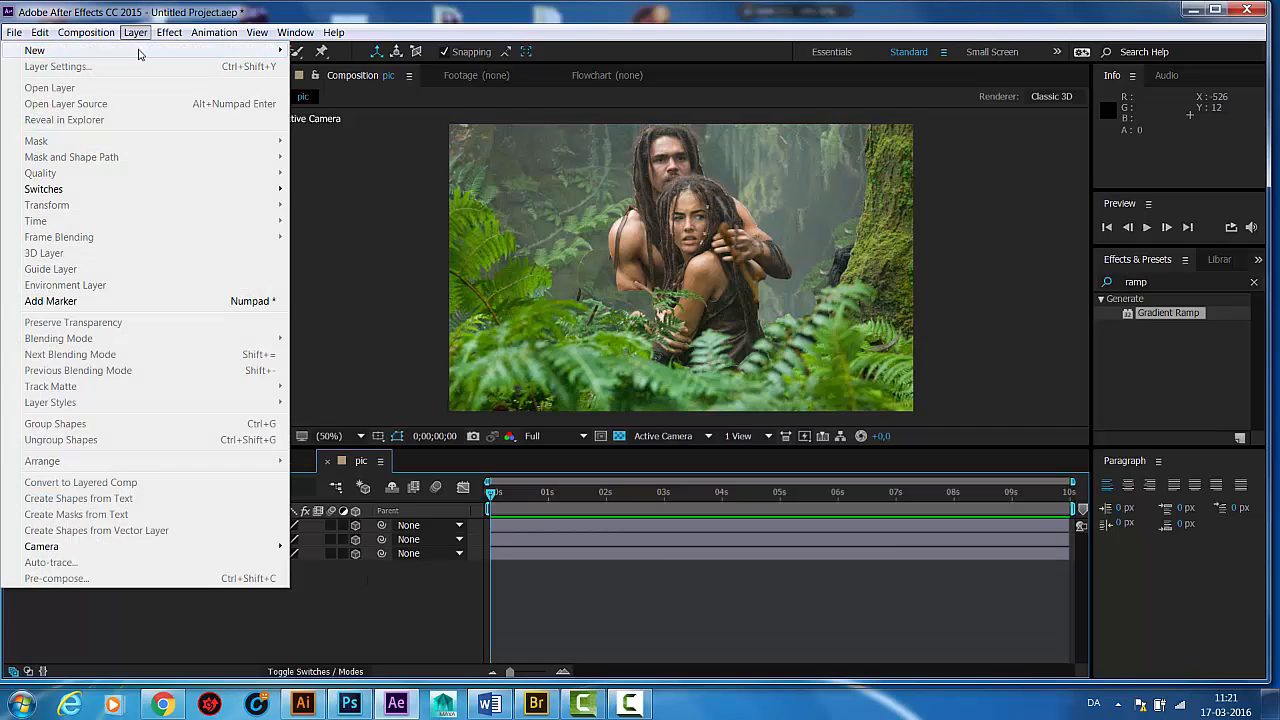
{"action": "mouse_move", "coordinate": [189, 36]}
{"action": "mouse_move", "coordinate": [137, 34]}
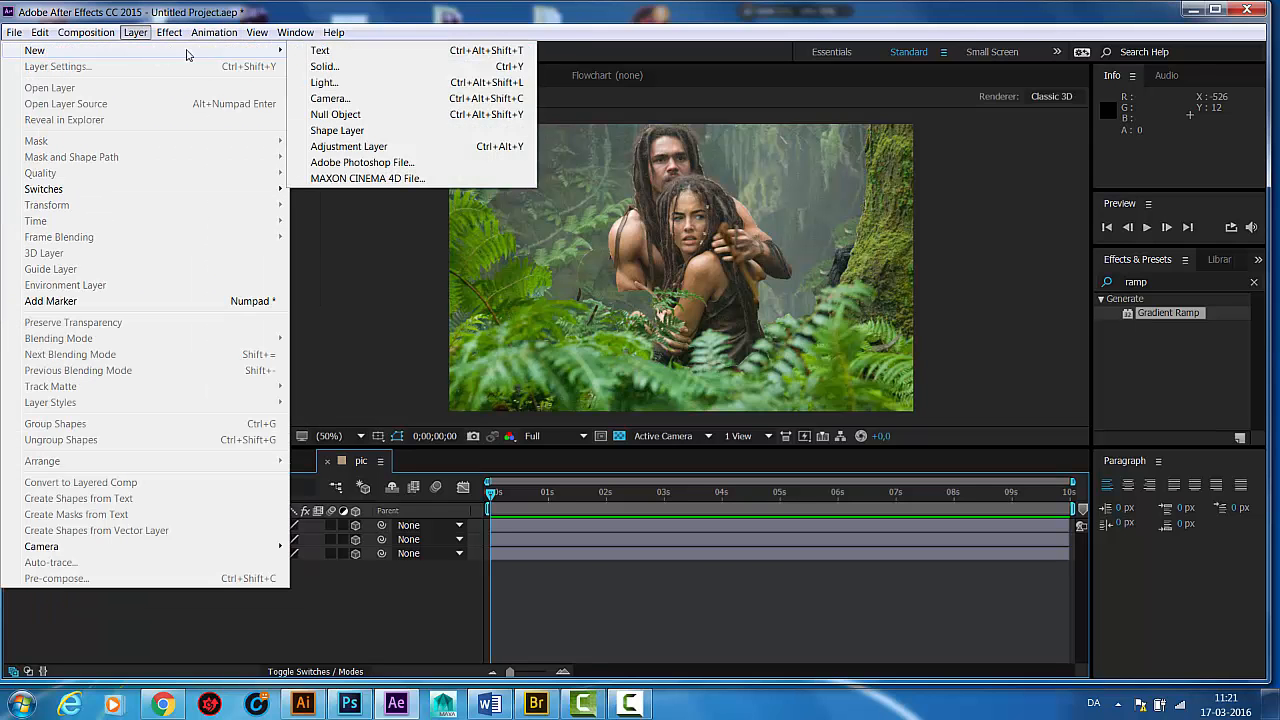
{"action": "left_click", "coordinate": [328, 99]}
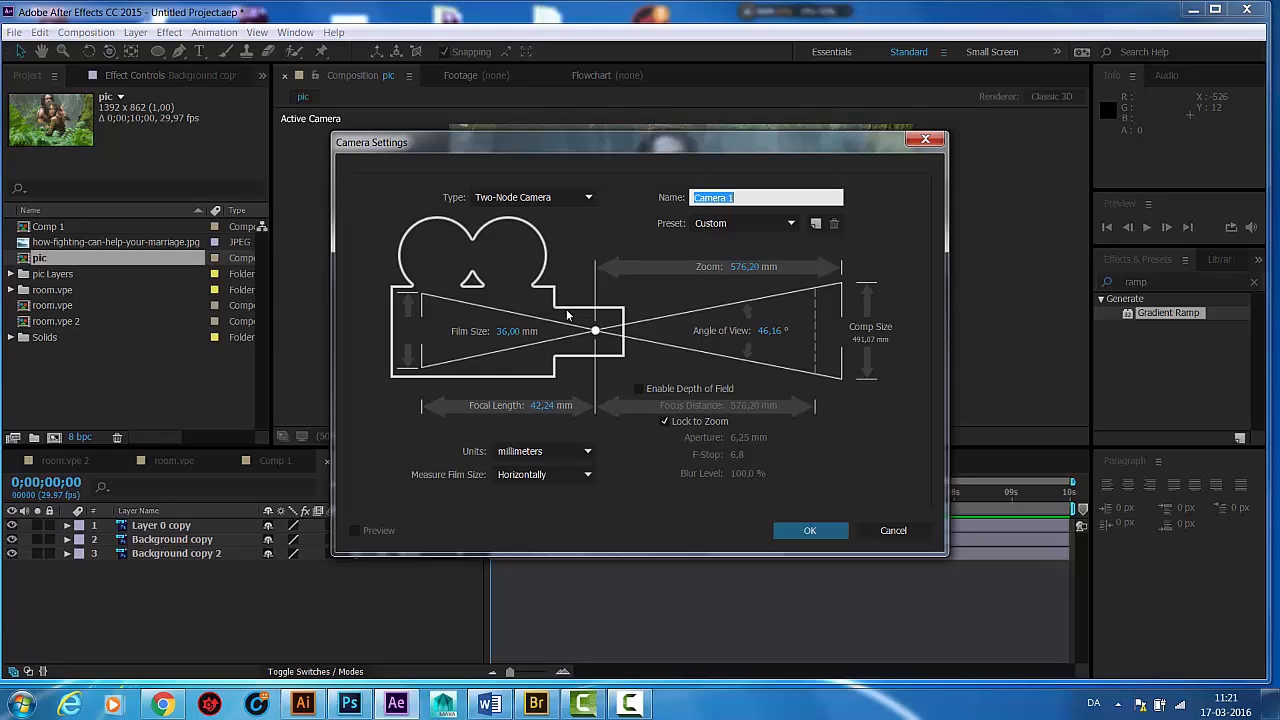
{"action": "left_click", "coordinate": [773, 230]}
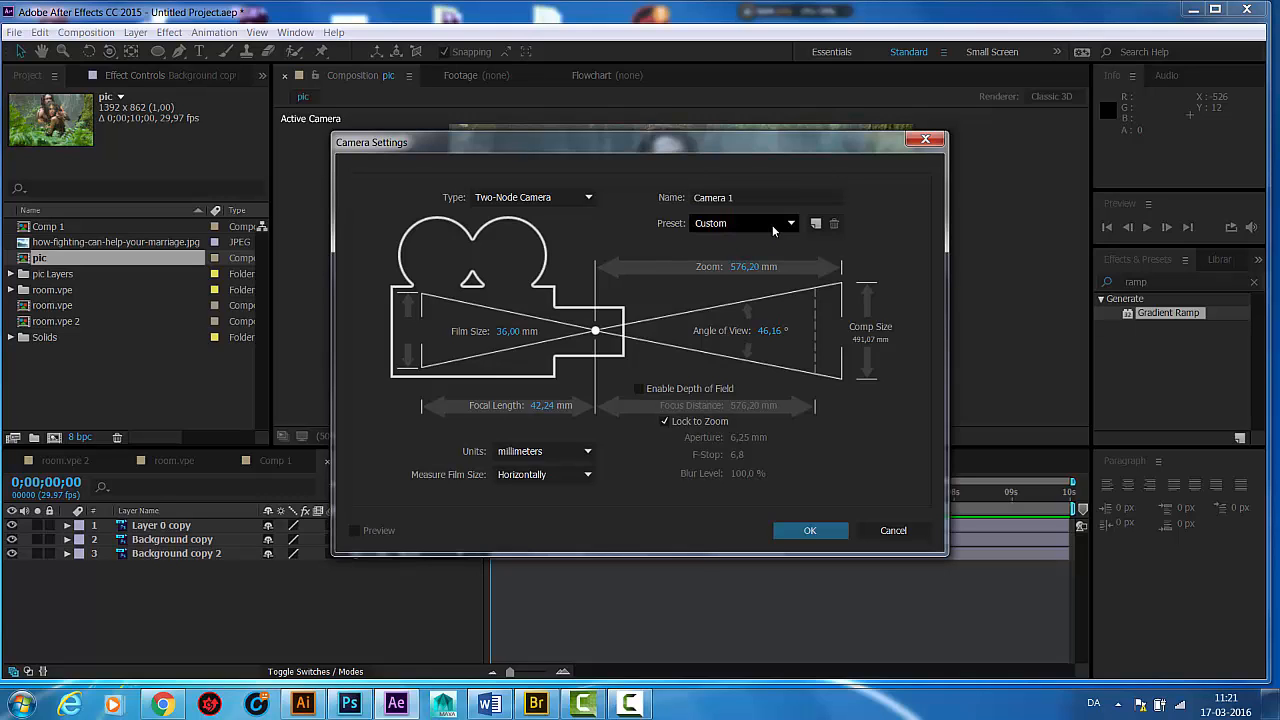
{"action": "left_click", "coordinate": [789, 229]}
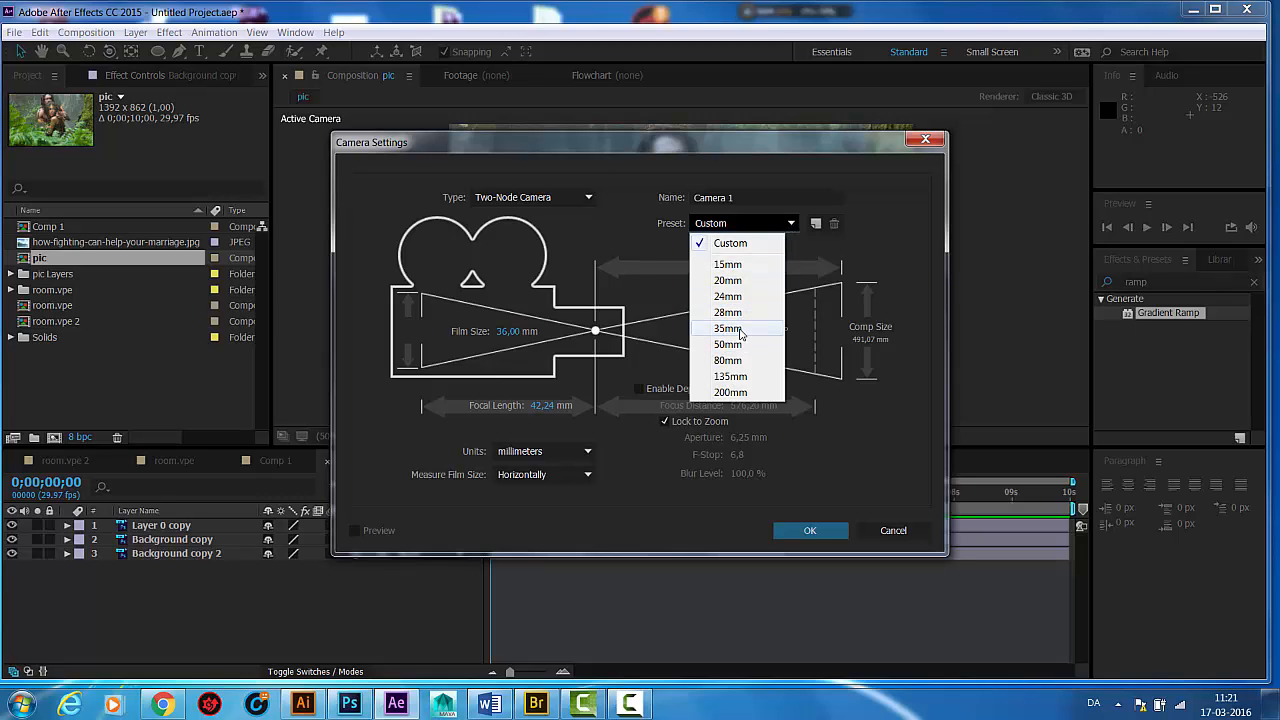
{"action": "left_click", "coordinate": [740, 330]}
{"action": "left_click", "coordinate": [811, 530]}
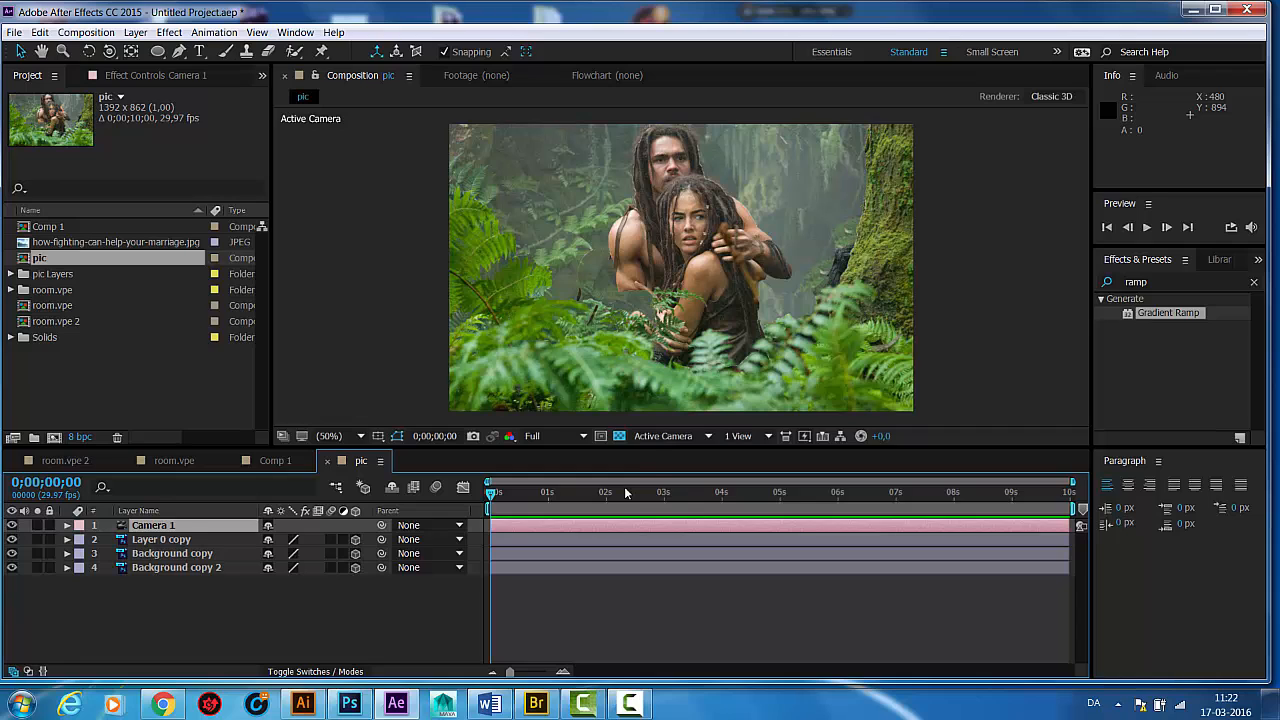
Step: Switch to Custom View 1 and move Layer 0 copy along Z toward the camera to about -214
{"action": "left_click", "coordinate": [674, 441]}
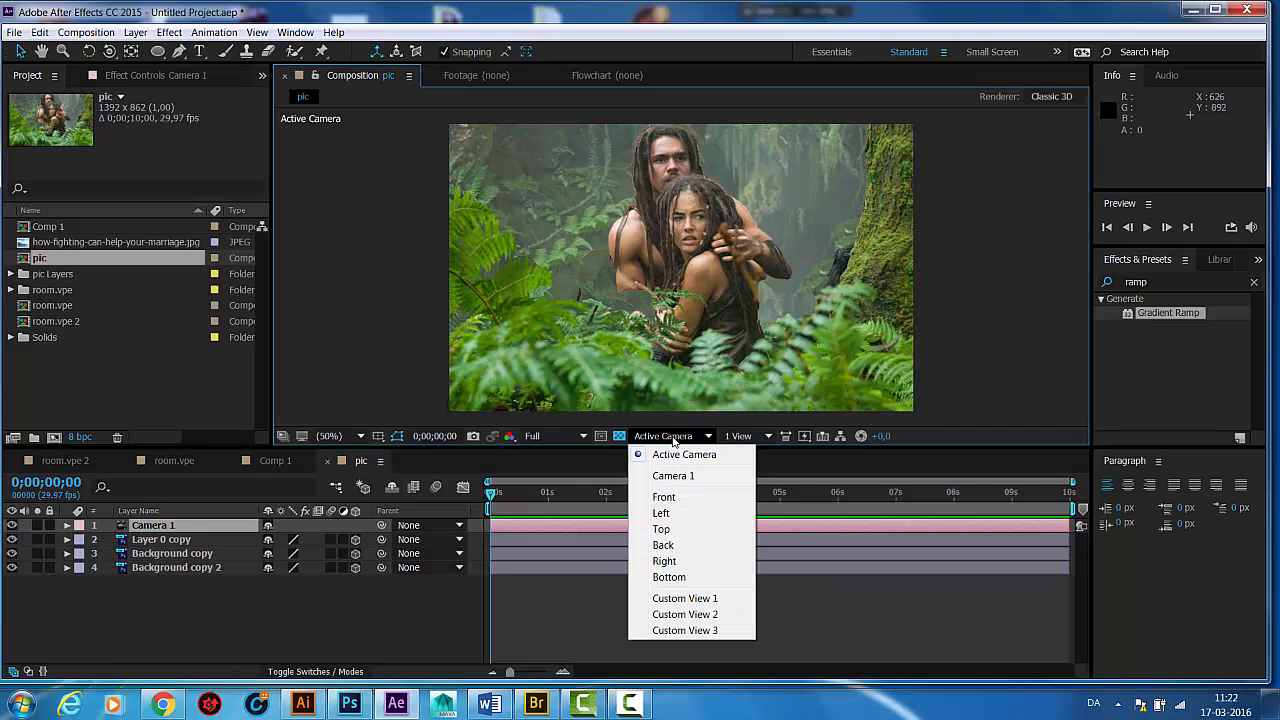
{"action": "left_click", "coordinate": [704, 598]}
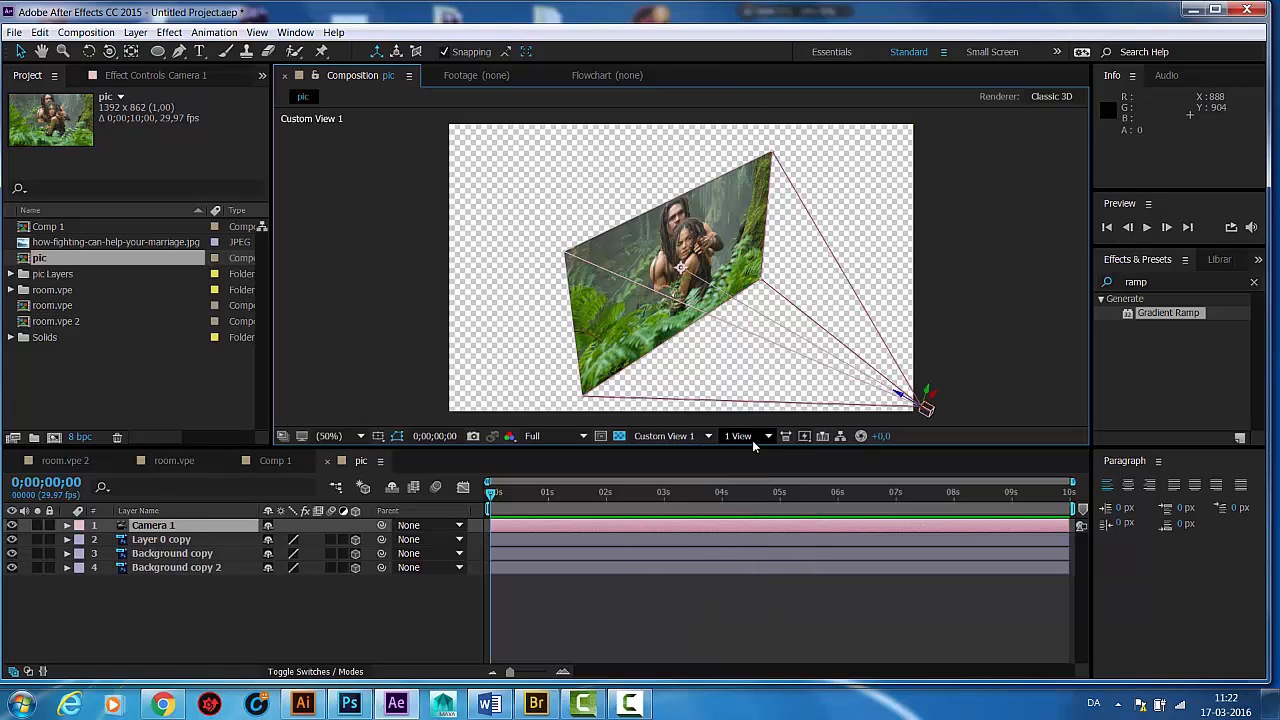
{"action": "left_click", "coordinate": [332, 617]}
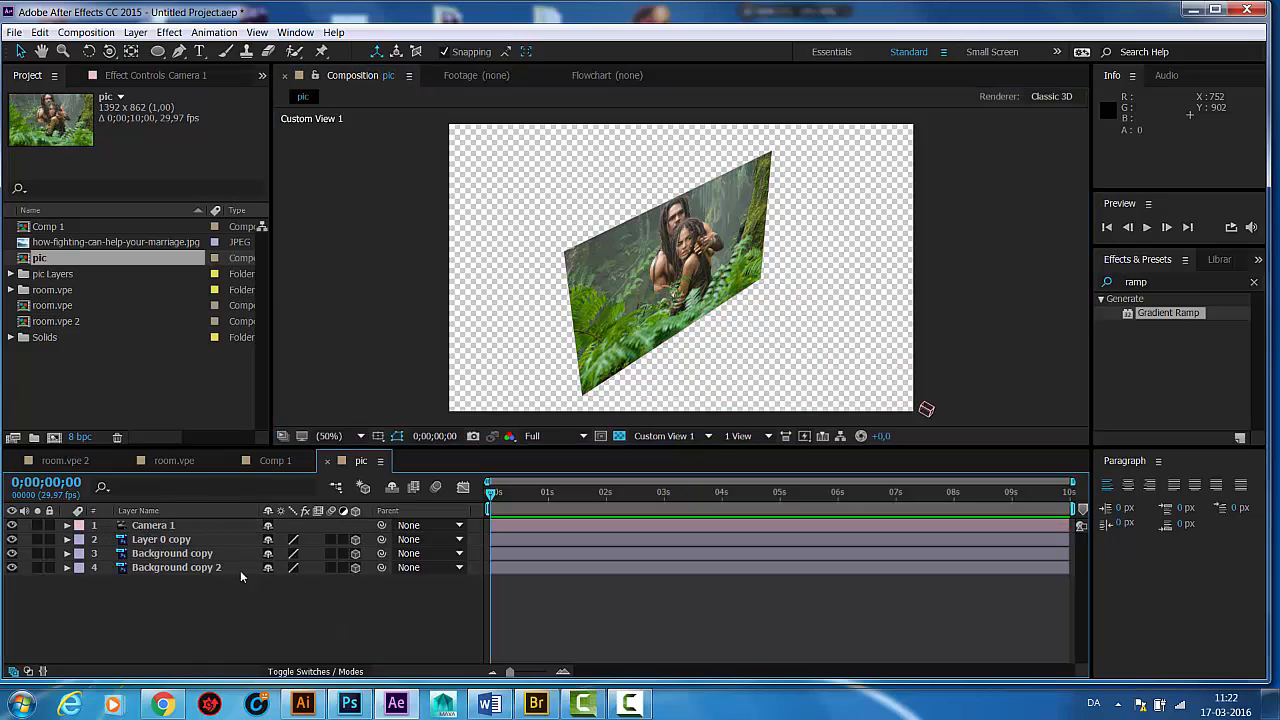
{"action": "left_click", "coordinate": [173, 540]}
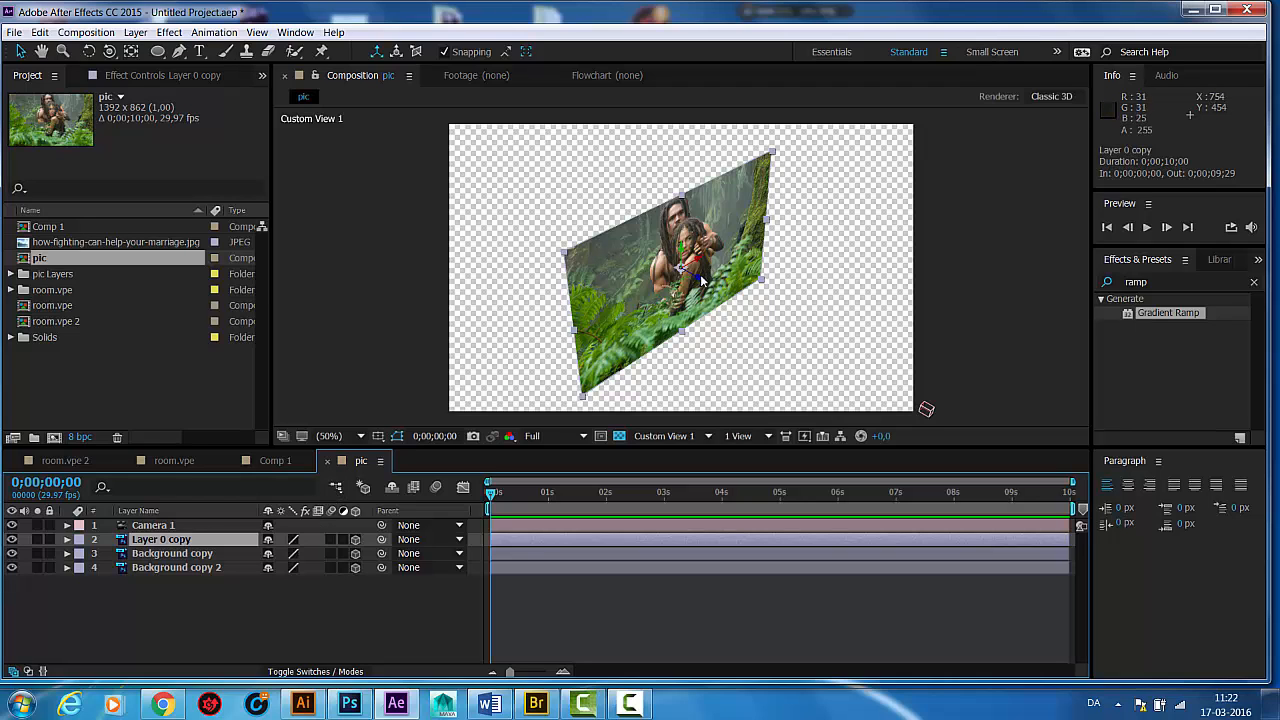
{"action": "left_click_drag", "start_coordinate": [703, 283], "coordinate": [772, 315]}
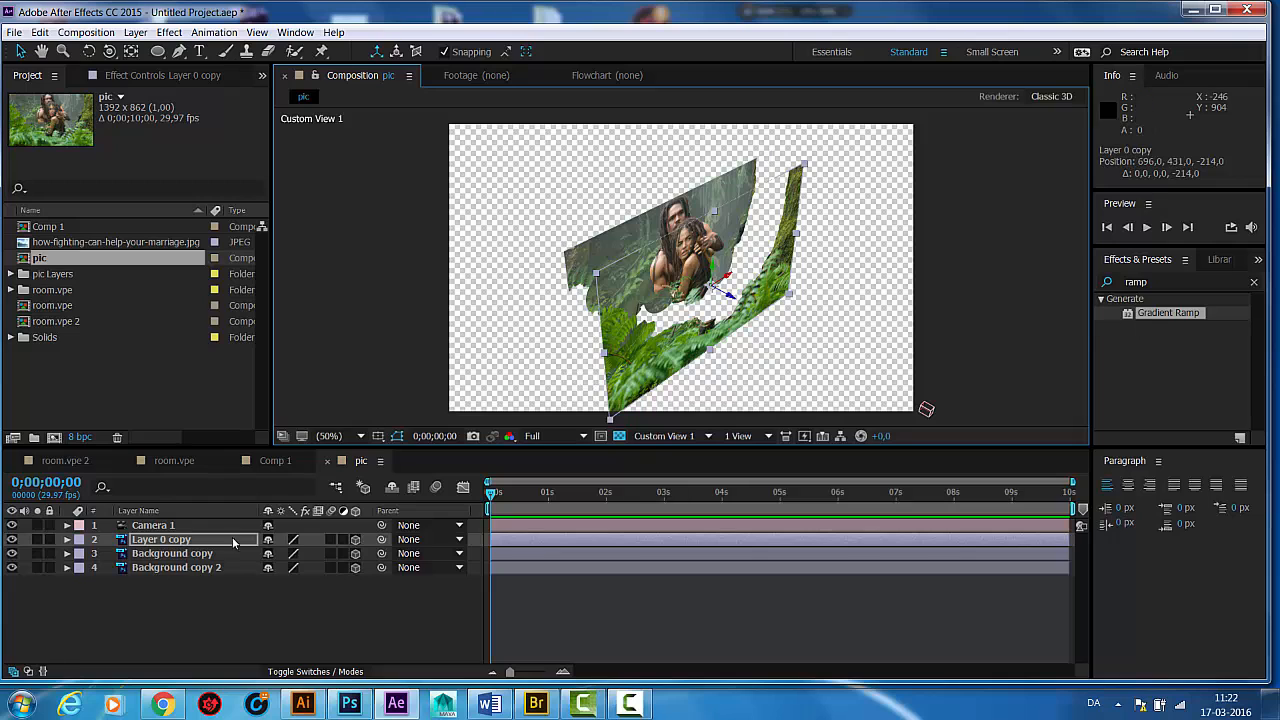
Step: Move Background copy 2 back along Z to about 163, and return the view to Active Camera
{"action": "left_click", "coordinate": [209, 568]}
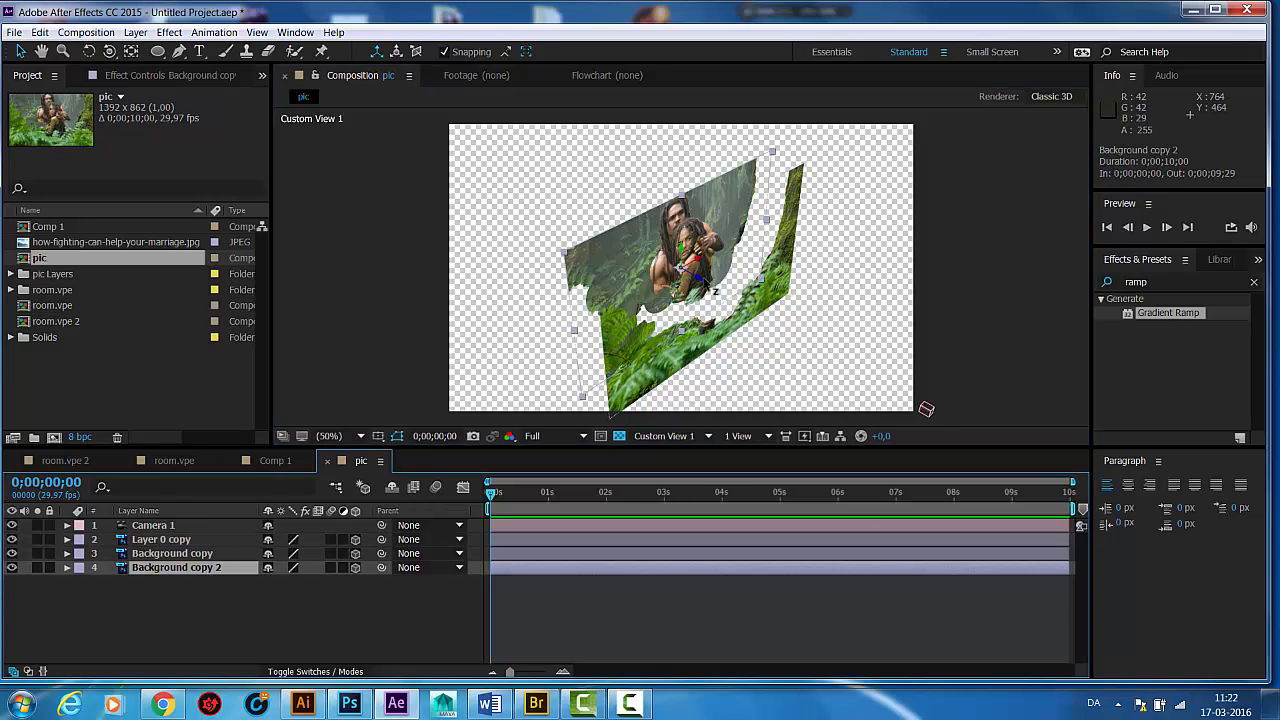
{"action": "left_click_drag", "start_coordinate": [708, 285], "coordinate": [664, 238]}
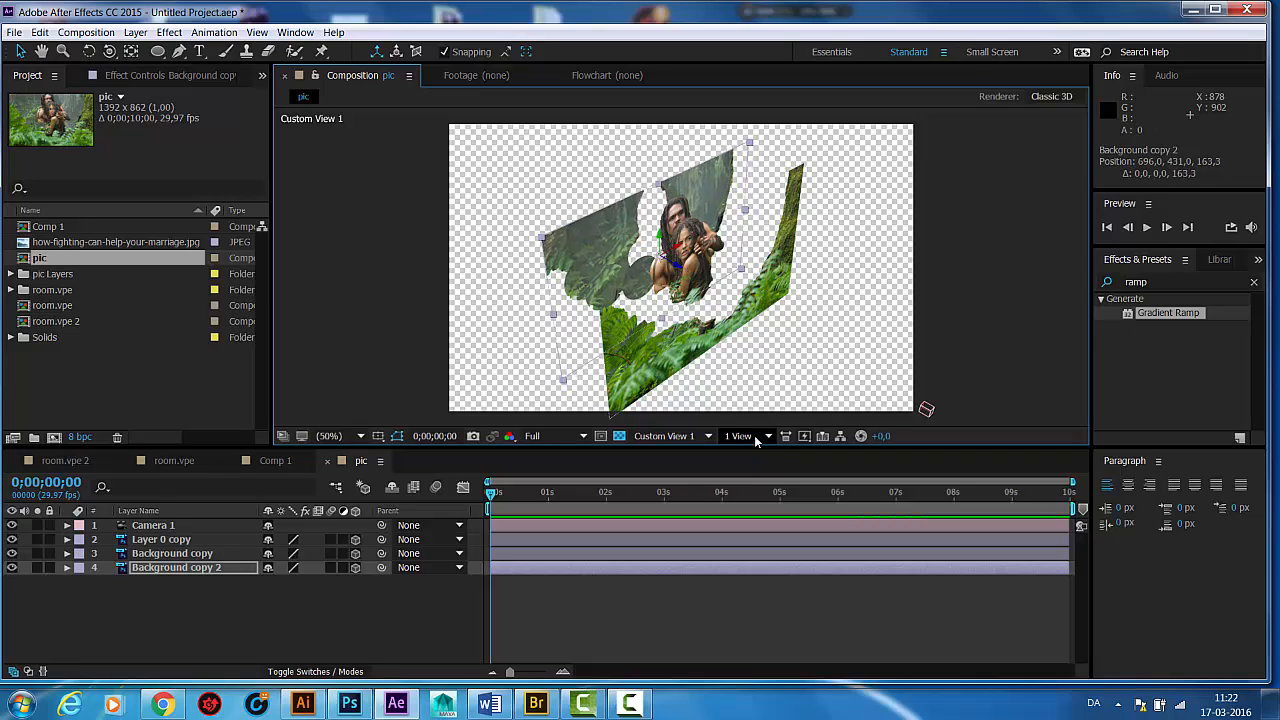
{"action": "left_click", "coordinate": [668, 436]}
{"action": "left_click", "coordinate": [676, 455]}
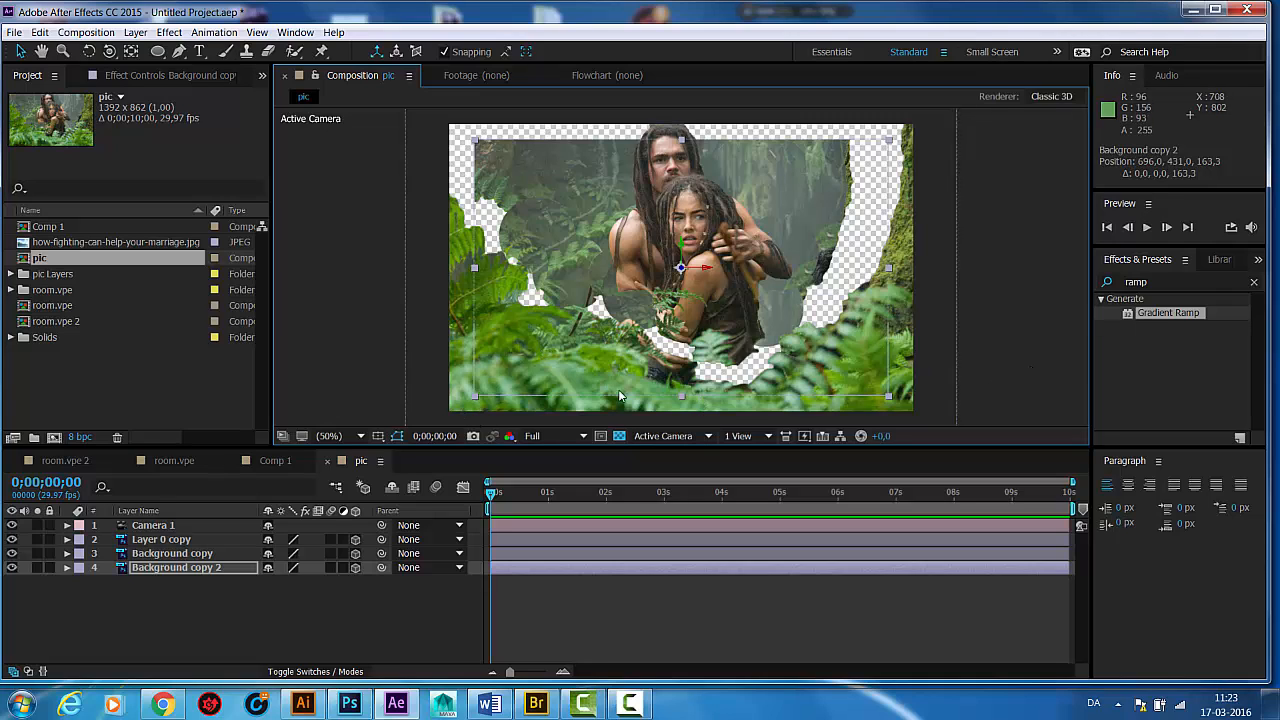
Step: Scale Layer 0 copy to 85% so the foreground foliage fits the frame again
{"action": "left_click", "coordinate": [172, 541]}
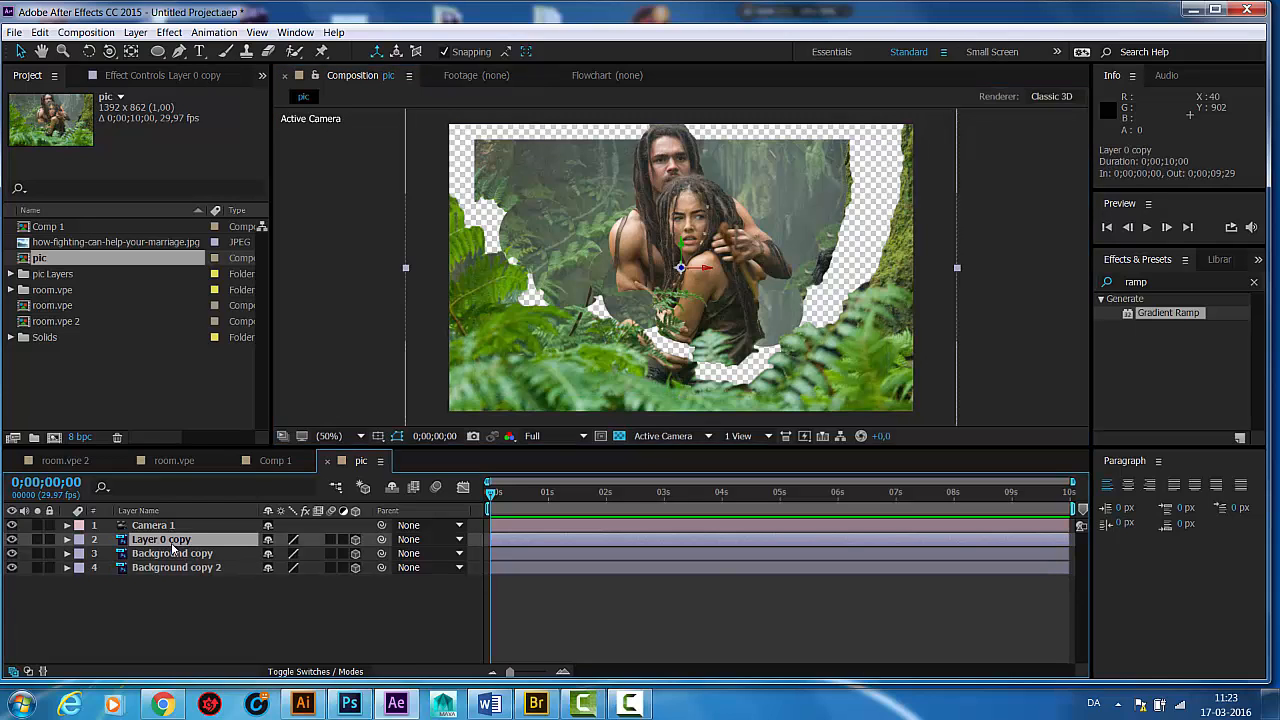
{"action": "key", "text": "s"}
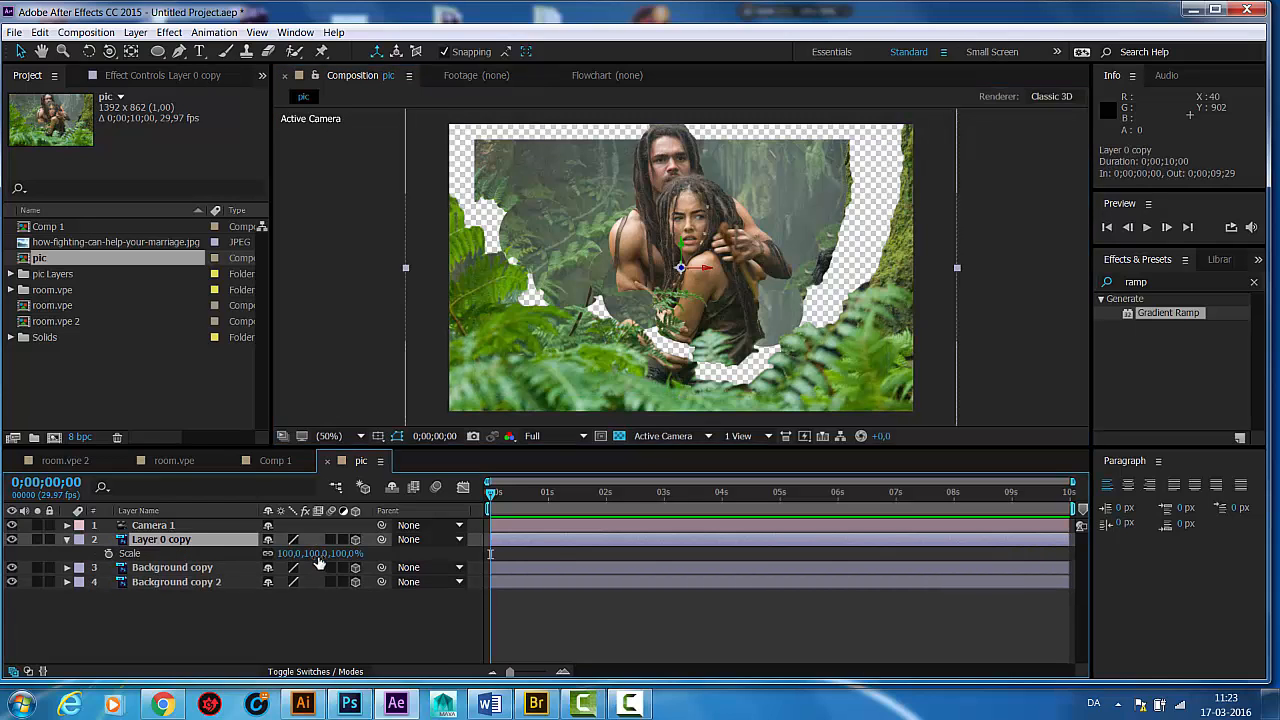
{"action": "left_click_drag", "start_coordinate": [318, 563], "coordinate": [303, 563]}
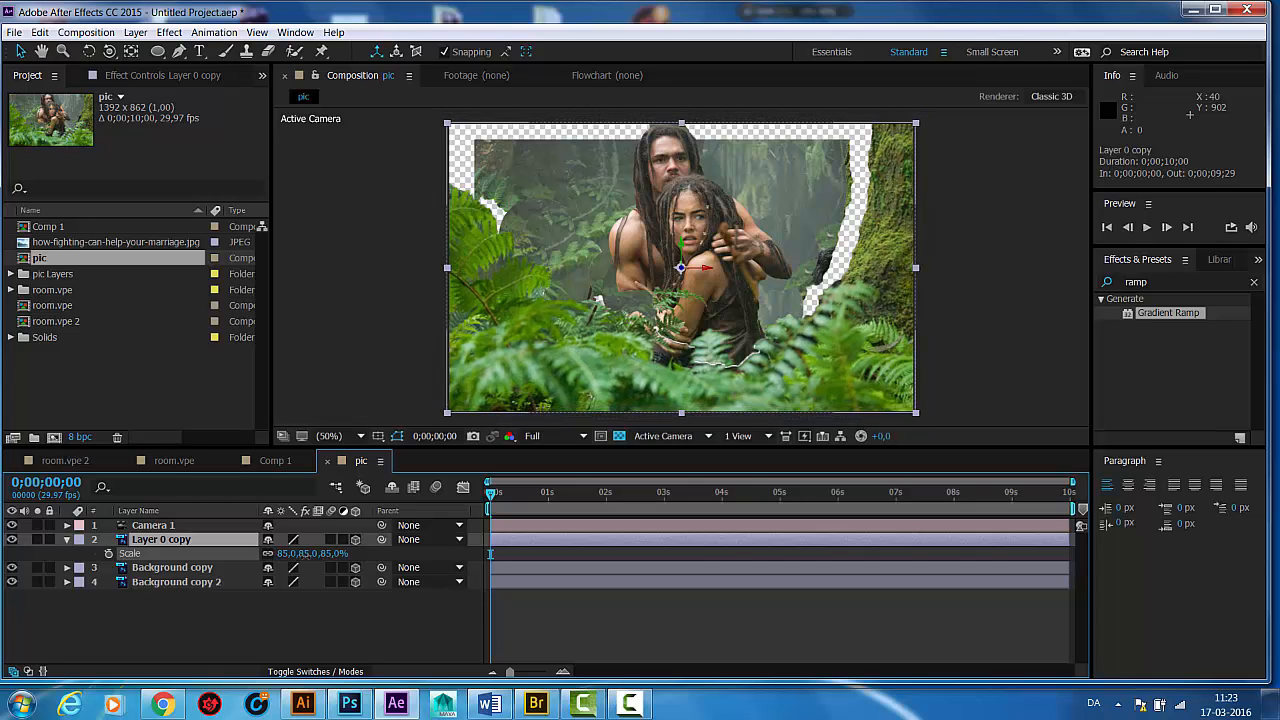
Step: Scale Background copy 2 to 113% so the backdrop fills the frame
{"action": "left_click", "coordinate": [184, 586]}
{"action": "key", "text": "s"}
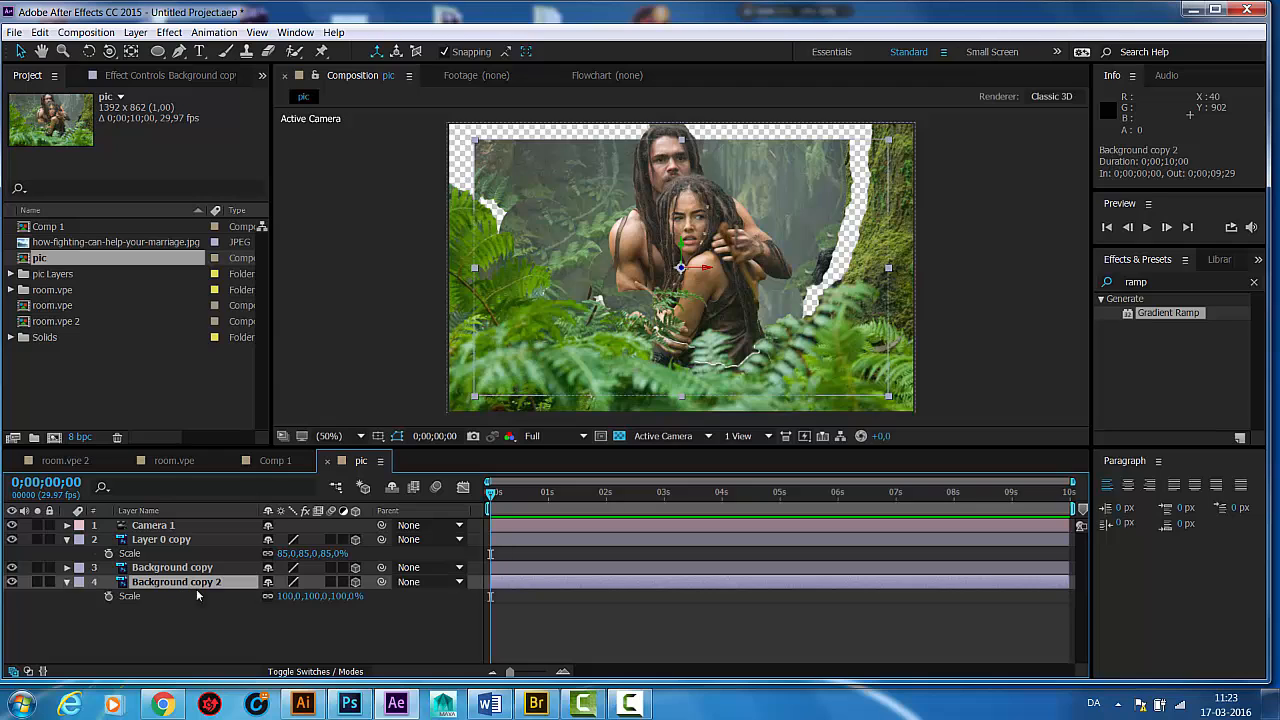
{"action": "left_click_drag", "start_coordinate": [289, 597], "coordinate": [301, 598]}
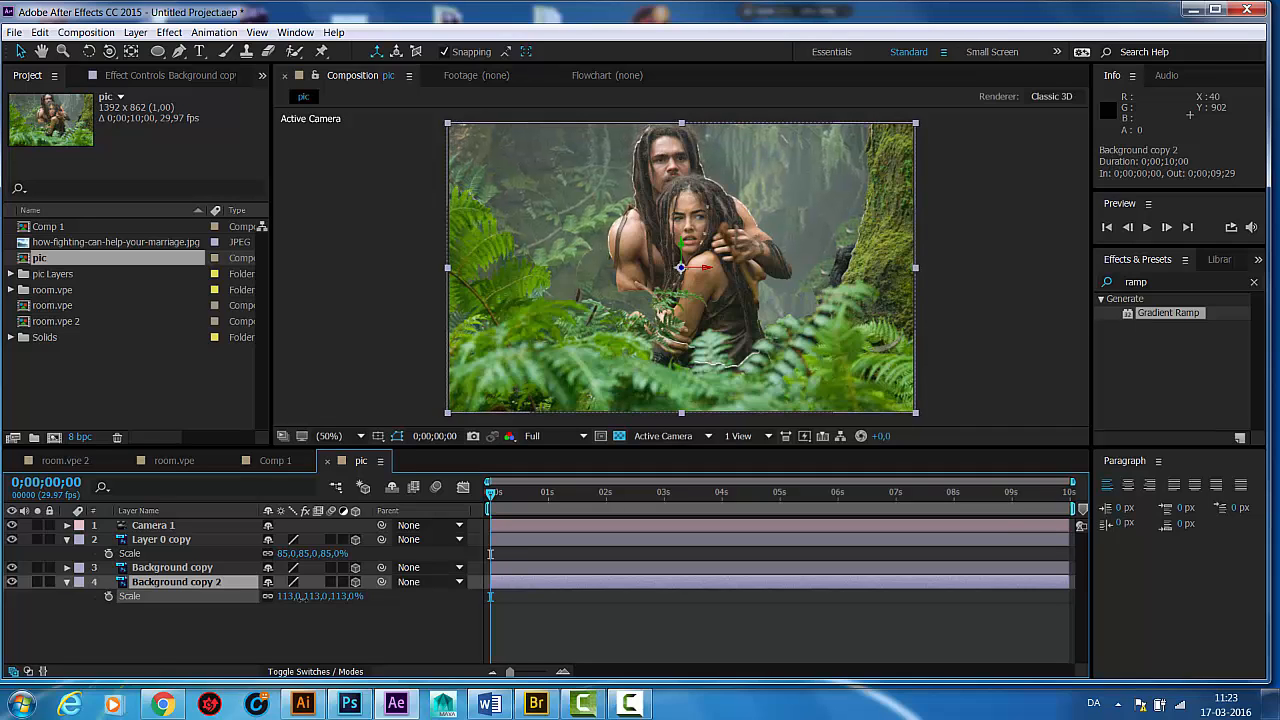
{"action": "left_click", "coordinate": [320, 647]}
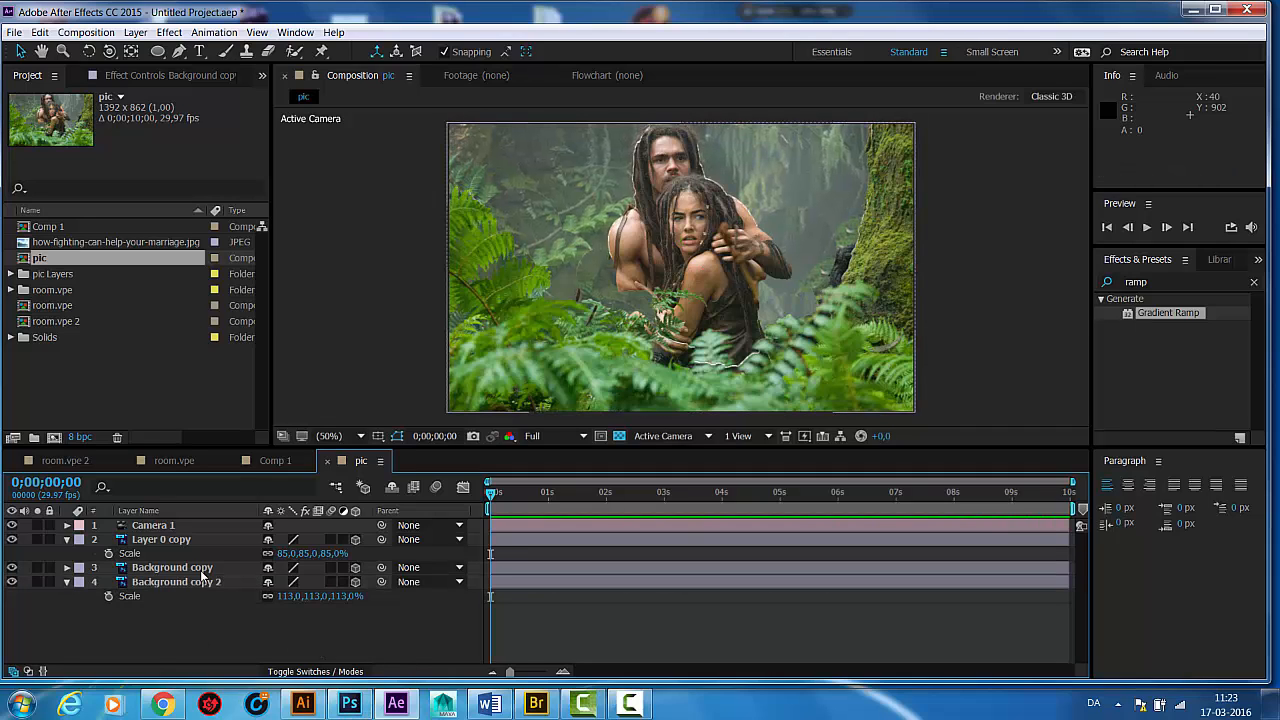
Step: Orbit Camera 1 around the scene with the Unified Camera Tool, ending at position about 684, 348, -1351
{"action": "left_click", "coordinate": [153, 525]}
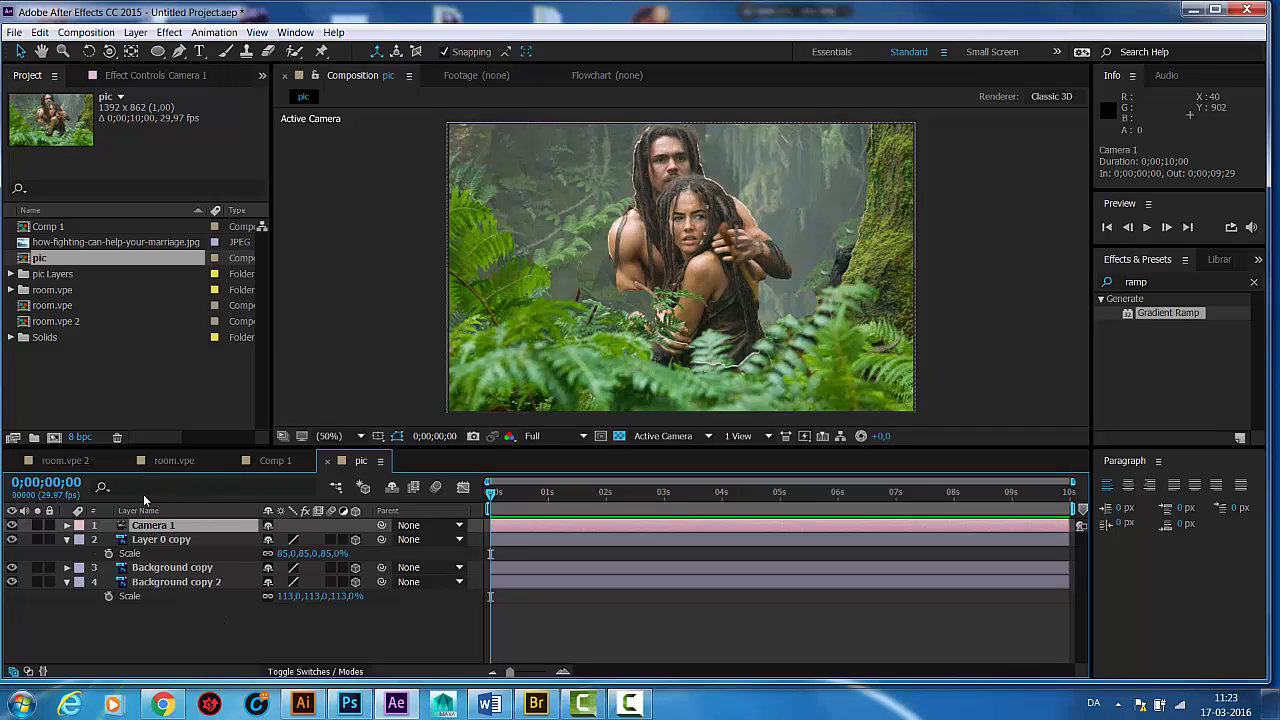
{"action": "left_click", "coordinate": [108, 56]}
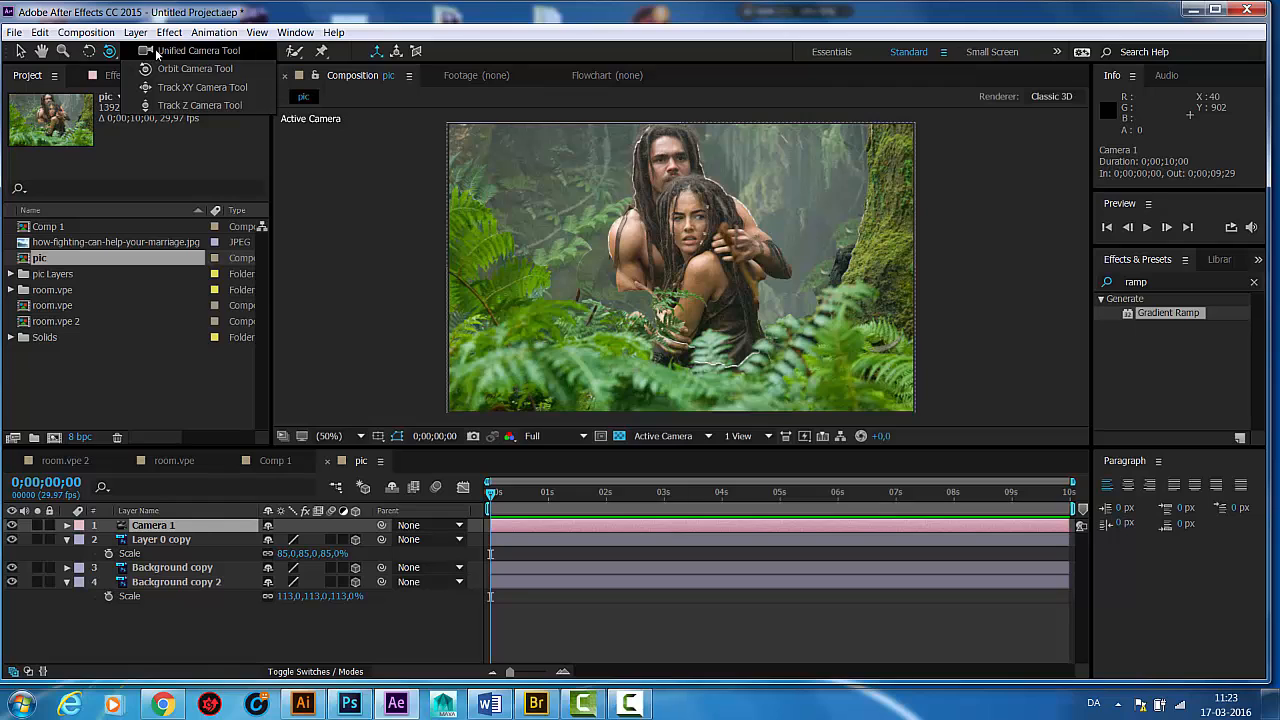
{"action": "left_click", "coordinate": [155, 48]}
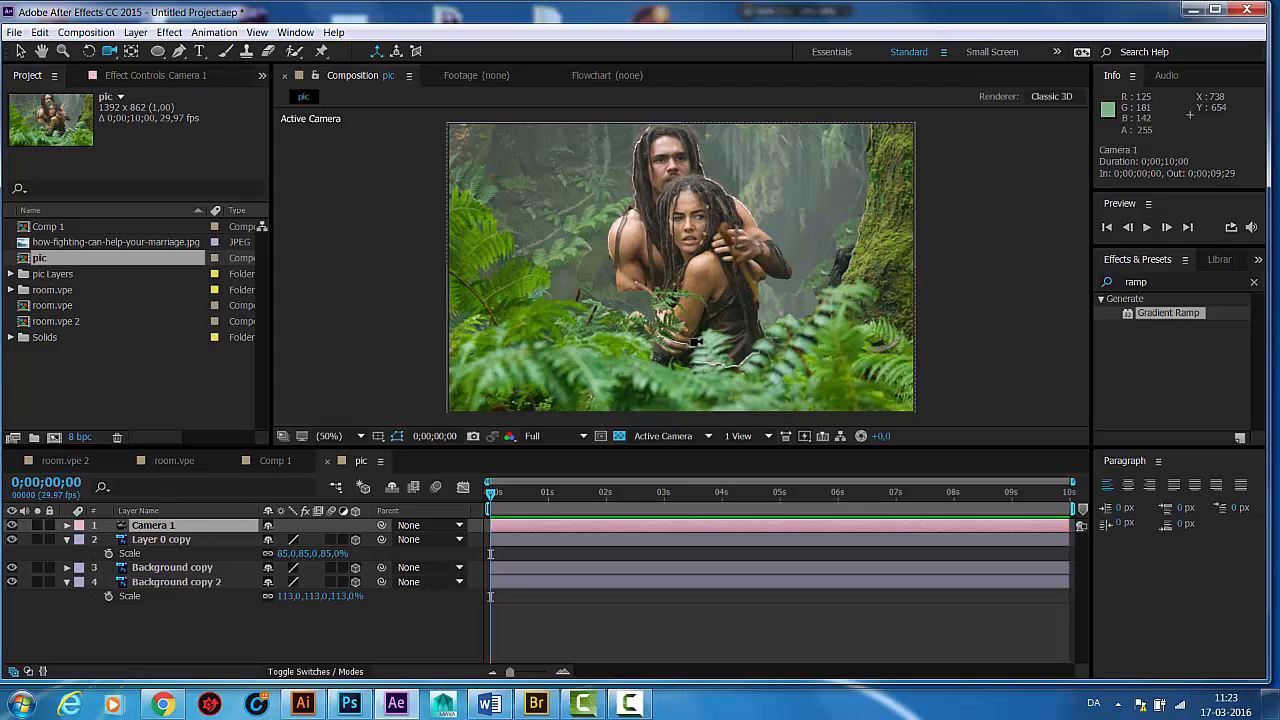
{"action": "left_click_drag", "start_coordinate": [706, 295], "coordinate": [688, 300]}
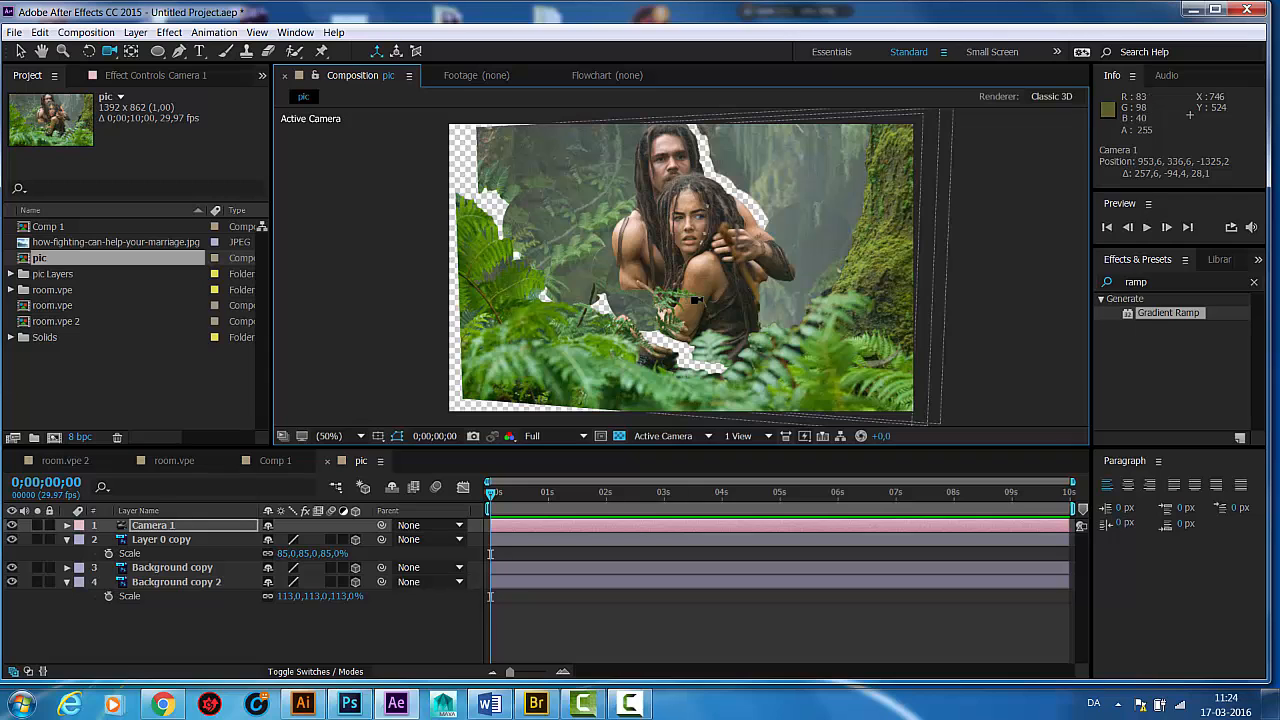
{"action": "left_click_drag", "start_coordinate": [671, 298], "coordinate": [685, 298]}
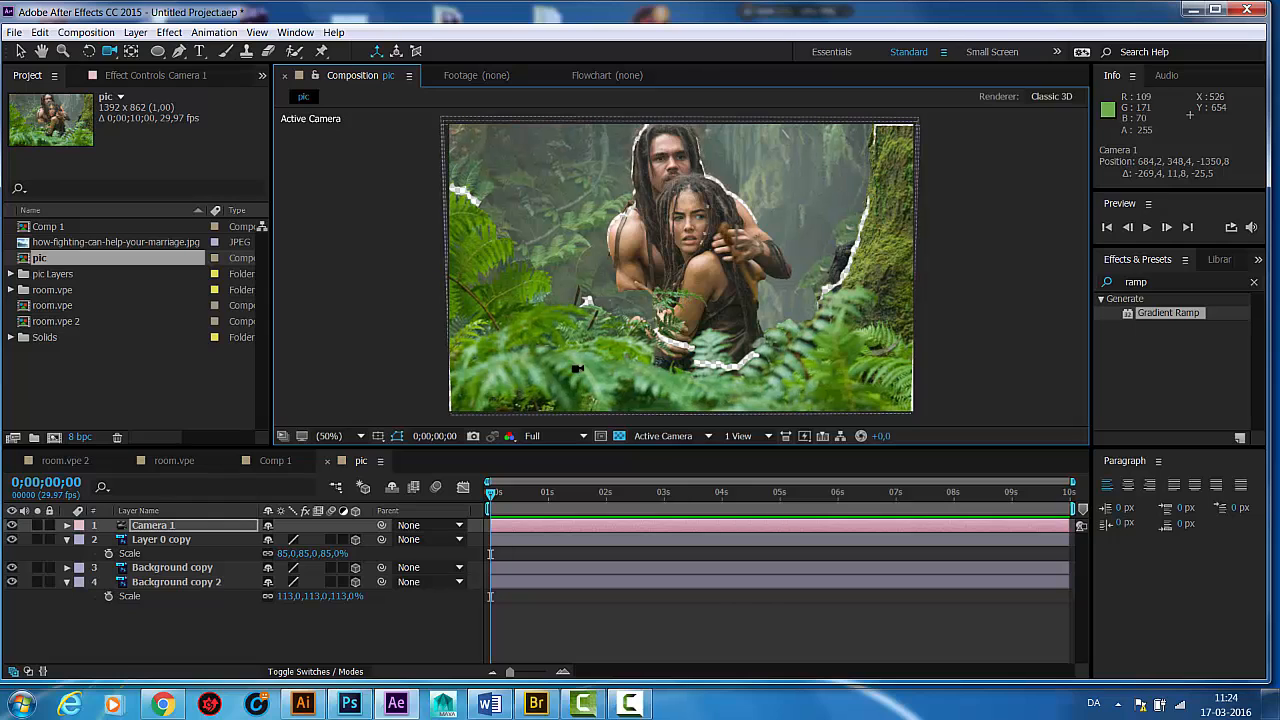
Step: Try enlarging Layer 0 copy, Background copy and Background copy 2 together by adding 10 percentage points to their scale
{"action": "left_click", "coordinate": [248, 634]}
{"action": "left_click", "coordinate": [165, 541]}
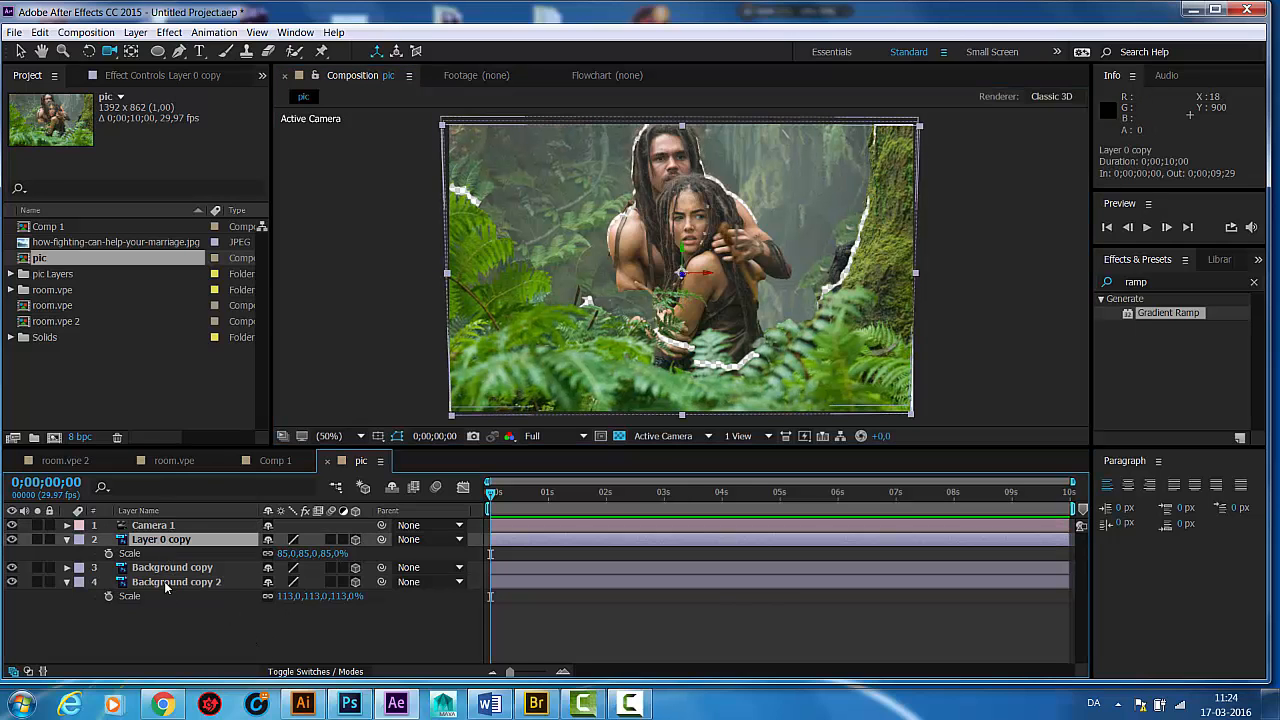
{"action": "left_click", "coordinate": [205, 582], "text": "shift"}
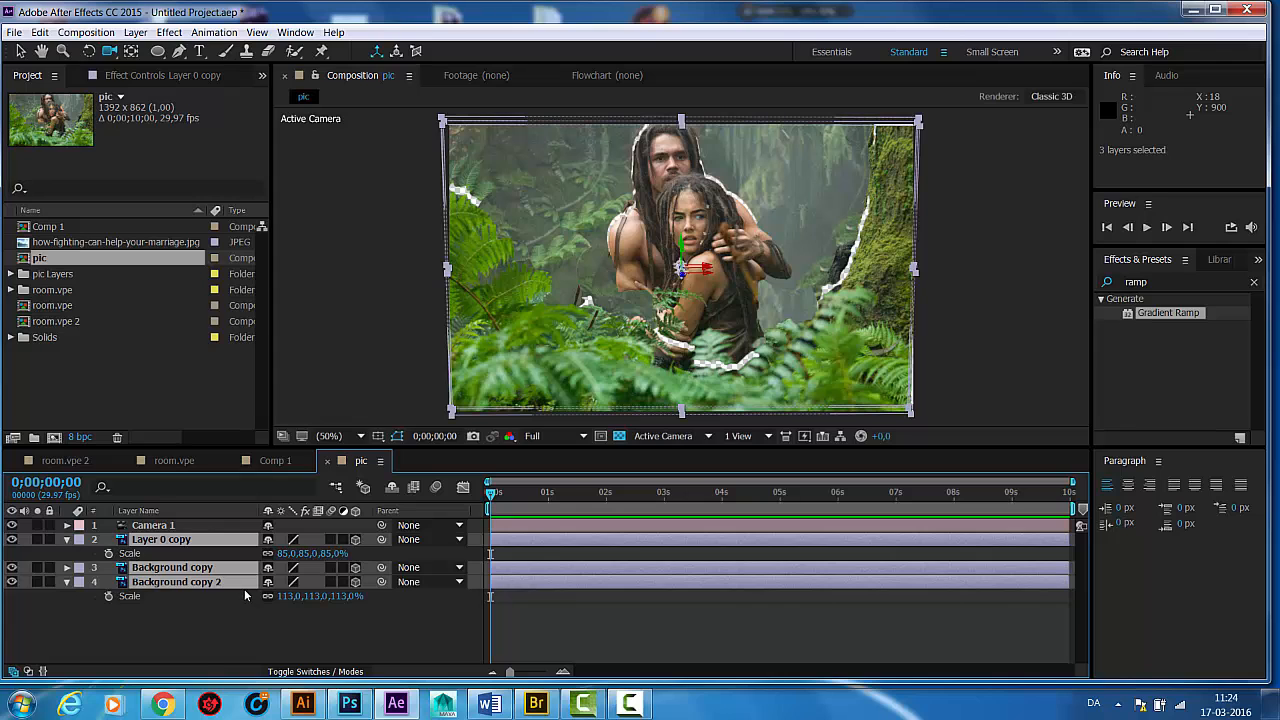
{"action": "key", "text": "ctrl+s"}
{"action": "left_click", "coordinate": [588, 416]}
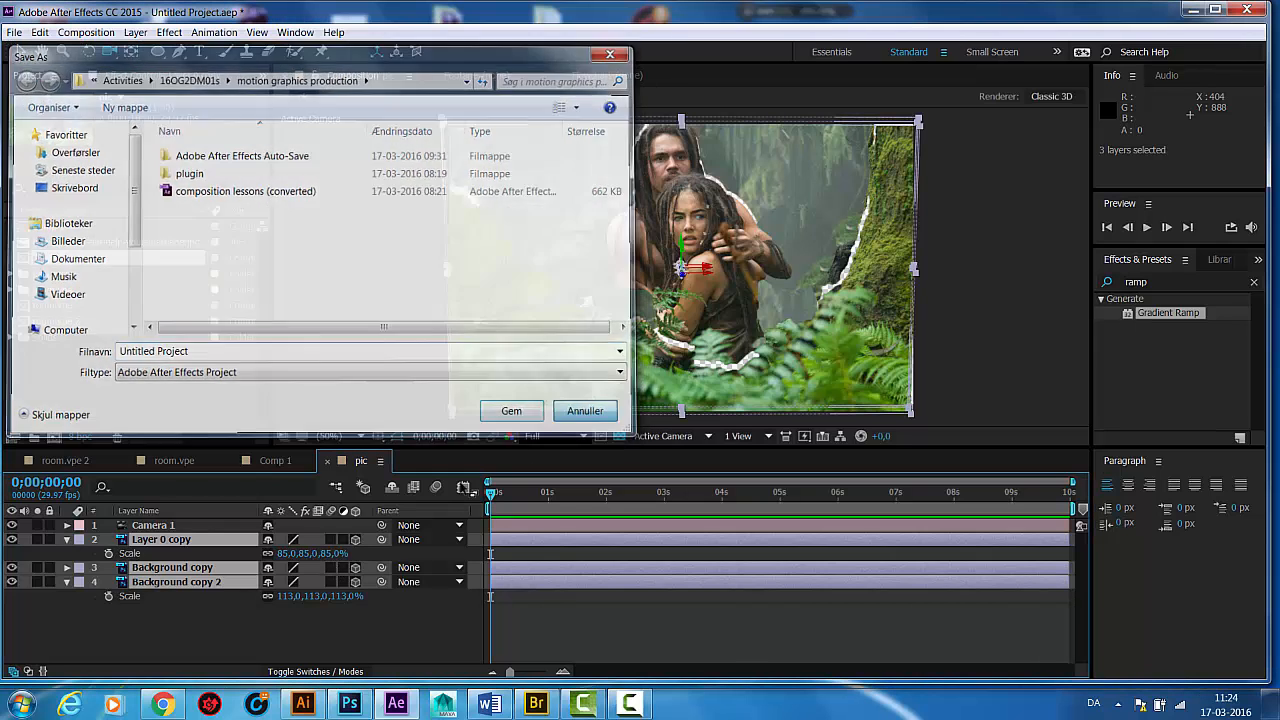
{"action": "key", "text": "s"}
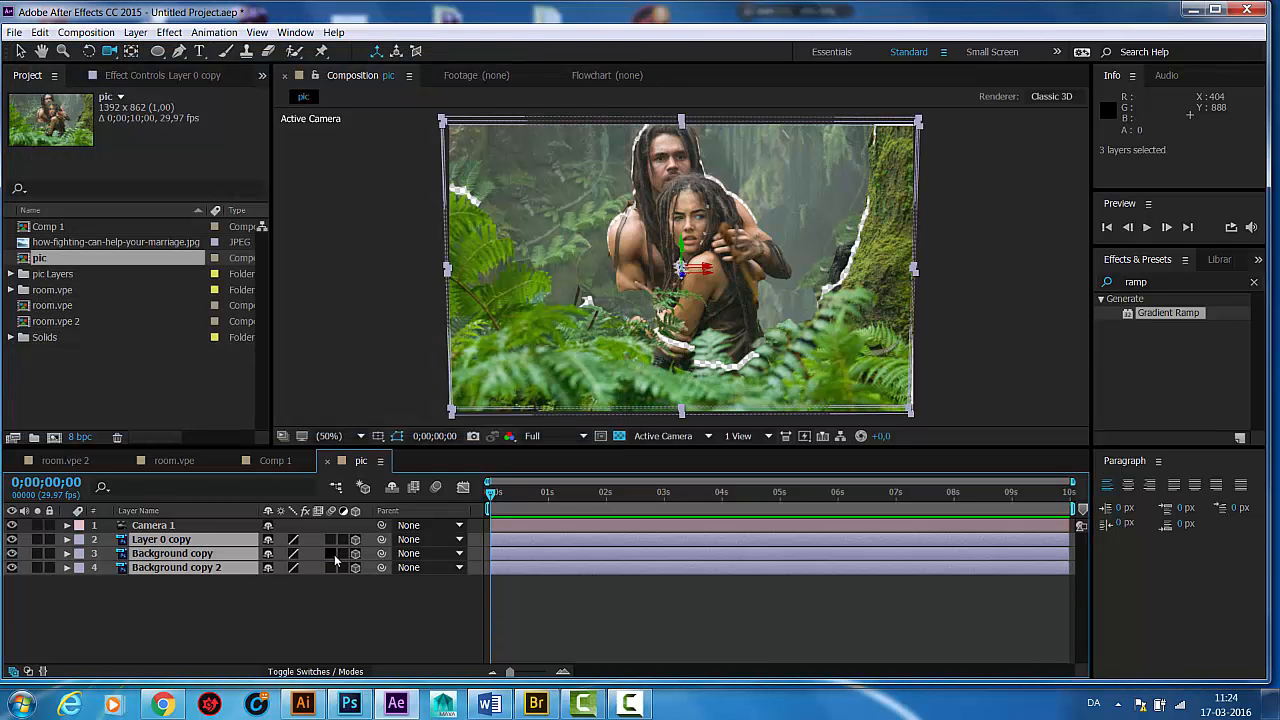
{"action": "key", "text": "s"}
{"action": "left_click_drag", "start_coordinate": [330, 555], "coordinate": [341, 555]}
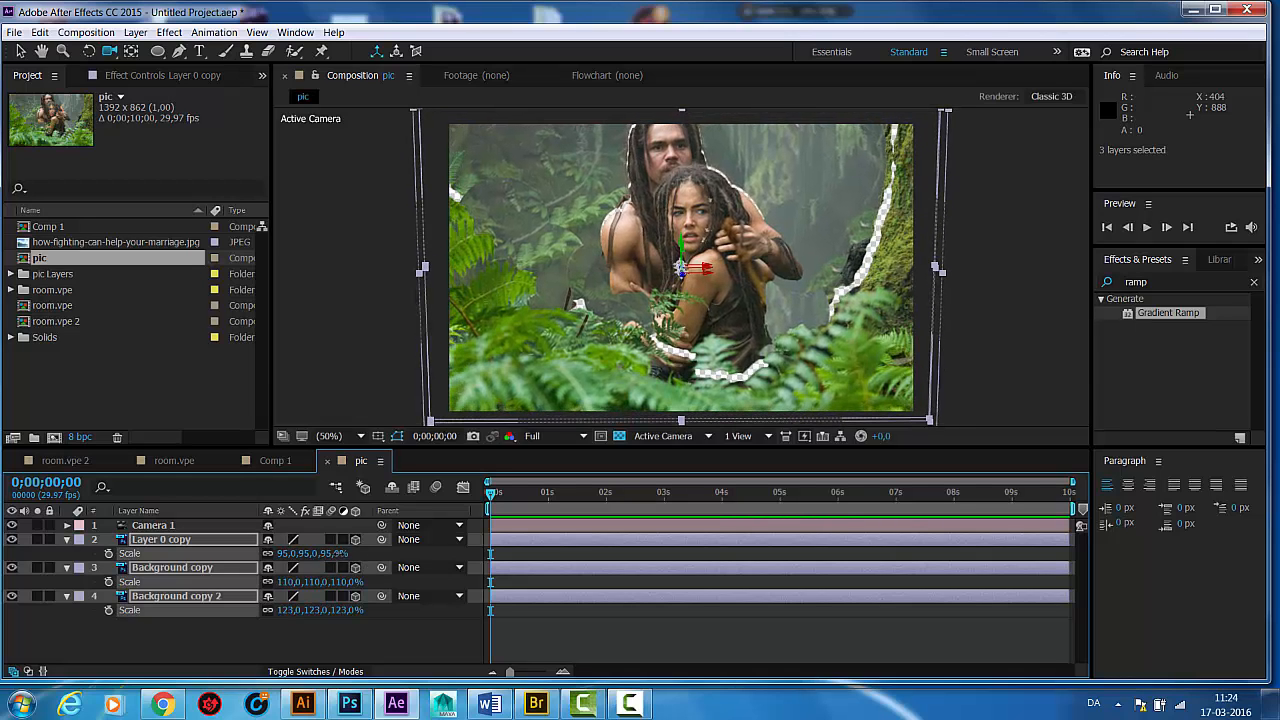
{"action": "key", "text": "ctrl+z"}
{"action": "left_click", "coordinate": [333, 633]}
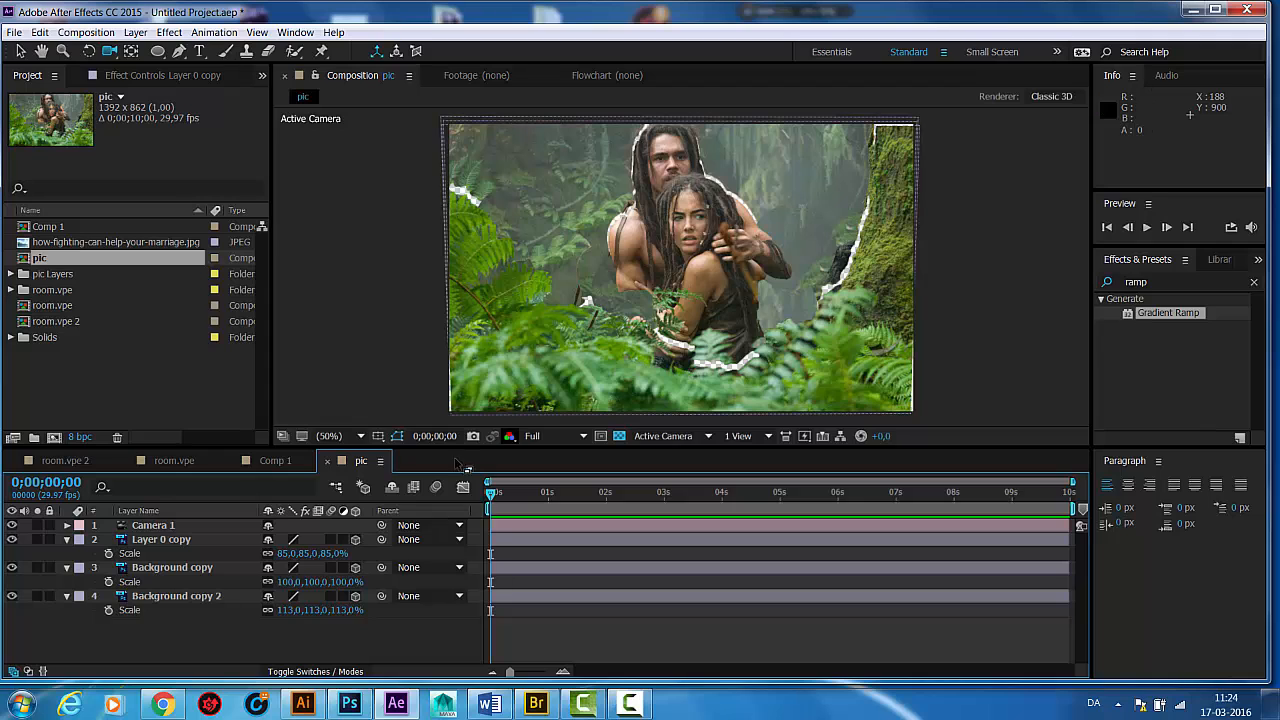
Step: Undo the last camera orbits so that Camera 1 faces the scene head-on, and select the camera layer
{"action": "key", "text": "ctrl+z"}
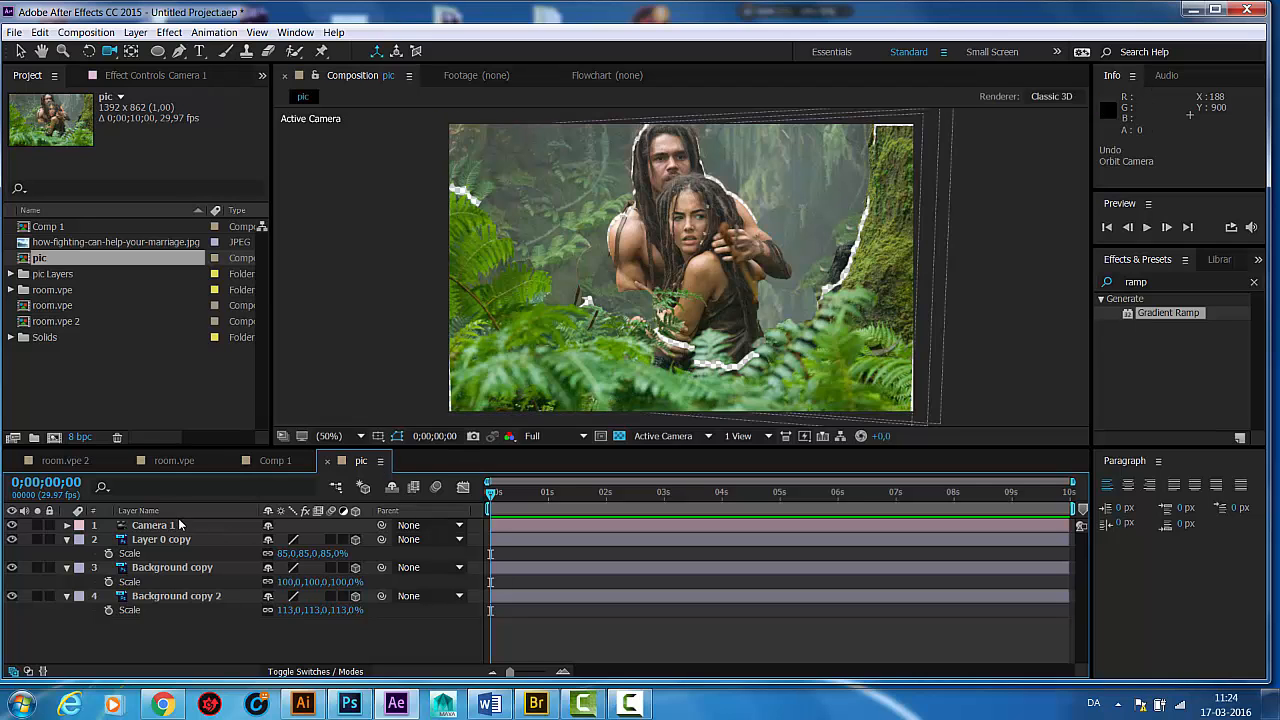
{"action": "key", "text": "ctrl+z"}
{"action": "left_click", "coordinate": [179, 525]}
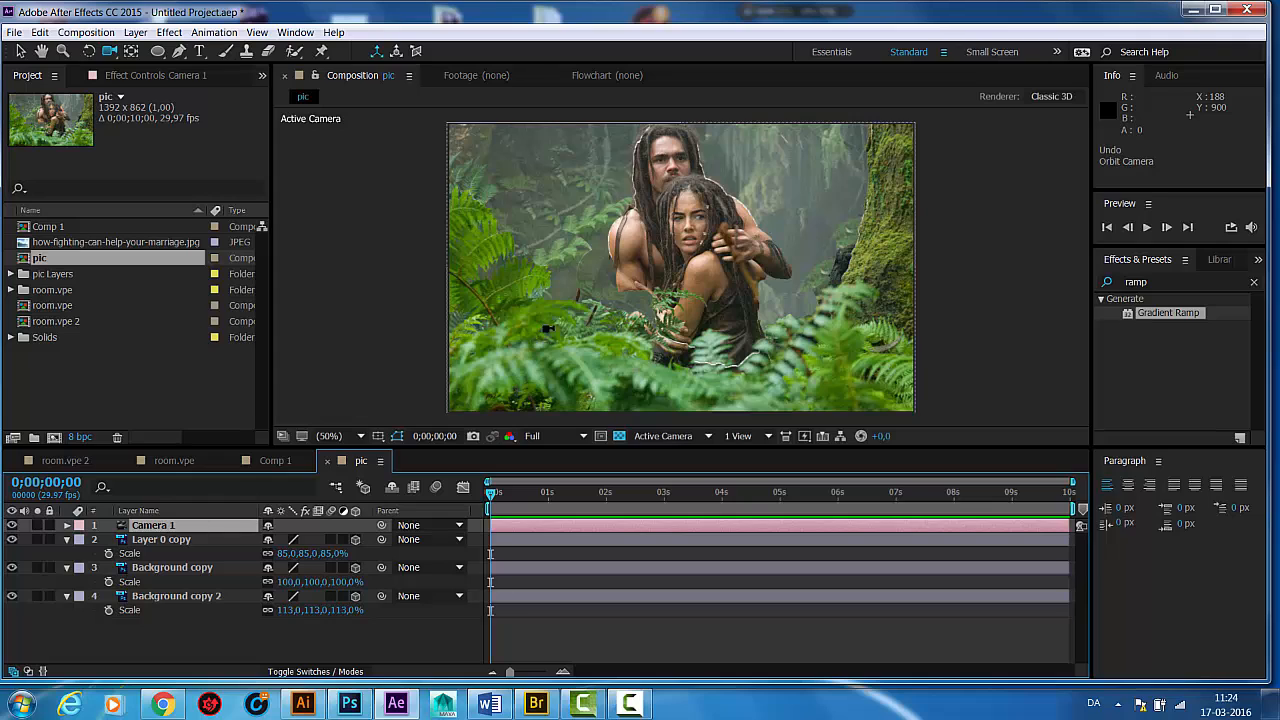
Step: Choose the Track Z Camera Tool and set starting keyframes at 0;00;00;00 for all of Camera 1's Transform properties
{"action": "left_click", "coordinate": [111, 53]}
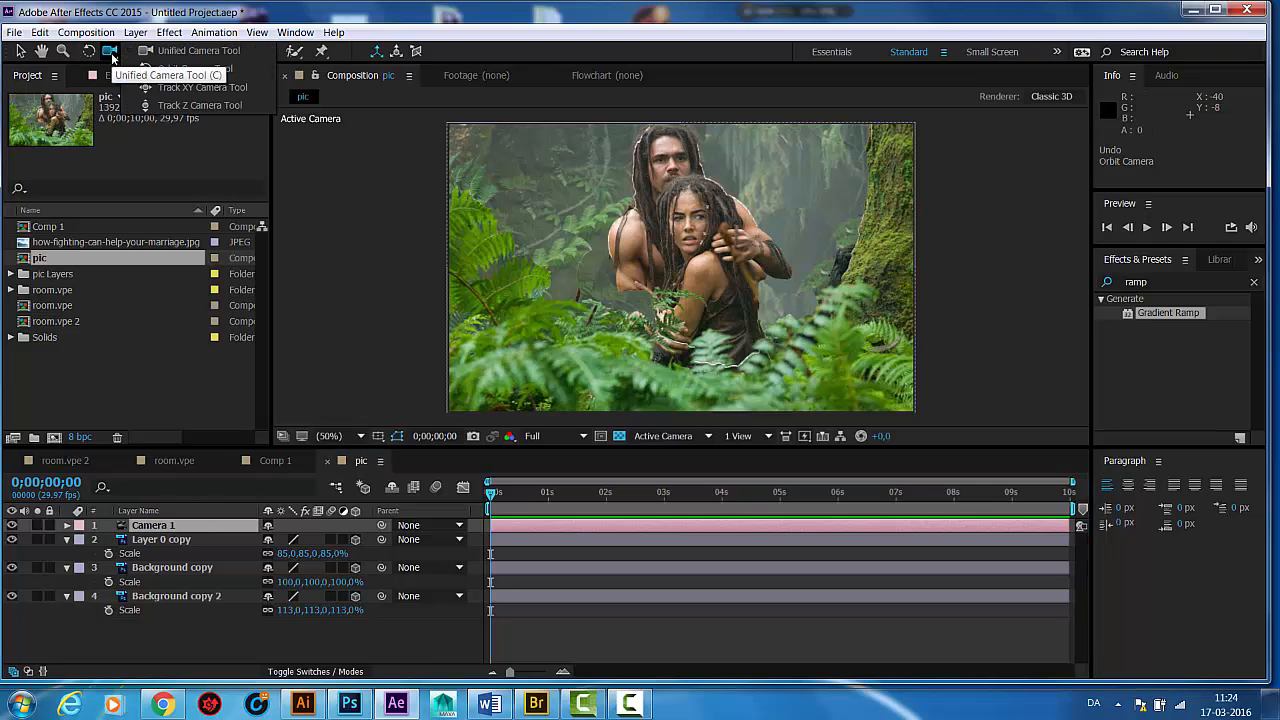
{"action": "left_click", "coordinate": [193, 108]}
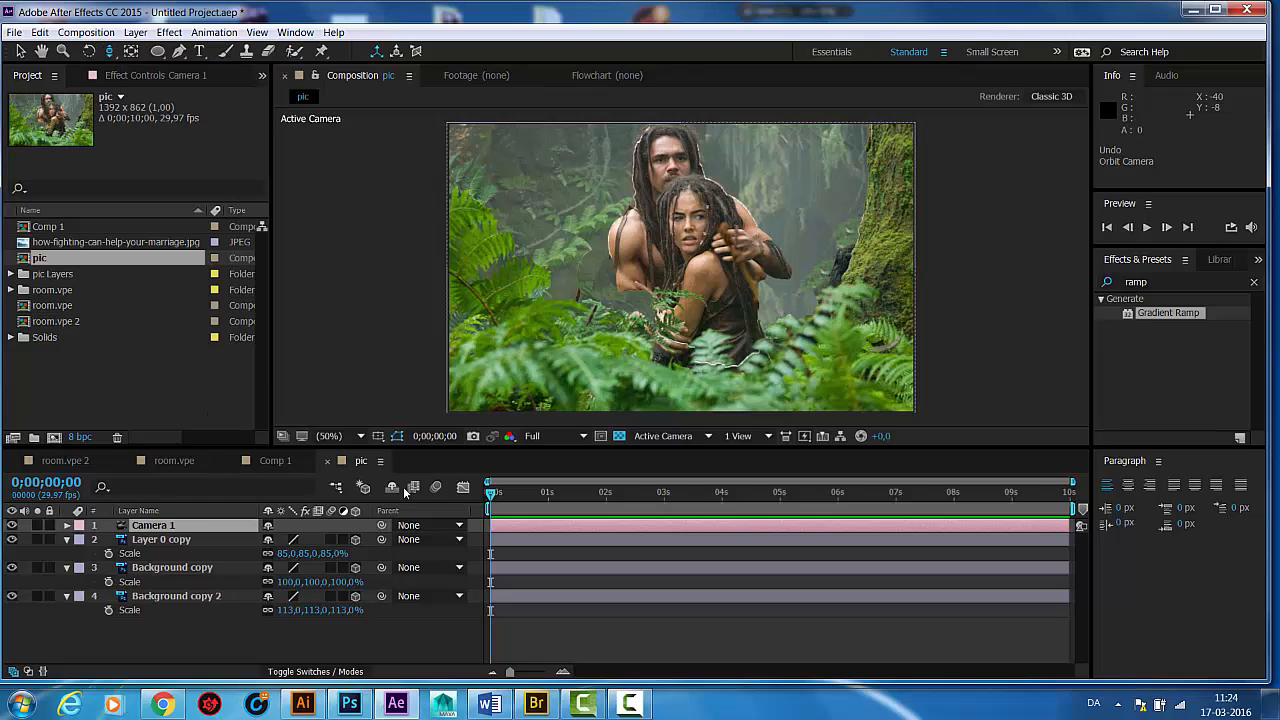
{"action": "left_click", "coordinate": [67, 527]}
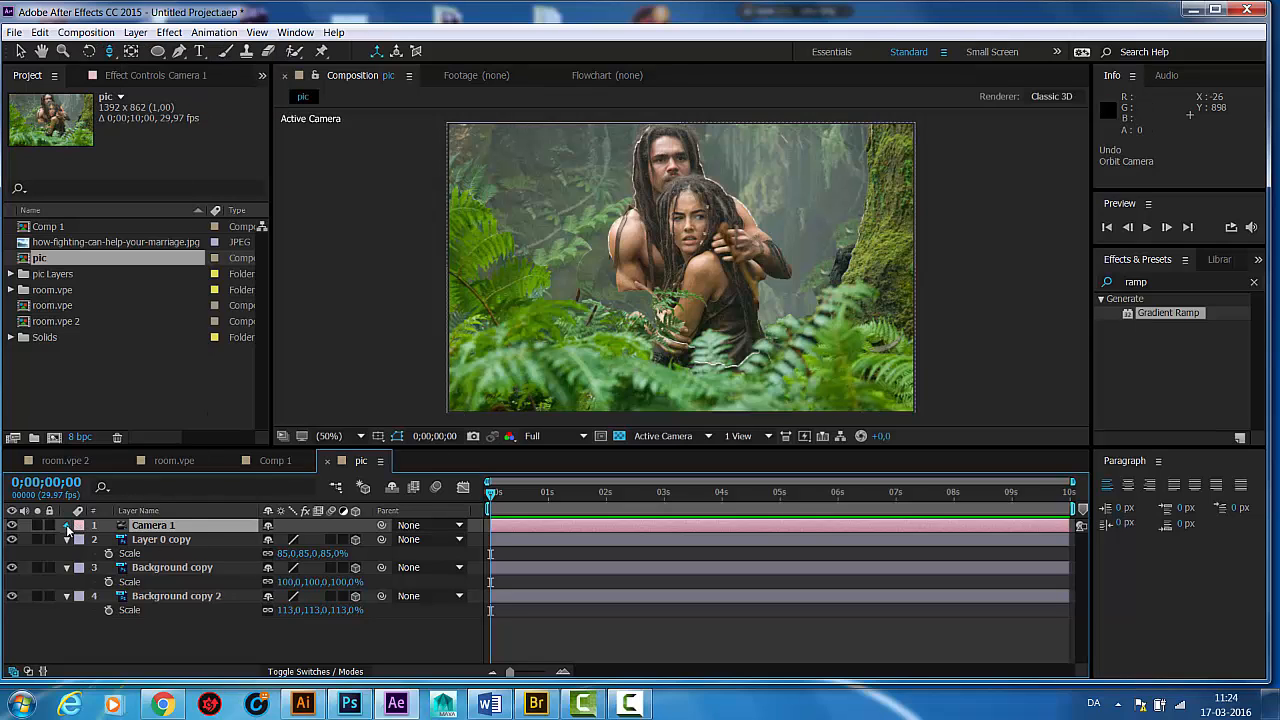
{"action": "left_click", "coordinate": [67, 527]}
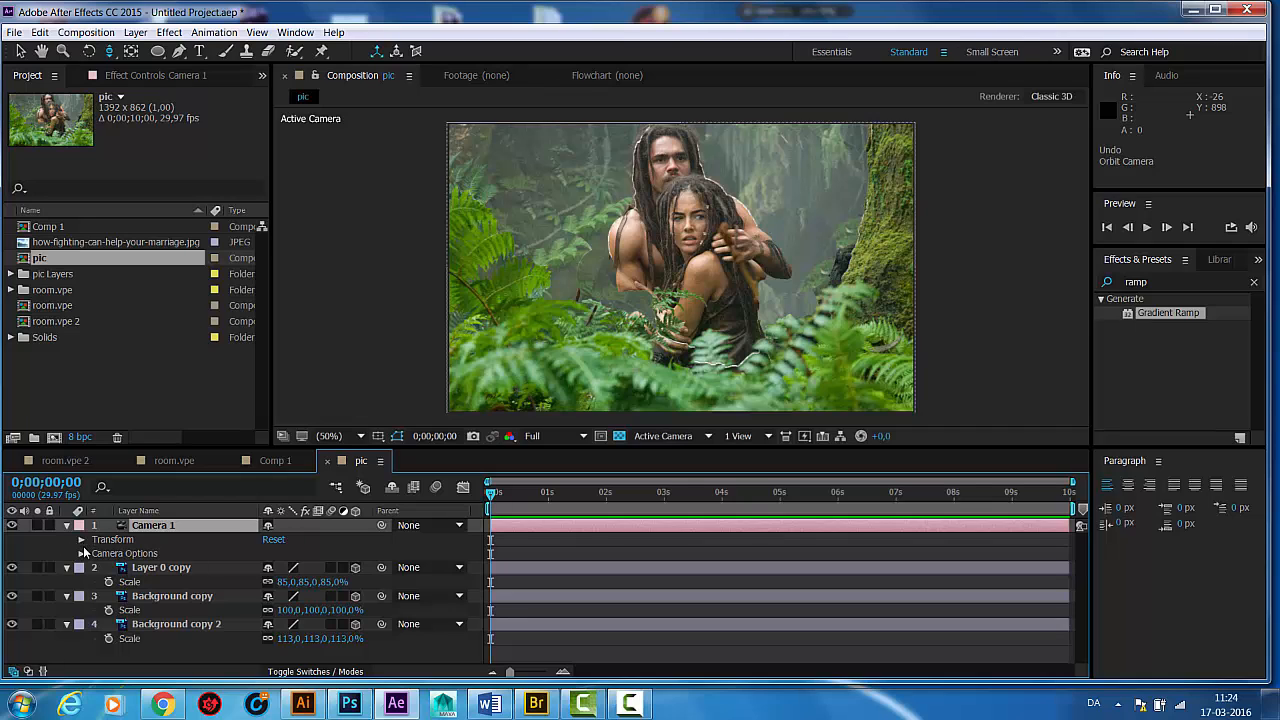
{"action": "left_click", "coordinate": [81, 540]}
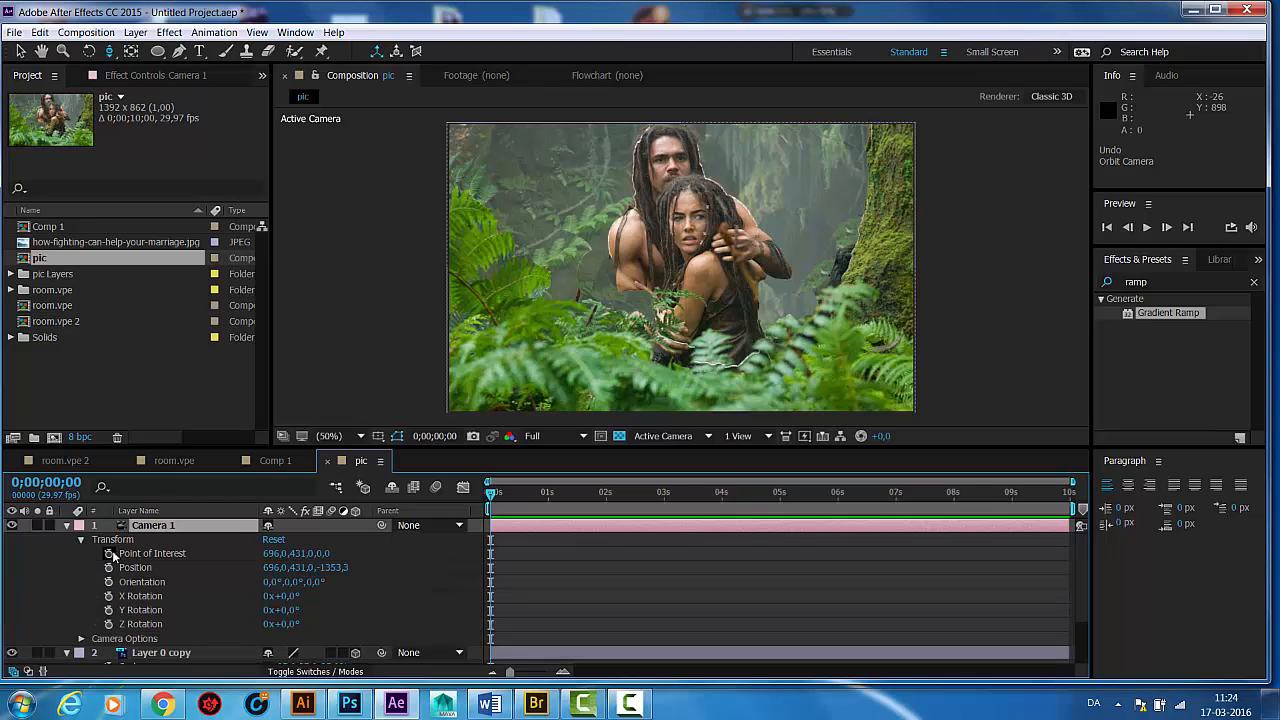
{"action": "left_click_drag", "start_coordinate": [110, 553], "coordinate": [111, 625]}
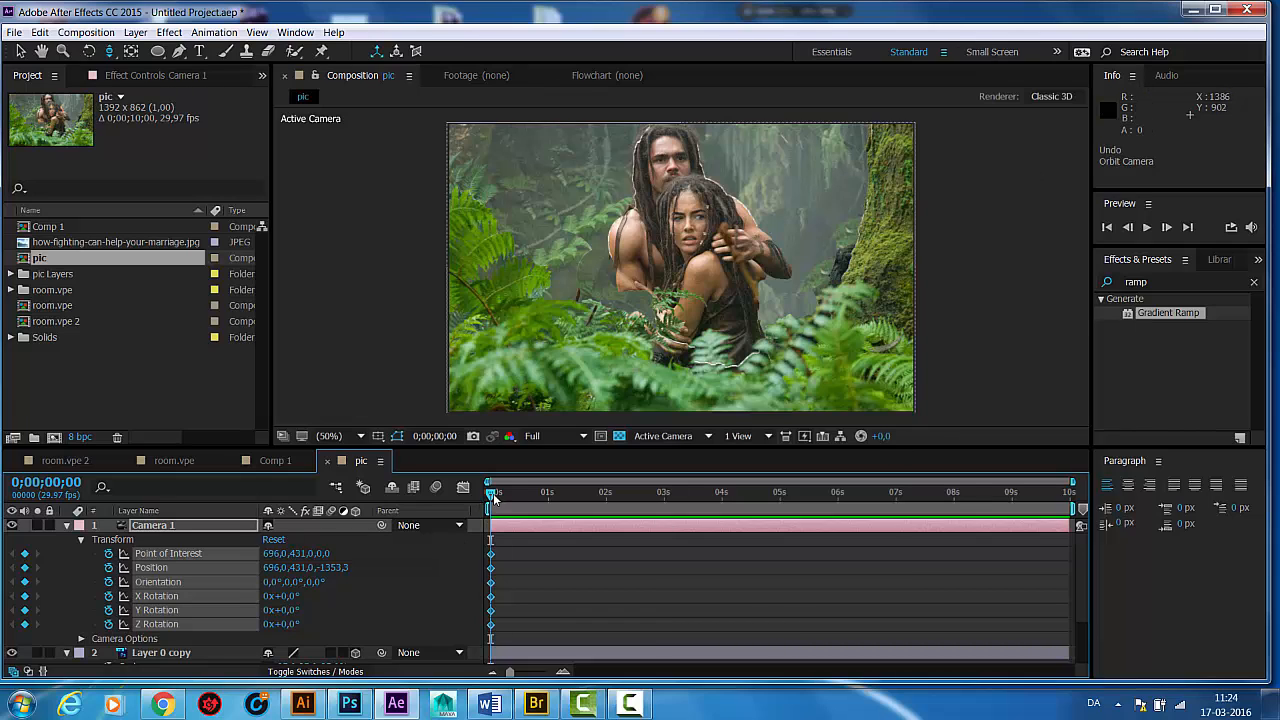
Step: At 0;00;00;29, move Camera 1 in to Z about -1001 and track it sideways to X about 646
{"action": "left_click_drag", "start_coordinate": [495, 494], "coordinate": [547, 503]}
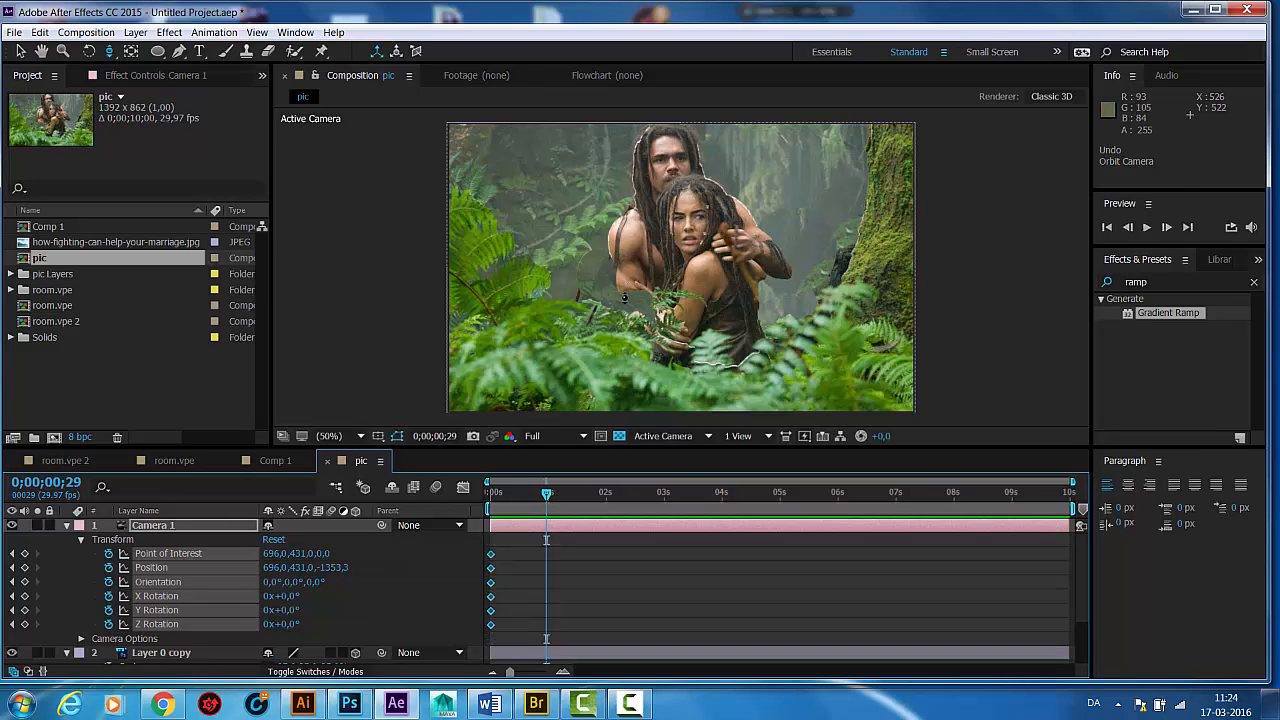
{"action": "left_click_drag", "start_coordinate": [622, 300], "coordinate": [625, 240]}
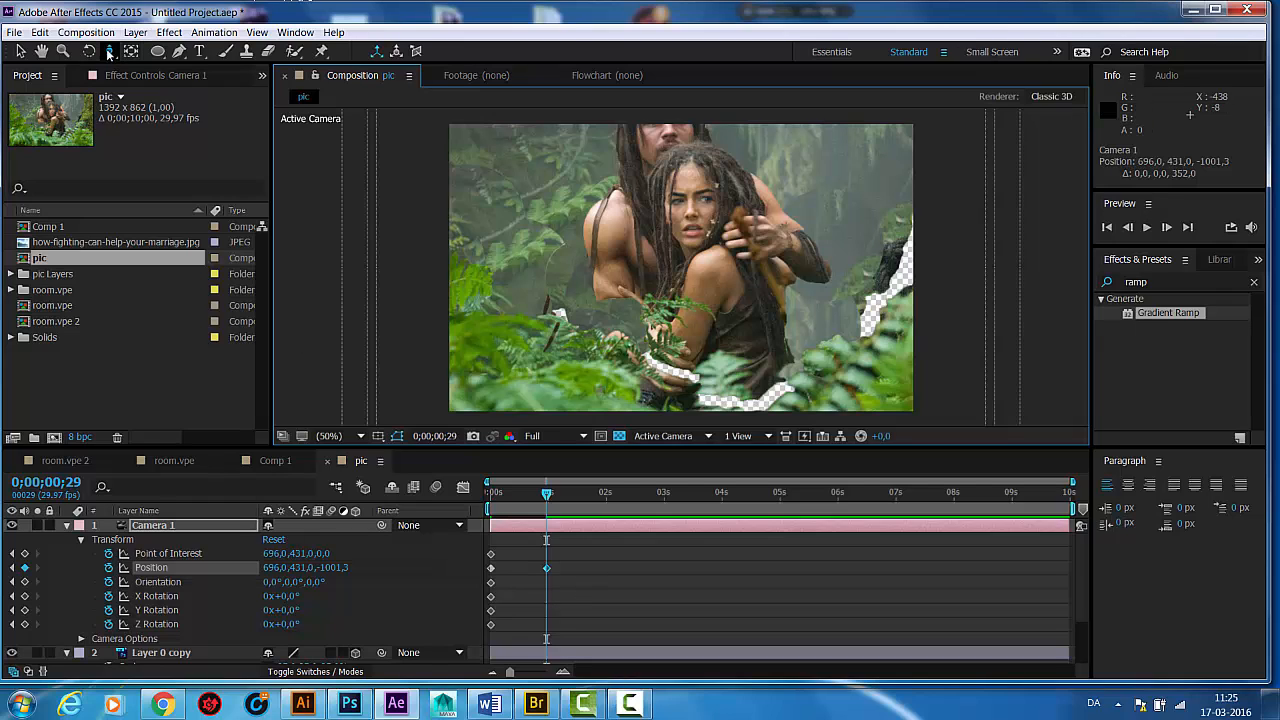
{"action": "left_click_drag", "start_coordinate": [110, 53], "coordinate": [190, 89]}
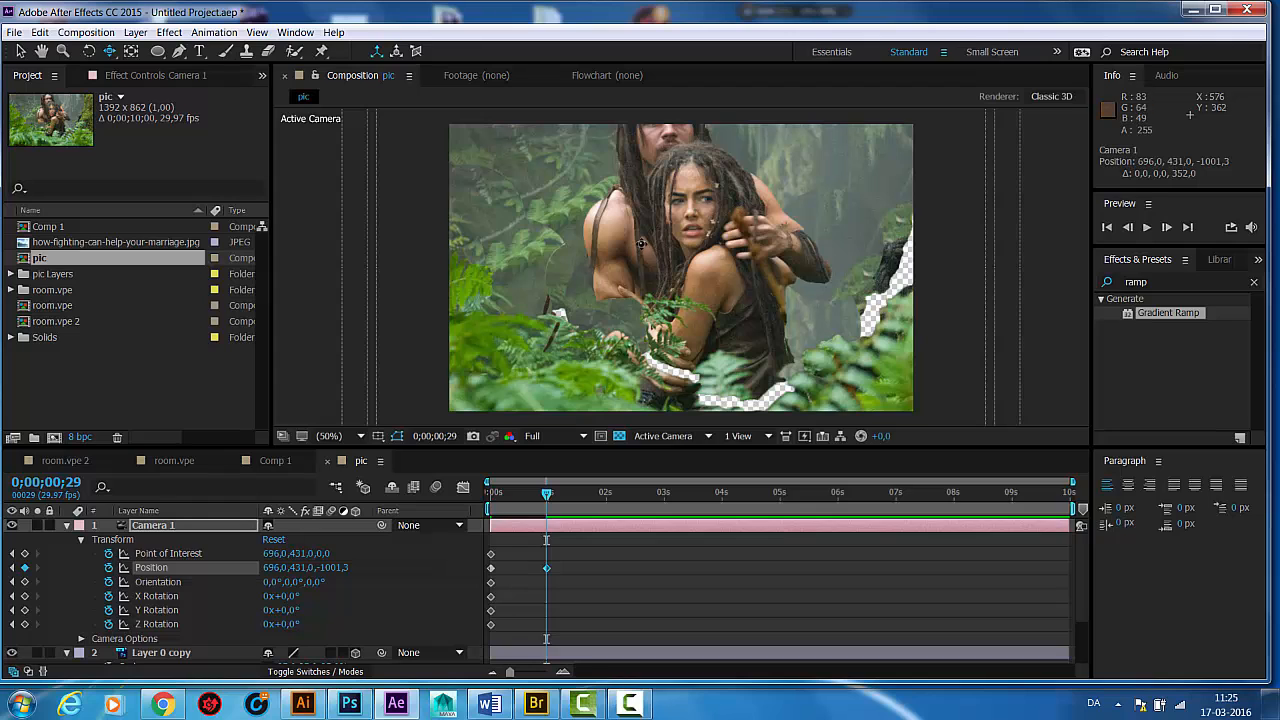
{"action": "left_click_drag", "start_coordinate": [640, 243], "coordinate": [660, 243]}
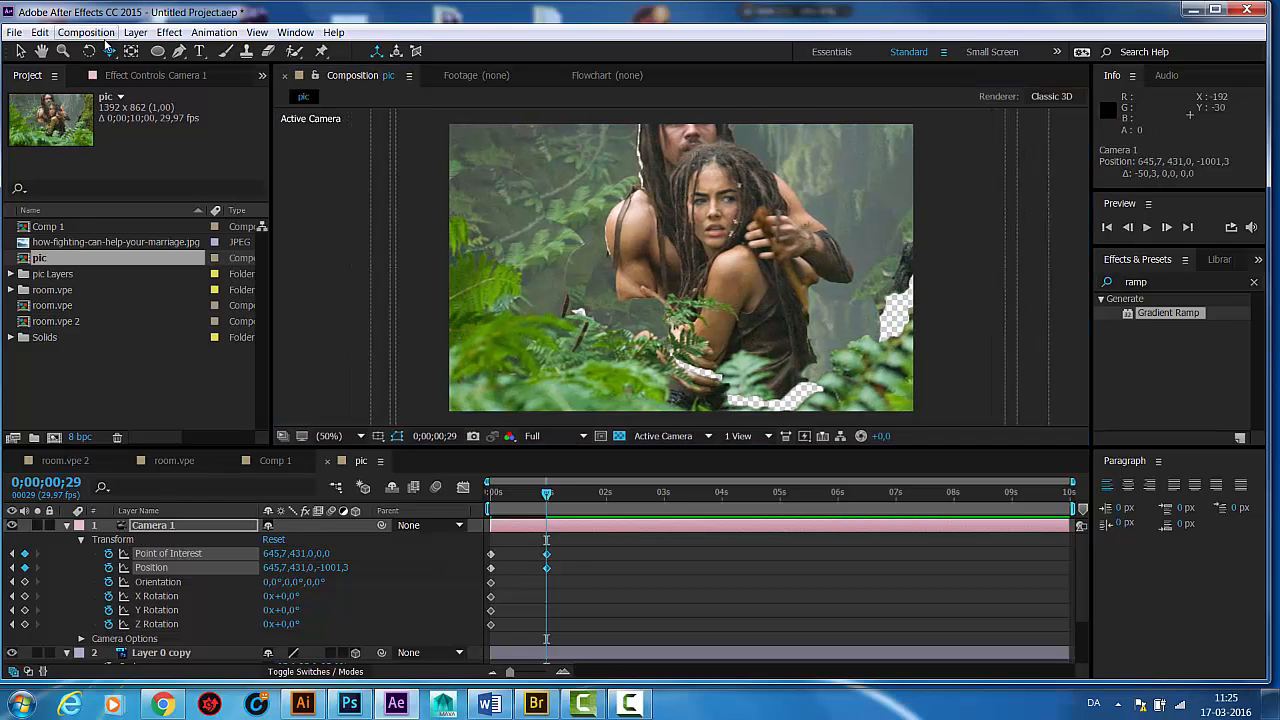
Step: Orbit Camera 1 with the Unified Camera Tool to position about 845, 387, -980 at 0;00;00;29, and return to the Selection Tool
{"action": "left_click_drag", "start_coordinate": [110, 51], "coordinate": [144, 51]}
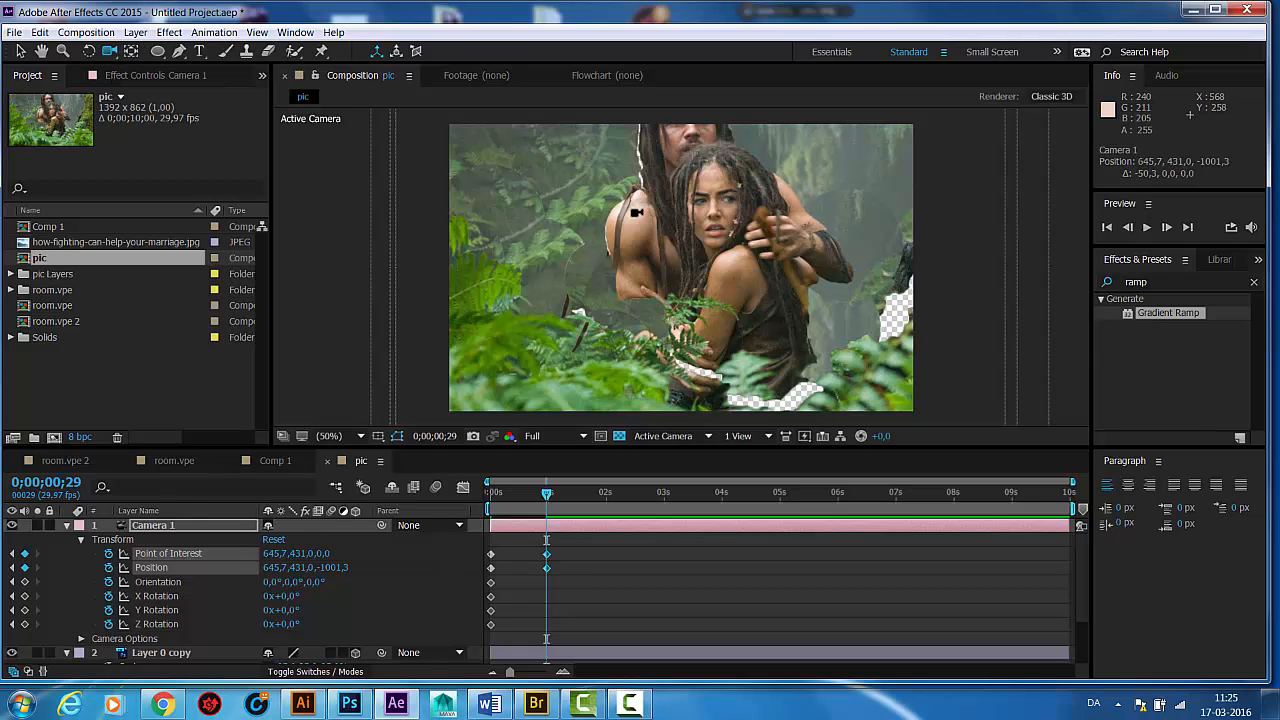
{"action": "left_click_drag", "start_coordinate": [636, 212], "coordinate": [619, 216]}
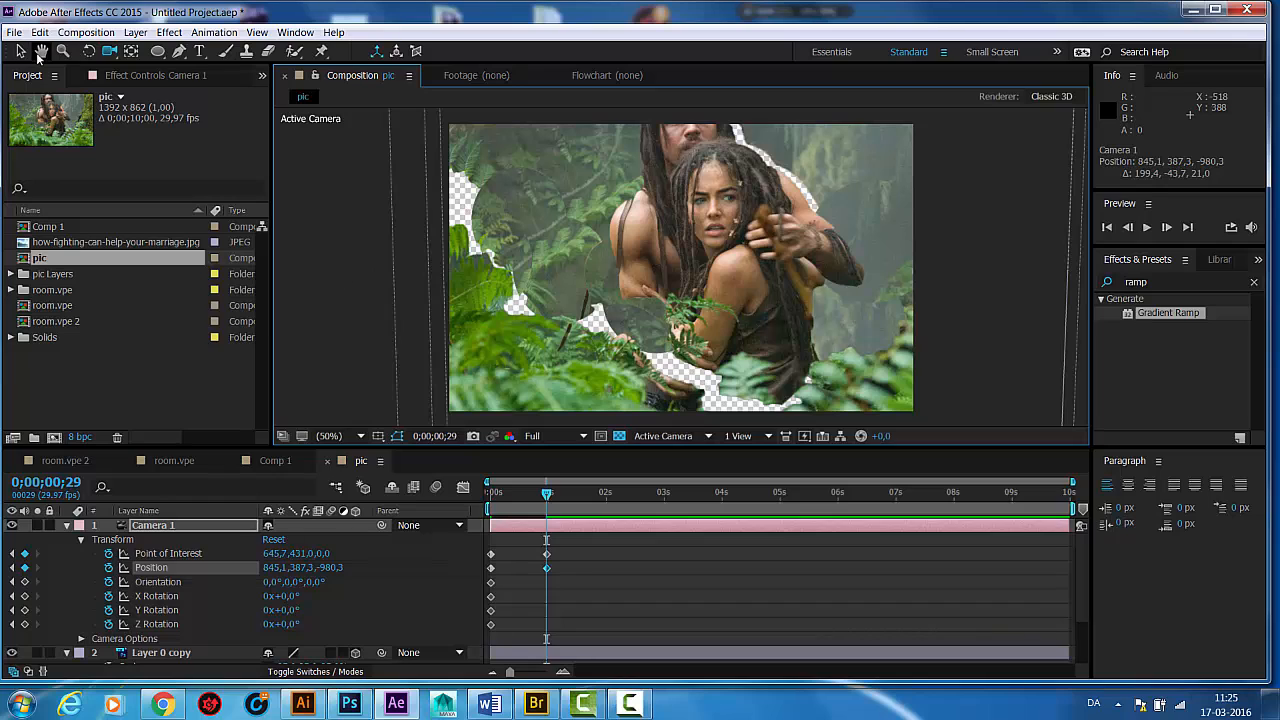
{"action": "left_click", "coordinate": [20, 51]}
{"action": "left_click", "coordinate": [314, 216]}
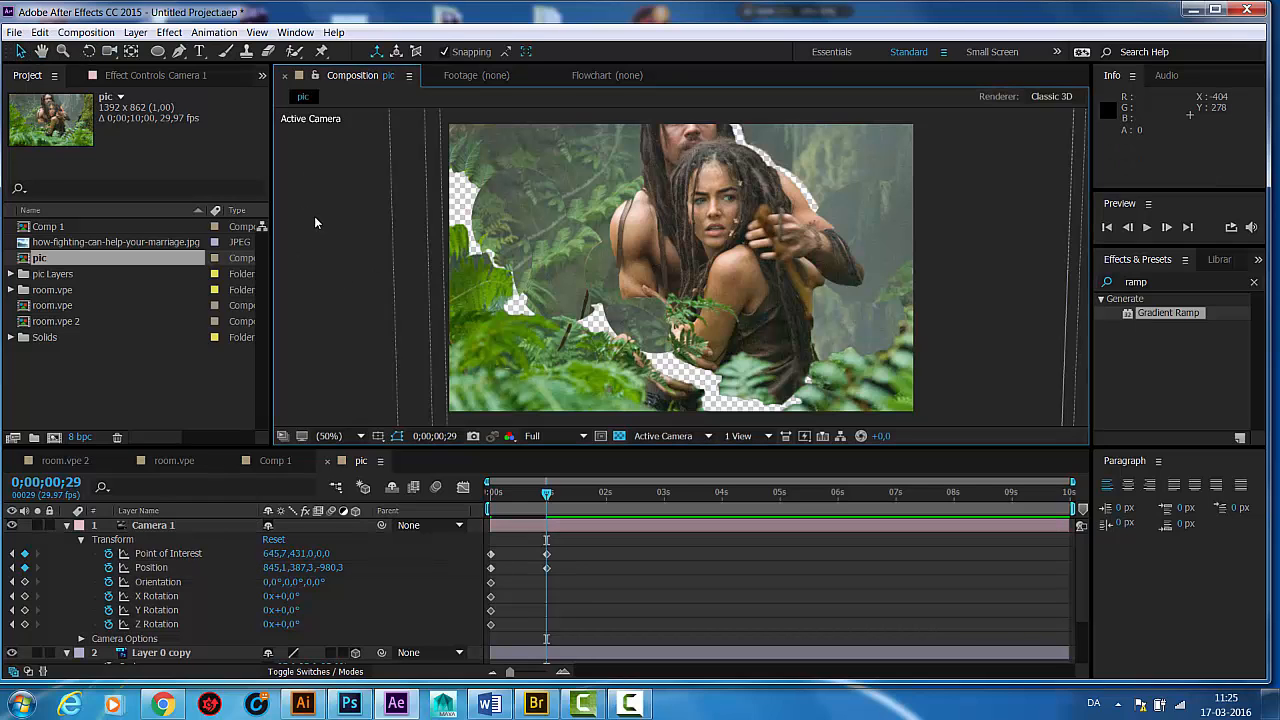
Step: Preview the camera animation and trim the composition to a work area ending at 0;00;01;01
{"action": "key", "text": "space"}
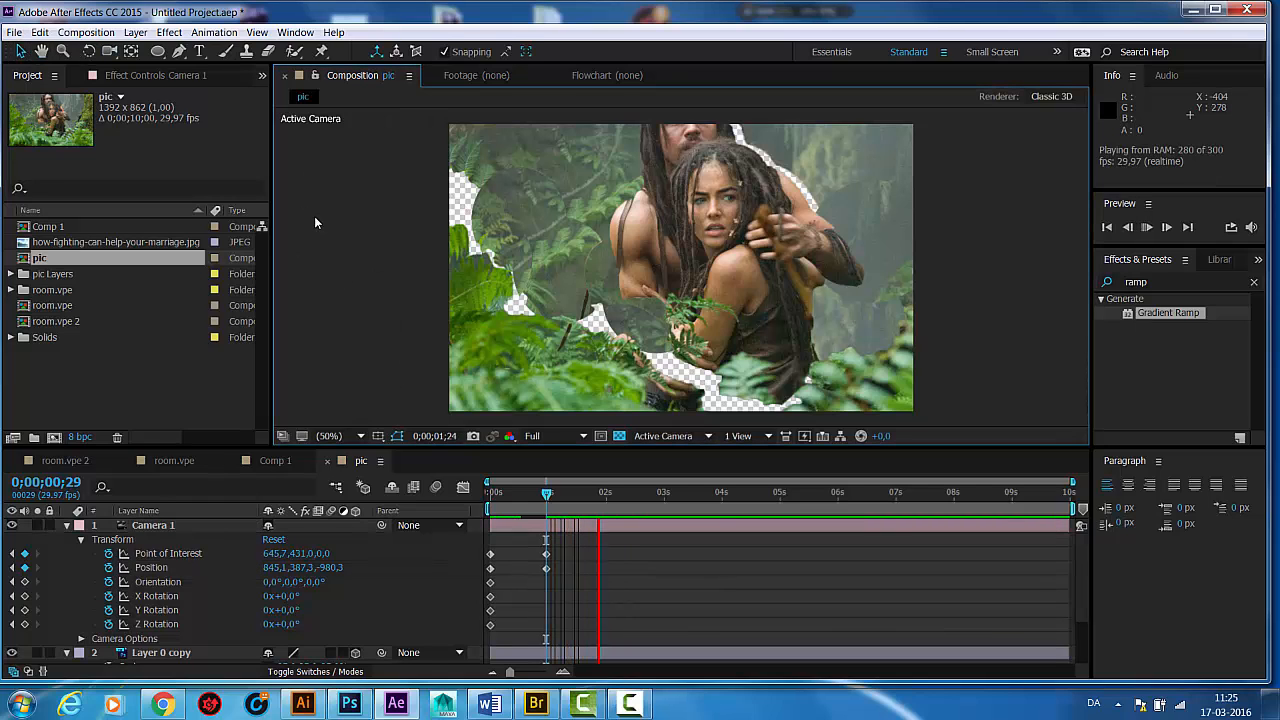
{"action": "left_click", "coordinate": [60, 321]}
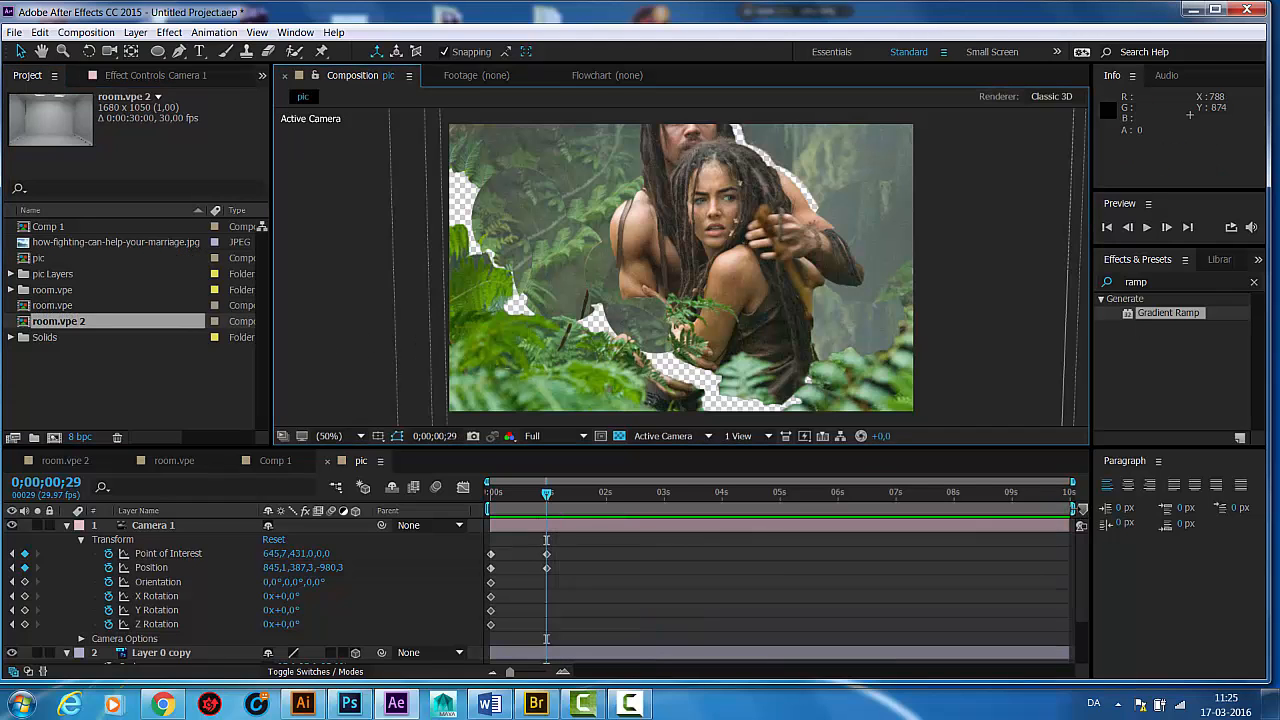
{"action": "left_click_drag", "start_coordinate": [1072, 509], "coordinate": [520, 510]}
{"action": "right_click", "coordinate": [518, 510]}
{"action": "left_click", "coordinate": [575, 550]}
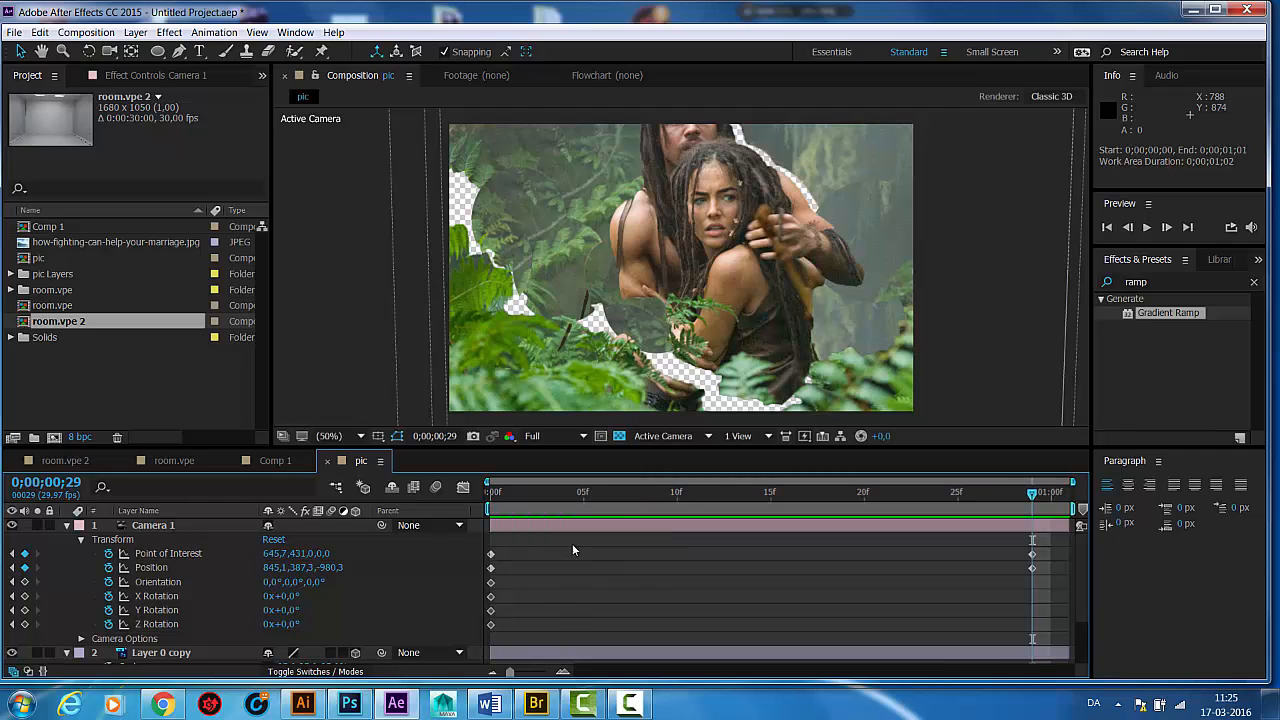
Step: Play back the trimmed composition to check the parallax camera move
{"action": "left_click", "coordinate": [1012, 381]}
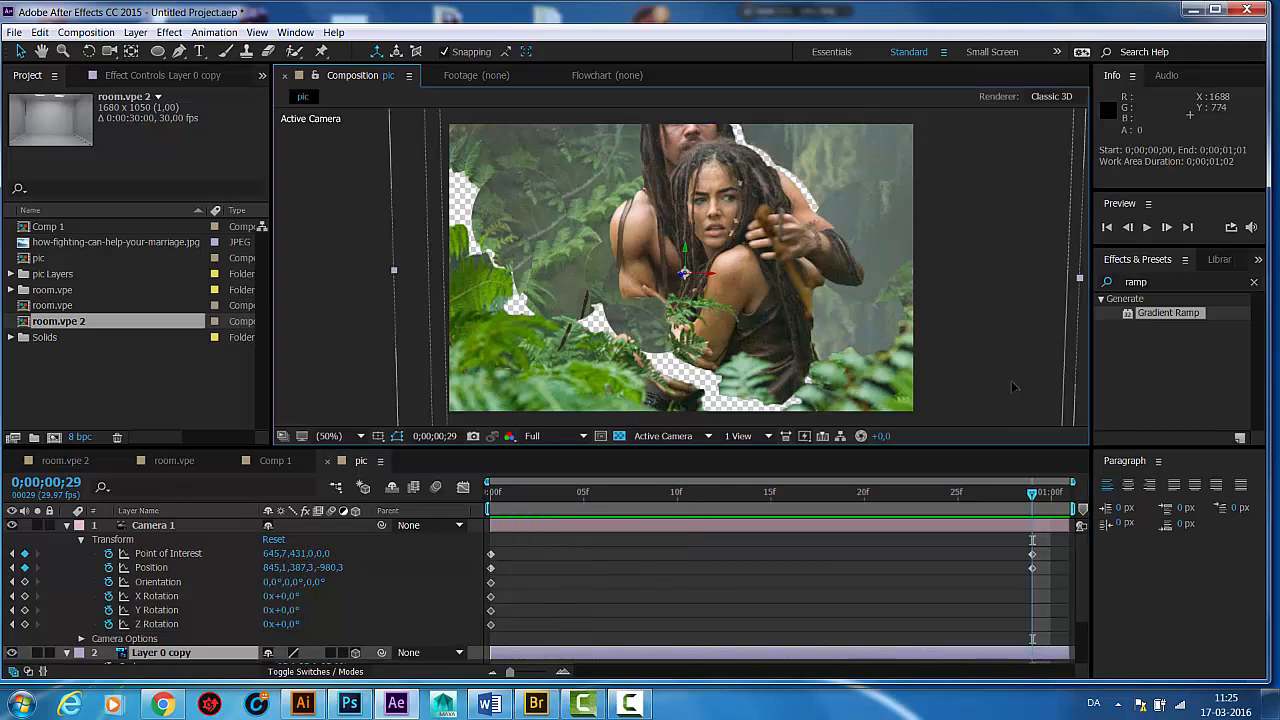
{"action": "key", "text": "space"}
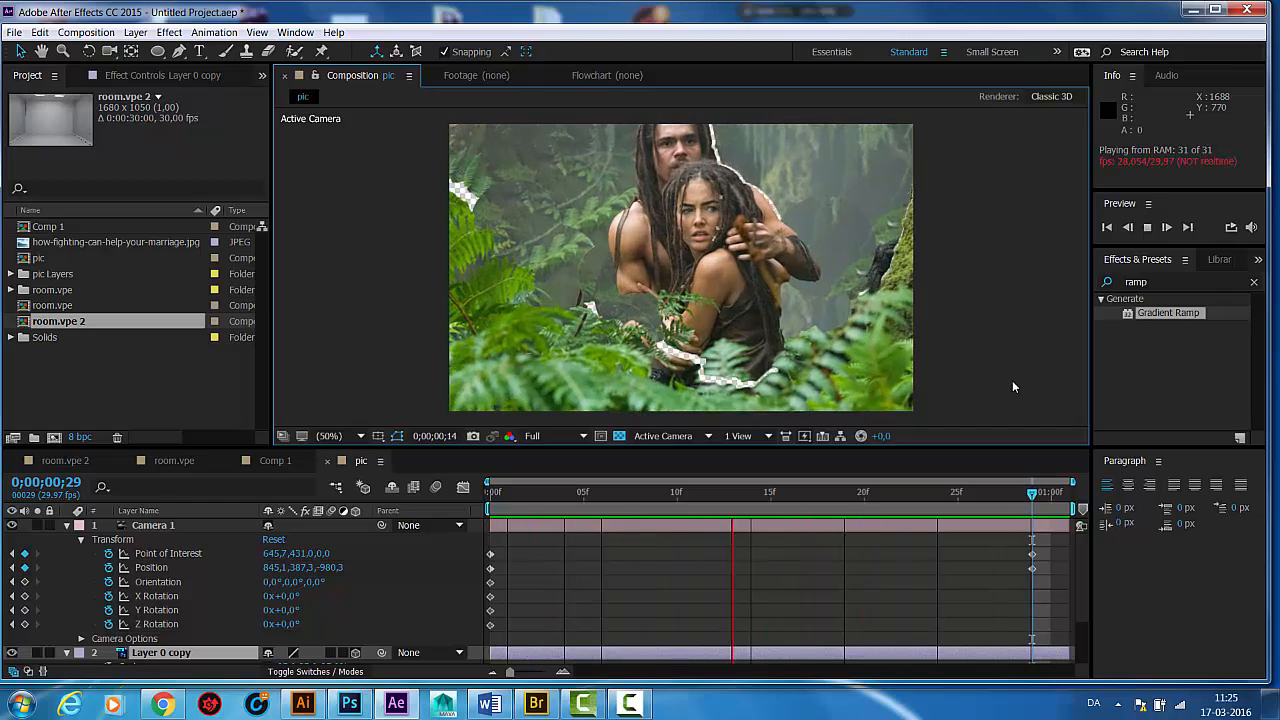
{"action": "key", "text": "space"}
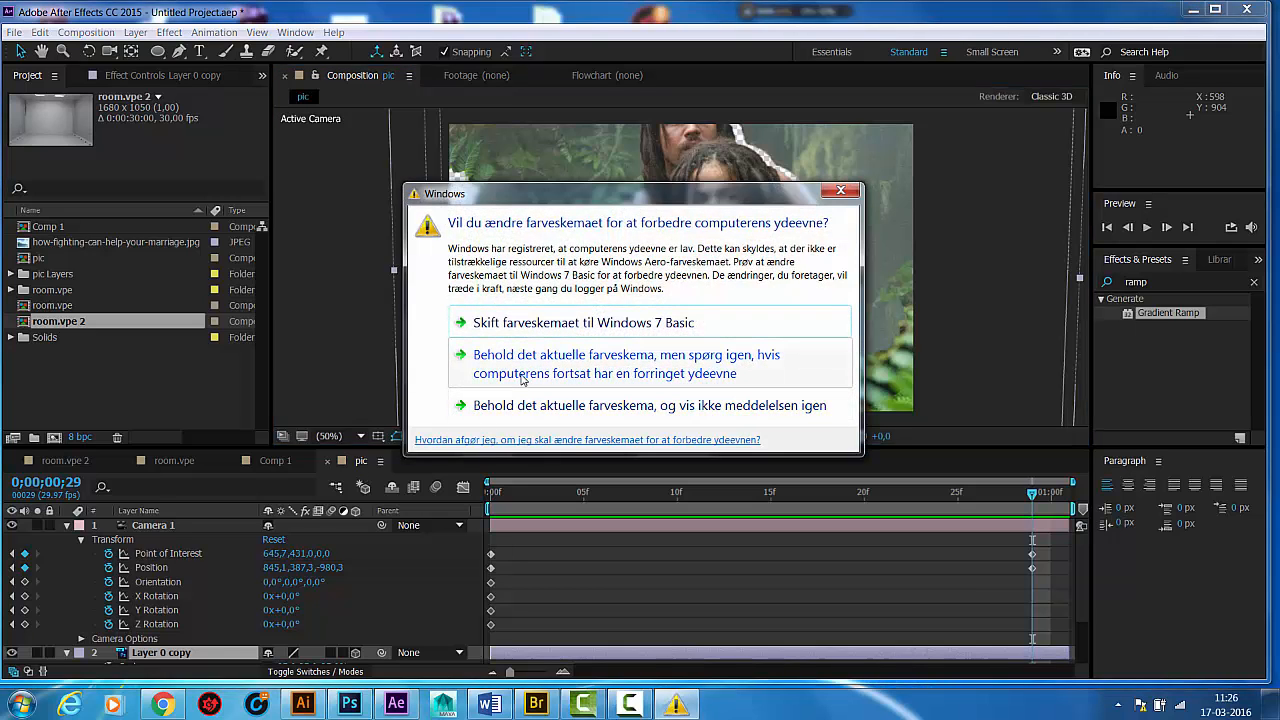
Step: Switch the Windows colour scheme to Windows 7 Basic
{"action": "left_click", "coordinate": [563, 334]}
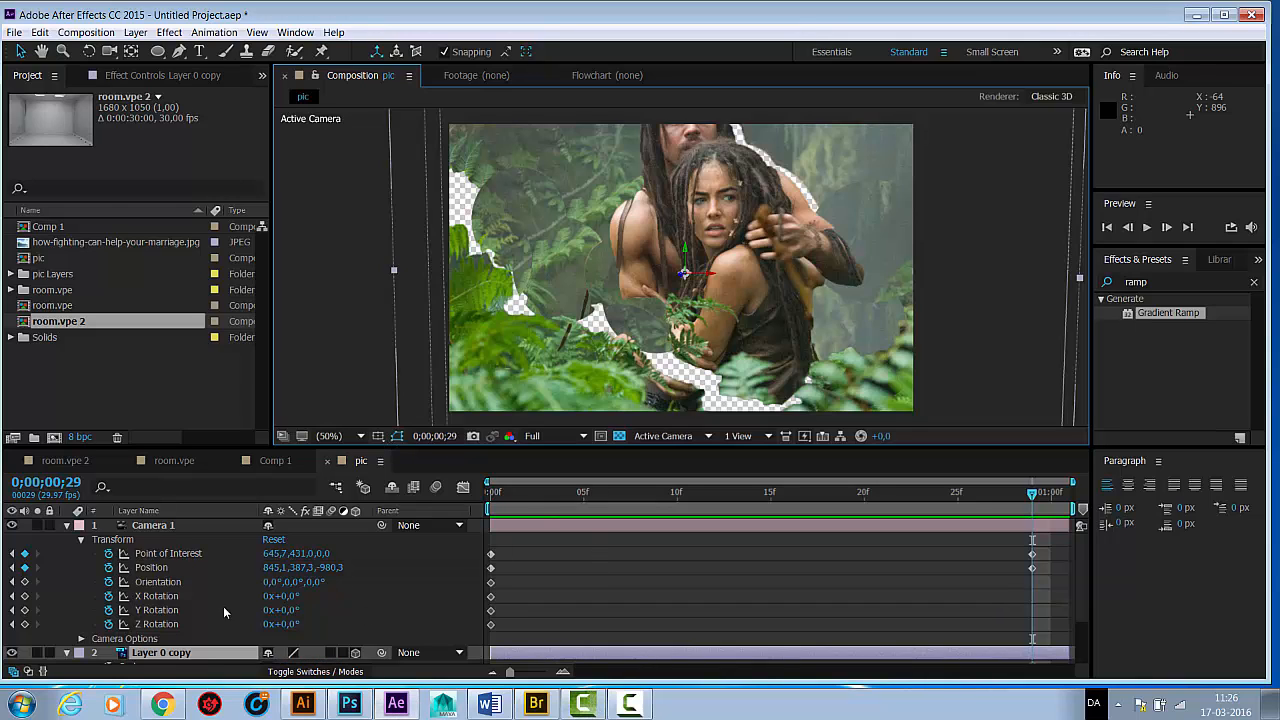
Step: View Comp 1, switch to Photoshop and look through the open image documents, ending on the handshake picture 0c87a44.jpg
{"action": "left_click", "coordinate": [276, 460]}
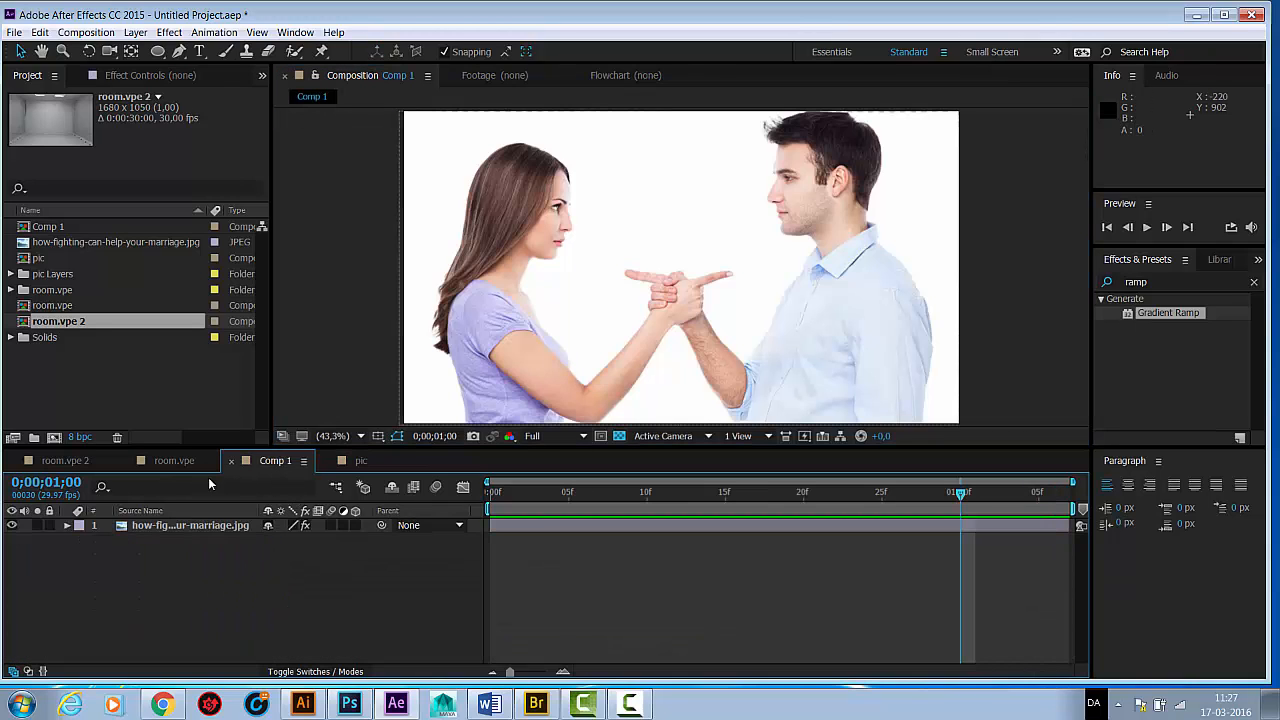
{"action": "left_click", "coordinate": [355, 712]}
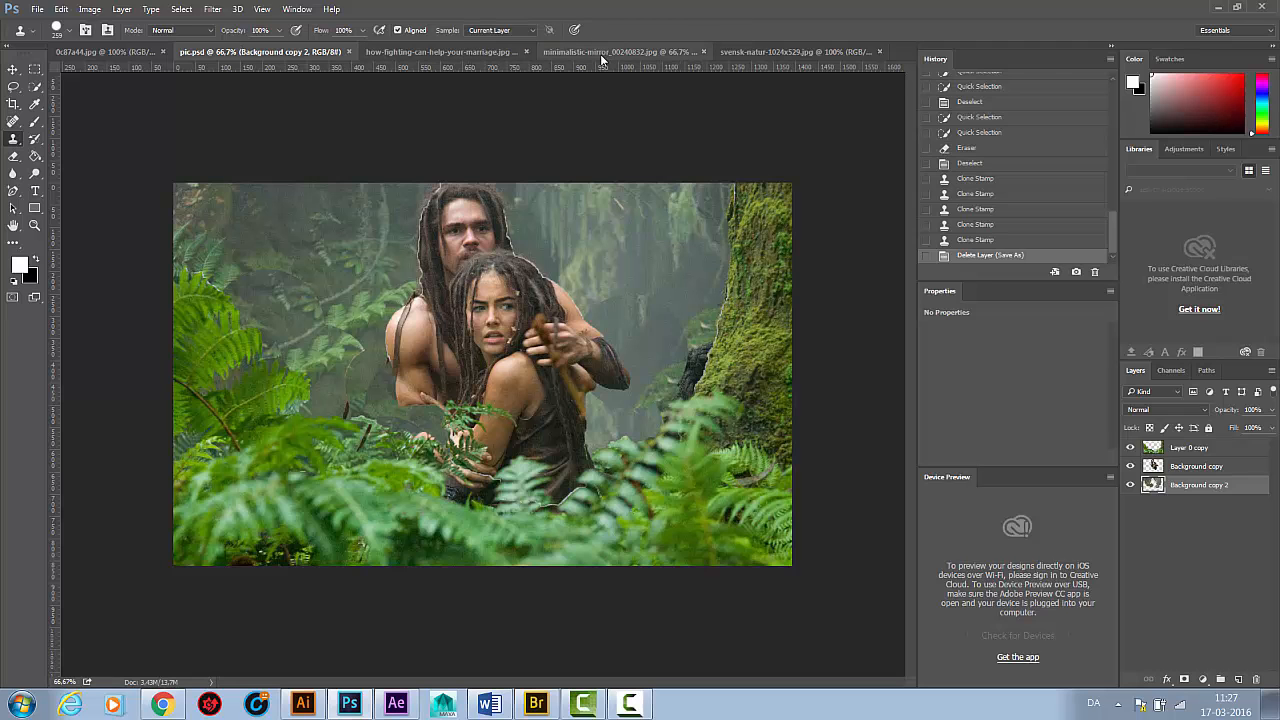
{"action": "left_click", "coordinate": [601, 54]}
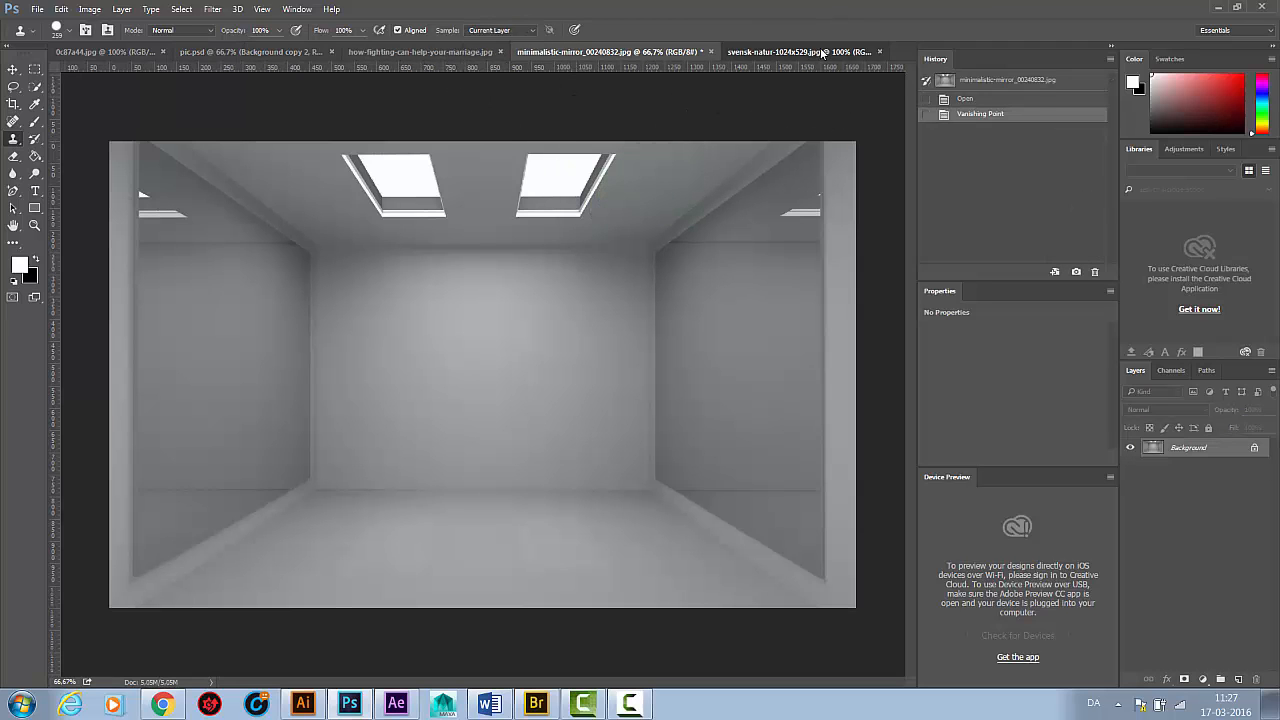
{"action": "left_click", "coordinate": [822, 52]}
{"action": "left_click", "coordinate": [588, 51]}
{"action": "left_click", "coordinate": [424, 55]}
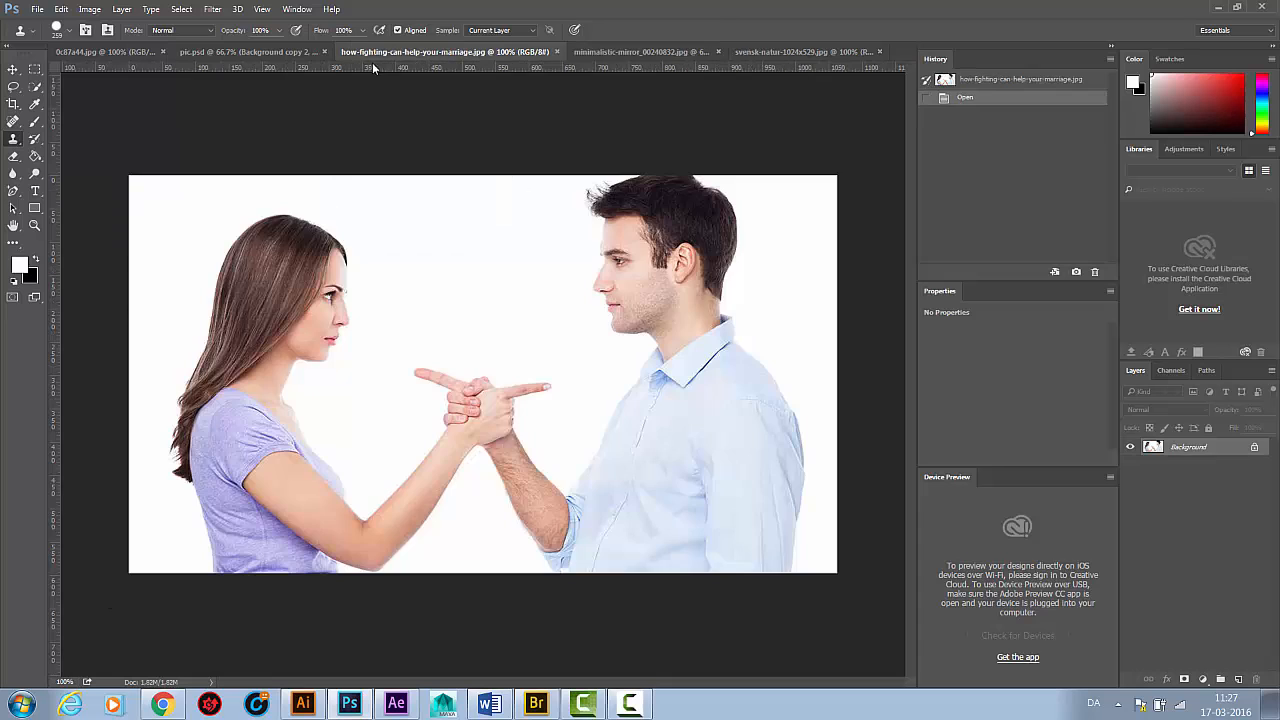
{"action": "left_click", "coordinate": [199, 51]}
{"action": "left_click", "coordinate": [86, 54]}
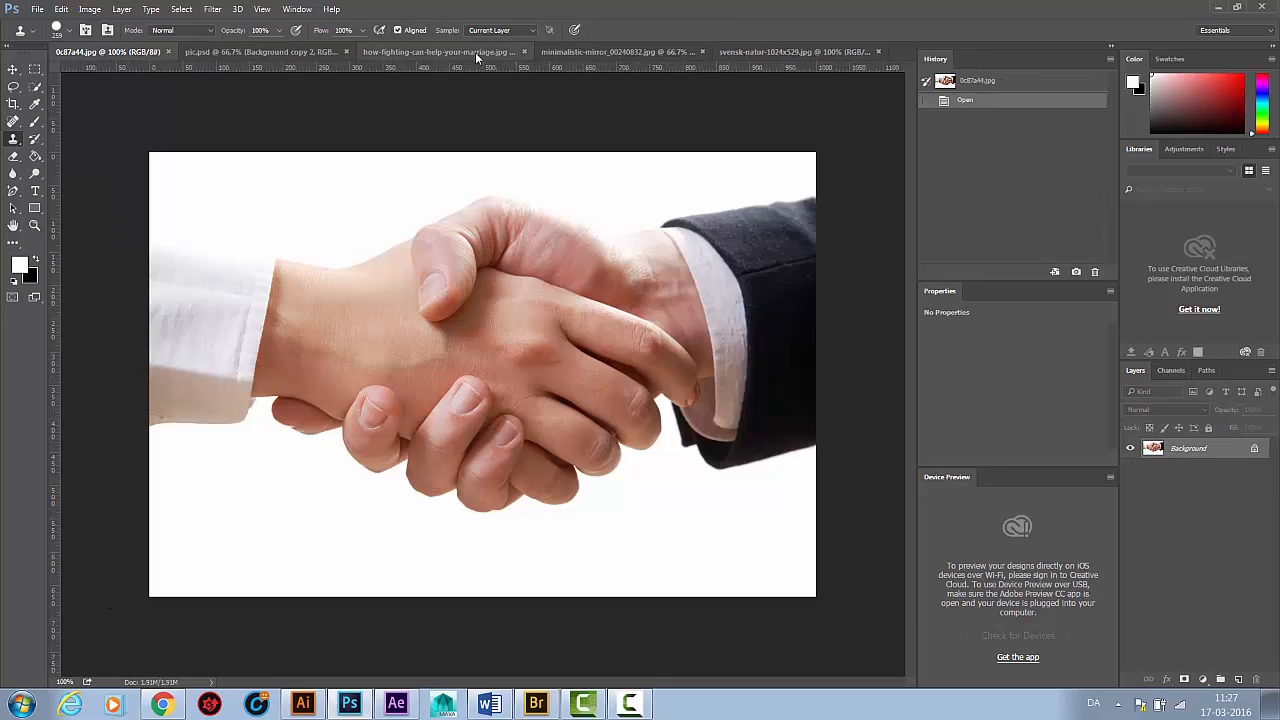
Step: Open the minimalistic-mirror_00240832.jpg document and examine its existing perspective planes in the Vanishing Point filter
{"action": "left_click", "coordinate": [578, 51]}
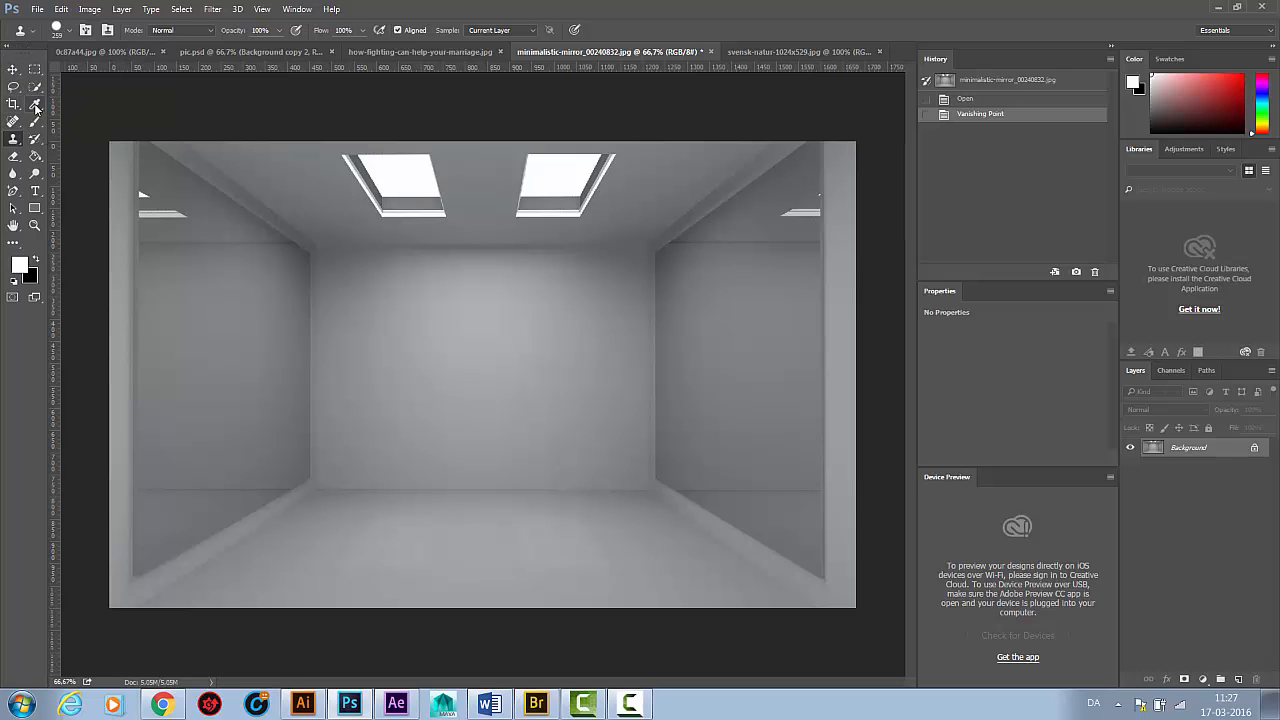
{"action": "left_click", "coordinate": [12, 70]}
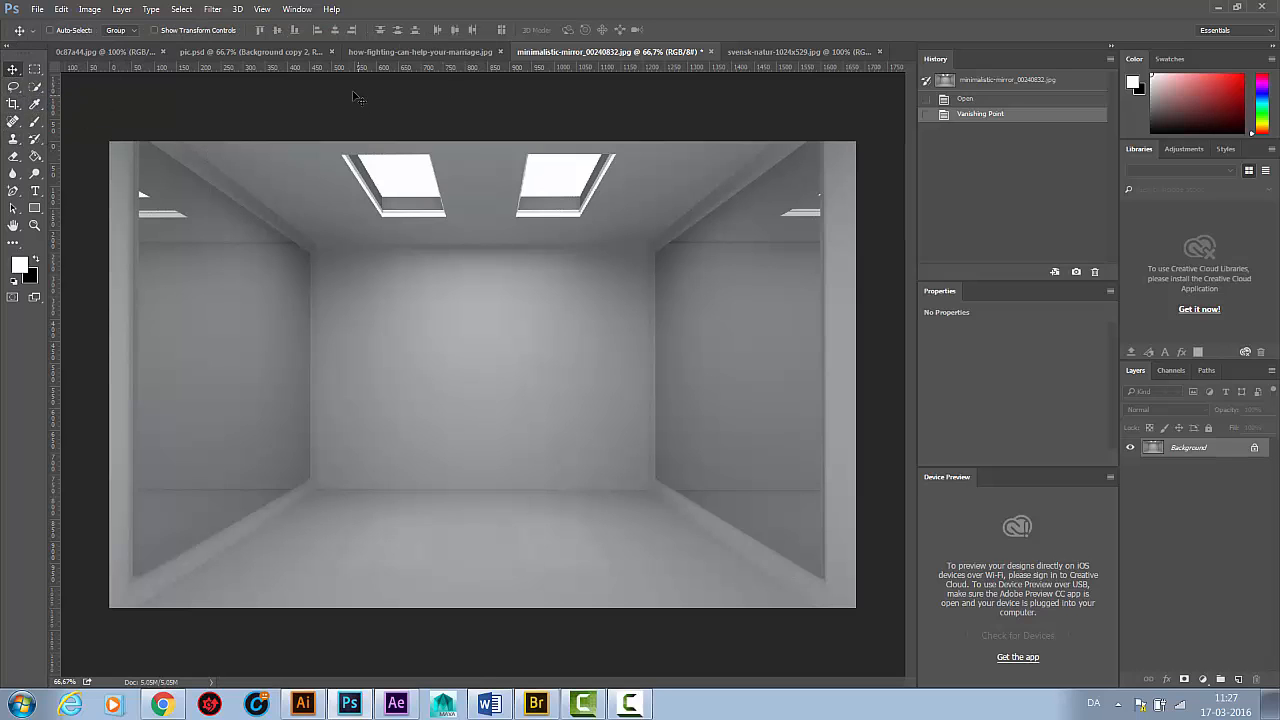
{"action": "left_click", "coordinate": [216, 12]}
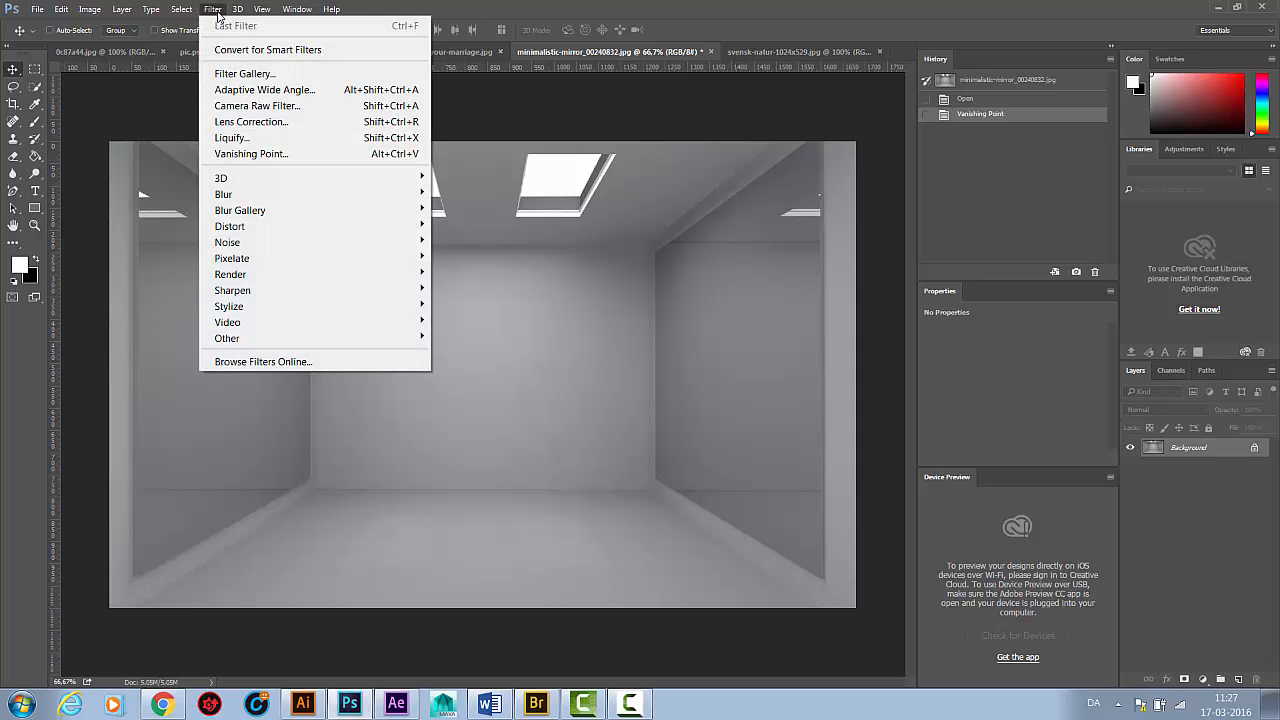
{"action": "left_click", "coordinate": [255, 154]}
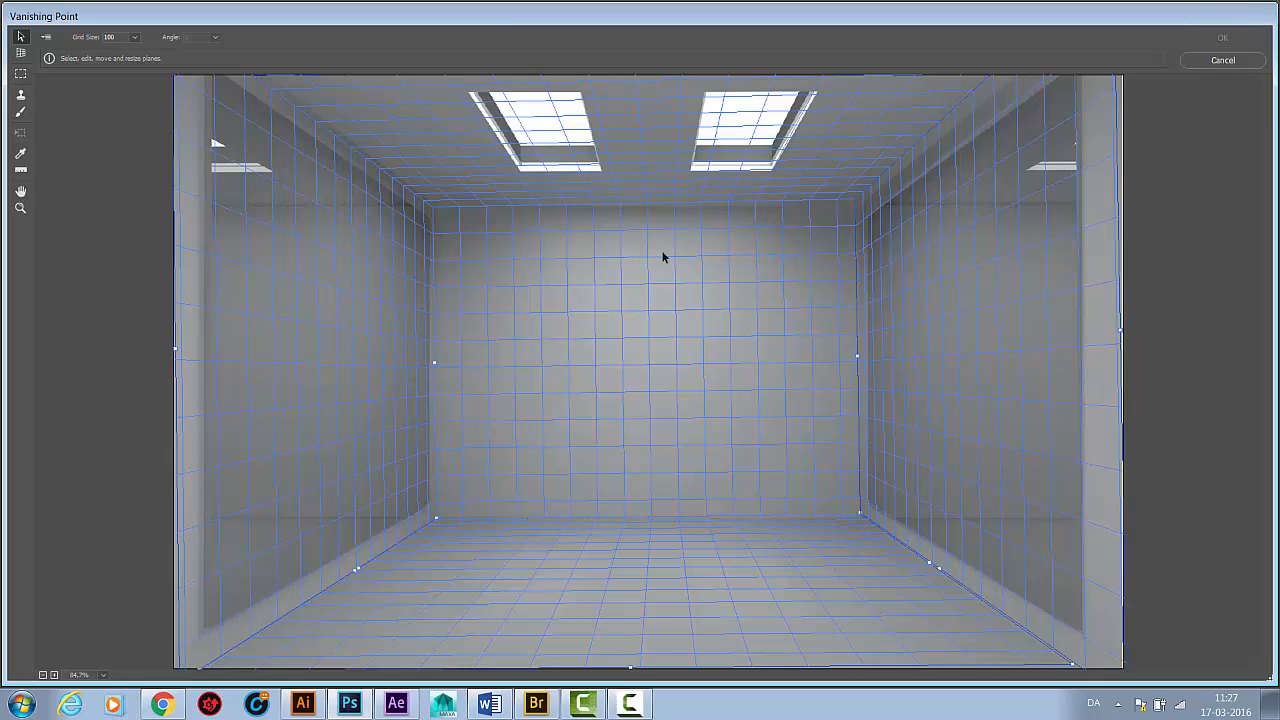
{"action": "left_click", "coordinate": [151, 206]}
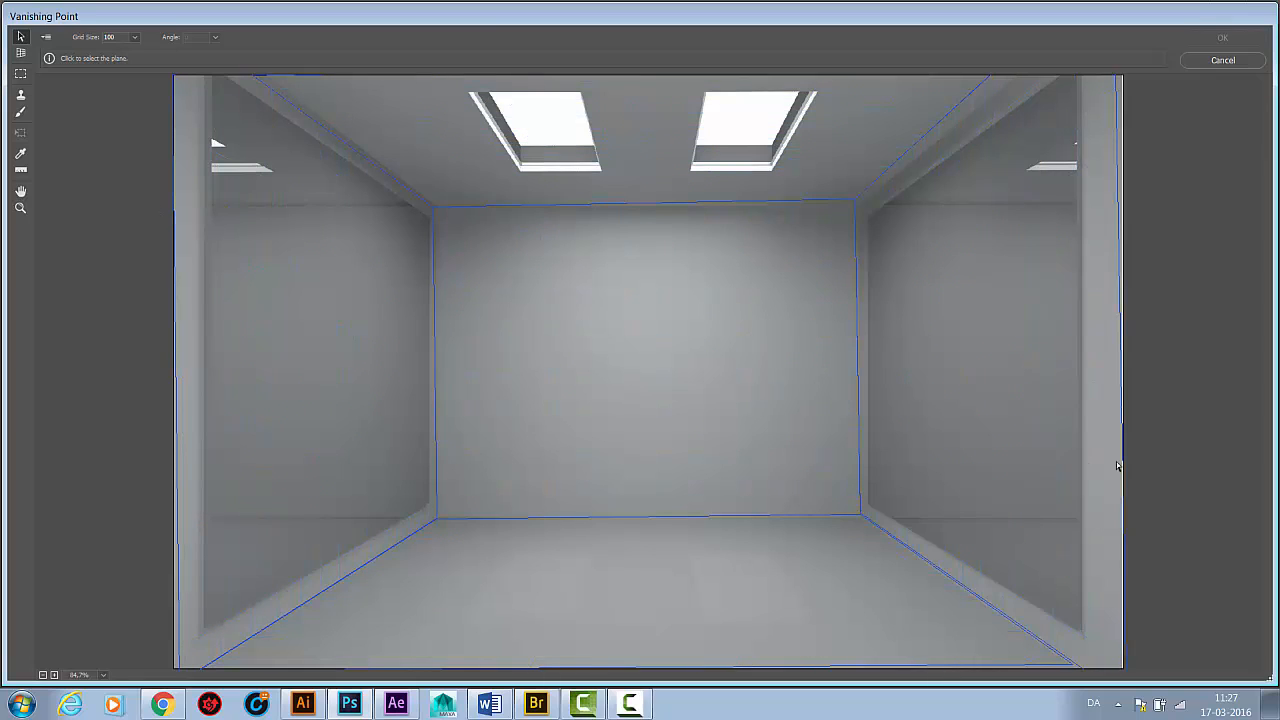
{"action": "left_click", "coordinate": [435, 254]}
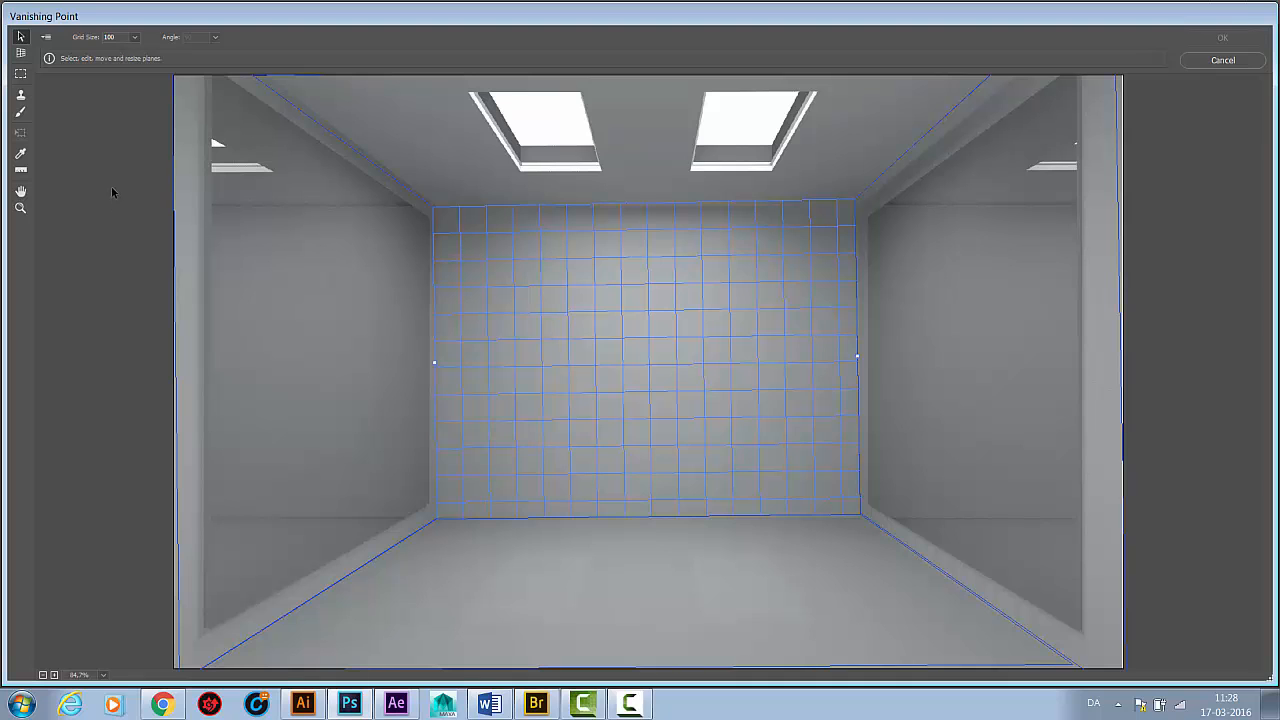
{"action": "left_click", "coordinate": [98, 231]}
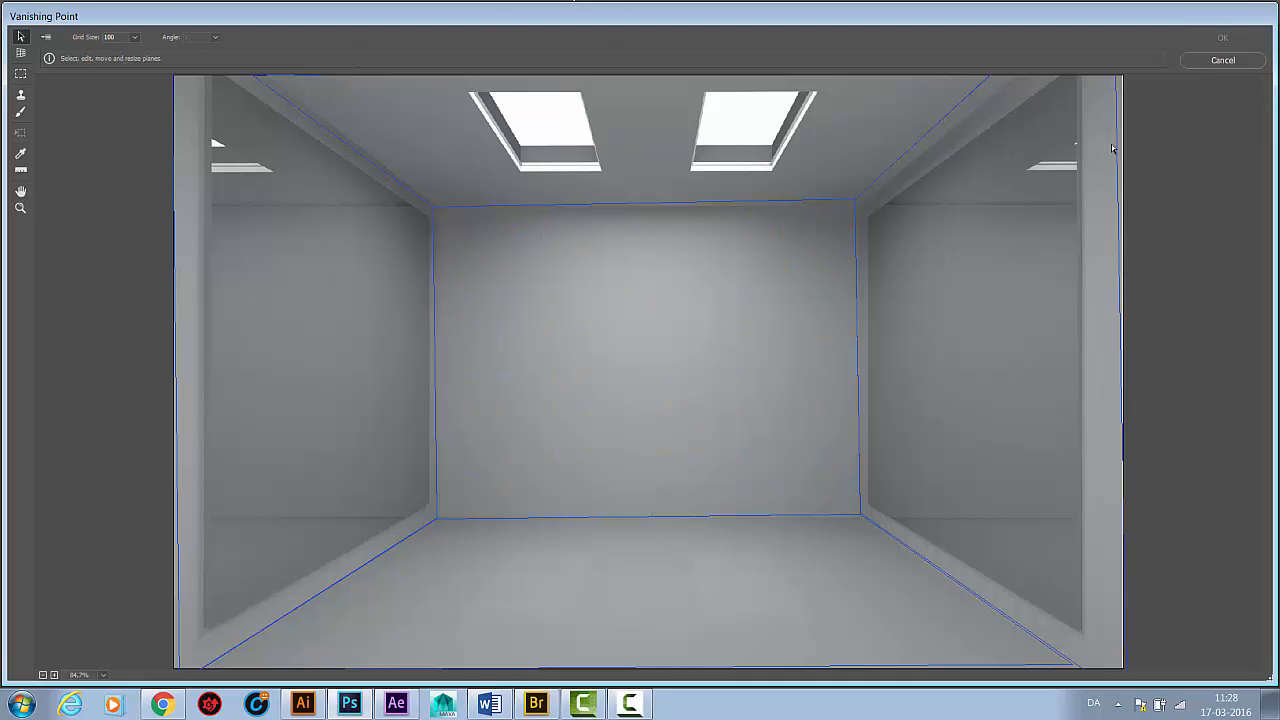
{"action": "left_click", "coordinate": [1222, 38]}
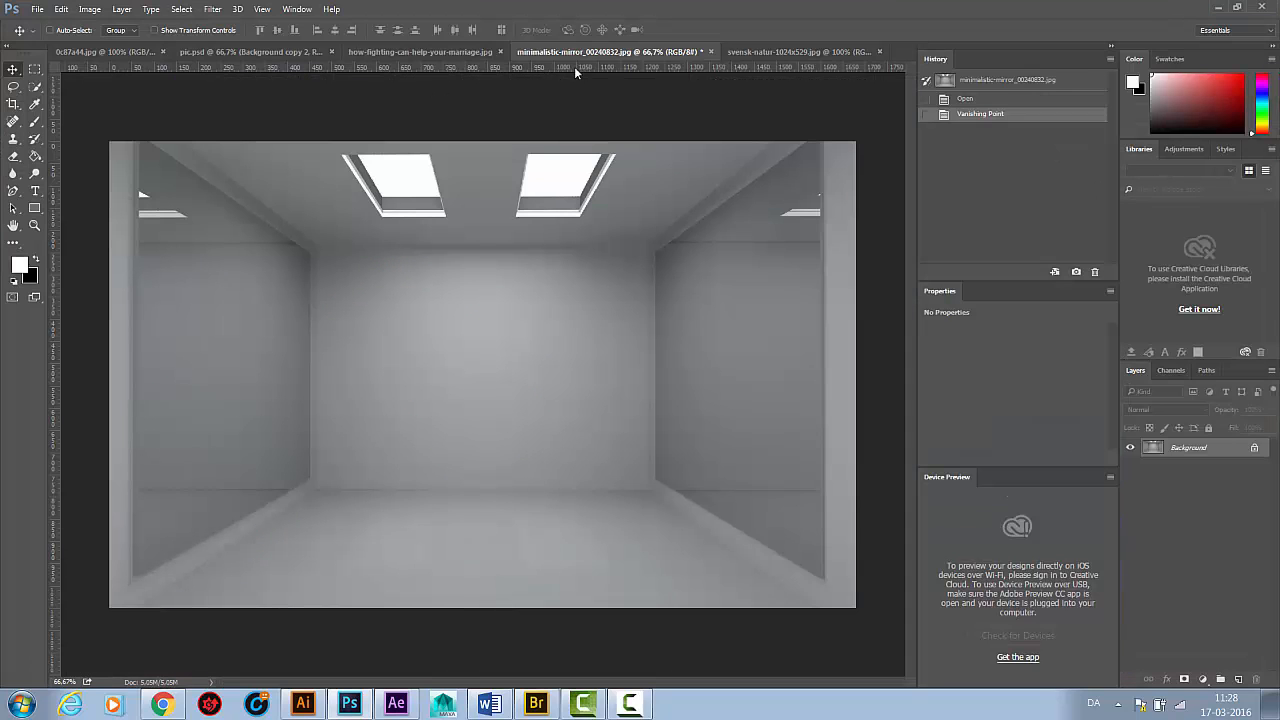
Step: Close minimalistic-mirror_00240832.jpg without saving, and reopen the original file from the image folder
{"action": "left_click", "coordinate": [711, 51]}
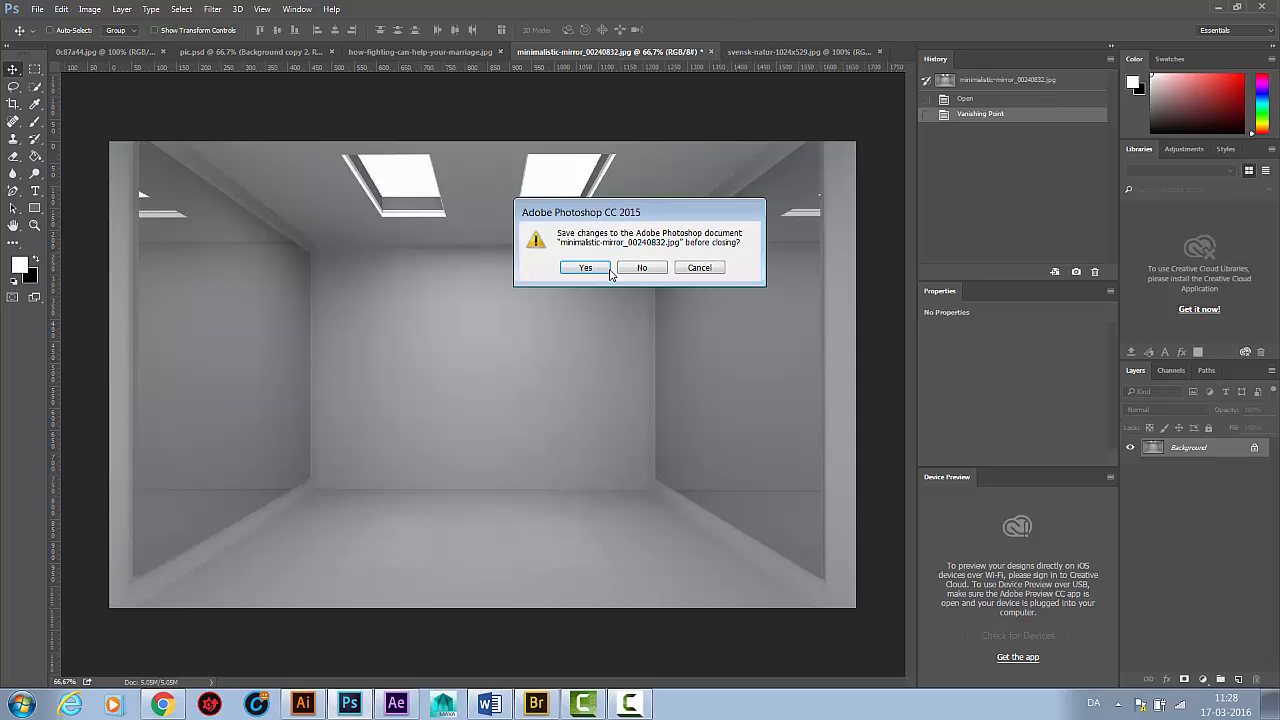
{"action": "left_click", "coordinate": [633, 266]}
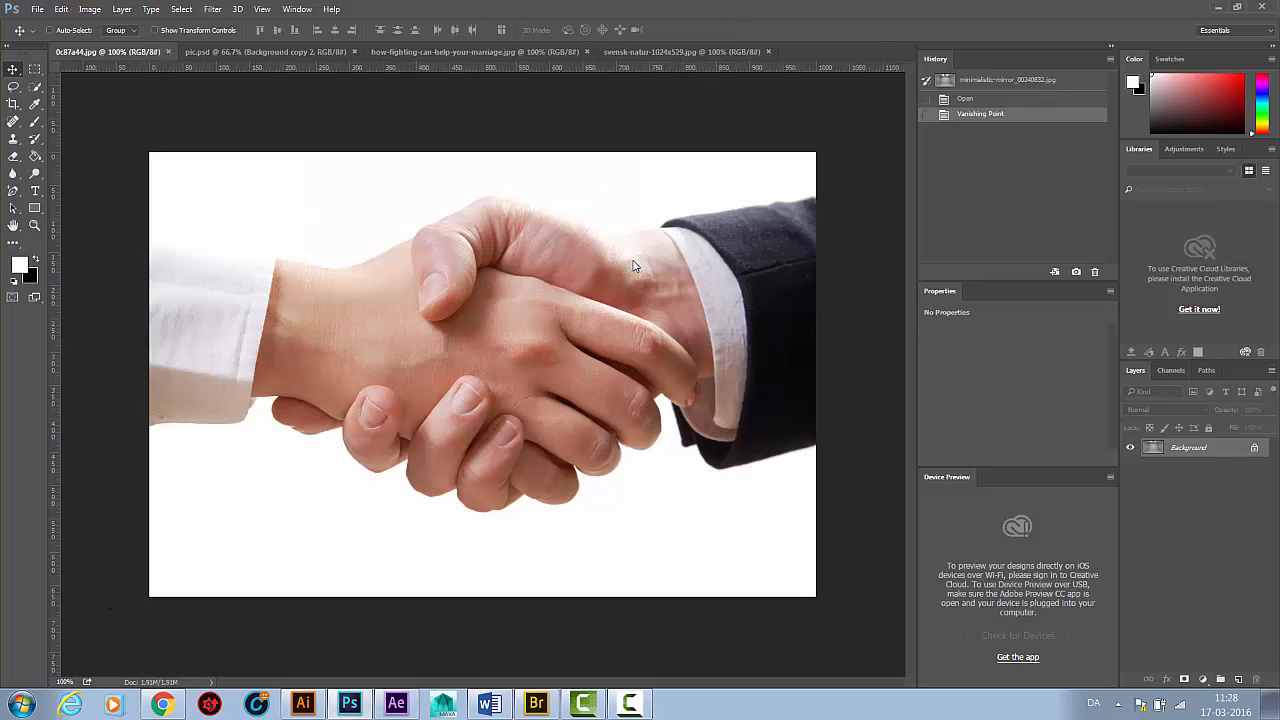
{"action": "left_click", "coordinate": [37, 9]}
{"action": "left_click", "coordinate": [56, 43]}
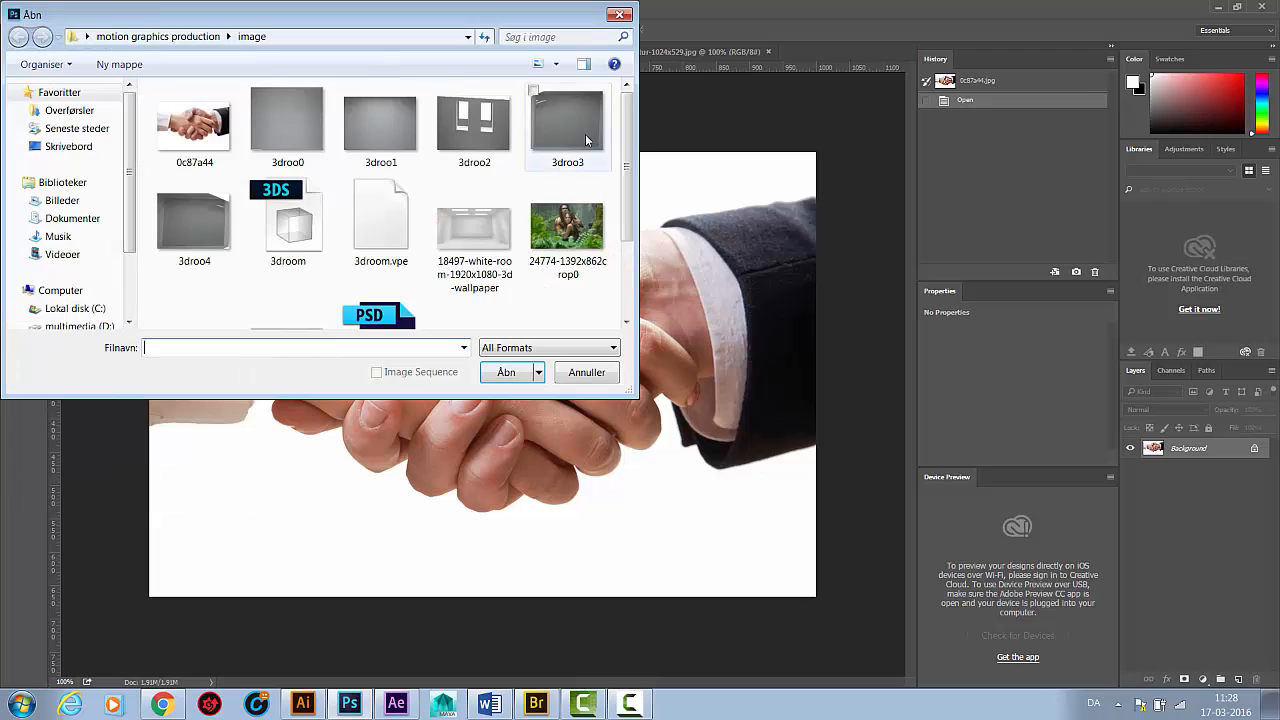
{"action": "left_click_drag", "start_coordinate": [452, 196], "coordinate": [578, 252]}
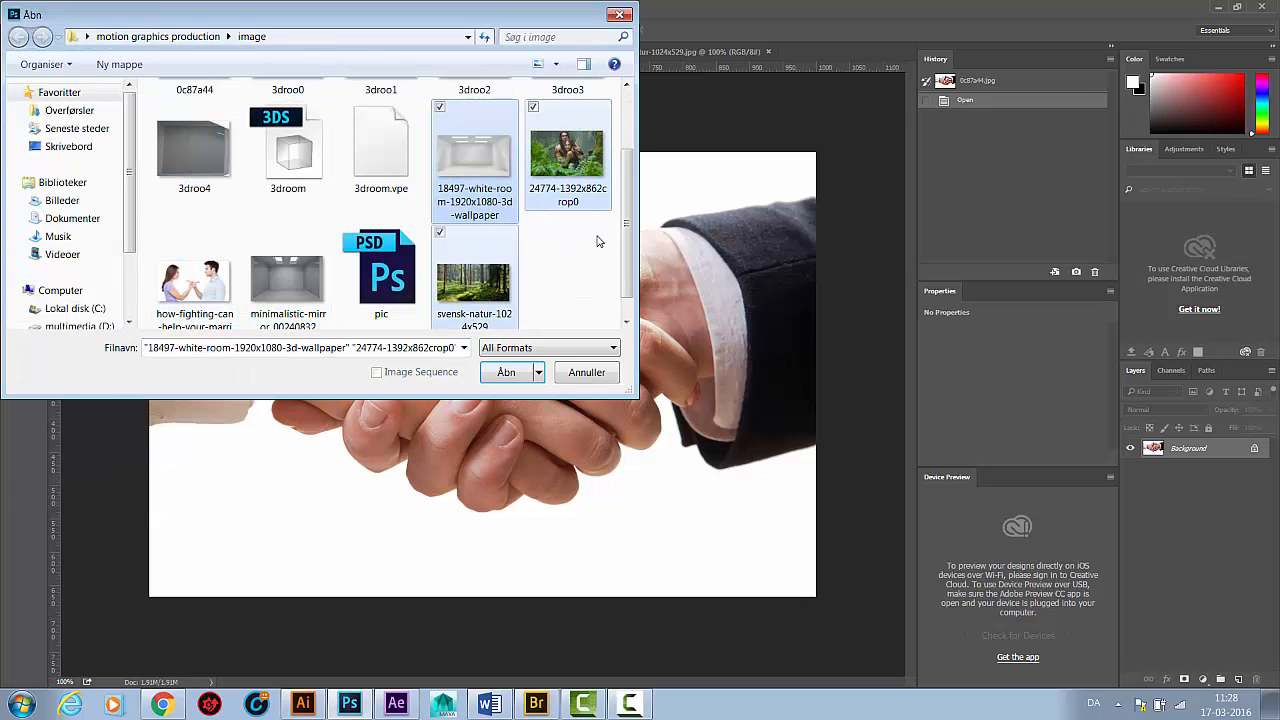
{"action": "scroll", "coordinate": [622, 230], "scroll_direction": "up", "scroll_amount": 1}
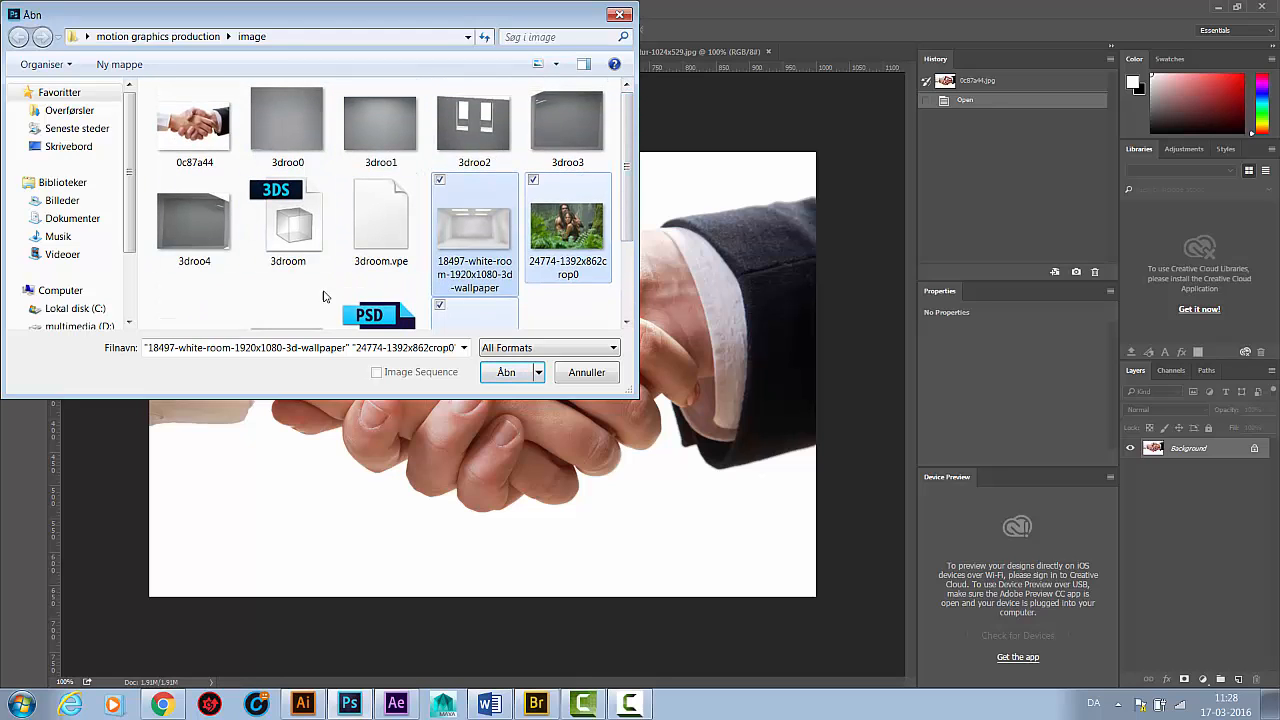
{"action": "left_click", "coordinate": [228, 245]}
{"action": "scroll", "coordinate": [228, 250], "scroll_direction": "down", "scroll_amount": 1}
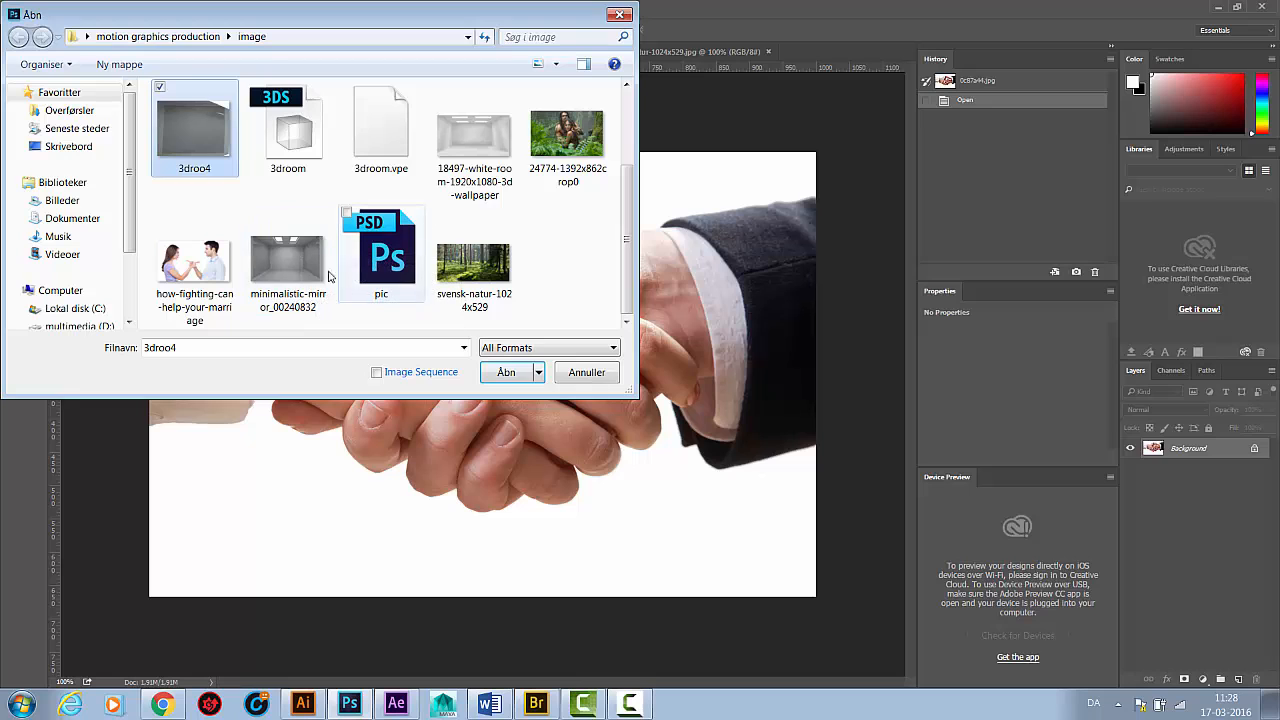
{"action": "left_click", "coordinate": [330, 281]}
{"action": "left_click", "coordinate": [505, 376]}
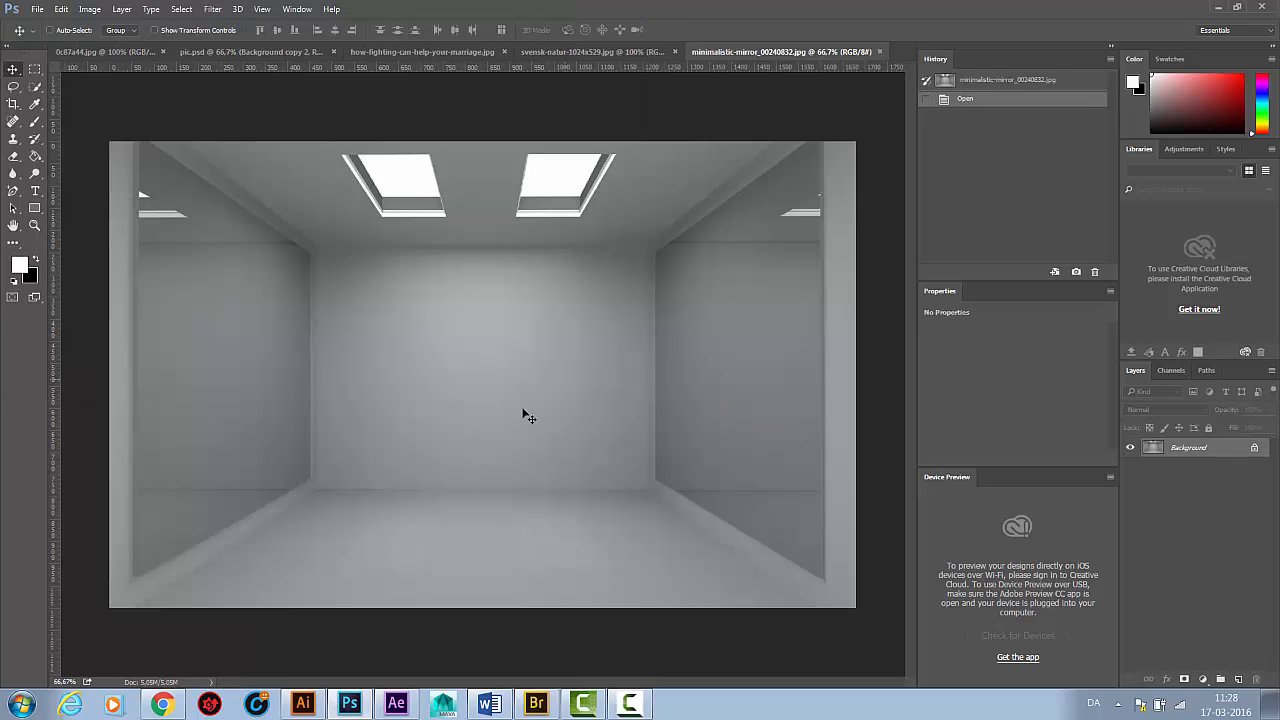
Step: Start the Vanishing Point filter and create a four-corner perspective plane over the room's floor
{"action": "left_click", "coordinate": [211, 10]}
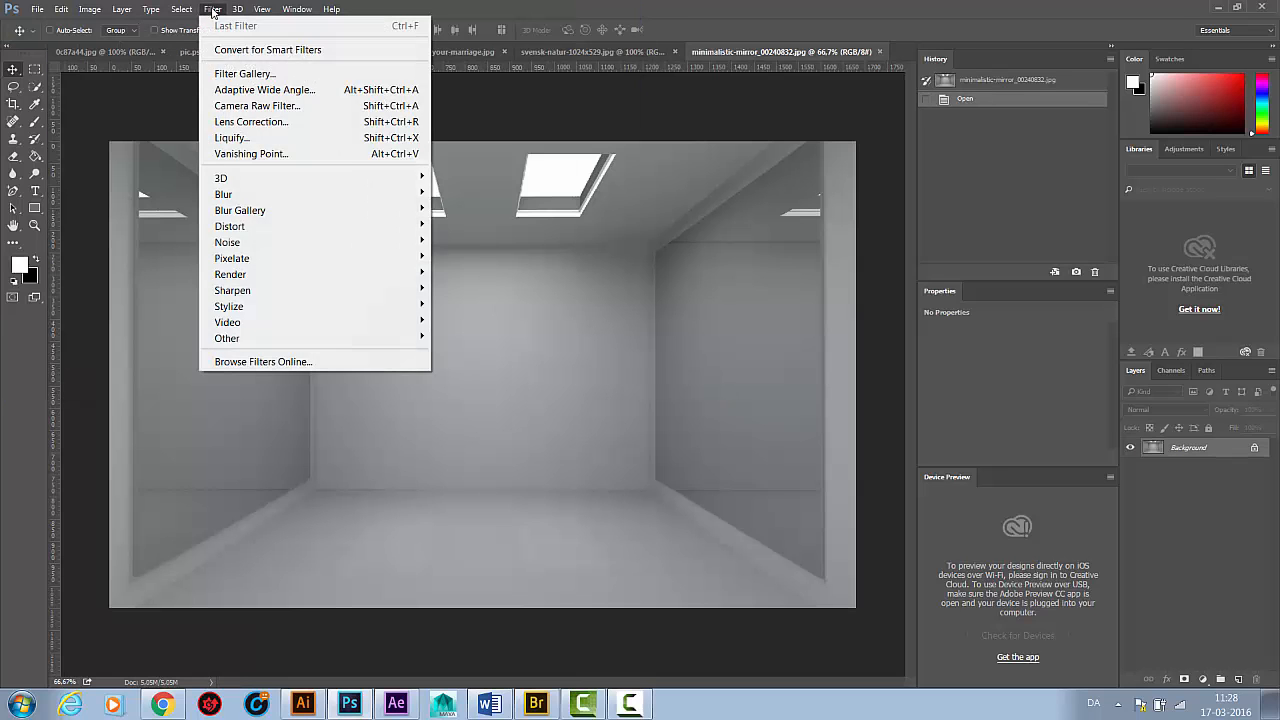
{"action": "left_click", "coordinate": [236, 154]}
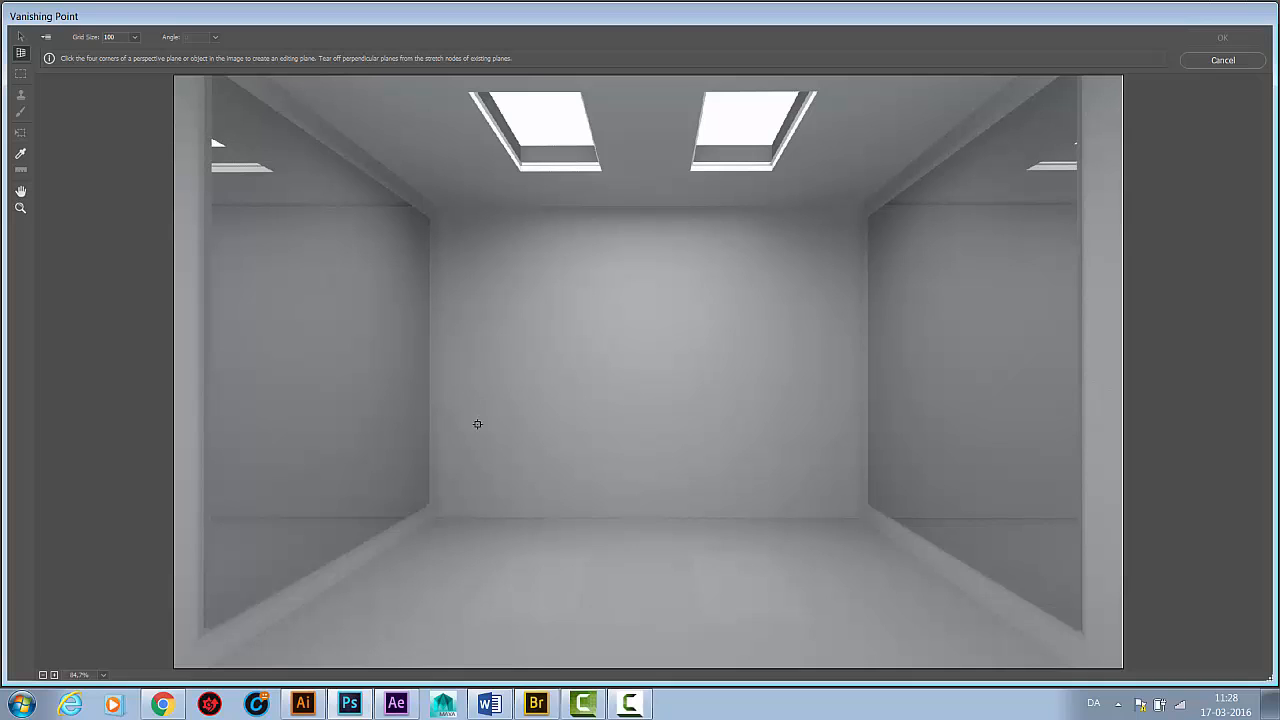
{"action": "left_click", "coordinate": [440, 517]}
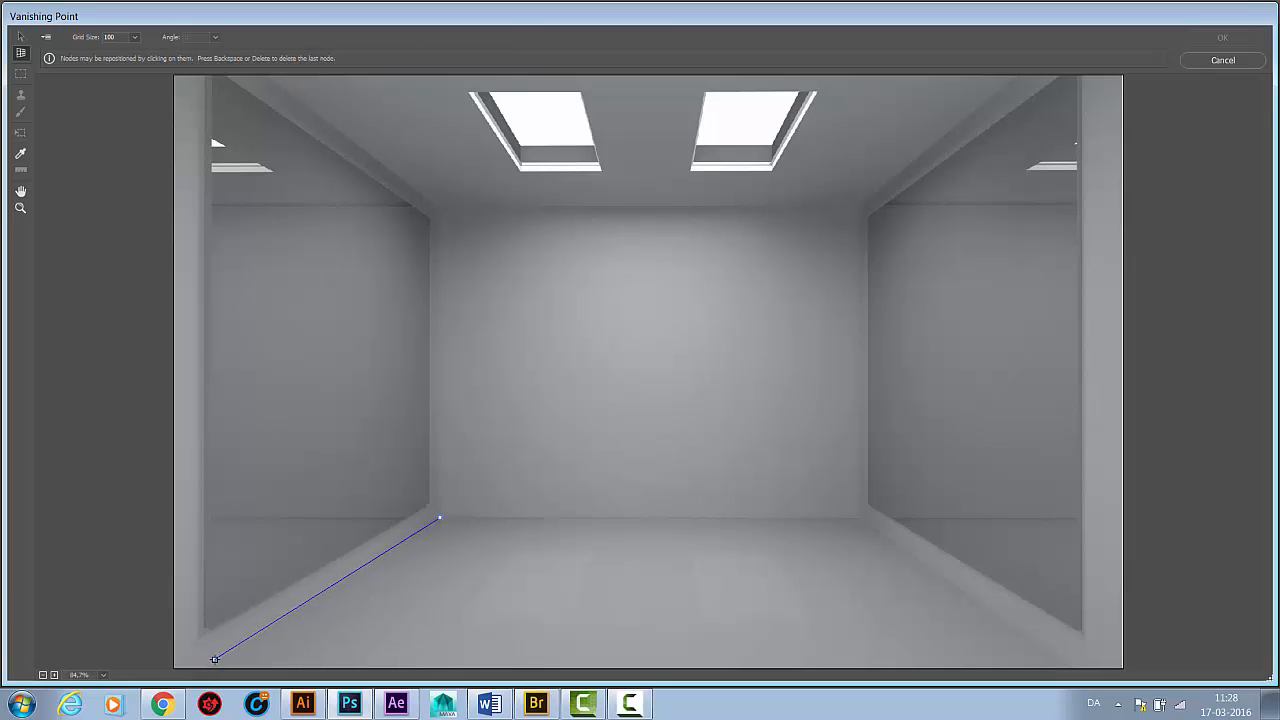
{"action": "left_click", "coordinate": [214, 659]}
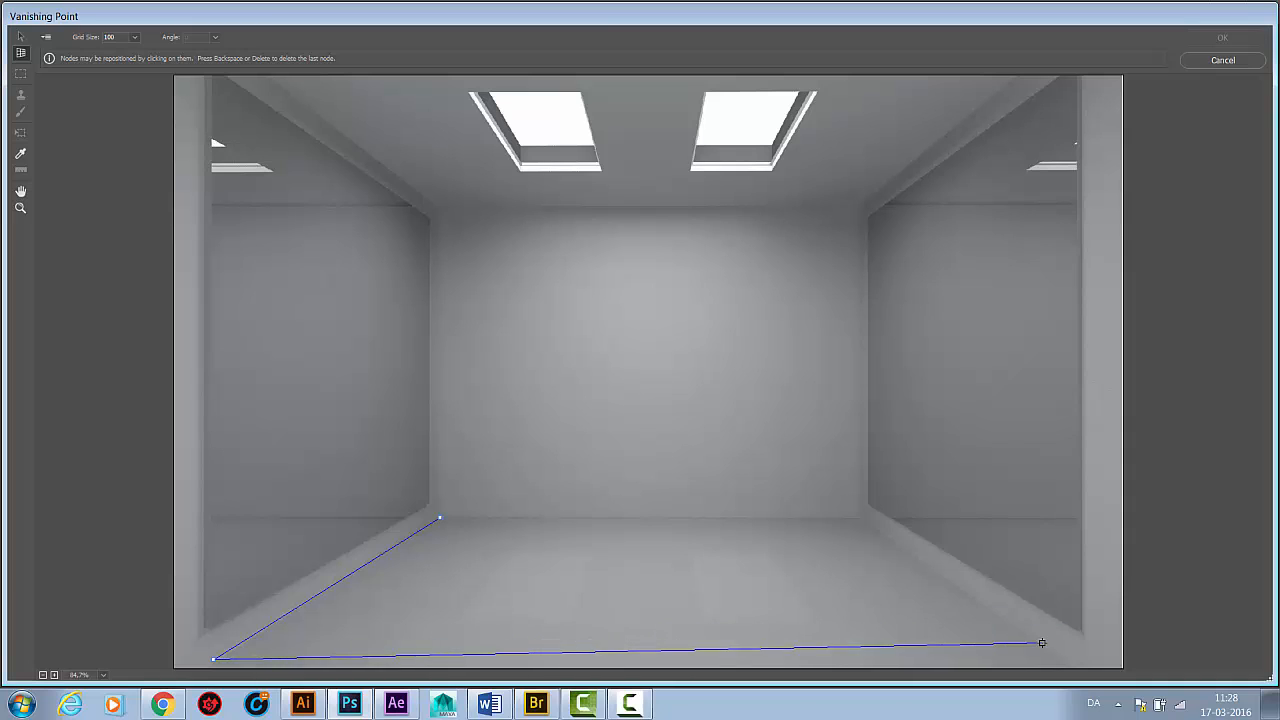
{"action": "left_click", "coordinate": [1047, 649]}
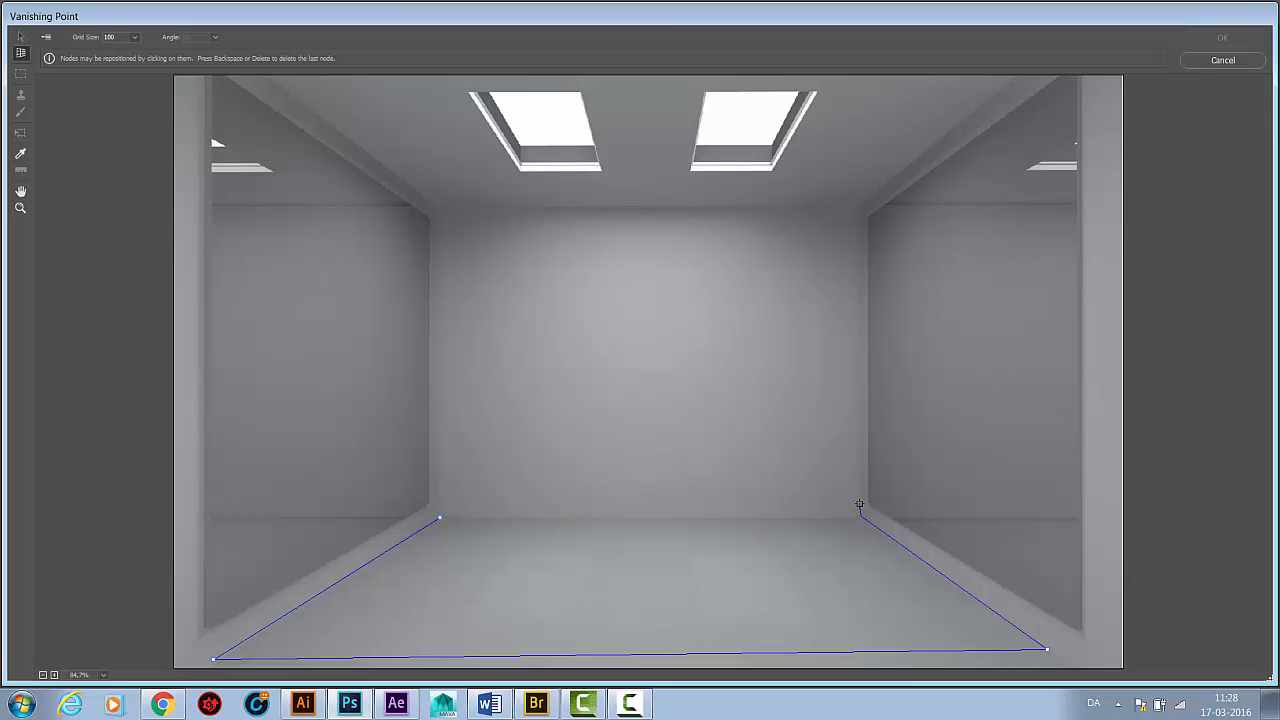
{"action": "left_click", "coordinate": [860, 514]}
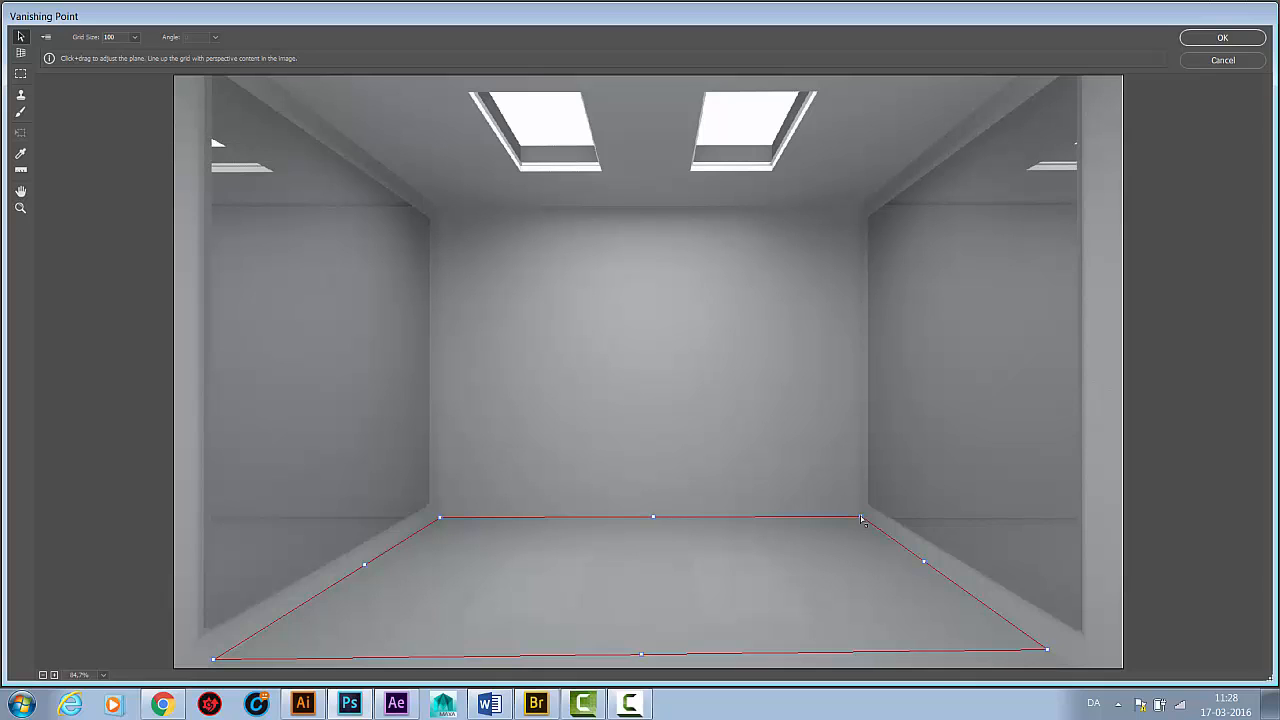
Step: Align the floor plane's rear corners with the back wall and extend its front edge to the image's lower border
{"action": "left_click_drag", "start_coordinate": [861, 520], "coordinate": [864, 515]}
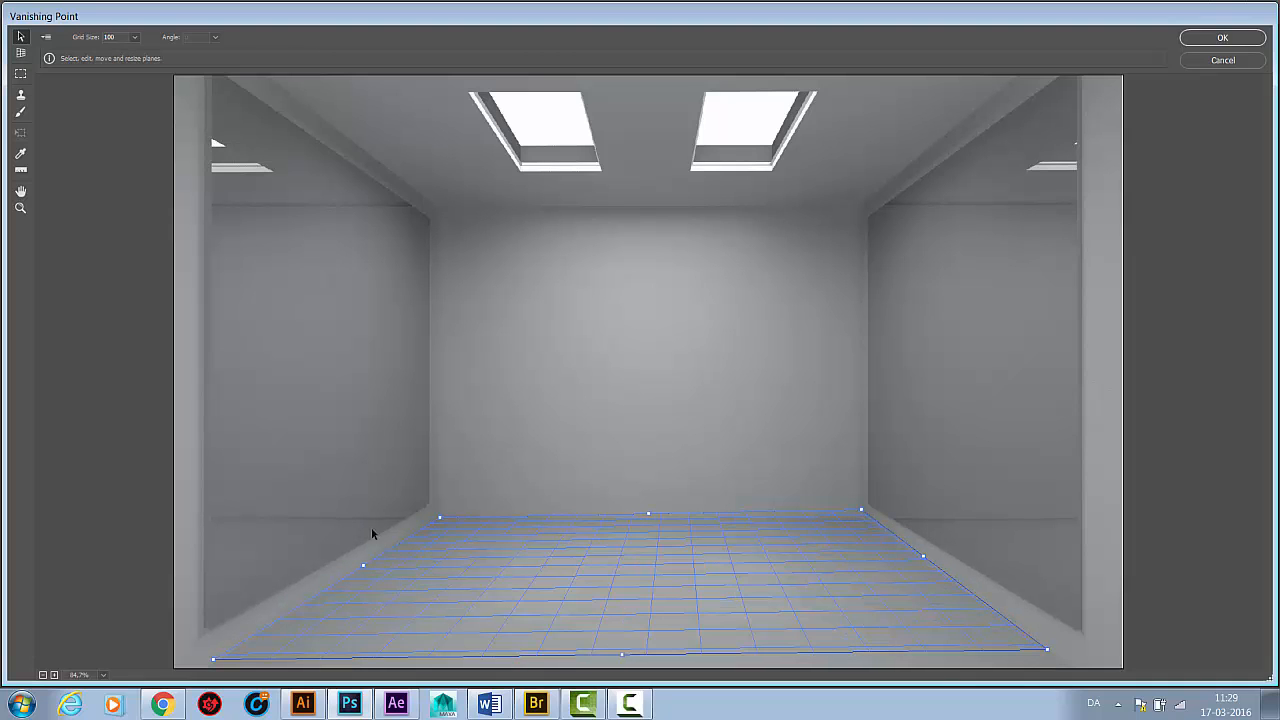
{"action": "left_click_drag", "start_coordinate": [439, 517], "coordinate": [439, 521]}
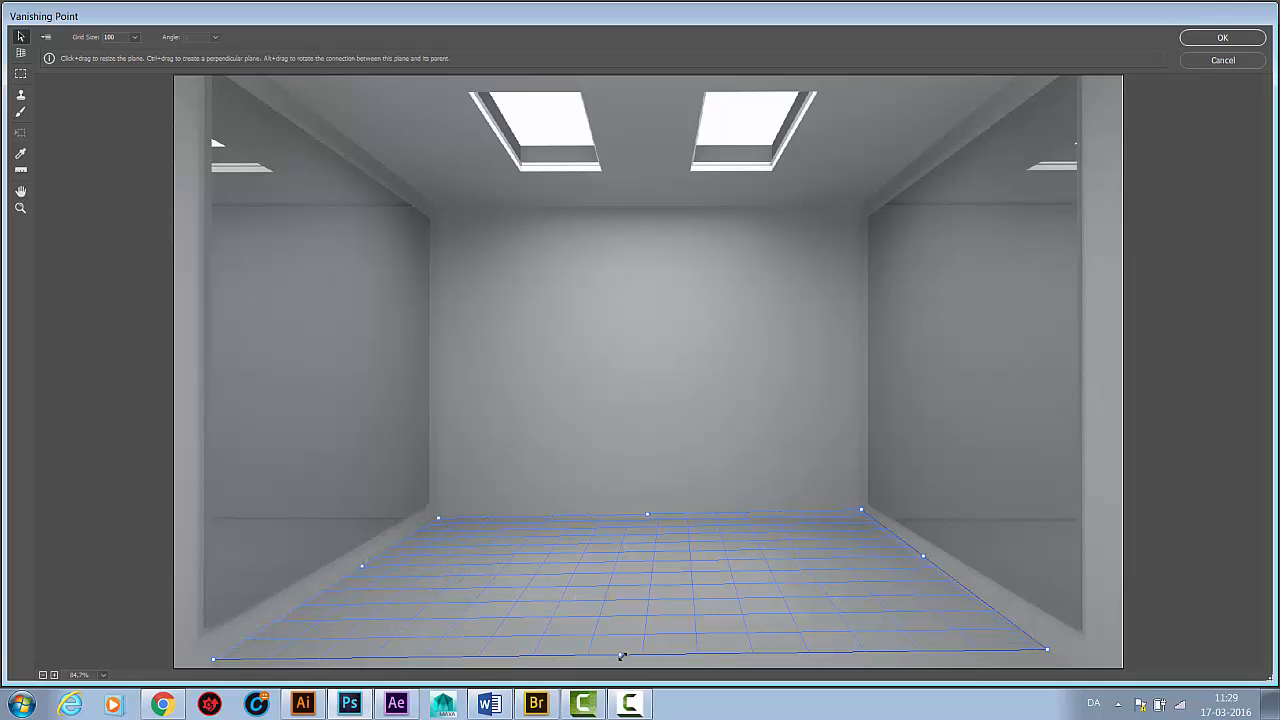
{"action": "left_click_drag", "start_coordinate": [618, 655], "coordinate": [621, 676]}
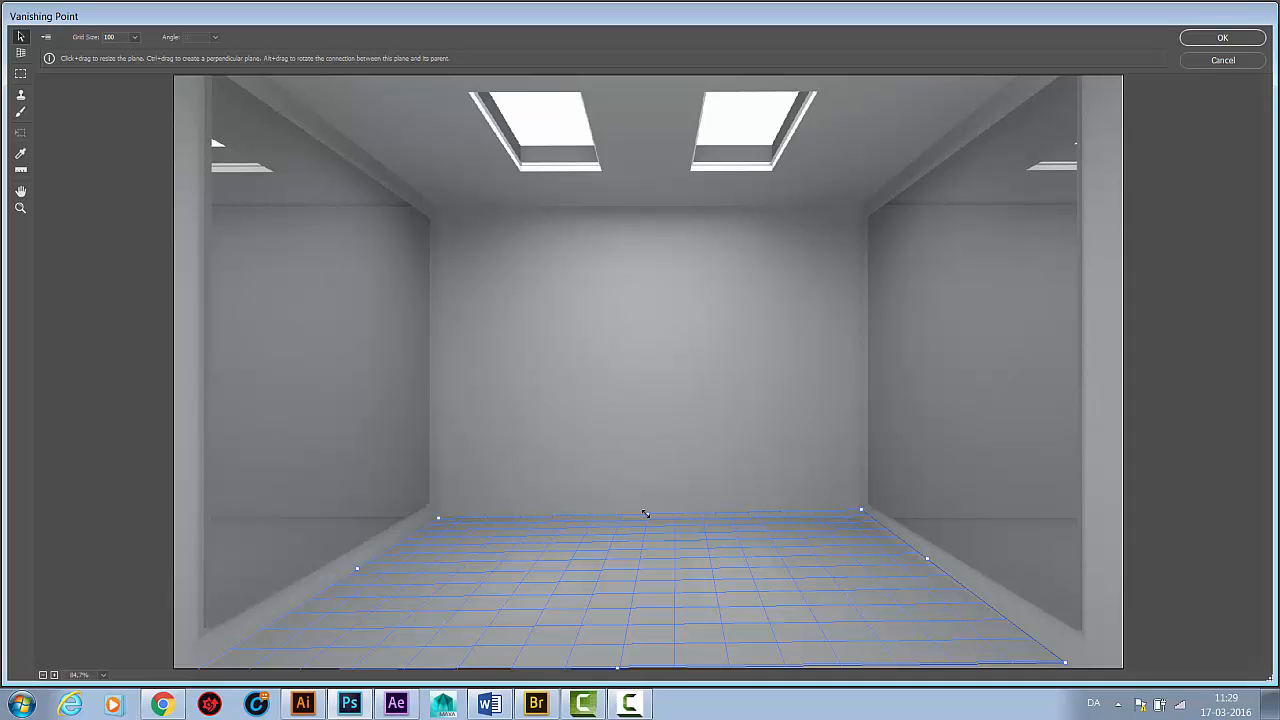
Step: Pull a perpendicular plane up from the floor's rear edge and fit its corners and sides to the back wall
{"action": "left_click_drag", "start_coordinate": [645, 514], "coordinate": [637, 202]}
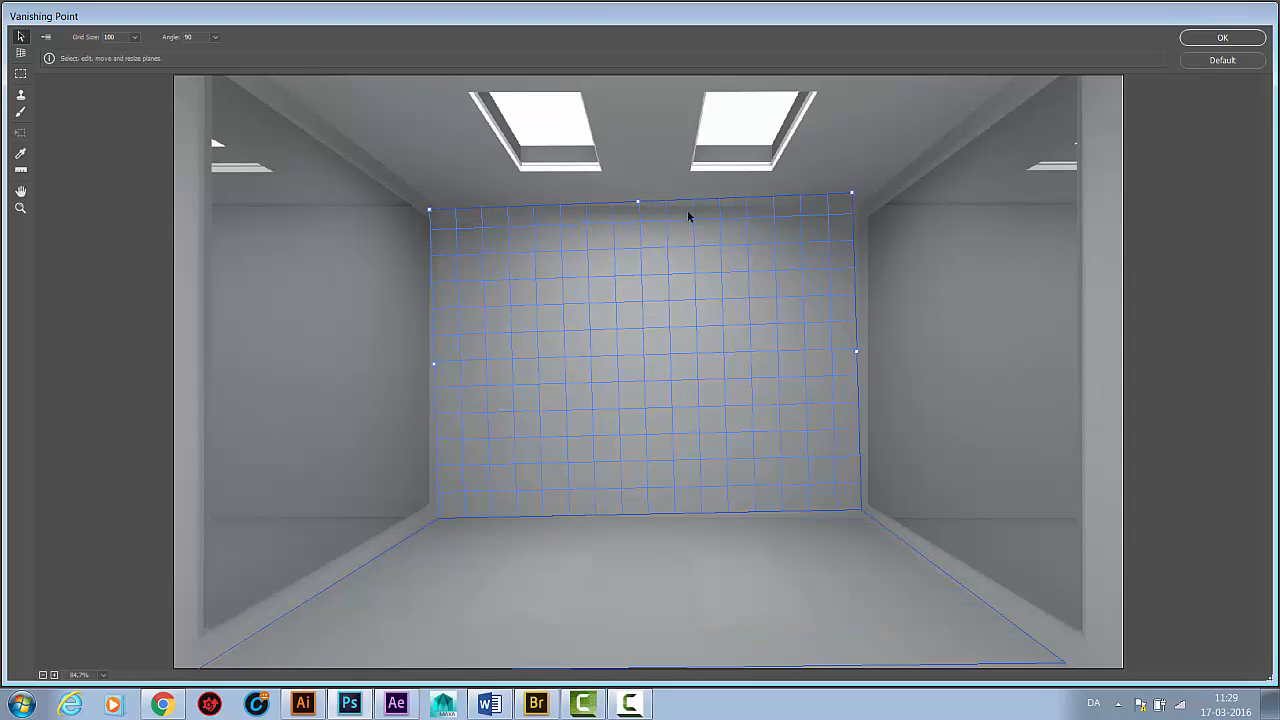
{"action": "left_click_drag", "start_coordinate": [855, 196], "coordinate": [851, 208]}
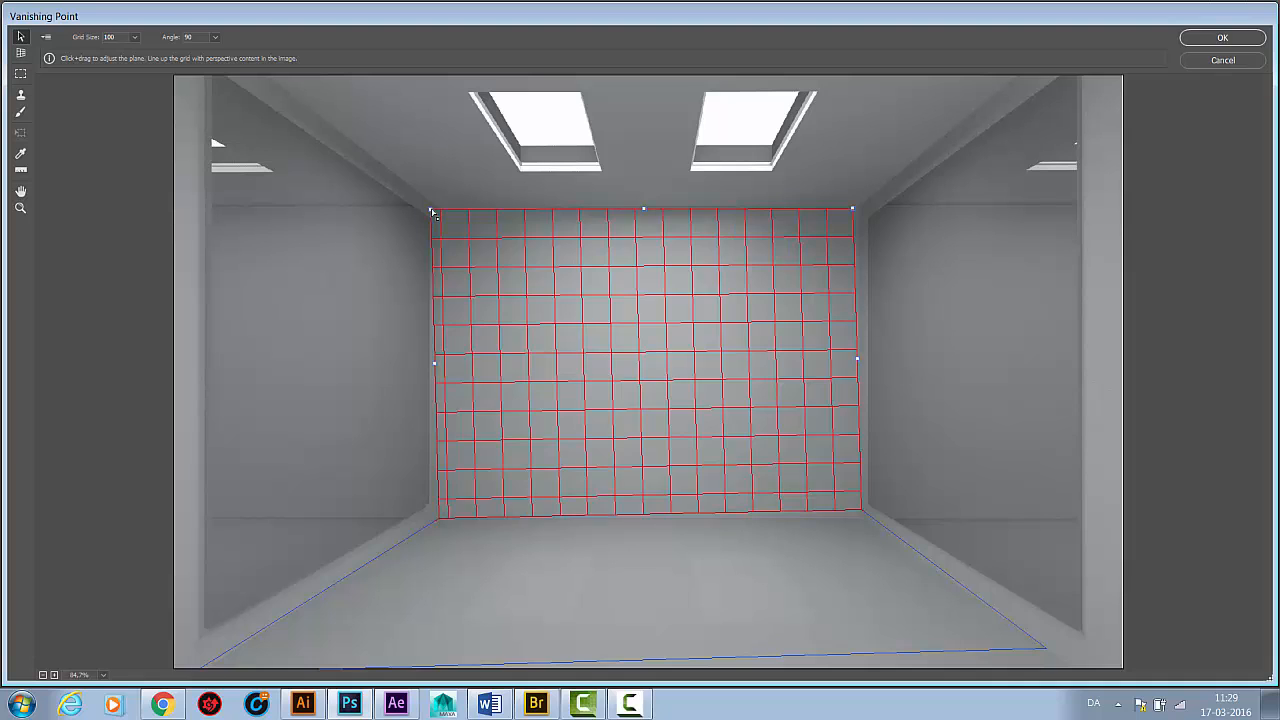
{"action": "left_click_drag", "start_coordinate": [430, 209], "coordinate": [429, 209]}
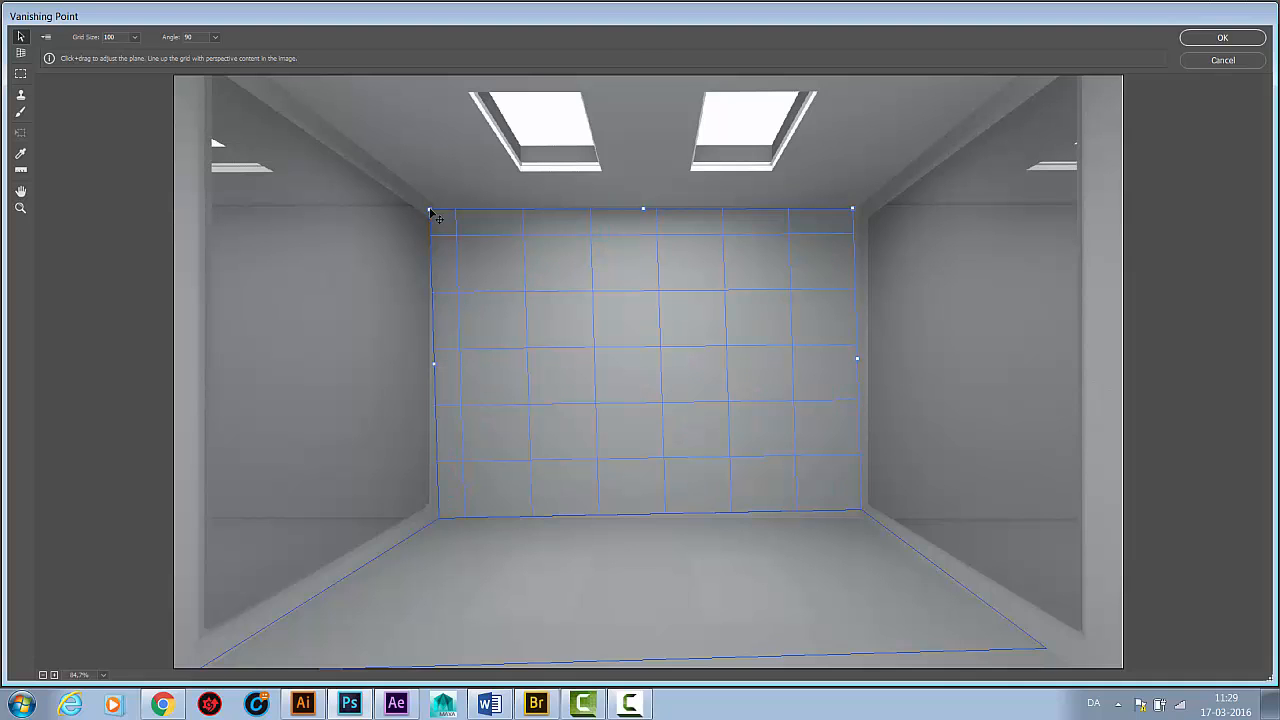
{"action": "left_click_drag", "start_coordinate": [853, 209], "coordinate": [856, 213]}
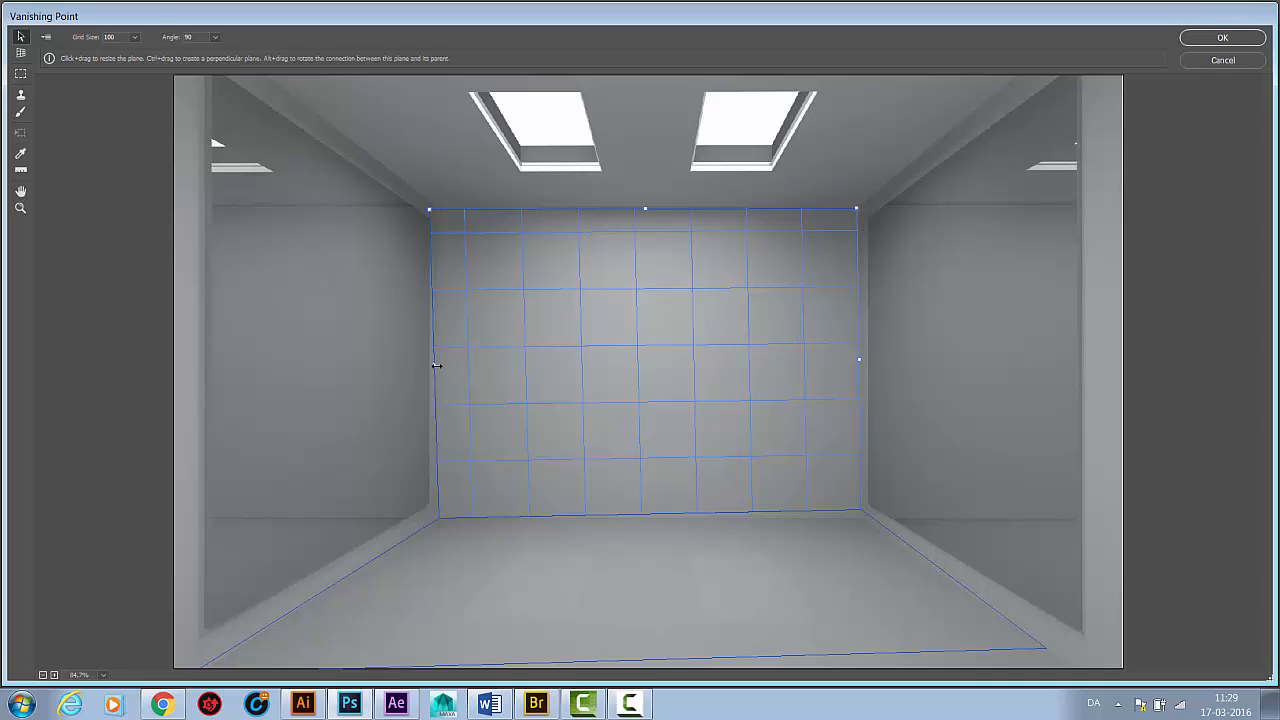
{"action": "left_click_drag", "start_coordinate": [437, 366], "coordinate": [430, 364]}
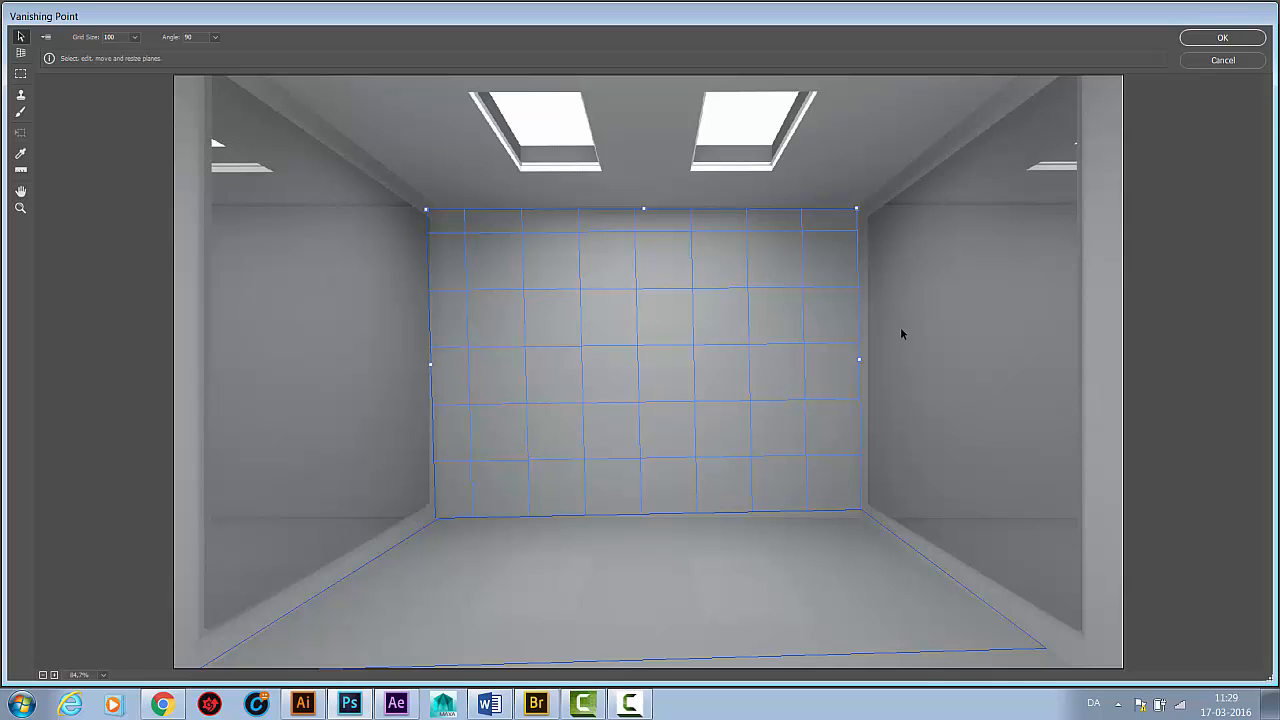
{"action": "left_click_drag", "start_coordinate": [859, 361], "coordinate": [867, 359]}
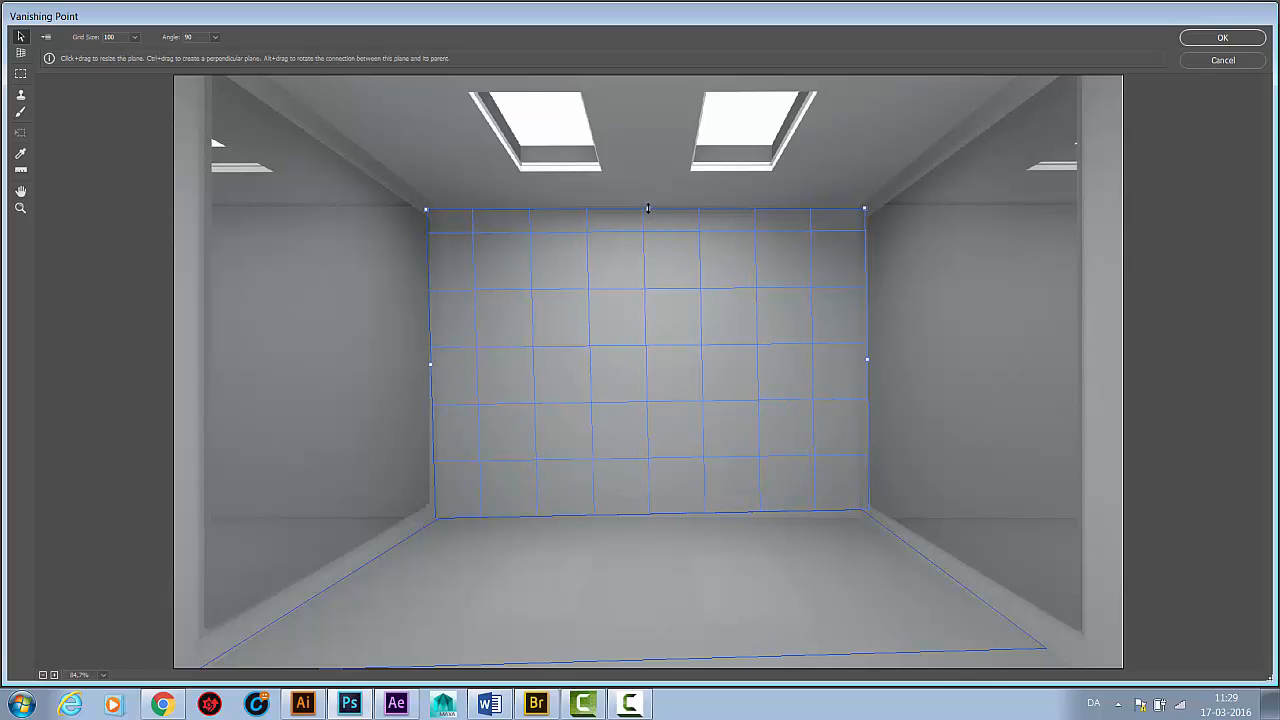
Step: Add connected perpendicular planes for the ceiling and left wall, extending the wall plane to the image's left border
{"action": "left_click_drag", "start_coordinate": [648, 208], "coordinate": [641, 4]}
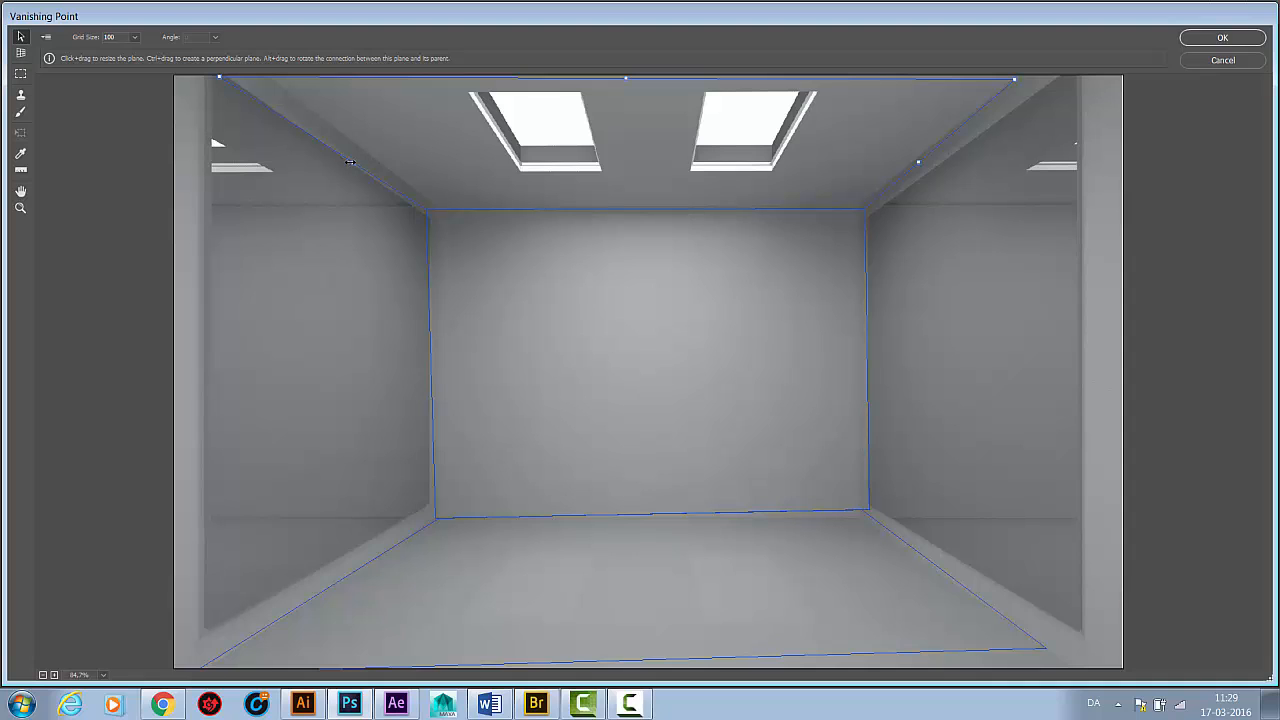
{"action": "left_click_drag", "start_coordinate": [350, 162], "coordinate": [338, 572]}
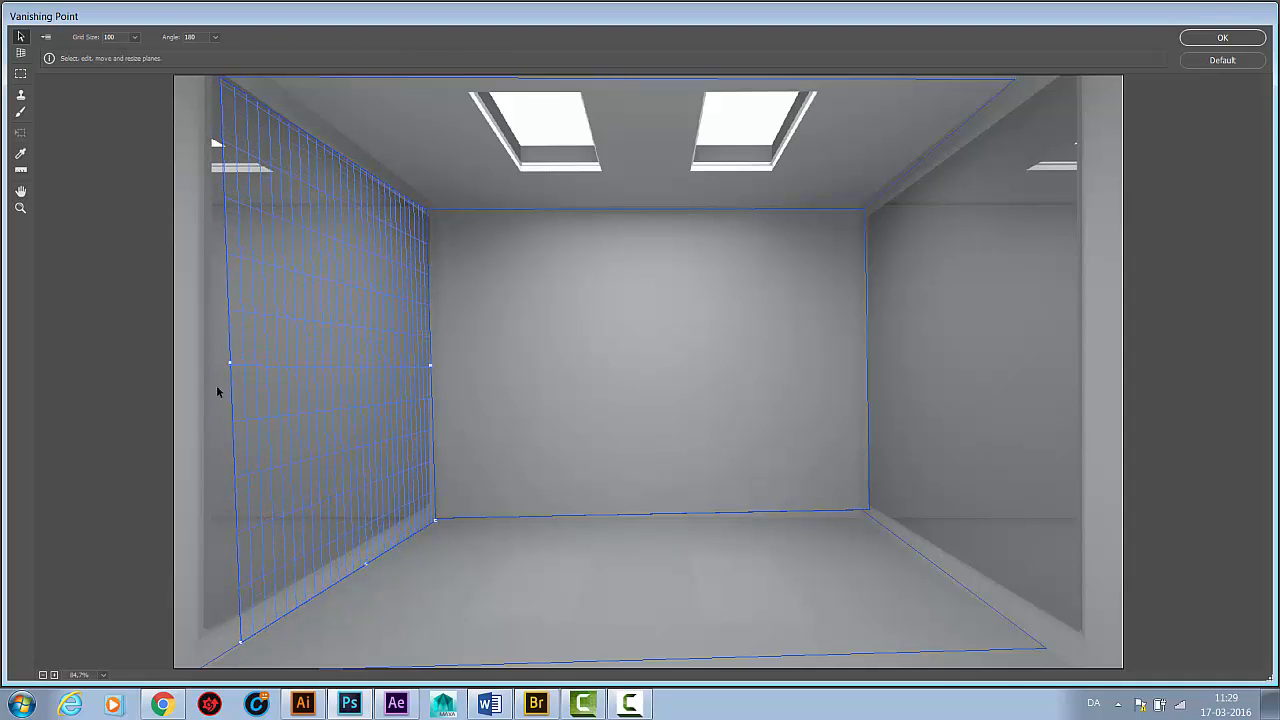
{"action": "left_click_drag", "start_coordinate": [230, 364], "coordinate": [172, 393]}
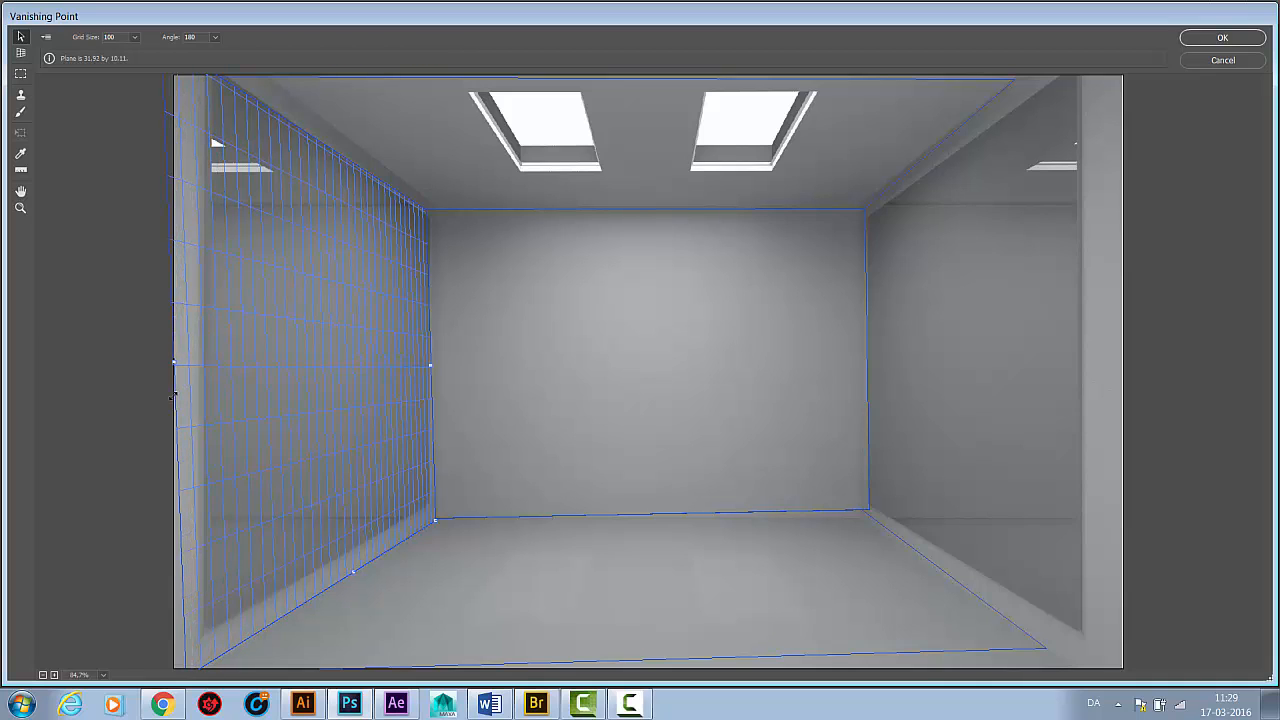
Step: Pull a connected perpendicular plane down from the ceiling's edge over the right wall and extend it to the image's right border
{"action": "left_click", "coordinate": [948, 135]}
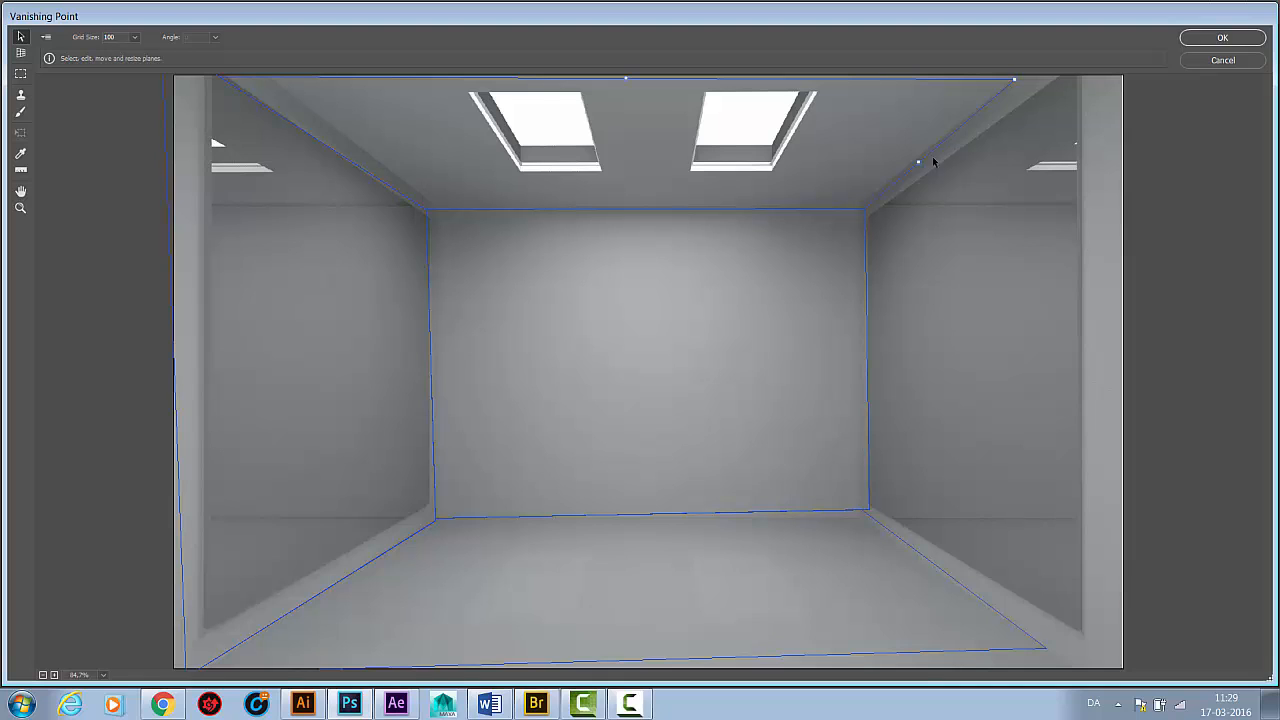
{"action": "left_click_drag", "start_coordinate": [918, 160], "coordinate": [960, 551]}
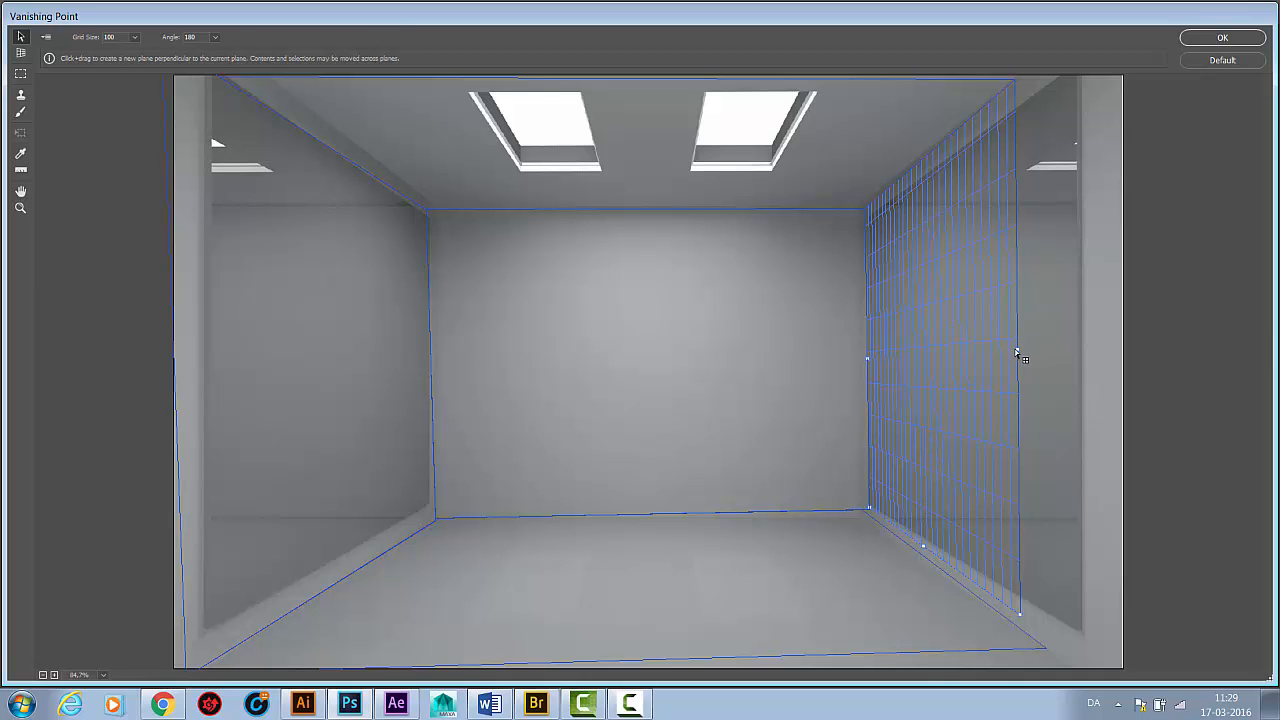
{"action": "left_click_drag", "start_coordinate": [1020, 354], "coordinate": [1119, 334]}
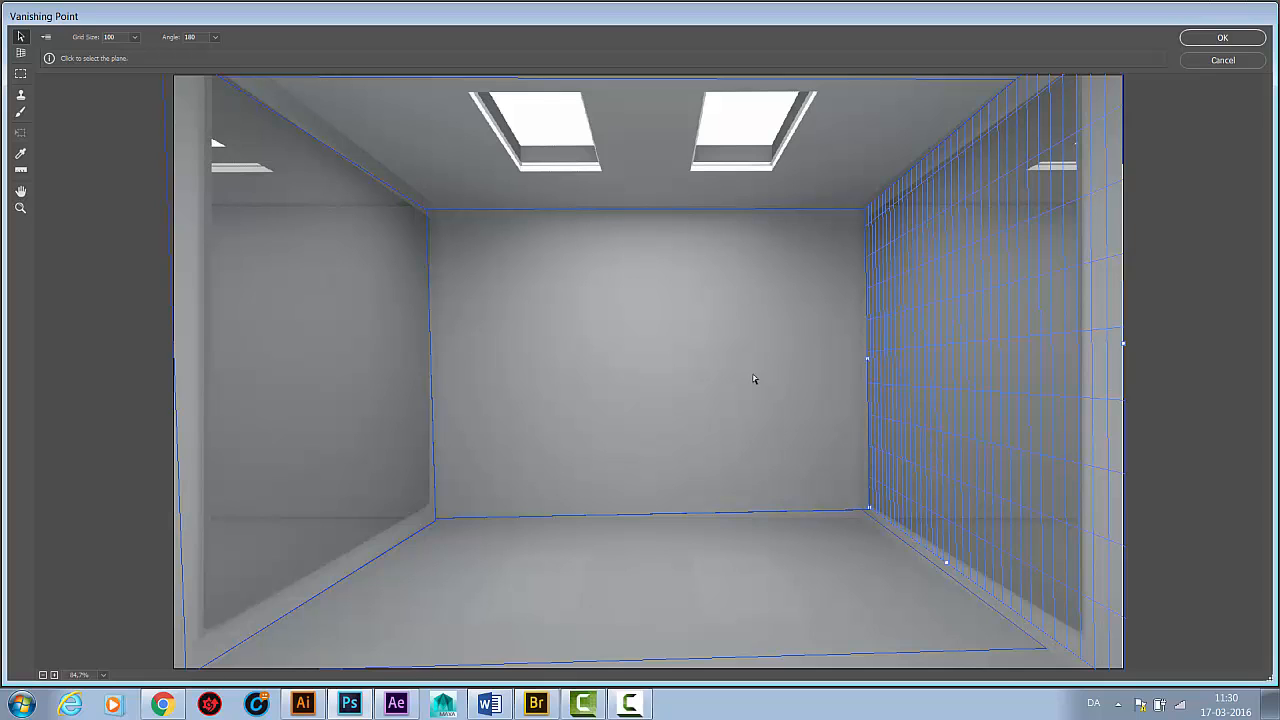
Step: Check the Vanishing Point export commands for the After Effects (.vpe) option
{"action": "left_click", "coordinate": [46, 38]}
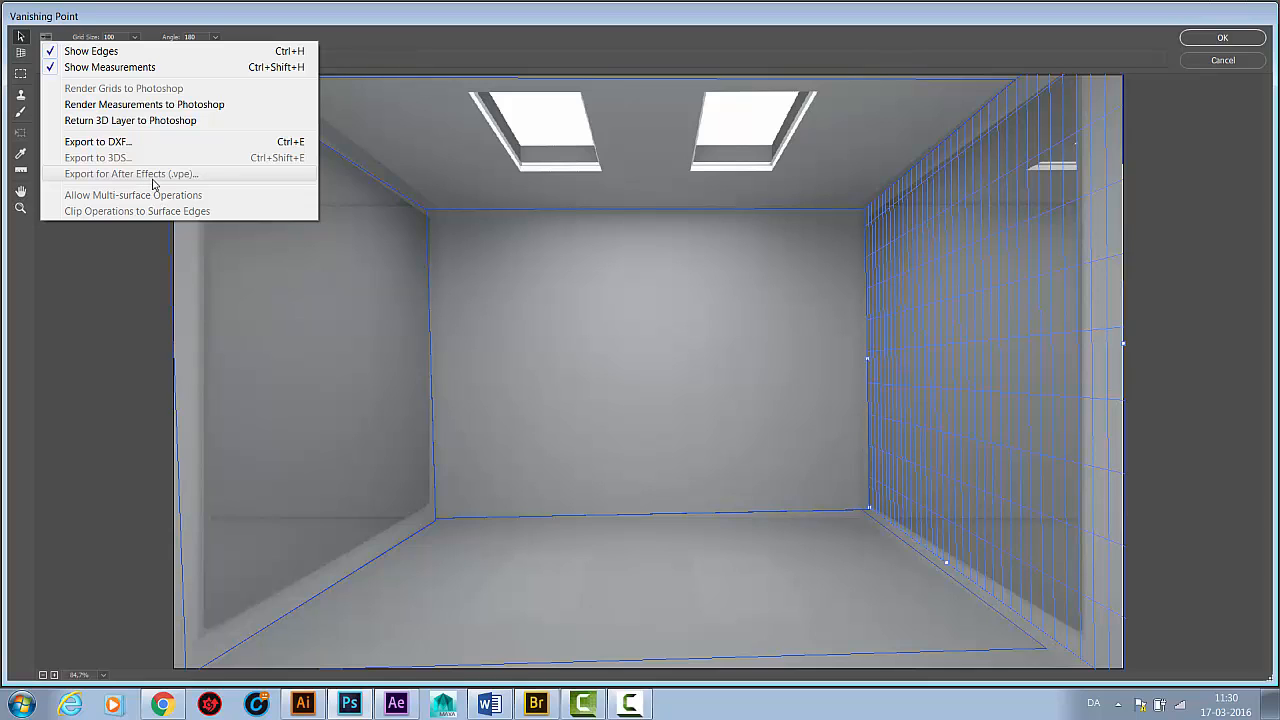
{"action": "left_click", "coordinate": [141, 293]}
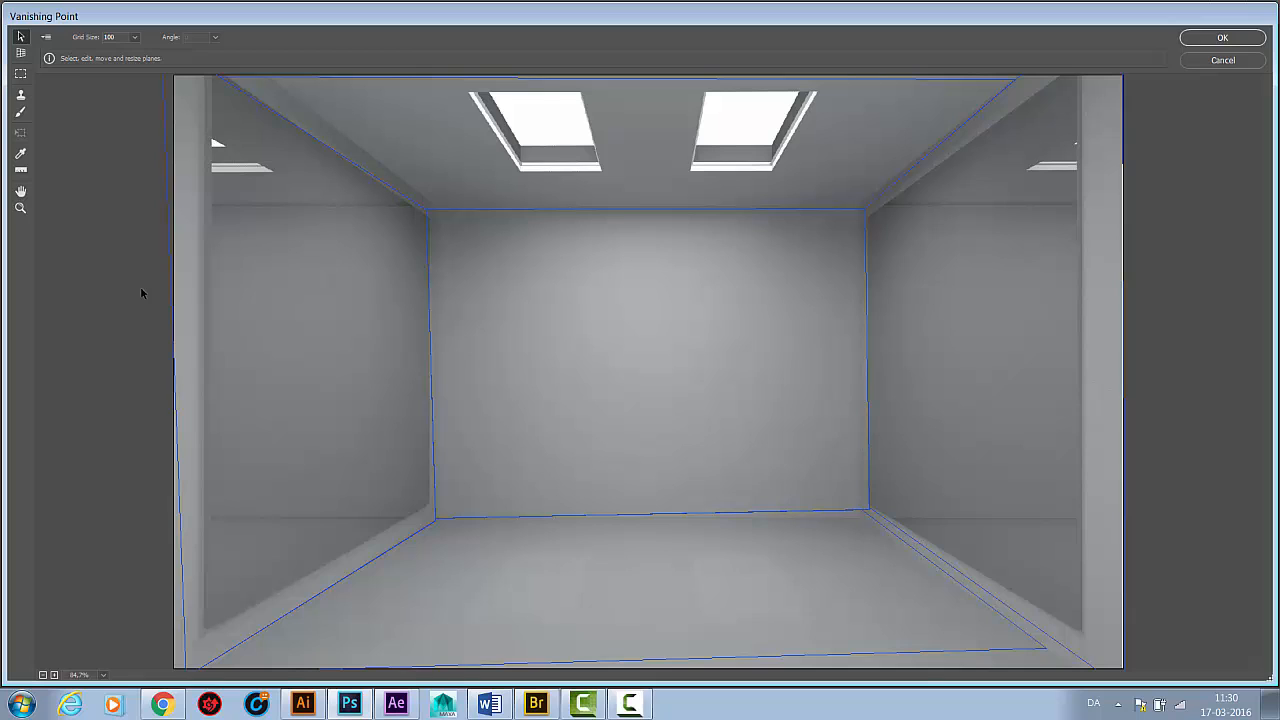
{"action": "left_click", "coordinate": [44, 40]}
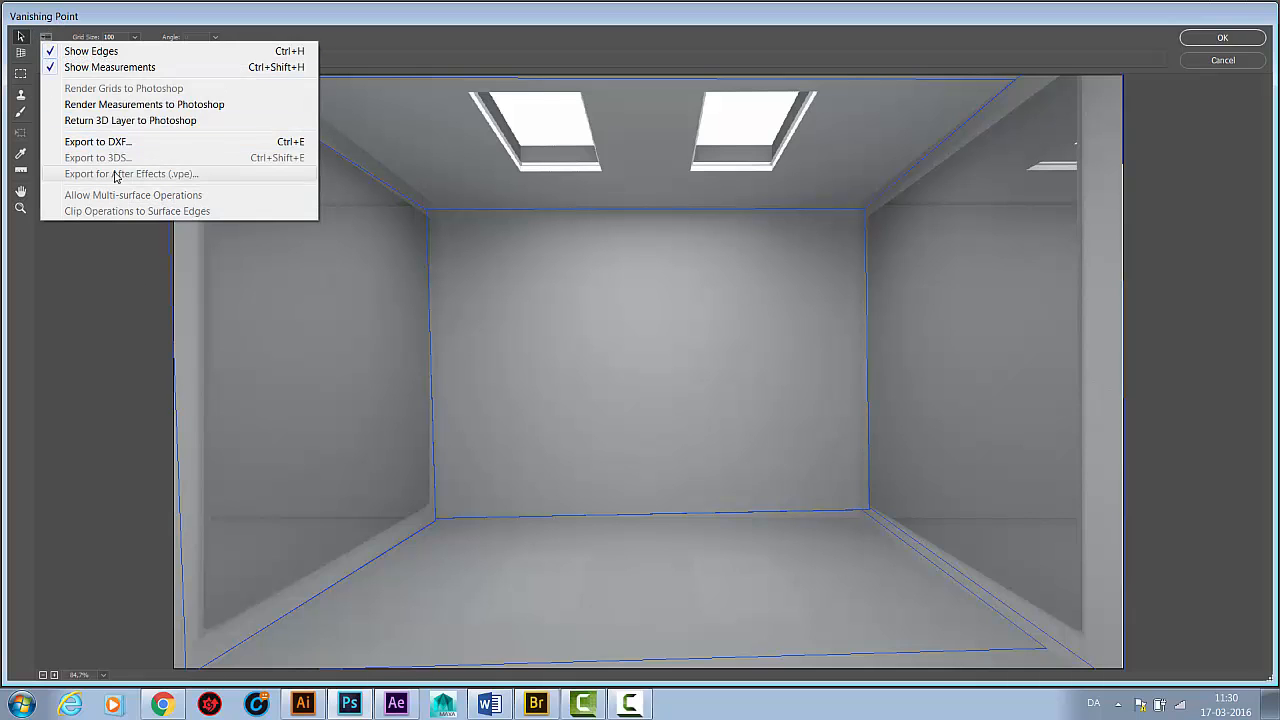
{"action": "left_click", "coordinate": [79, 270]}
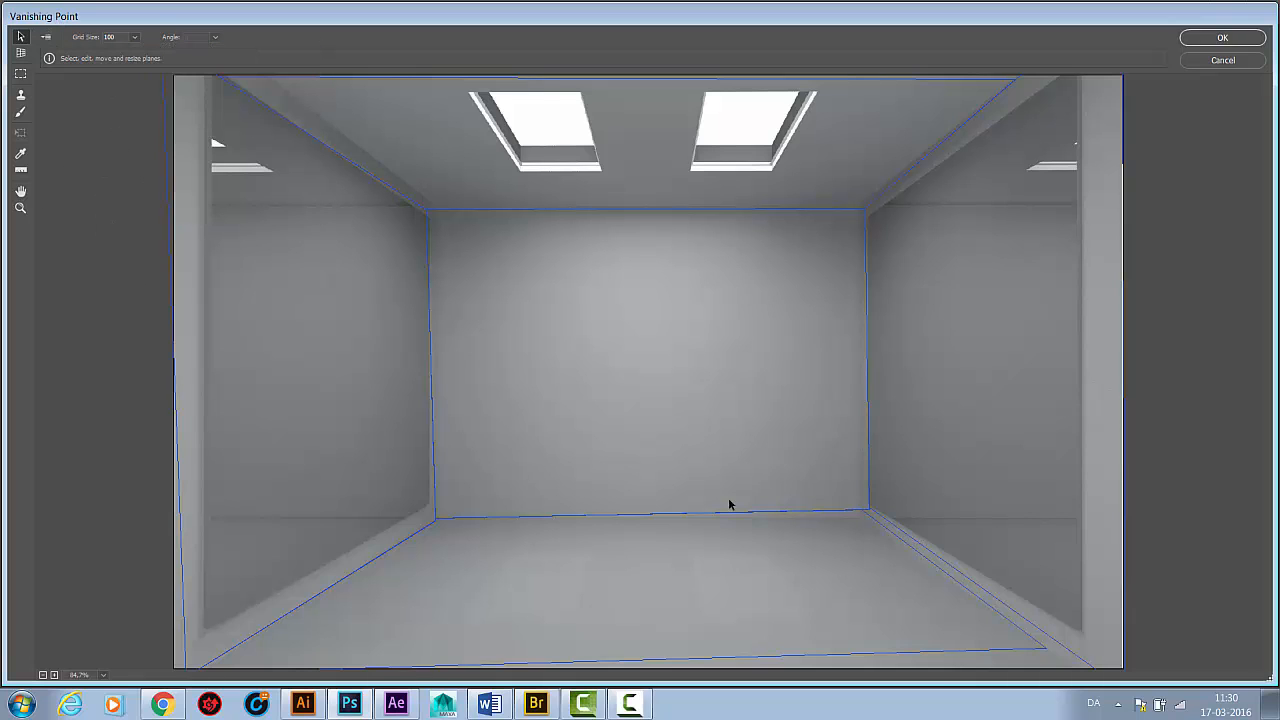
{"action": "left_click", "coordinate": [20, 52]}
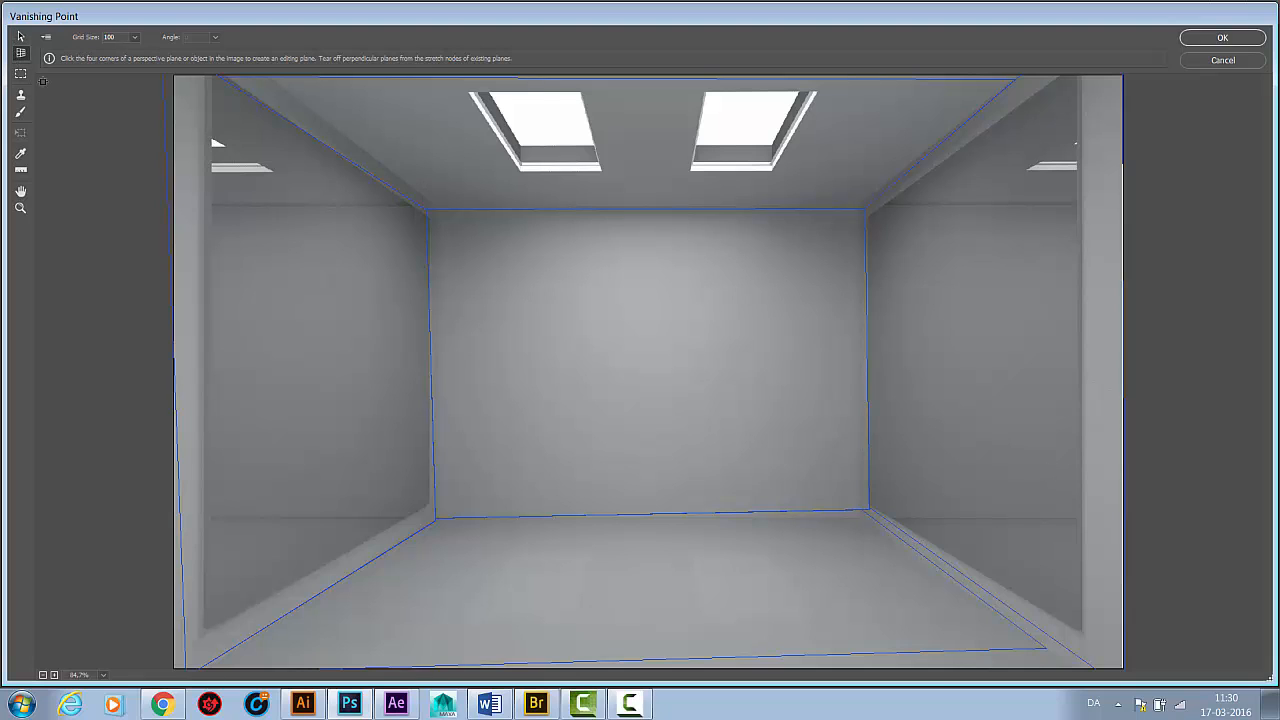
{"action": "left_click", "coordinate": [46, 38]}
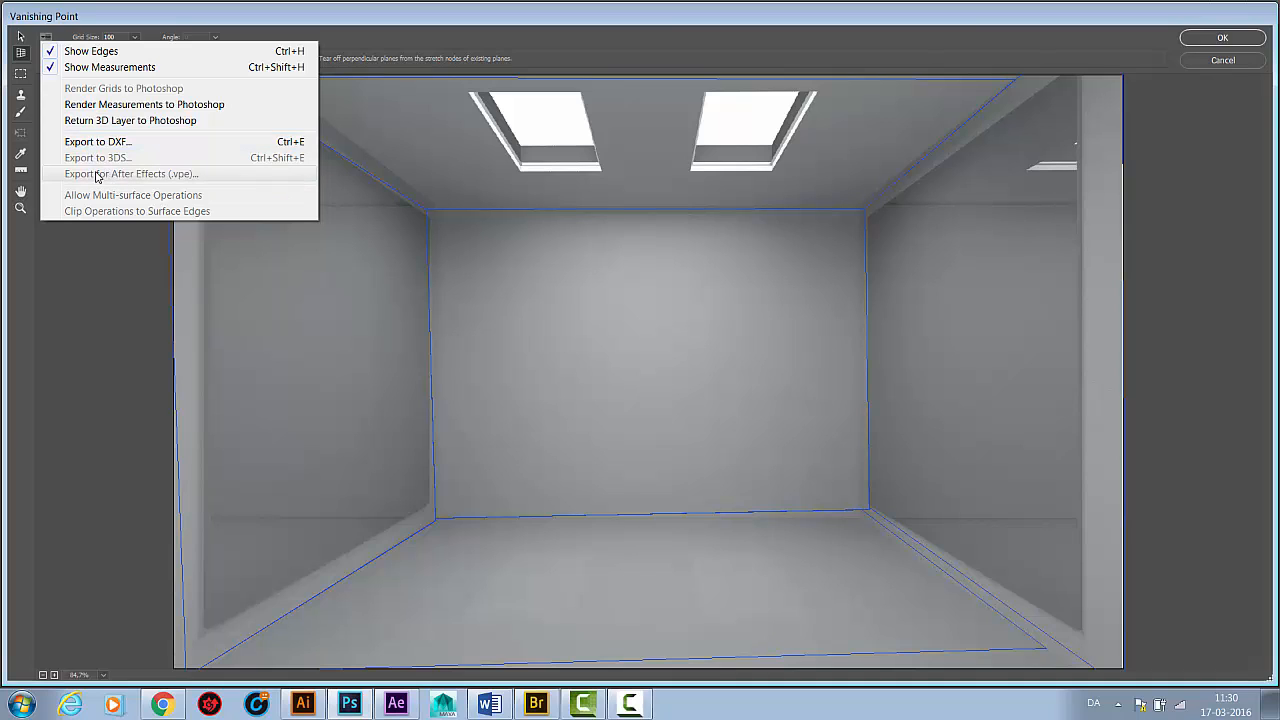
{"action": "left_click", "coordinate": [98, 310]}
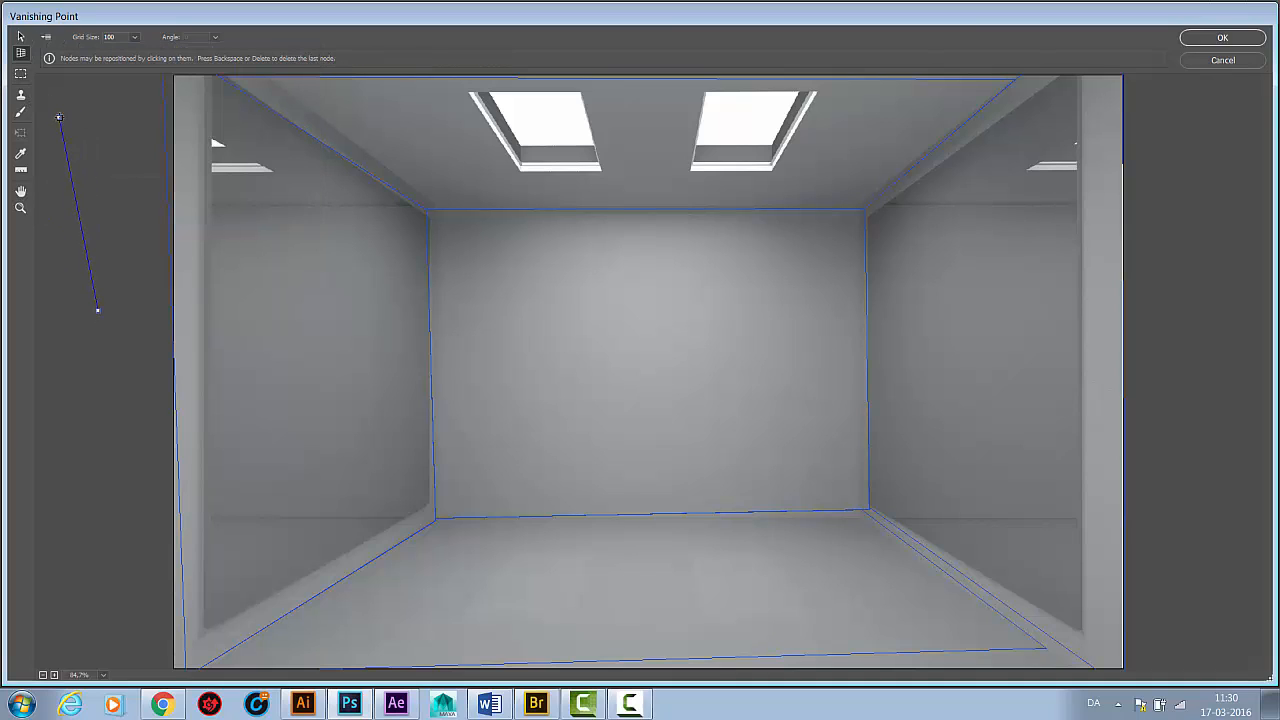
{"action": "left_click", "coordinate": [59, 117]}
{"action": "left_click", "coordinate": [21, 37]}
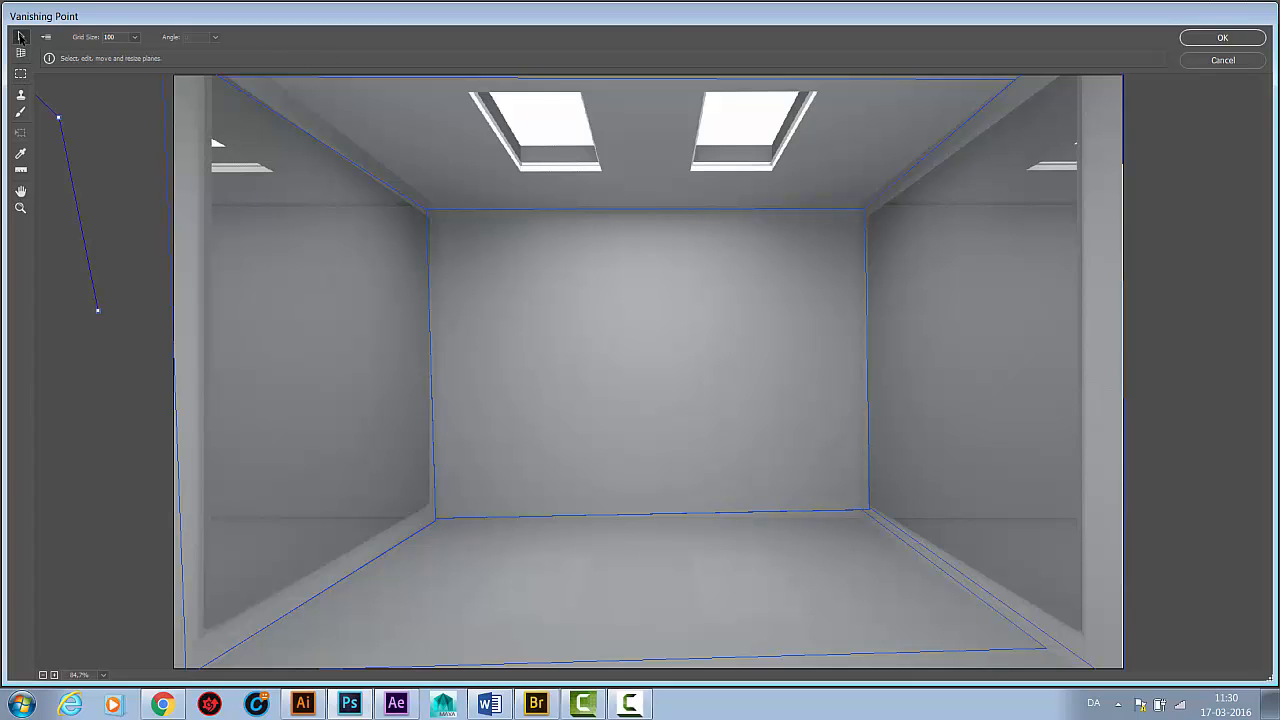
{"action": "left_click", "coordinate": [83, 123]}
{"action": "key", "text": "BackSpace"}
{"action": "key", "text": "BackSpace"}
{"action": "key", "text": "BackSpace"}
Step: Recheck the After Effects export option with the floor plane selected, and cancel the Vanishing Point filter
{"action": "left_click", "coordinate": [45, 40]}
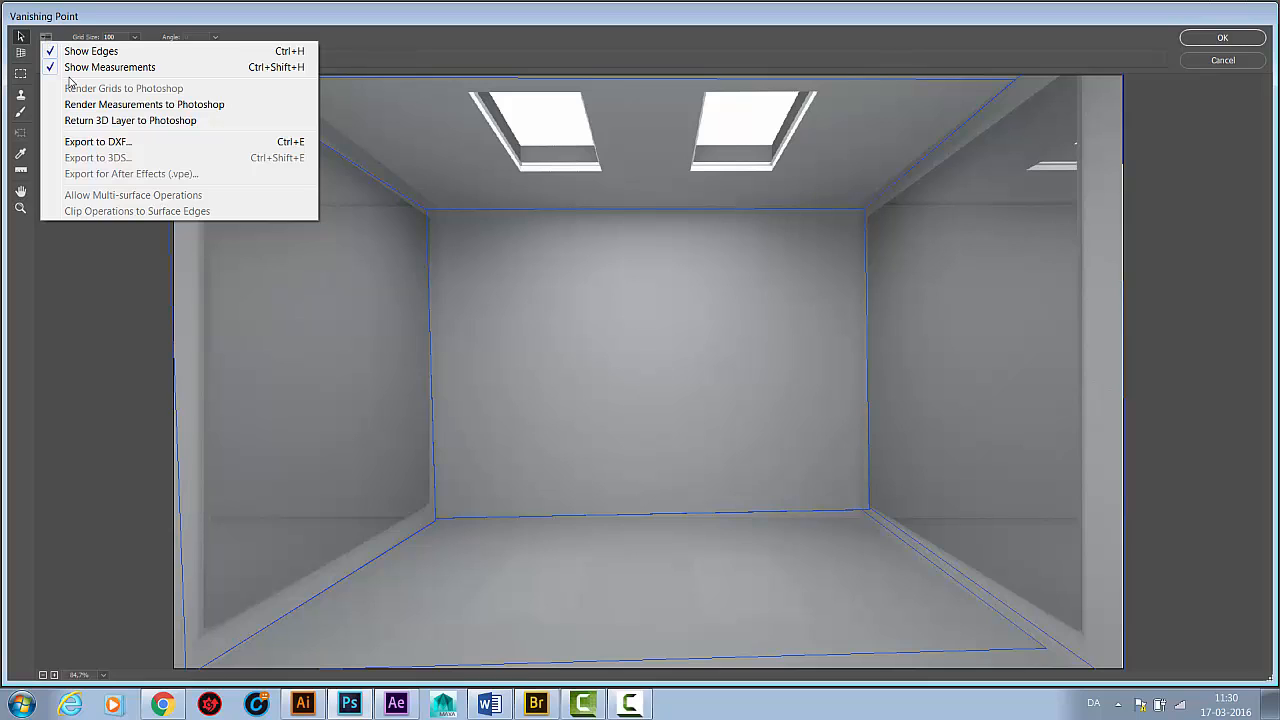
{"action": "left_click", "coordinate": [84, 304]}
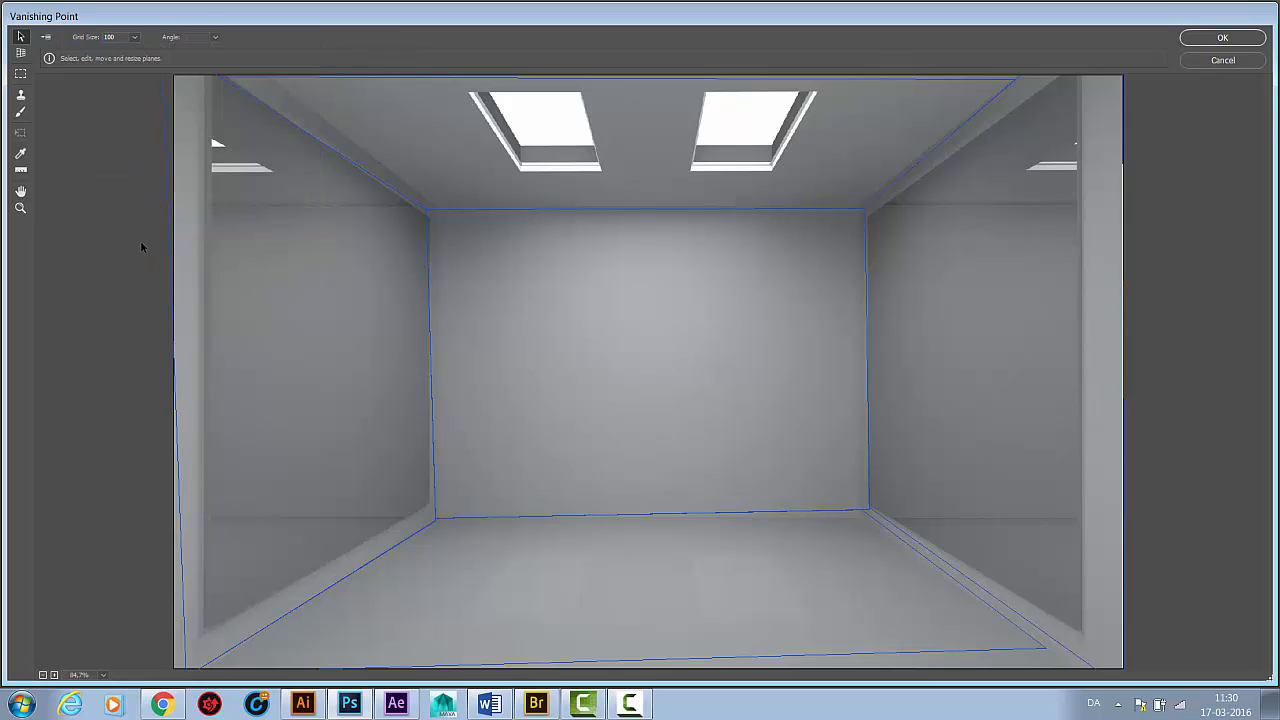
{"action": "left_click", "coordinate": [861, 212]}
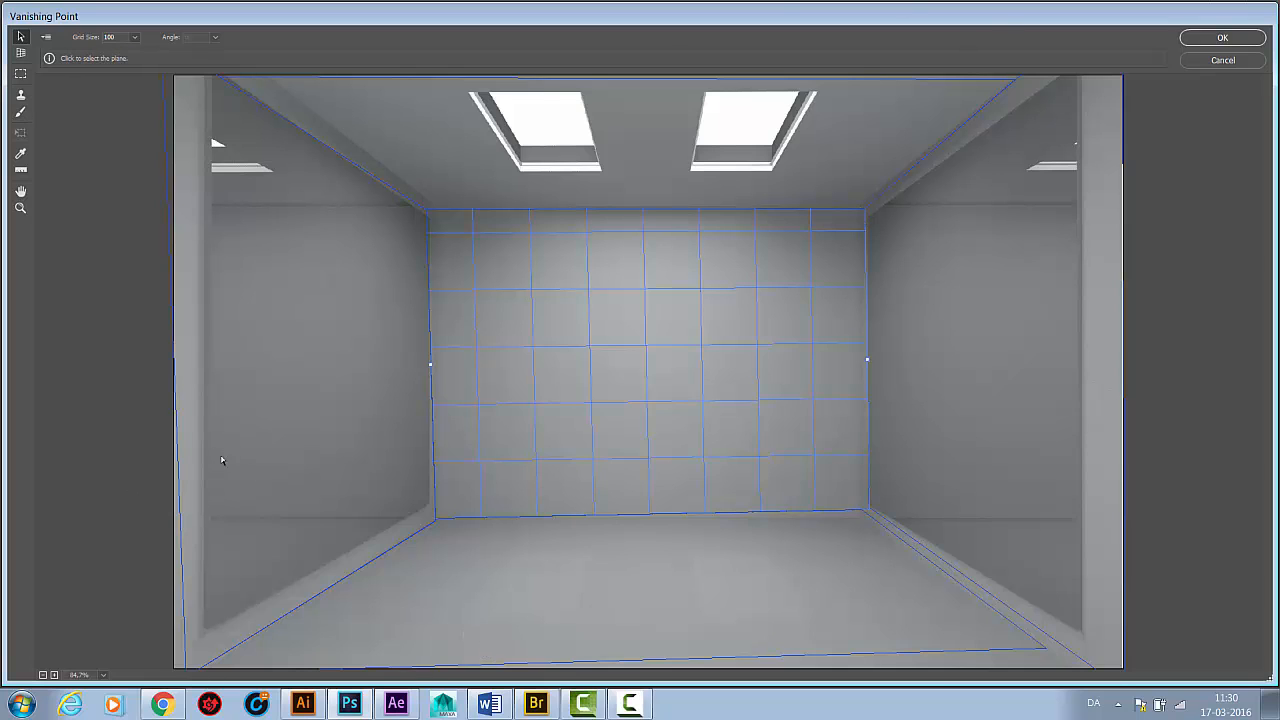
{"action": "left_click", "coordinate": [179, 491]}
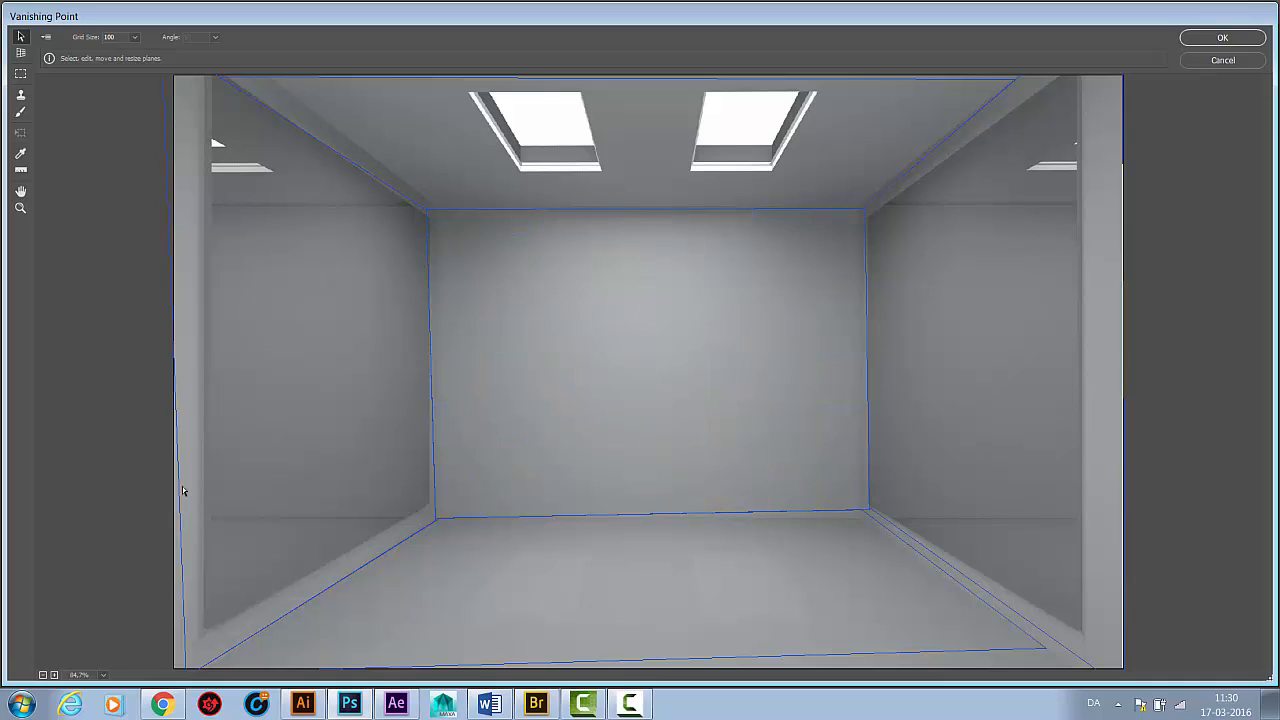
{"action": "left_click", "coordinate": [568, 662]}
{"action": "left_click", "coordinate": [46, 37]}
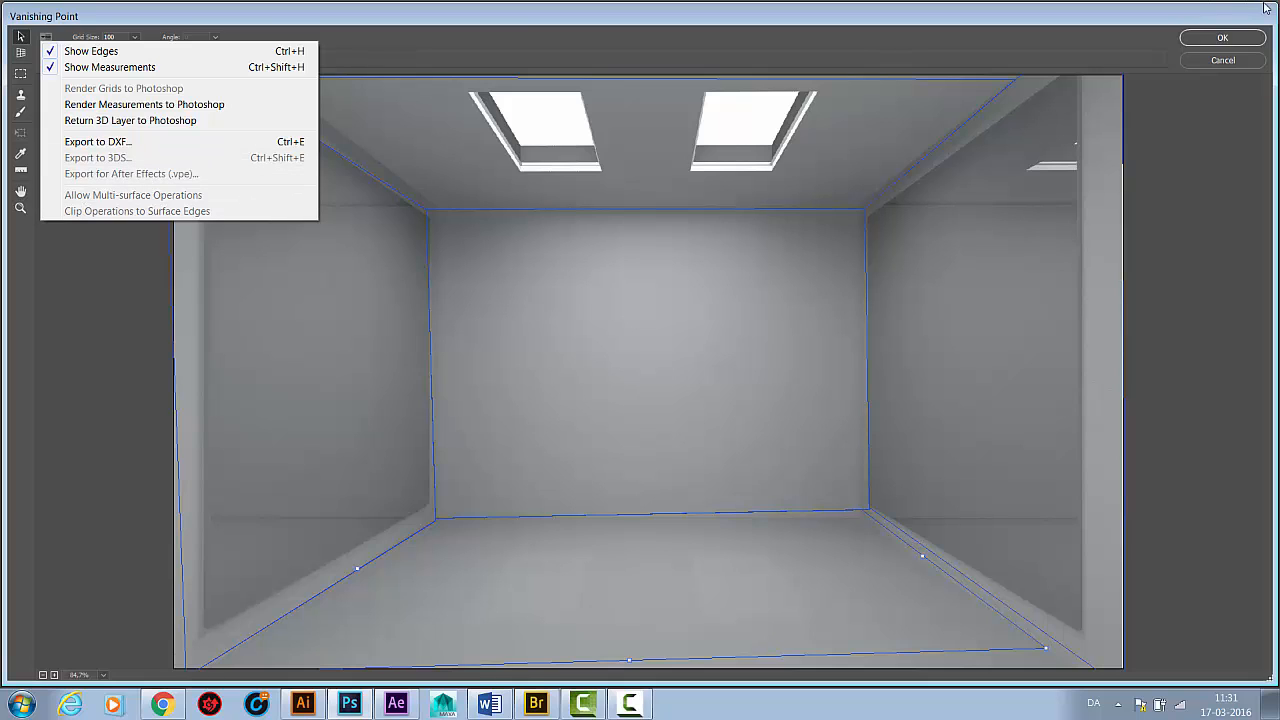
{"action": "left_click", "coordinate": [1237, 61]}
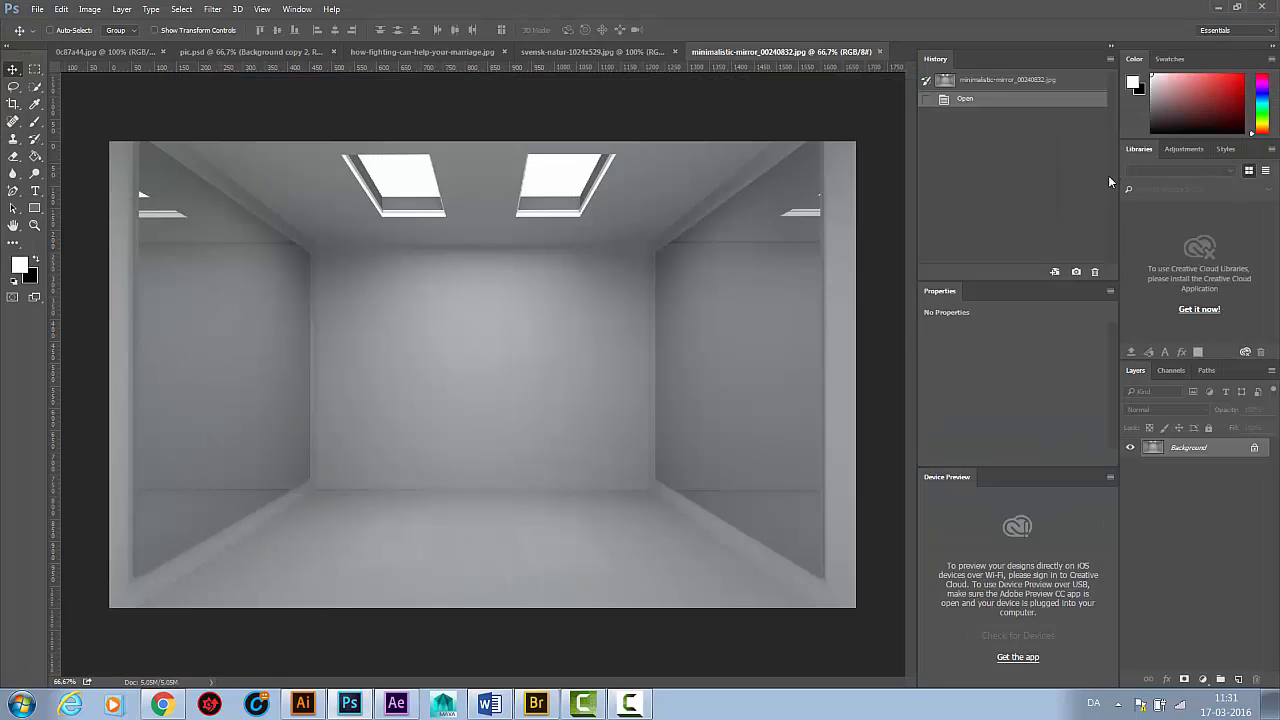
Step: Switch to After Effects and import the Vanishing Point file room.vpe from the desktop
{"action": "left_click", "coordinate": [1219, 6]}
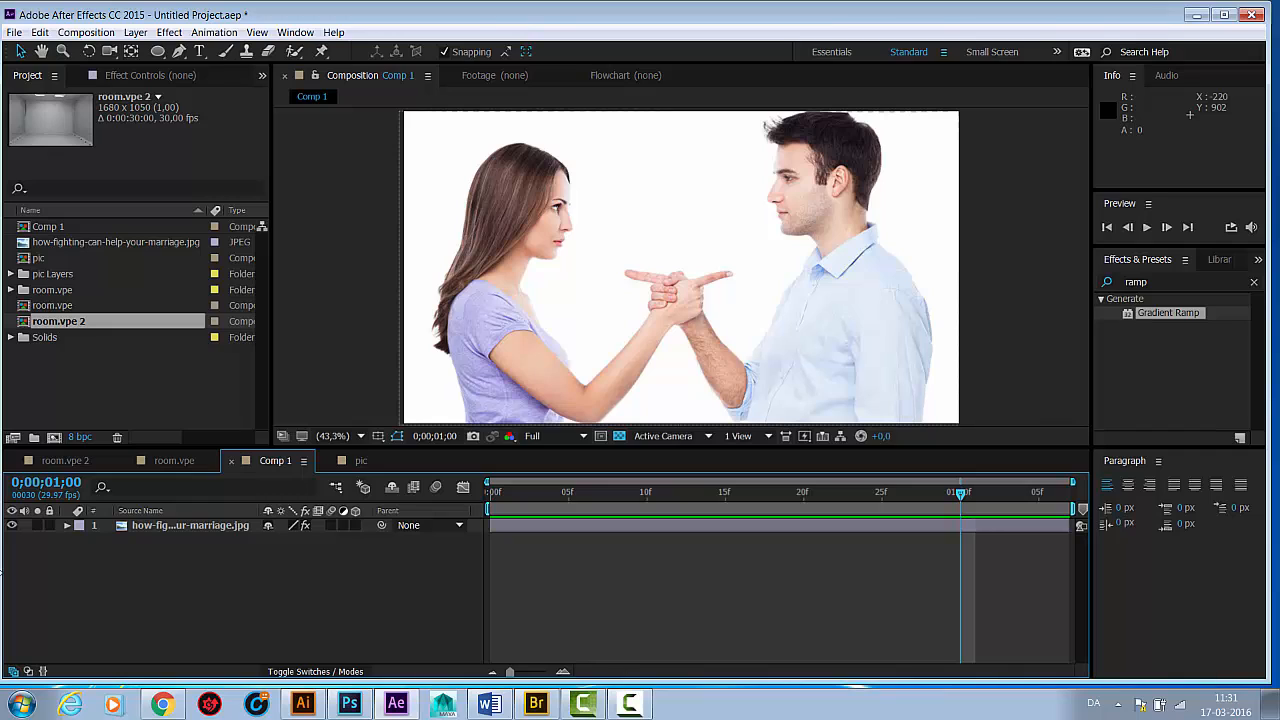
{"action": "left_click", "coordinate": [99, 404]}
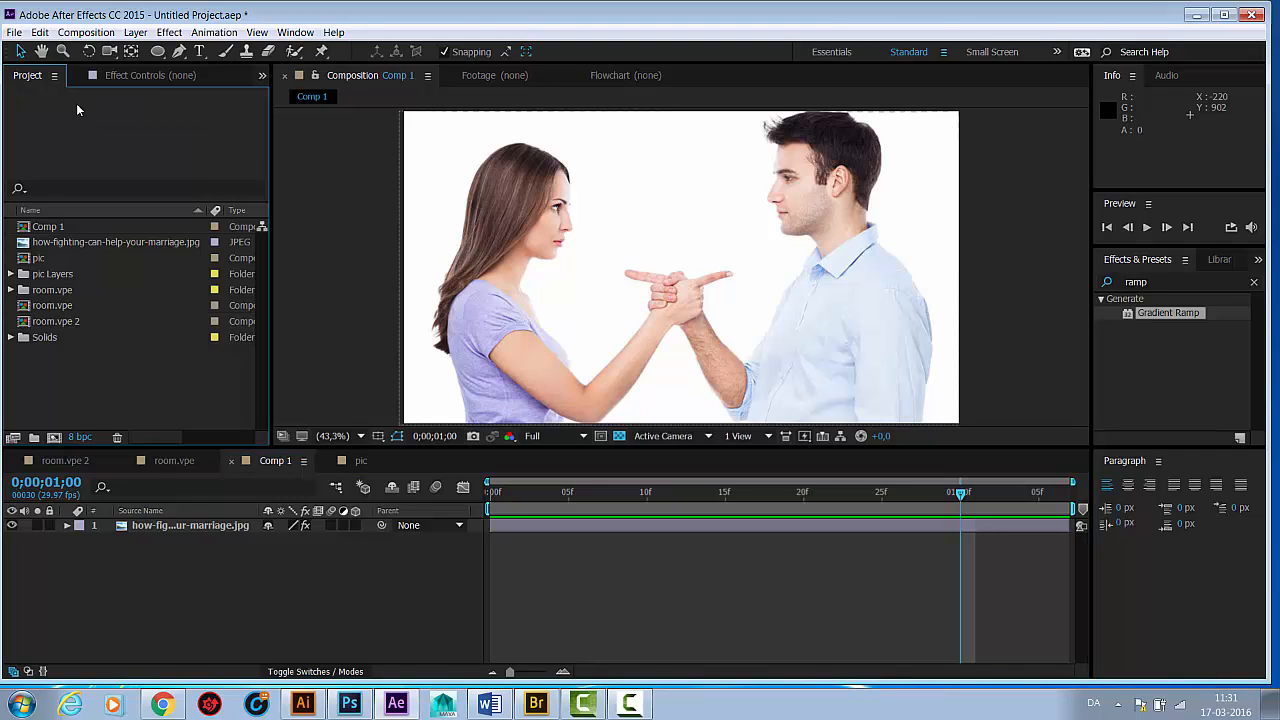
{"action": "left_click", "coordinate": [14, 32]}
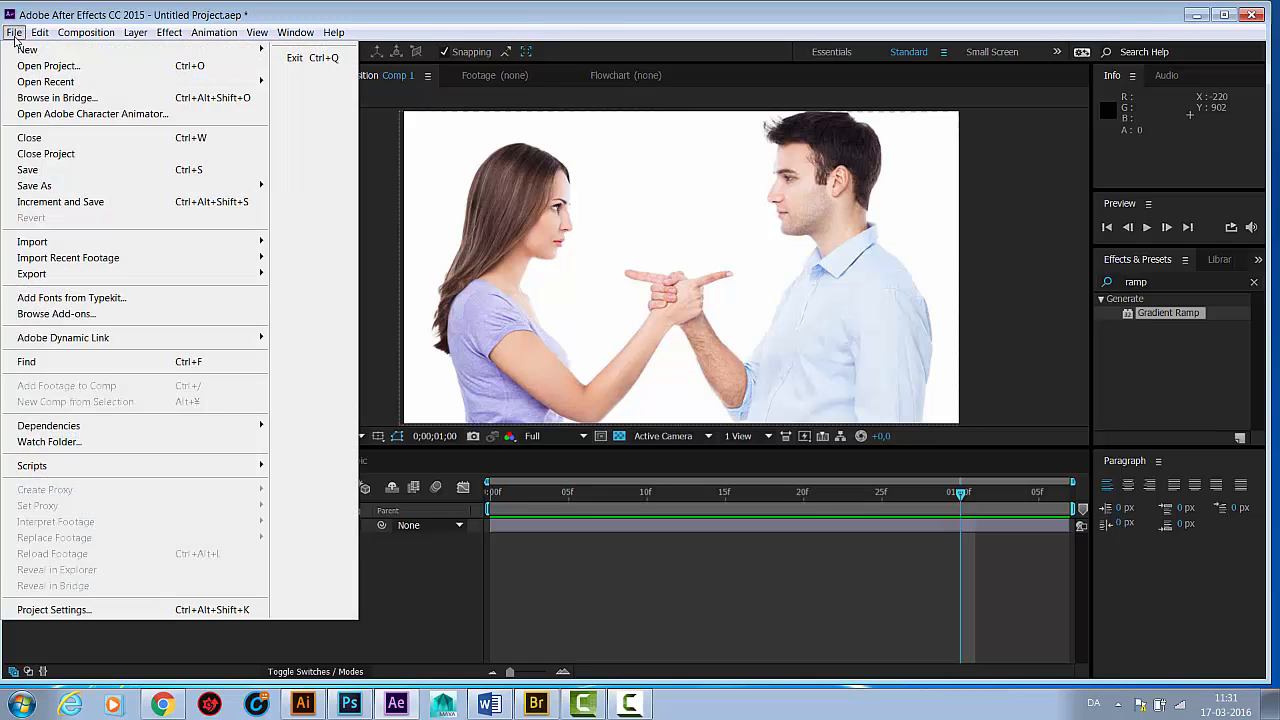
{"action": "mouse_move", "coordinate": [66, 244]}
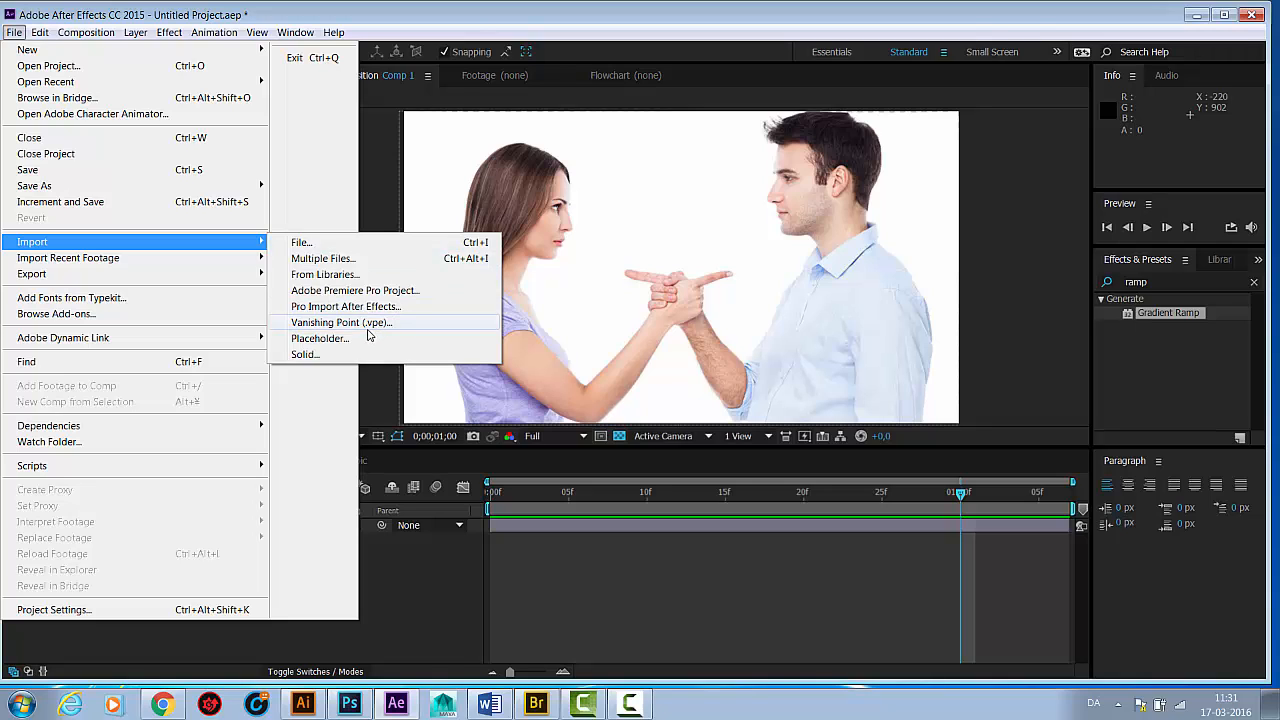
{"action": "left_click", "coordinate": [367, 328]}
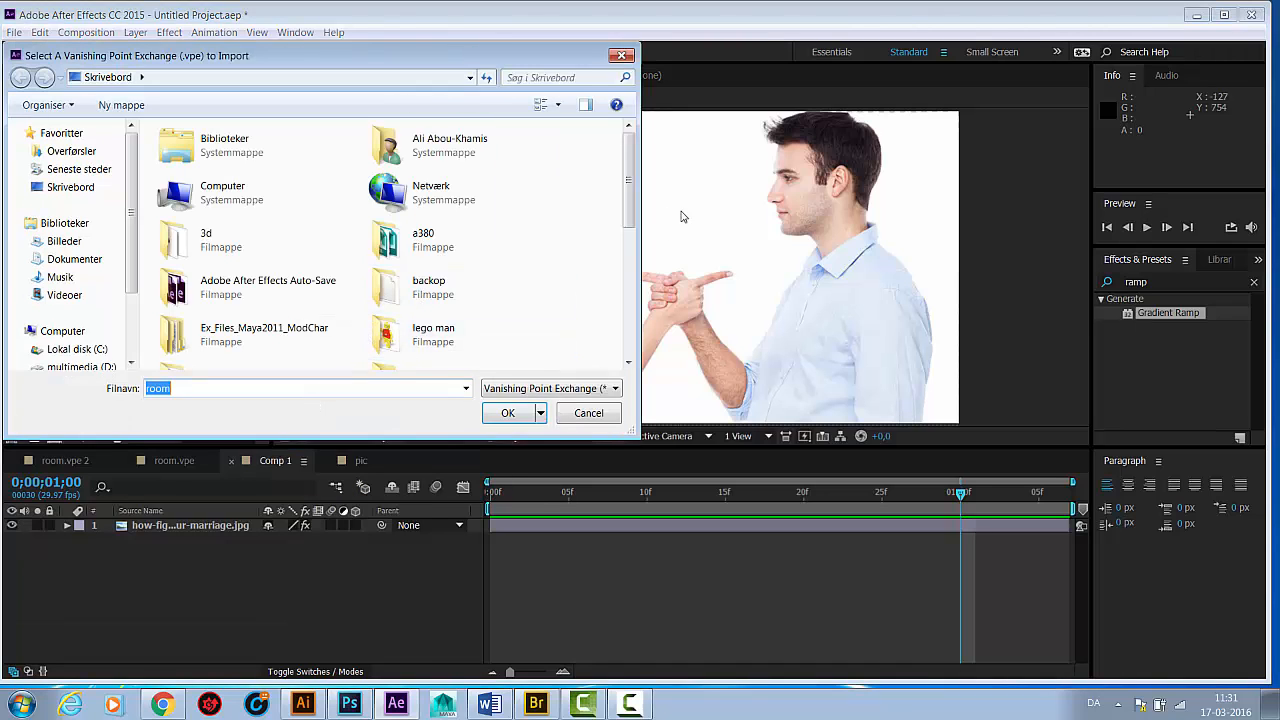
{"action": "left_click_drag", "start_coordinate": [630, 218], "coordinate": [630, 346]}
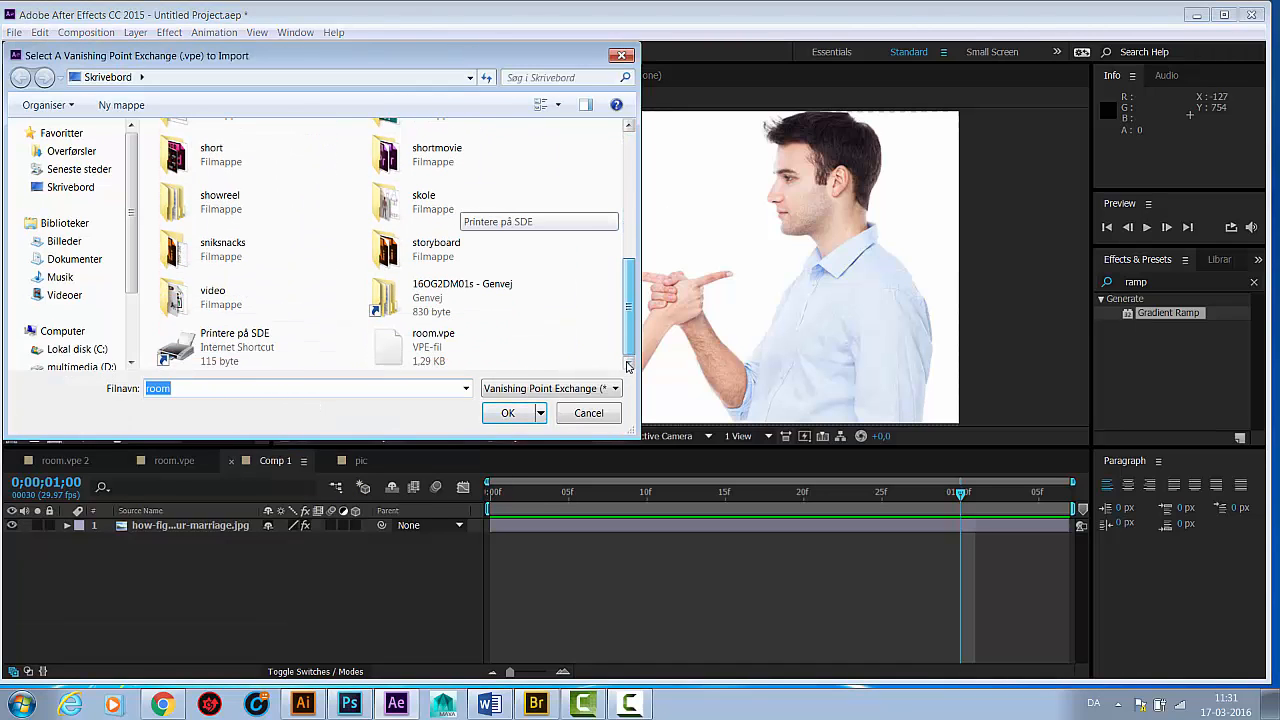
{"action": "left_click", "coordinate": [461, 348]}
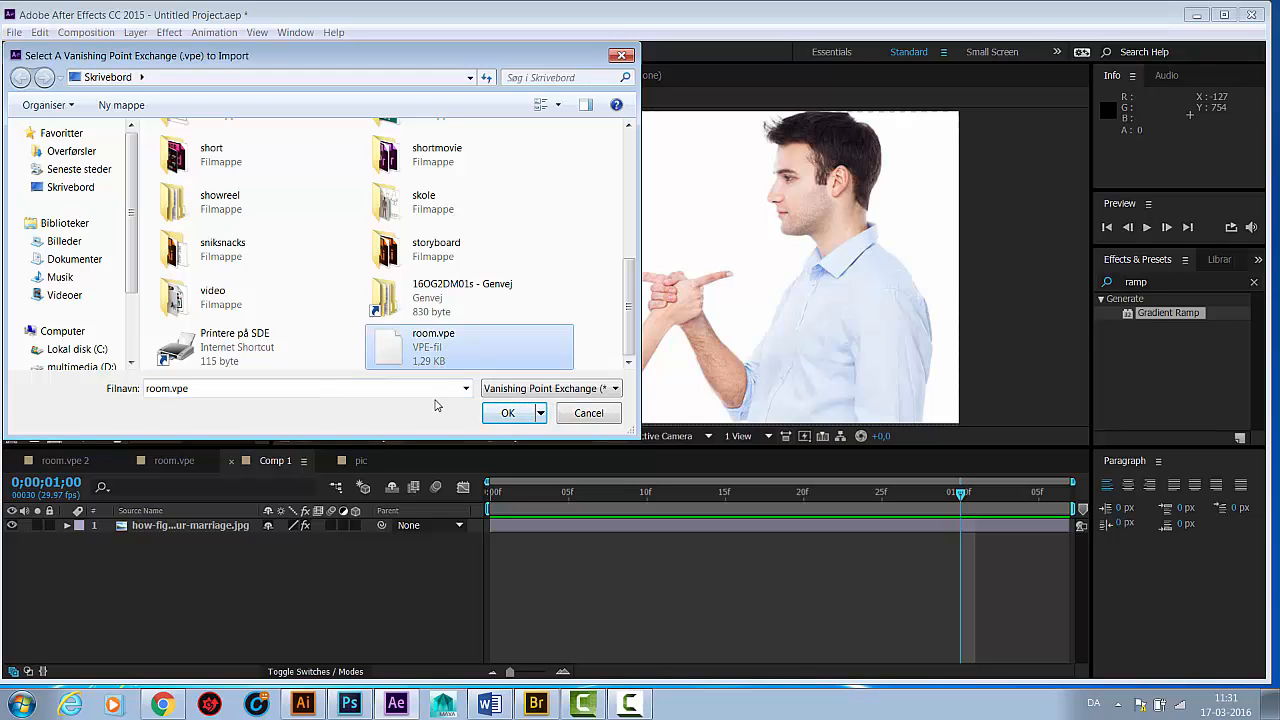
{"action": "left_click", "coordinate": [503, 414]}
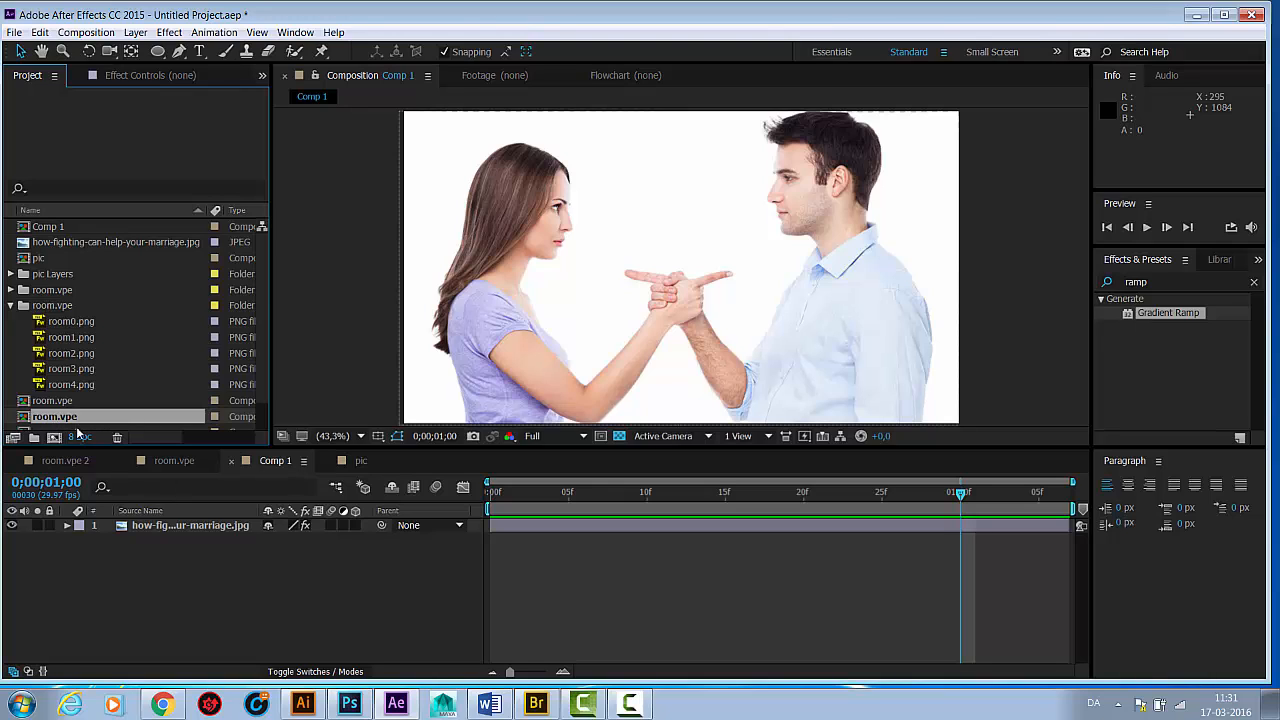
Step: Open the newly imported room.vpe composition and set the Parent layer's Z Rotation to 245.4°
{"action": "double_click", "coordinate": [56, 402]}
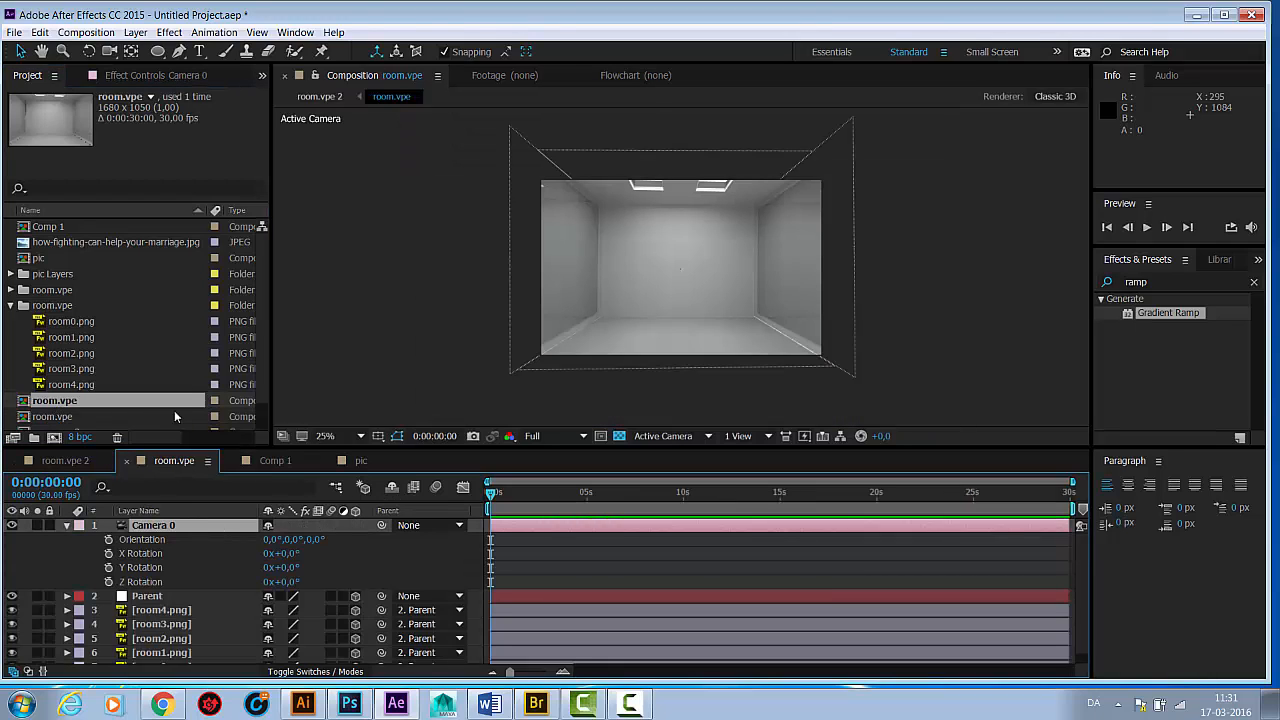
{"action": "double_click", "coordinate": [46, 417]}
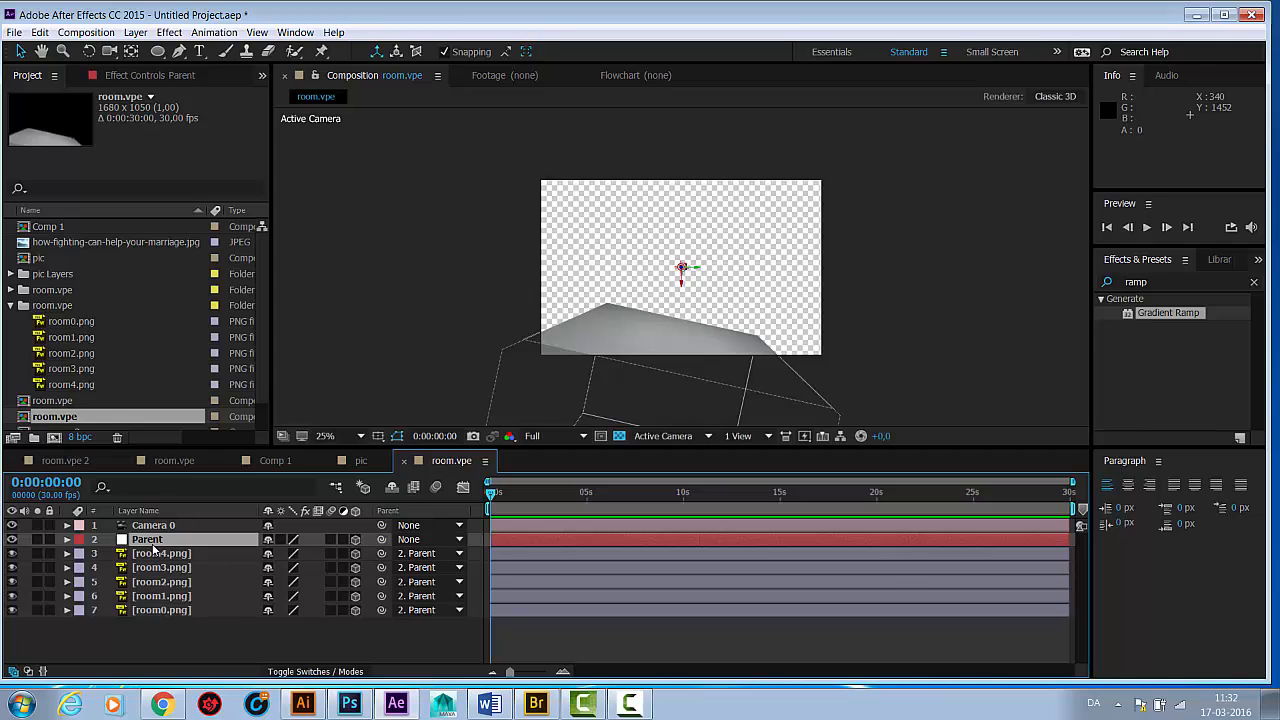
{"action": "left_click", "coordinate": [67, 540]}
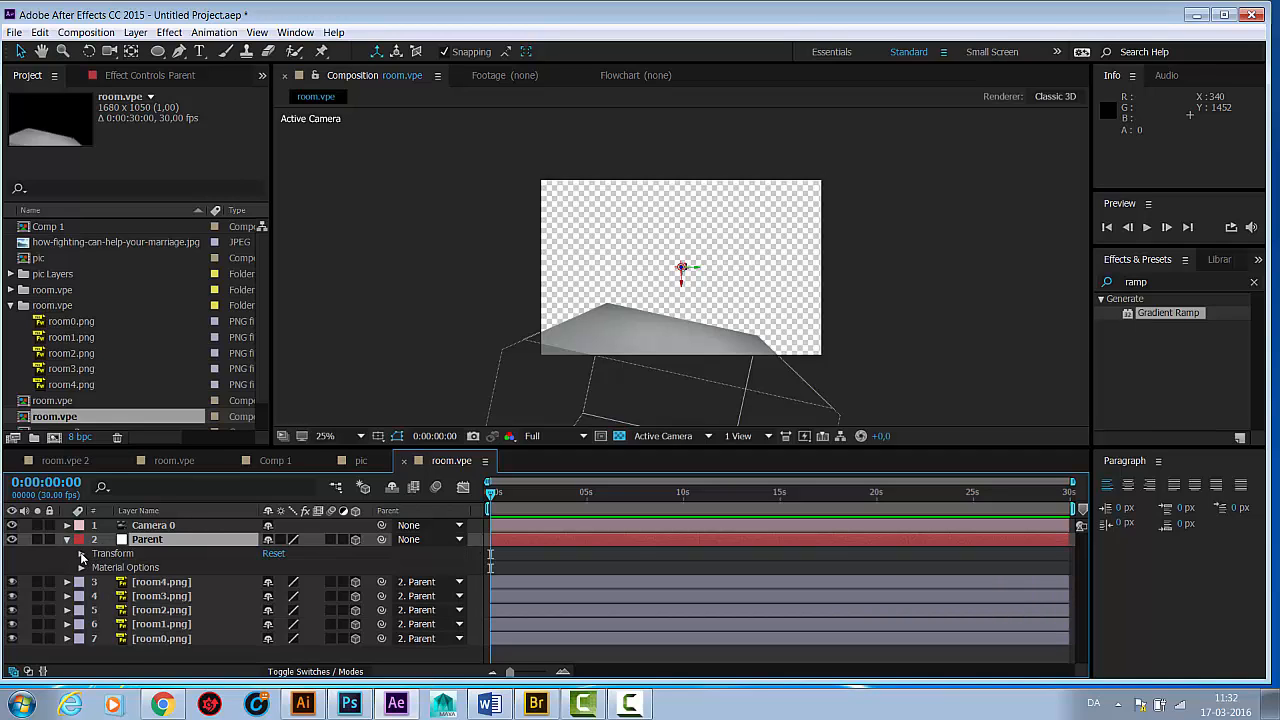
{"action": "left_click", "coordinate": [82, 555]}
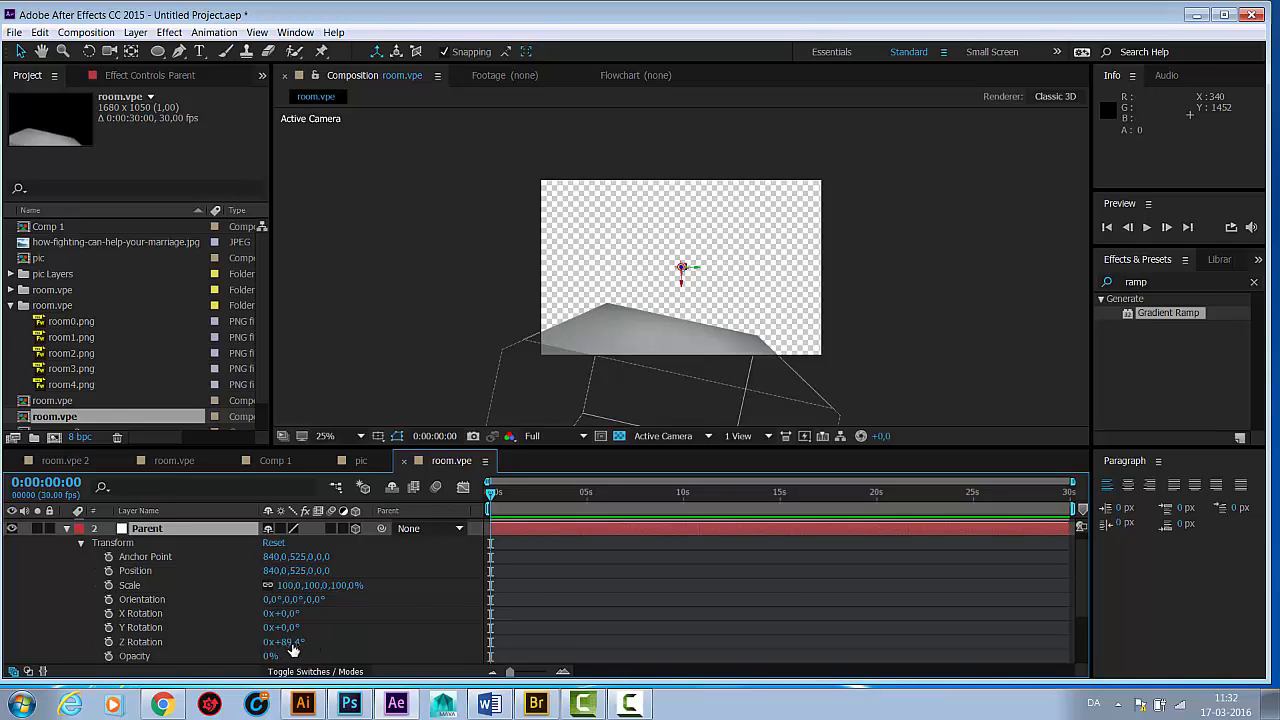
{"action": "left_click_drag", "start_coordinate": [291, 646], "coordinate": [390, 613]}
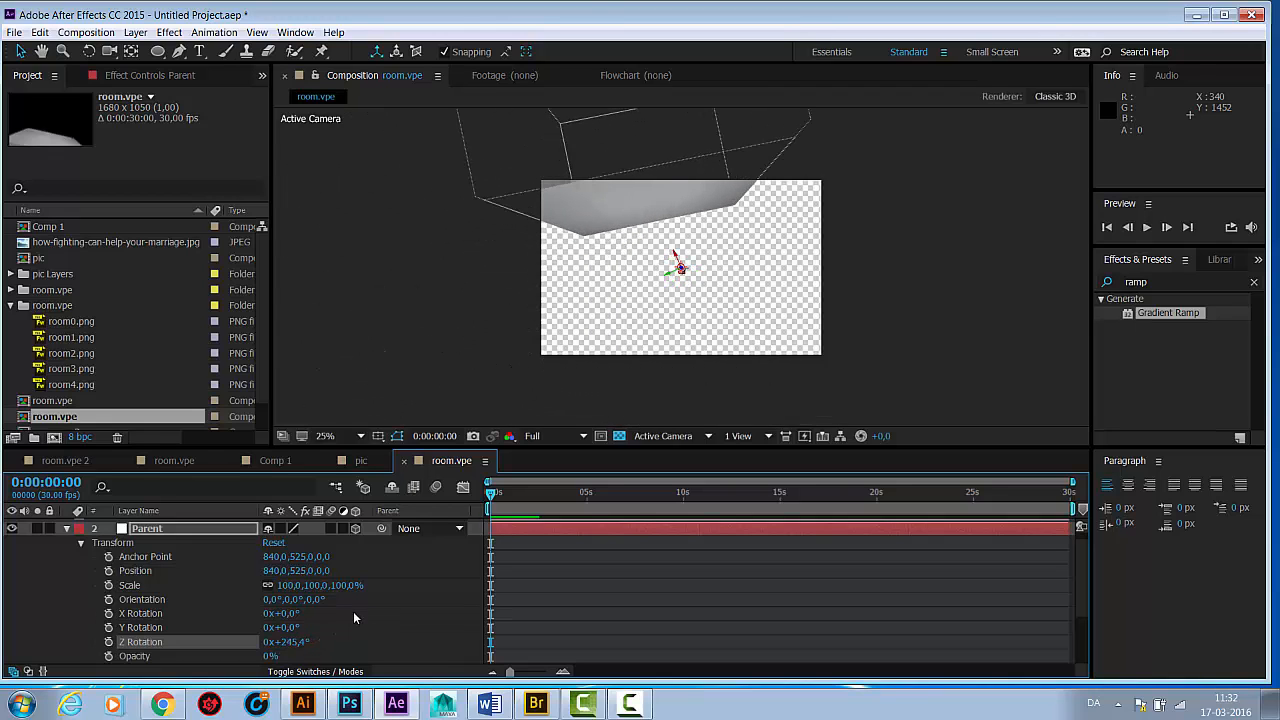
Step: Return to the earlier room.vpe composition that shows the complete room through Camera 0
{"action": "left_click", "coordinate": [360, 461]}
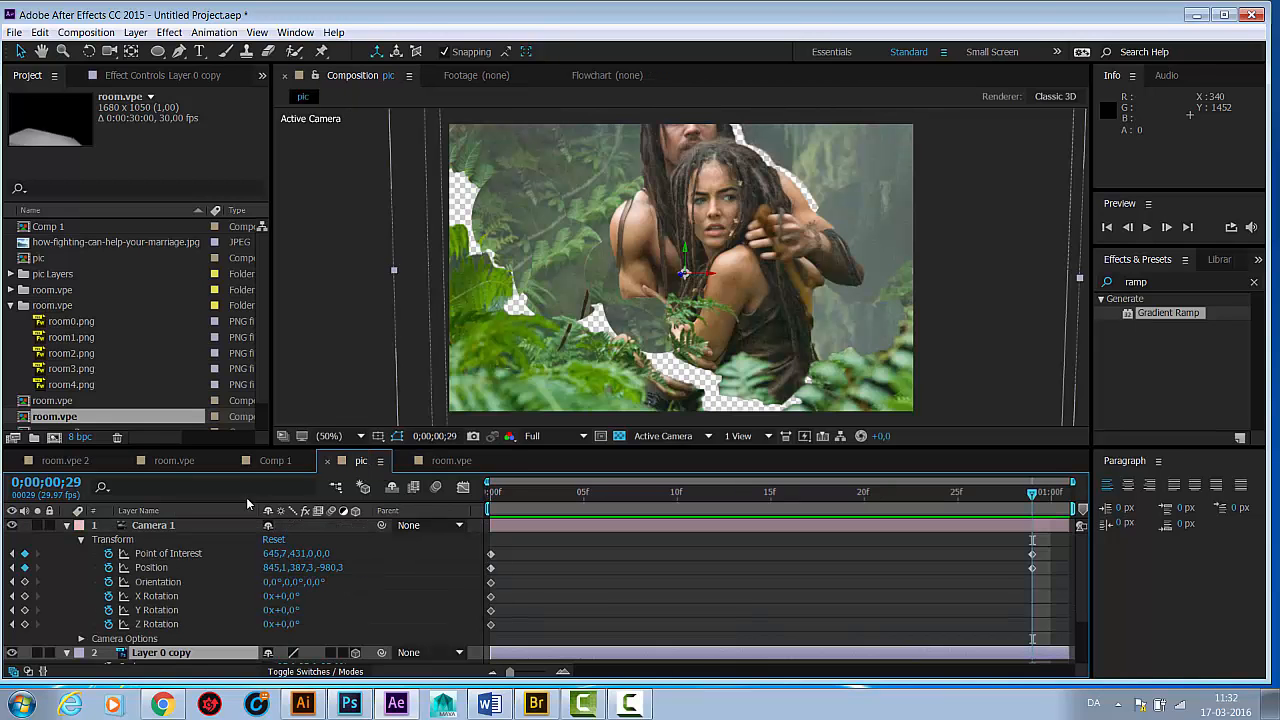
{"action": "left_click", "coordinate": [165, 466]}
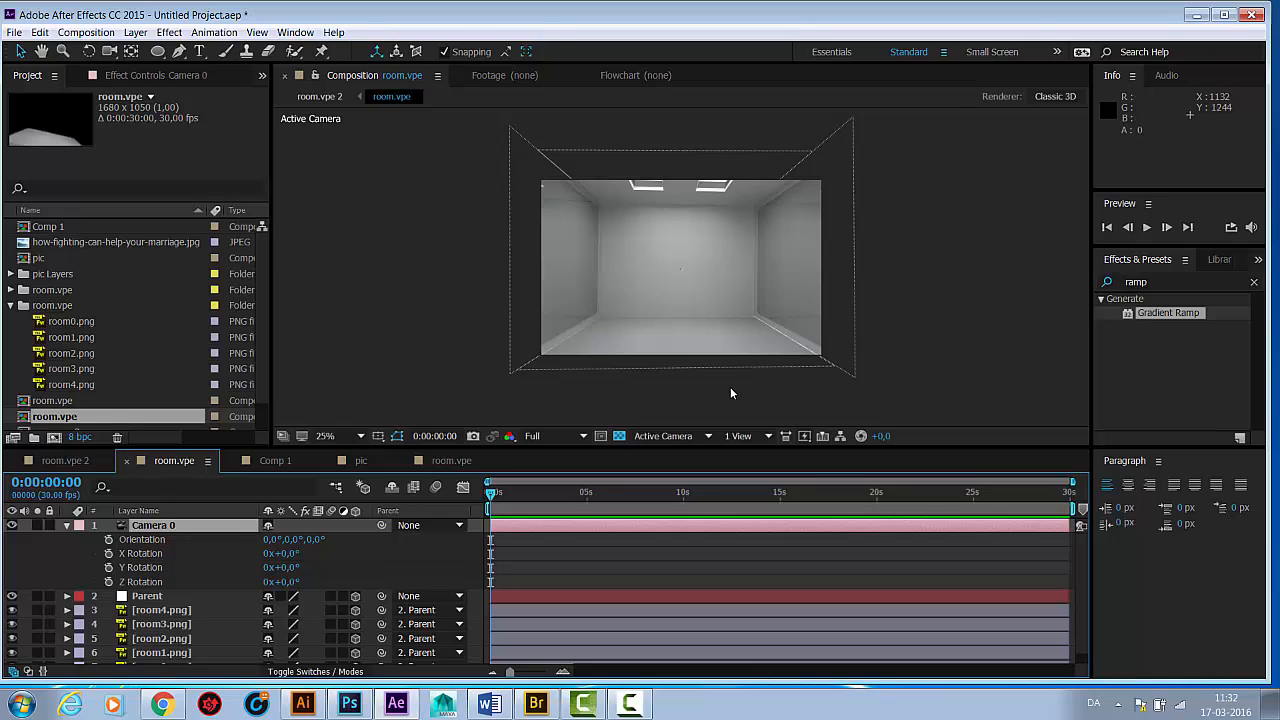
{"action": "key", "text": "period"}
{"action": "key", "text": "comma"}
{"action": "left_click", "coordinate": [621, 147]}
Step: Select the room4.png, room3.png, room2.png and room1.png layers in turn to identify the room plane each one holds
{"action": "left_click", "coordinate": [160, 610]}
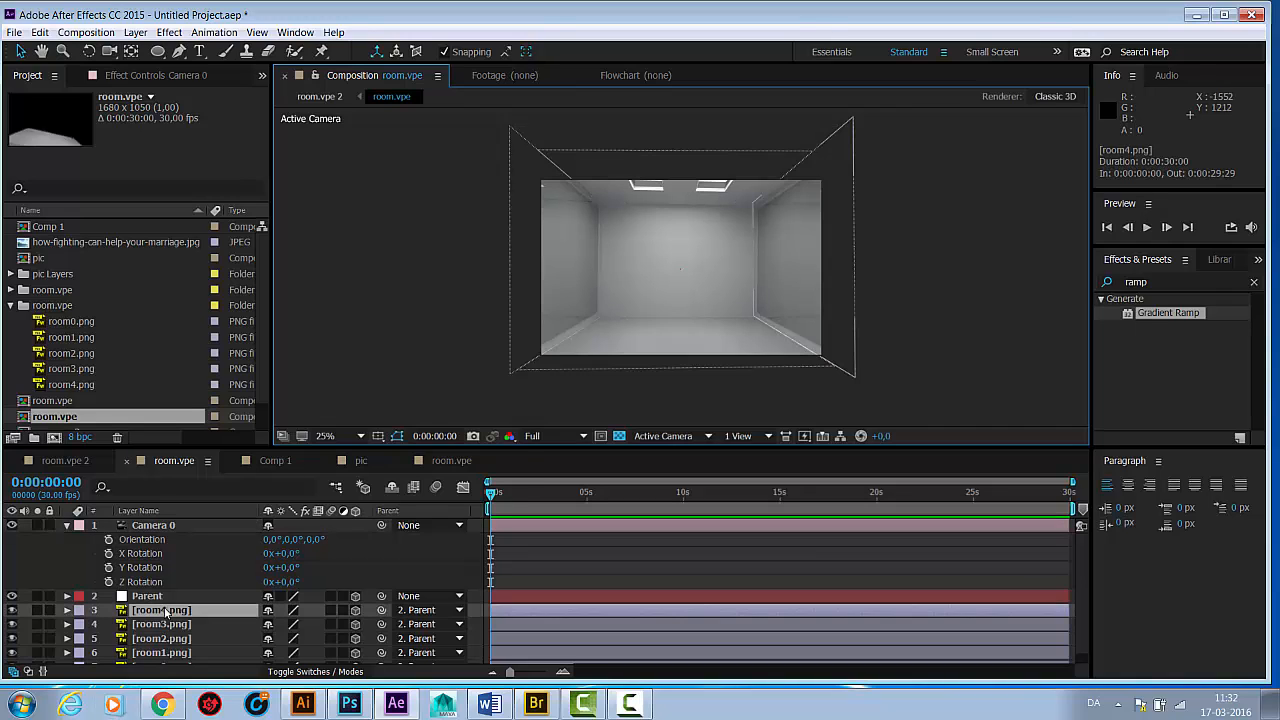
{"action": "left_click", "coordinate": [160, 624]}
{"action": "left_click", "coordinate": [165, 639]}
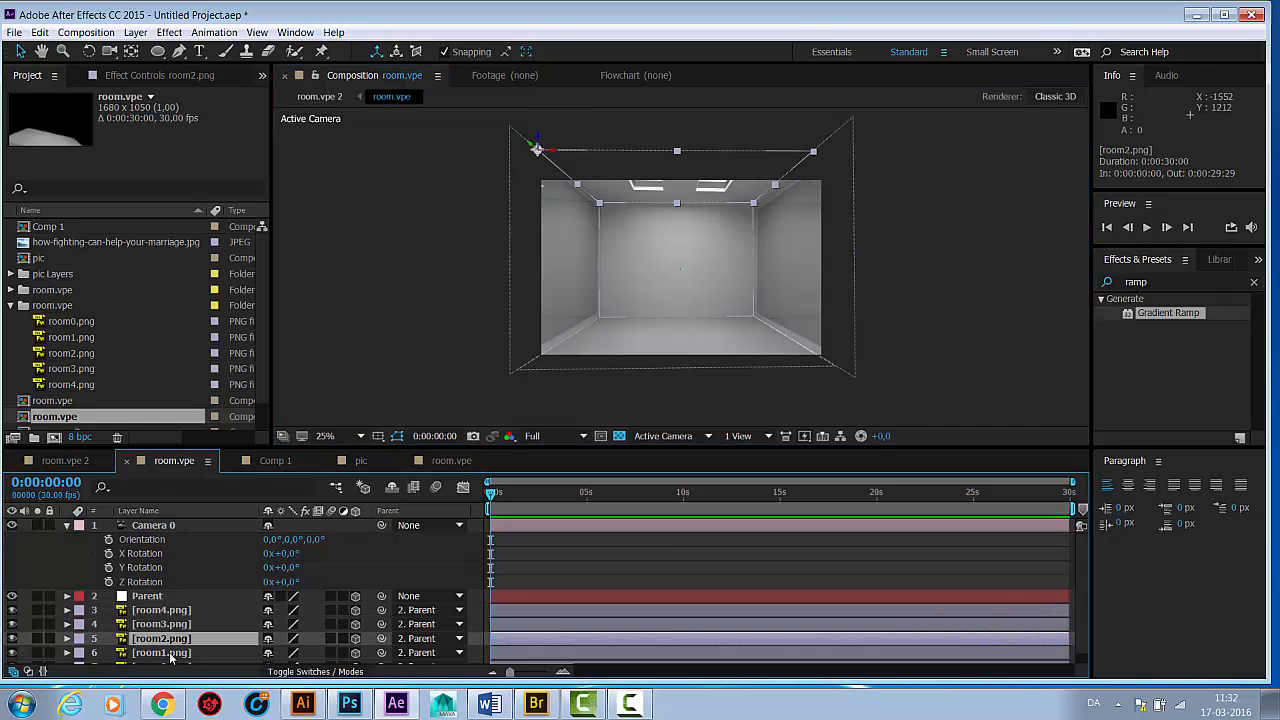
{"action": "left_click", "coordinate": [168, 652]}
{"action": "key", "text": "period"}
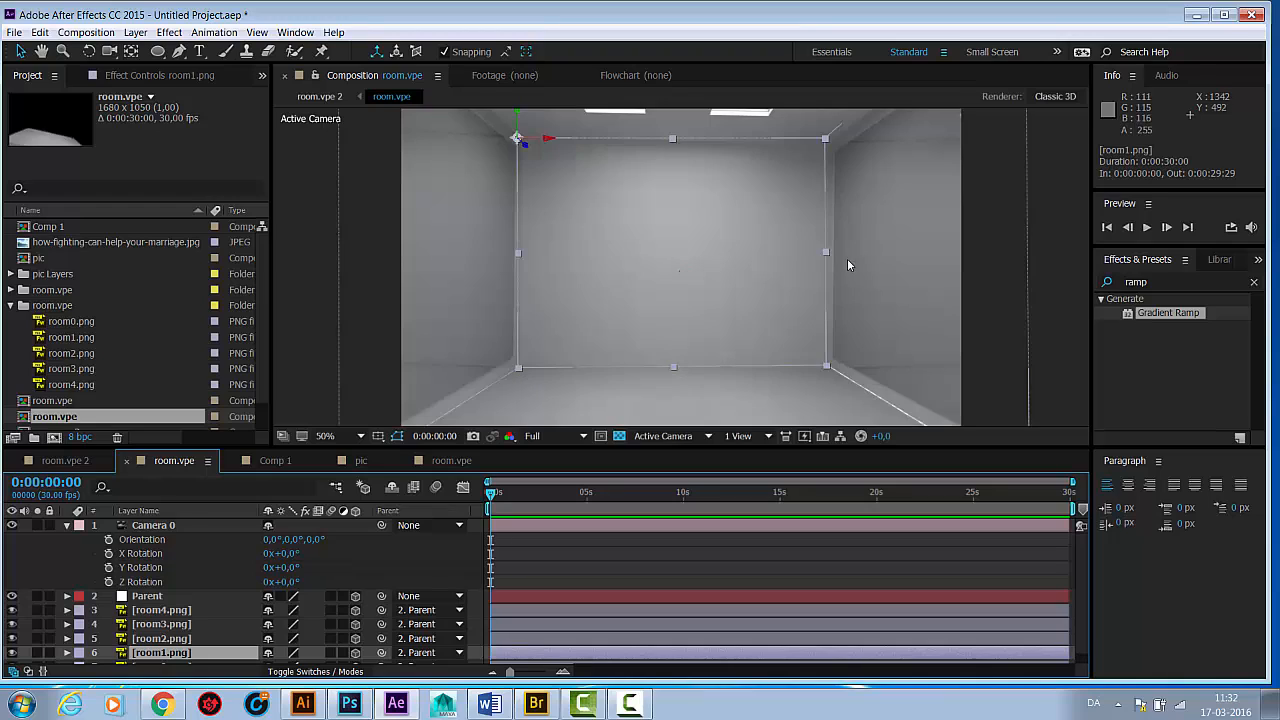
Step: Keyframe Camera 0's orientation and rotations at the start, and set X Rotation to -2° and Y Rotation to 5° at 0:00:02:09
{"action": "left_click", "coordinate": [153, 526]}
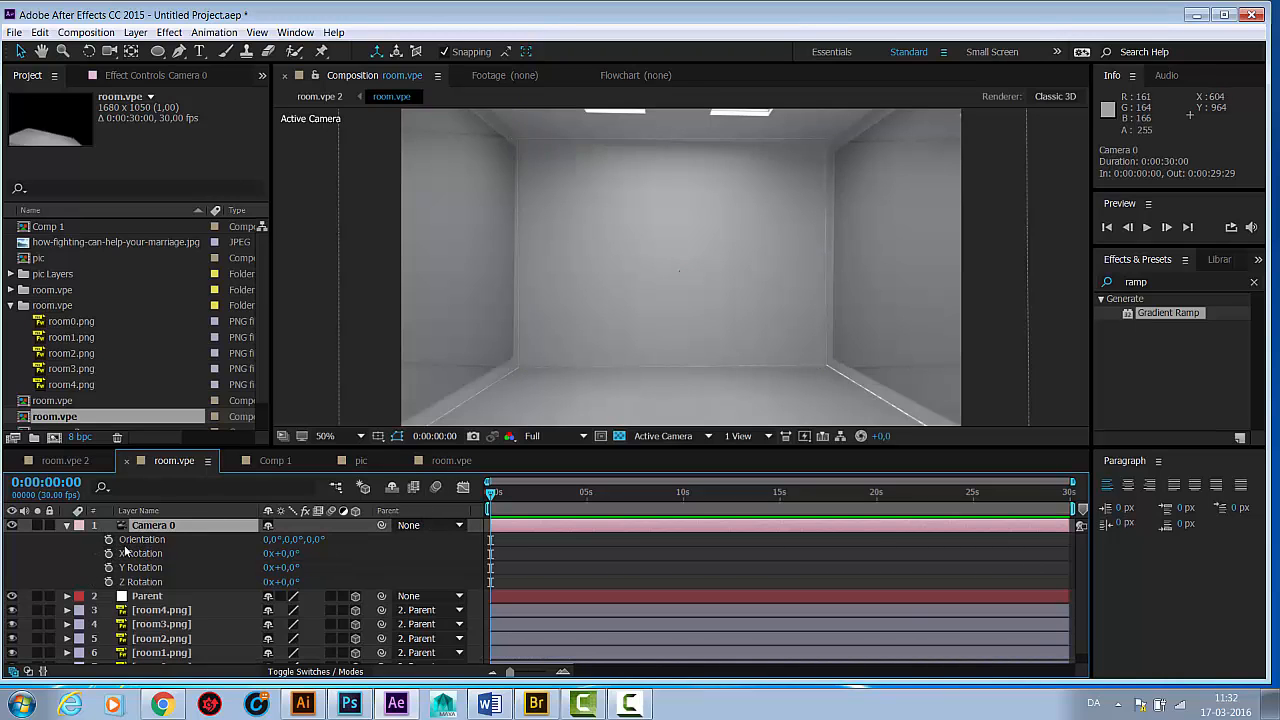
{"action": "left_click_drag", "start_coordinate": [108, 540], "coordinate": [111, 584]}
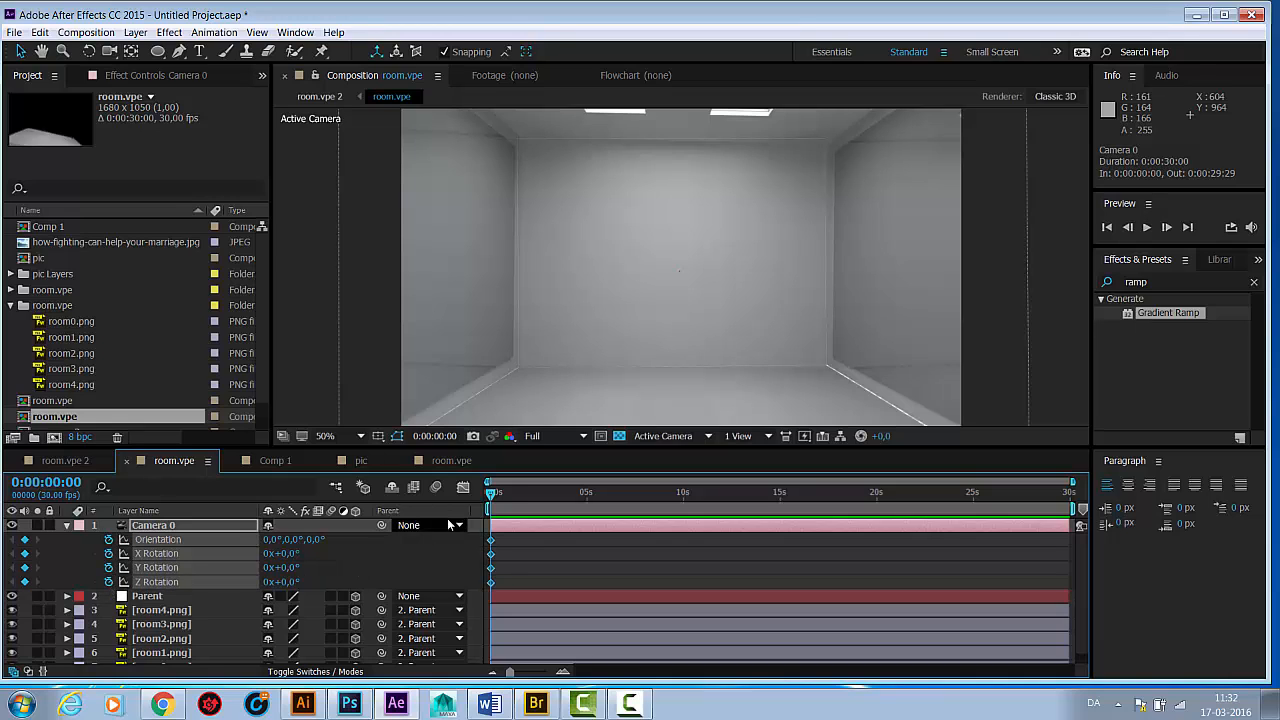
{"action": "left_click_drag", "start_coordinate": [491, 494], "coordinate": [533, 498]}
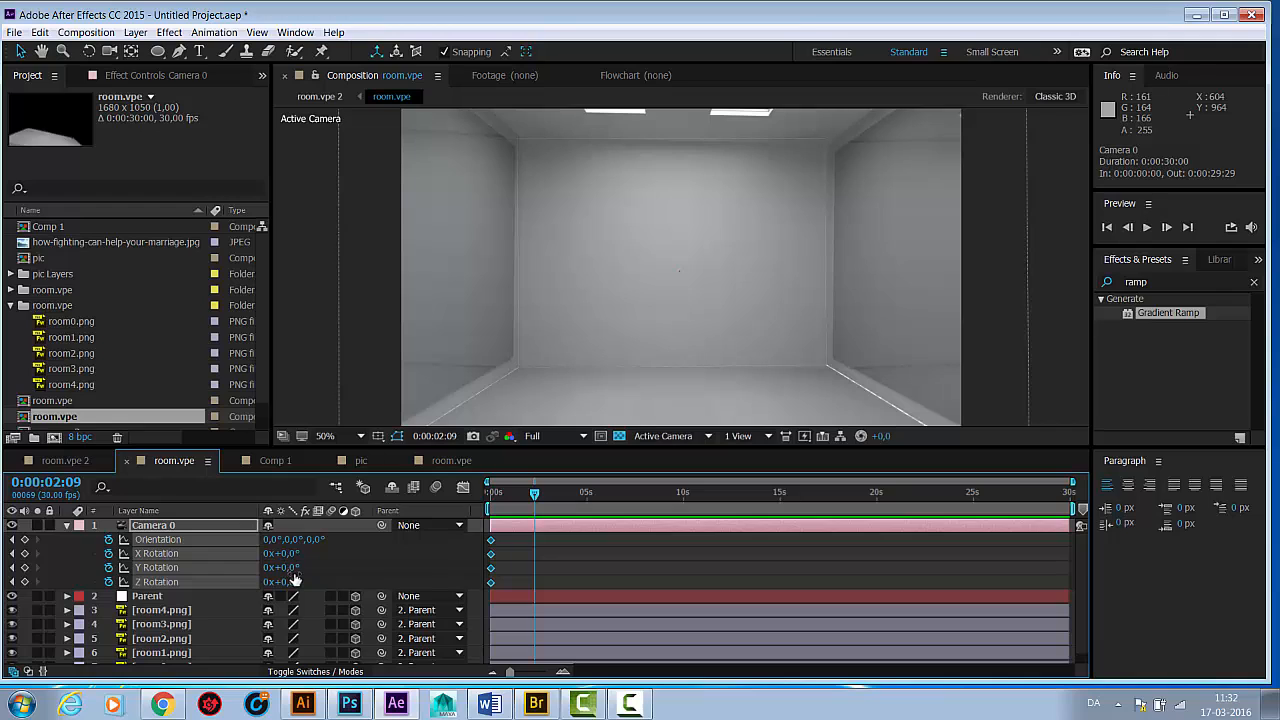
{"action": "left_click_drag", "start_coordinate": [281, 567], "coordinate": [286, 567]}
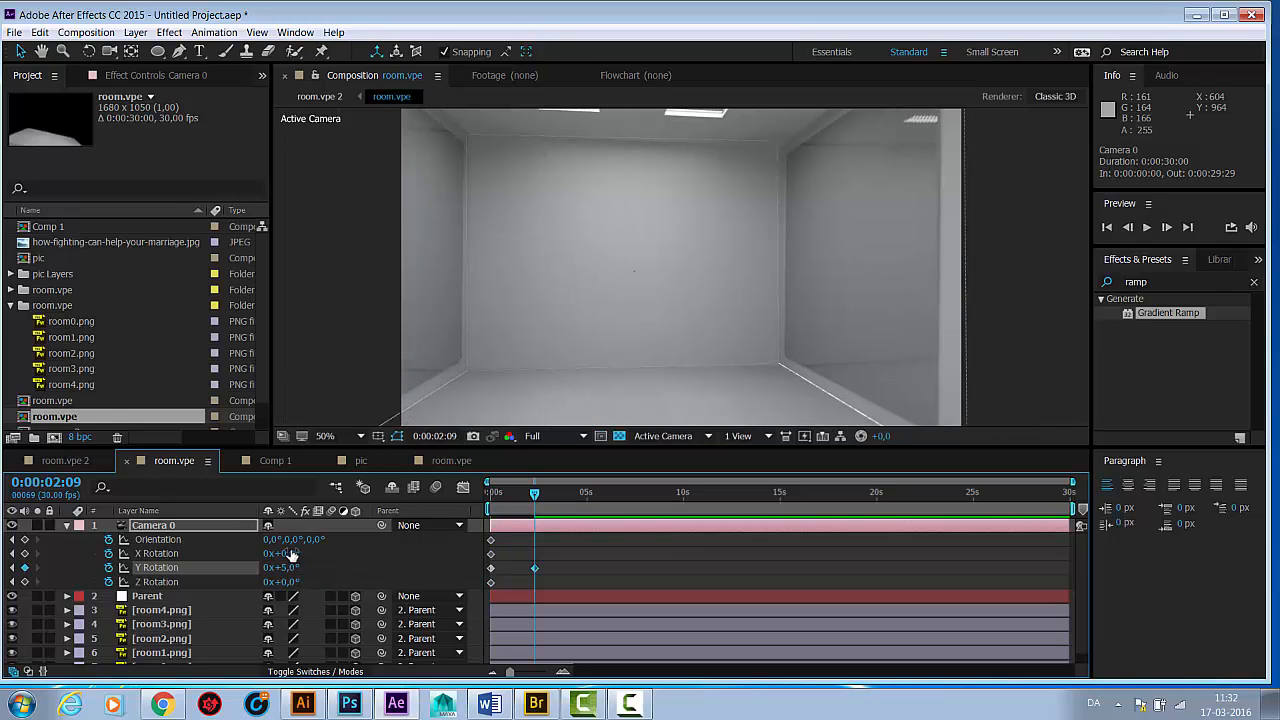
{"action": "left_click_drag", "start_coordinate": [290, 553], "coordinate": [296, 590]}
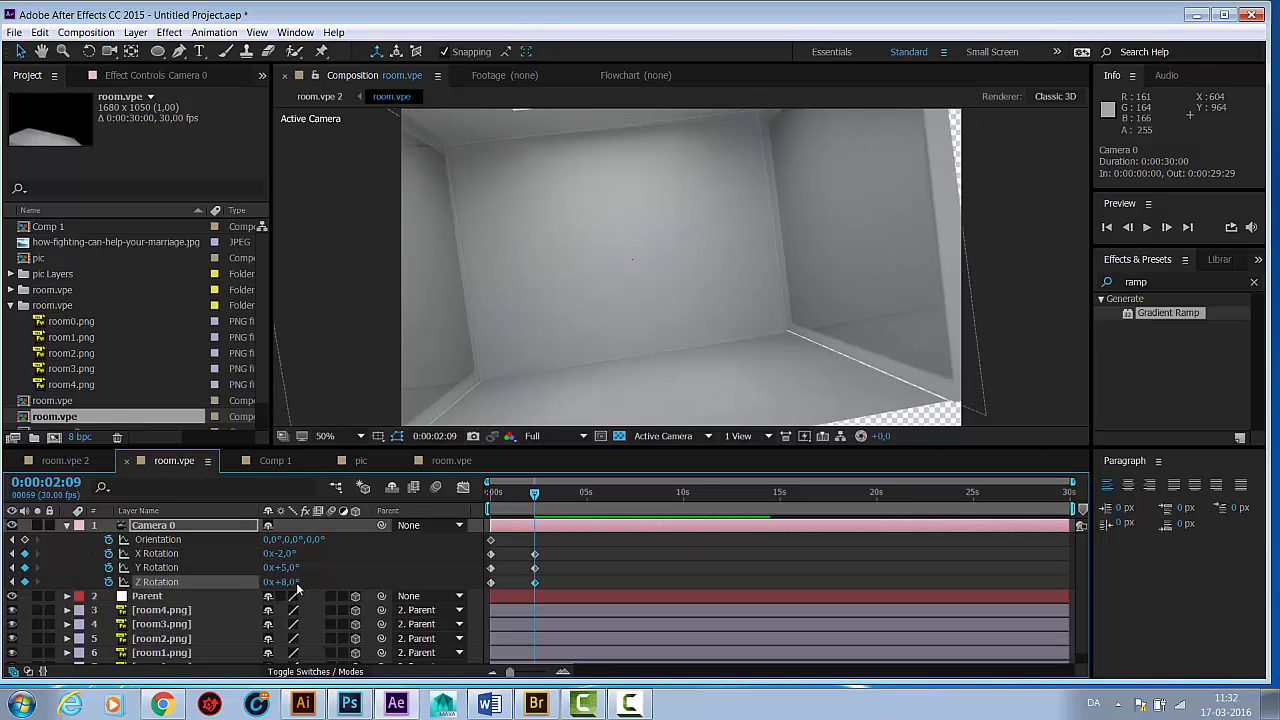
{"action": "key", "text": "ctrl+z"}
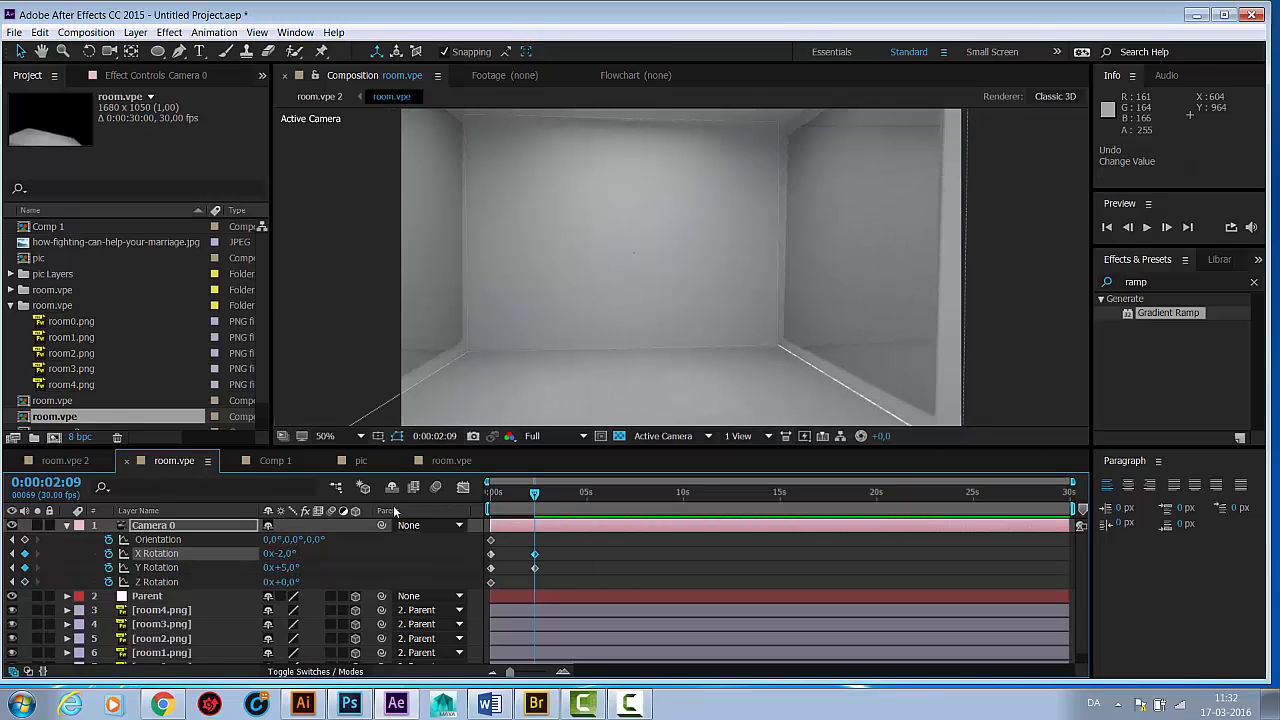
Step: Copy Camera 0's four starting keyframes and paste them at 0:00:03:08 to return the camera to its initial view
{"action": "key", "text": "comma"}
{"action": "key", "text": "comma"}
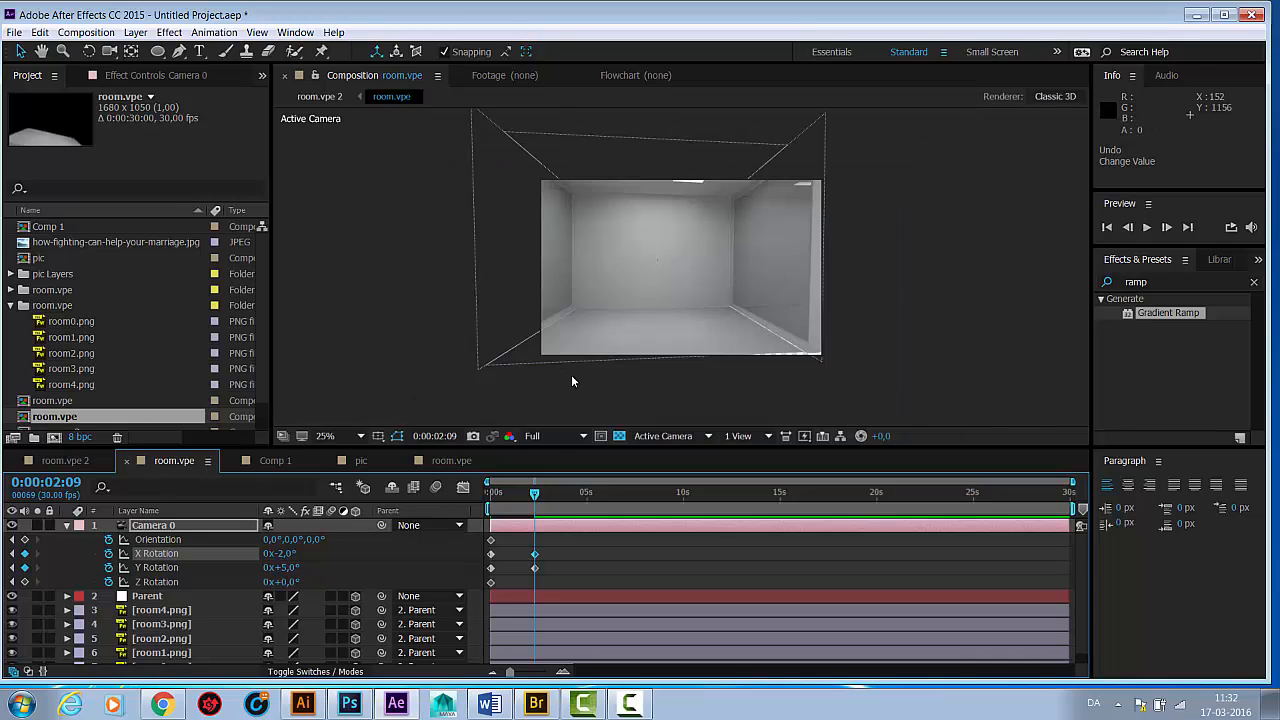
{"action": "left_click_drag", "start_coordinate": [502, 590], "coordinate": [480, 534]}
{"action": "key", "text": "ctrl+c"}
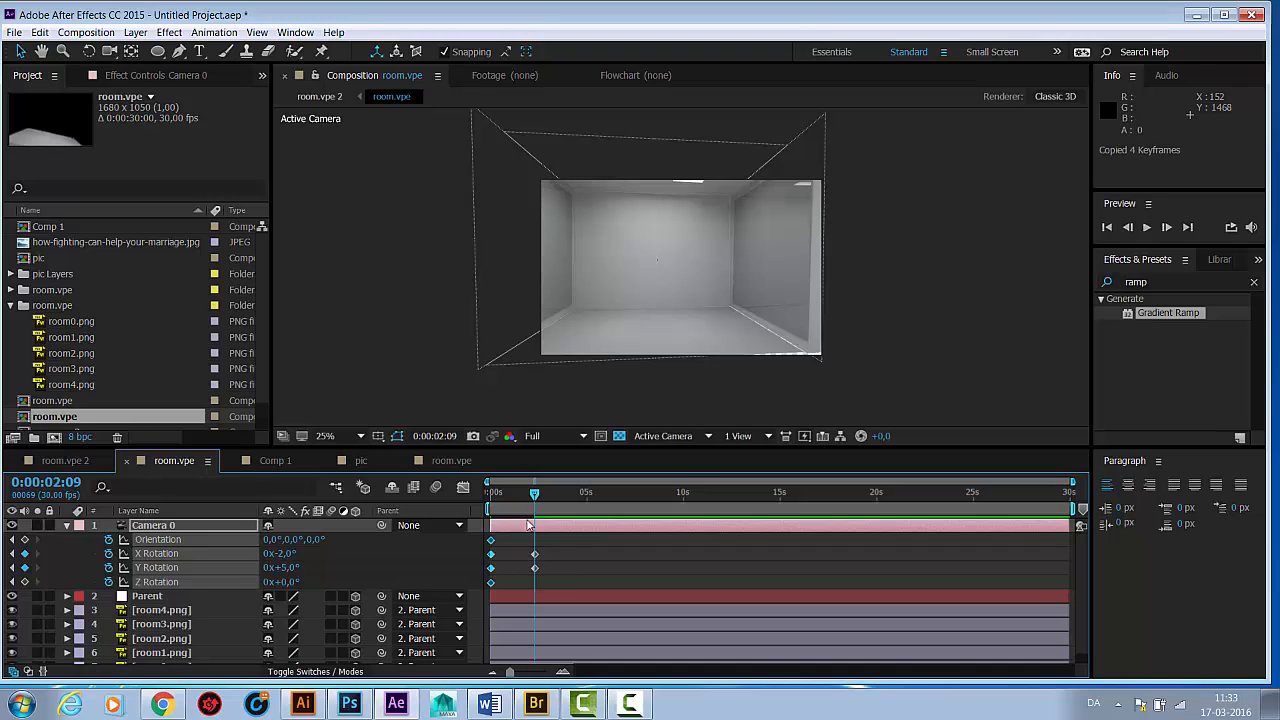
{"action": "left_click", "coordinate": [536, 495]}
{"action": "left_click_drag", "start_coordinate": [536, 495], "coordinate": [553, 495]}
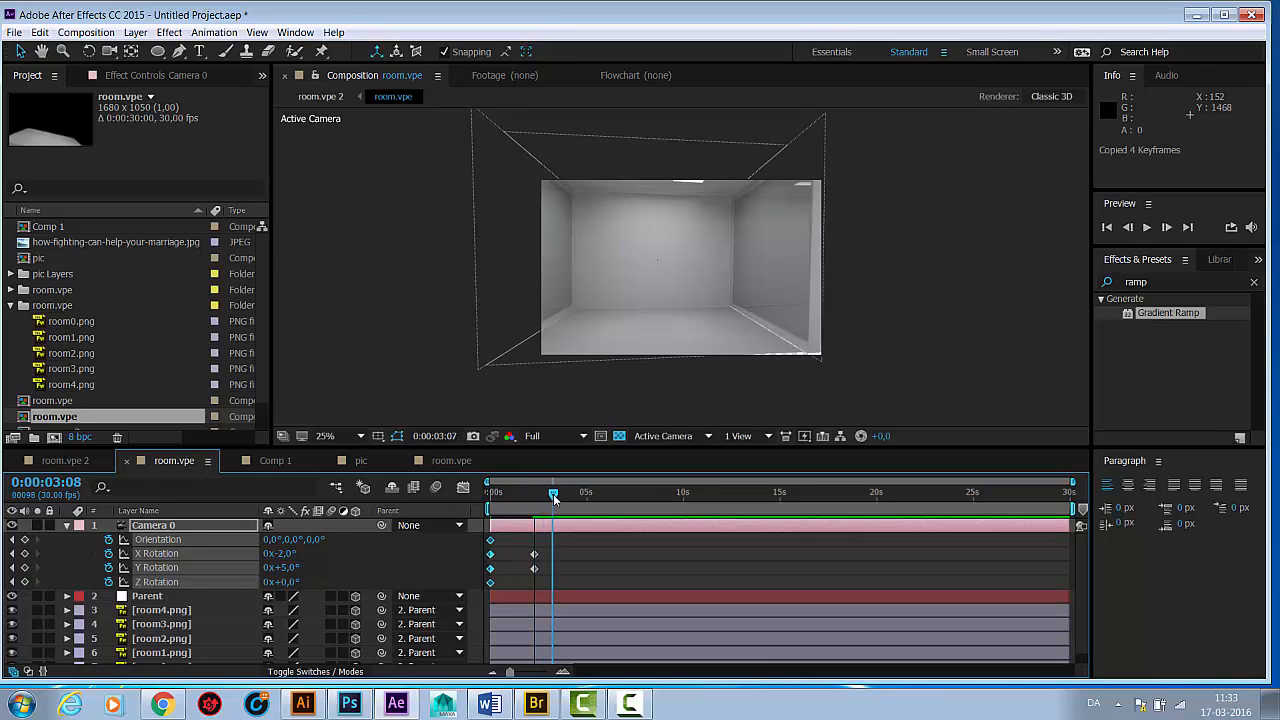
{"action": "key", "text": "ctrl+v"}
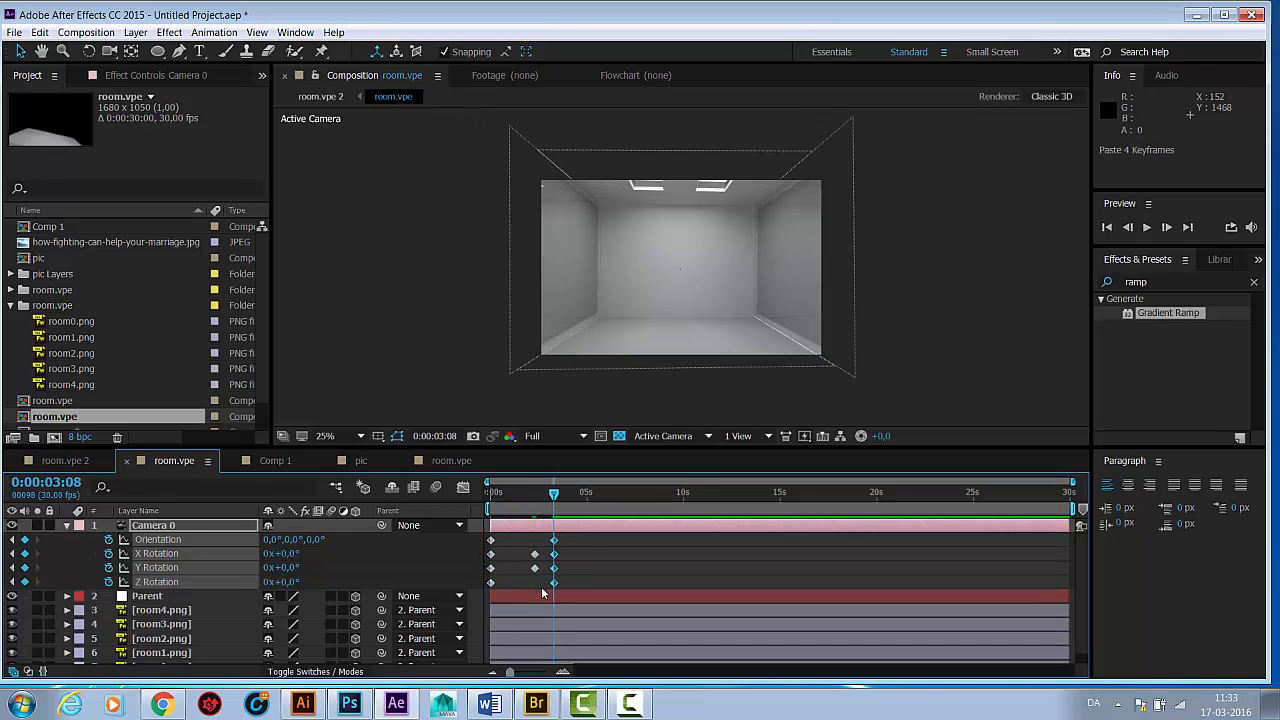
Step: Move Camera 0's middle rotation keyframes earlier to about 0:00:01:13 and the closing set to about 0:00:02:21
{"action": "left_click_drag", "start_coordinate": [541, 588], "coordinate": [519, 555]}
{"action": "left_click_drag", "start_coordinate": [571, 591], "coordinate": [542, 541]}
{"action": "left_click", "coordinate": [442, 351]}
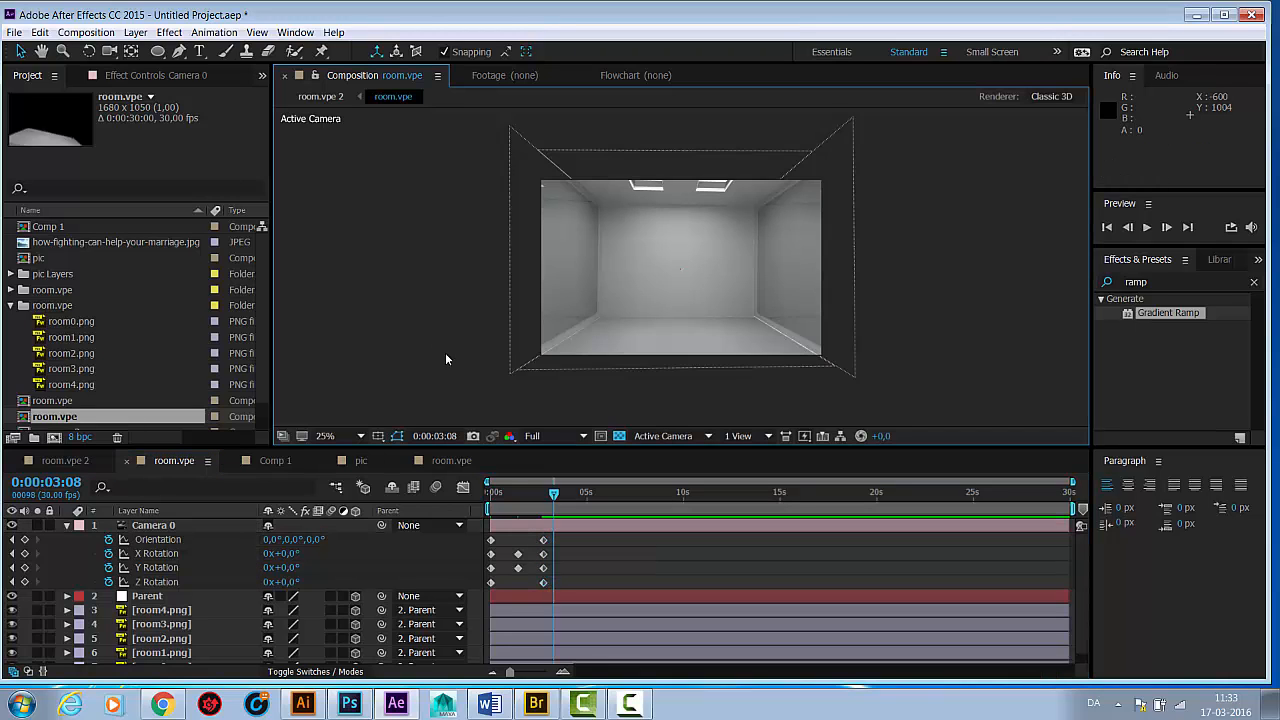
Step: Shorten the work area to end at about 0:00:03:14 and trim the composition to it
{"action": "left_click_drag", "start_coordinate": [1074, 509], "coordinate": [560, 510]}
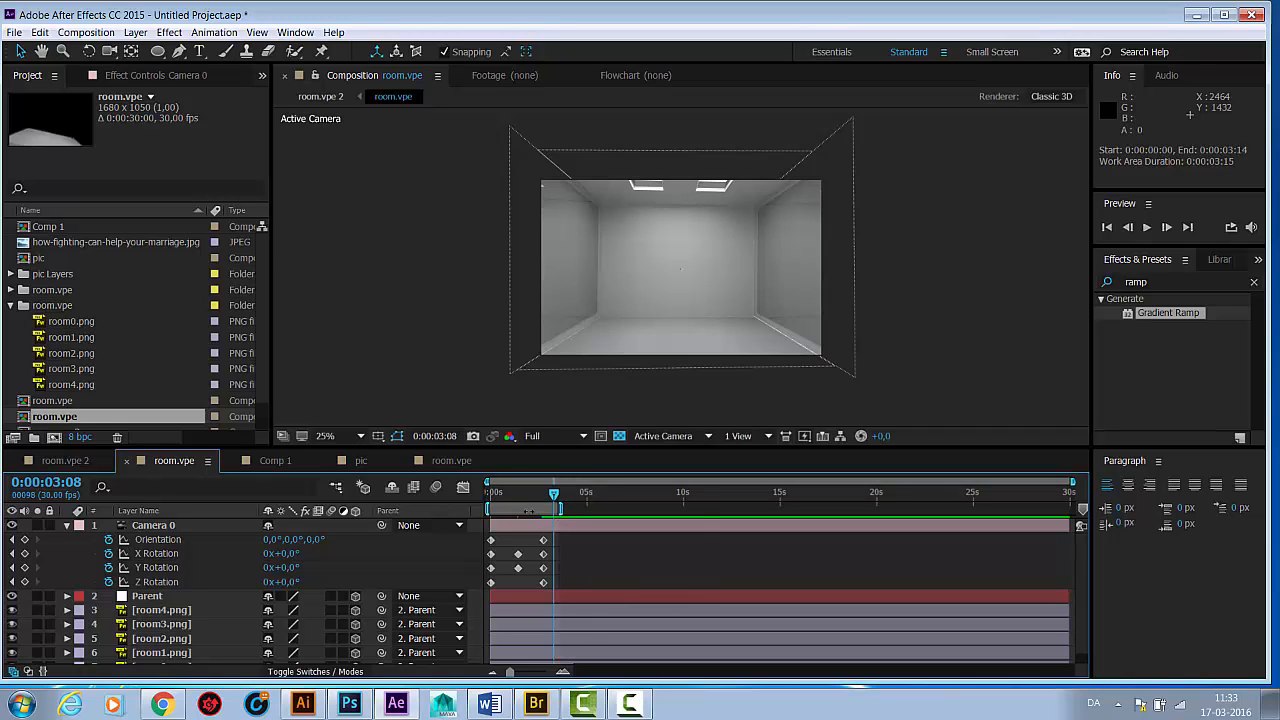
{"action": "right_click", "coordinate": [515, 509]}
{"action": "left_click", "coordinate": [572, 551]}
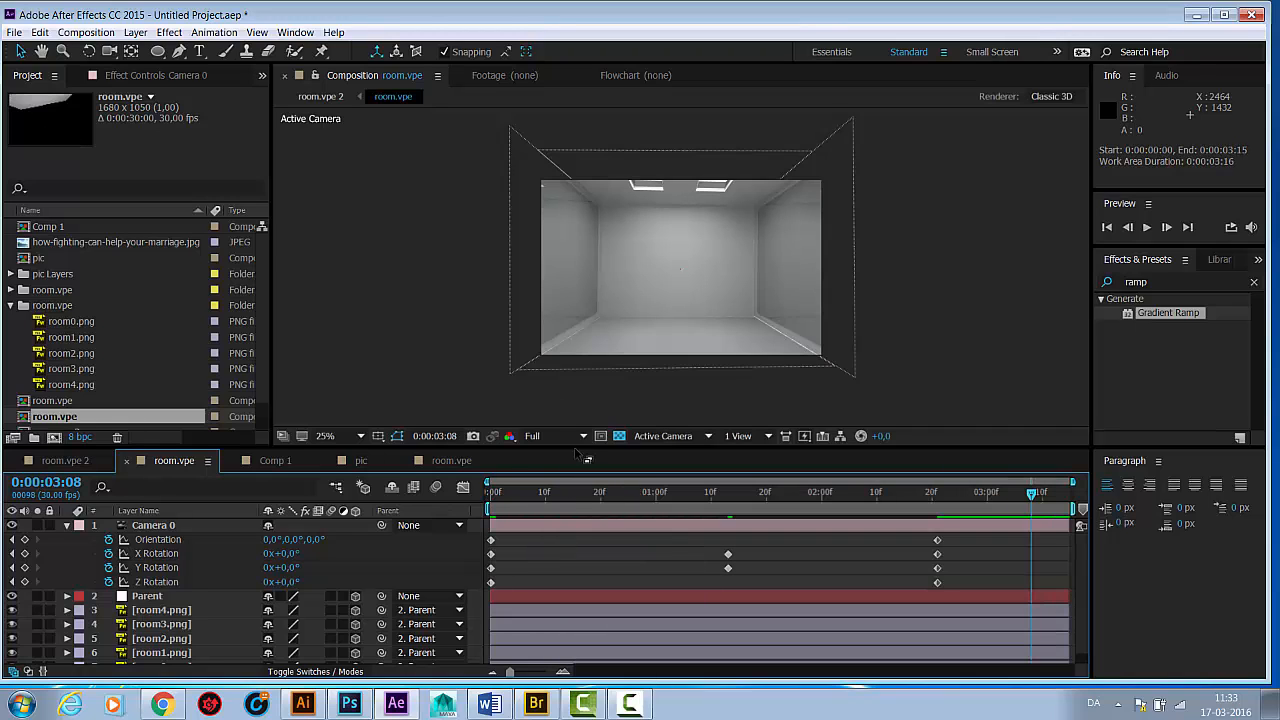
Step: Play back the room composition to review the camera rotation animation
{"action": "left_click", "coordinate": [359, 342]}
{"action": "key", "text": "space"}
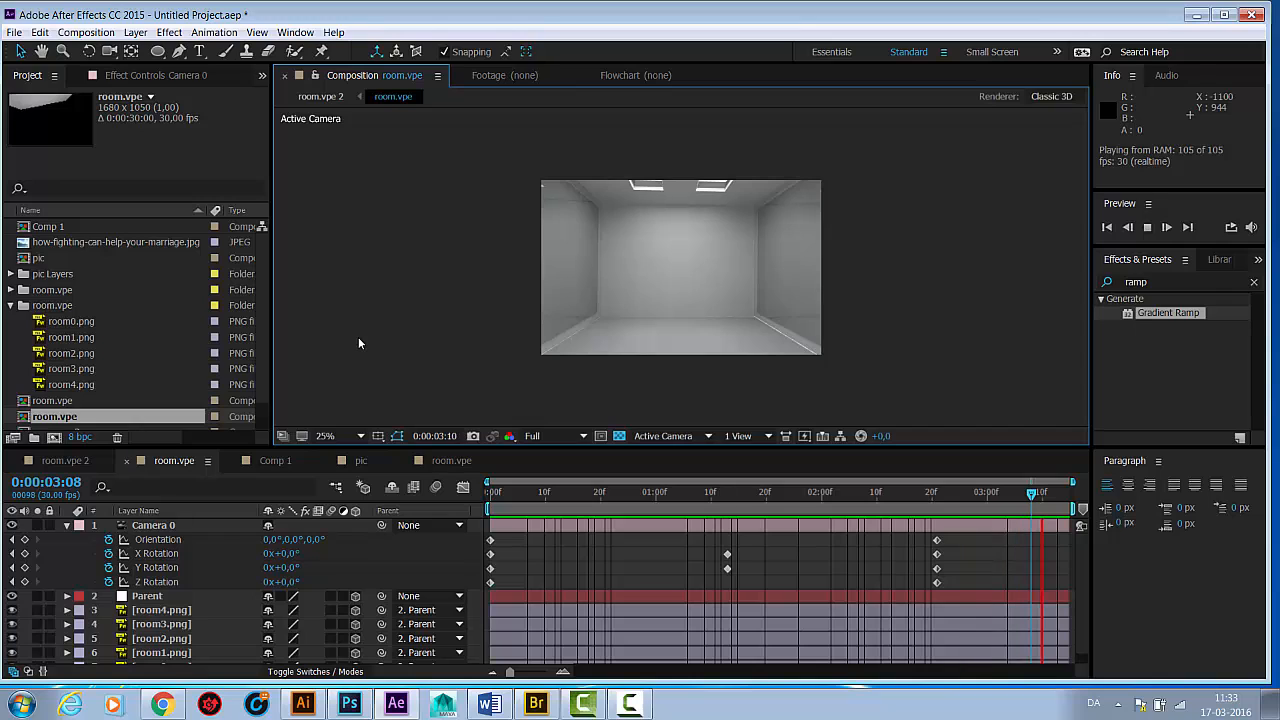
{"action": "key", "text": "space"}
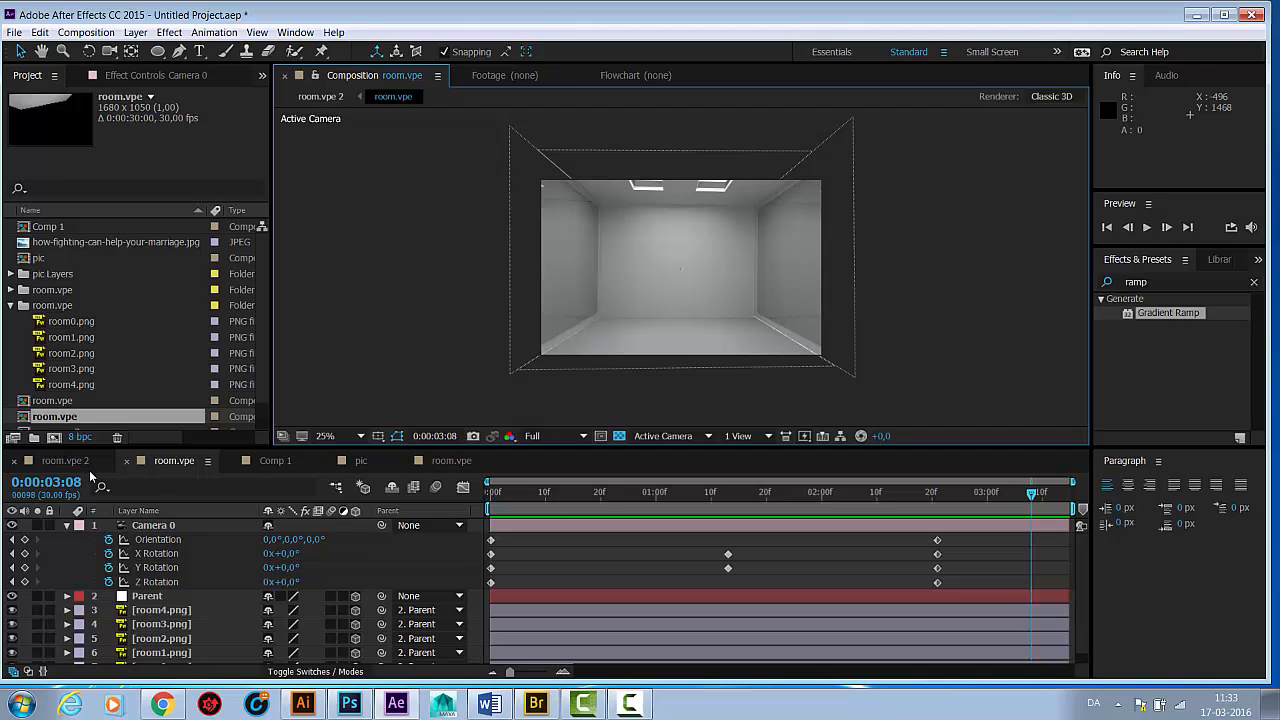
{"action": "left_click", "coordinate": [349, 704]}
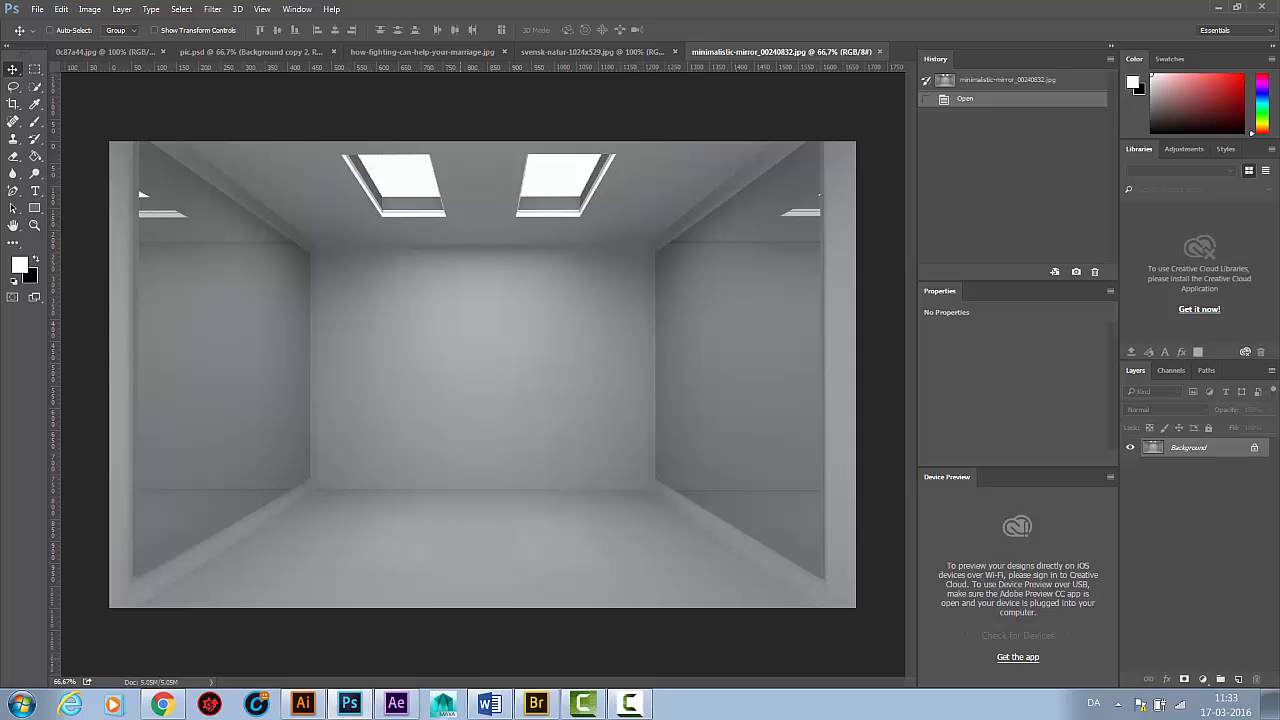
{"action": "left_click", "coordinate": [396, 704]}
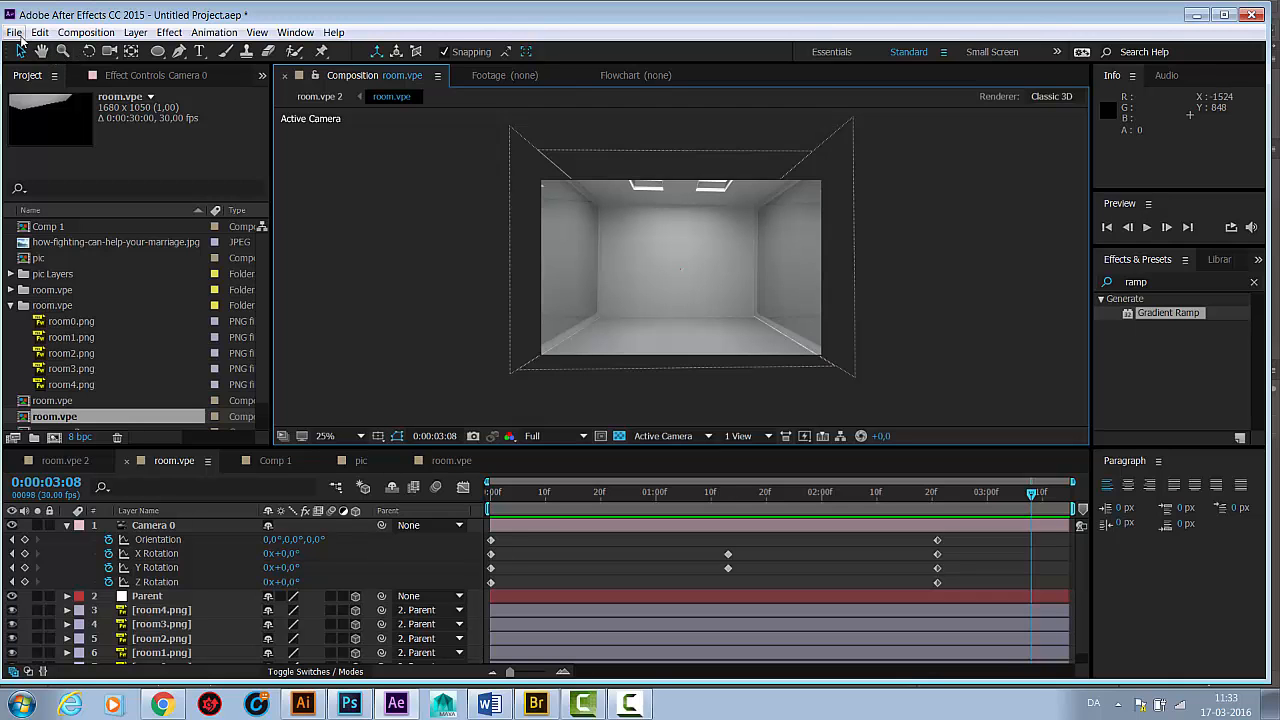
Step: Create a new composition with the HDTV 1080 29.97 preset, 1920 x 1080 px, and a duration of 10 seconds
{"action": "left_click", "coordinate": [14, 32]}
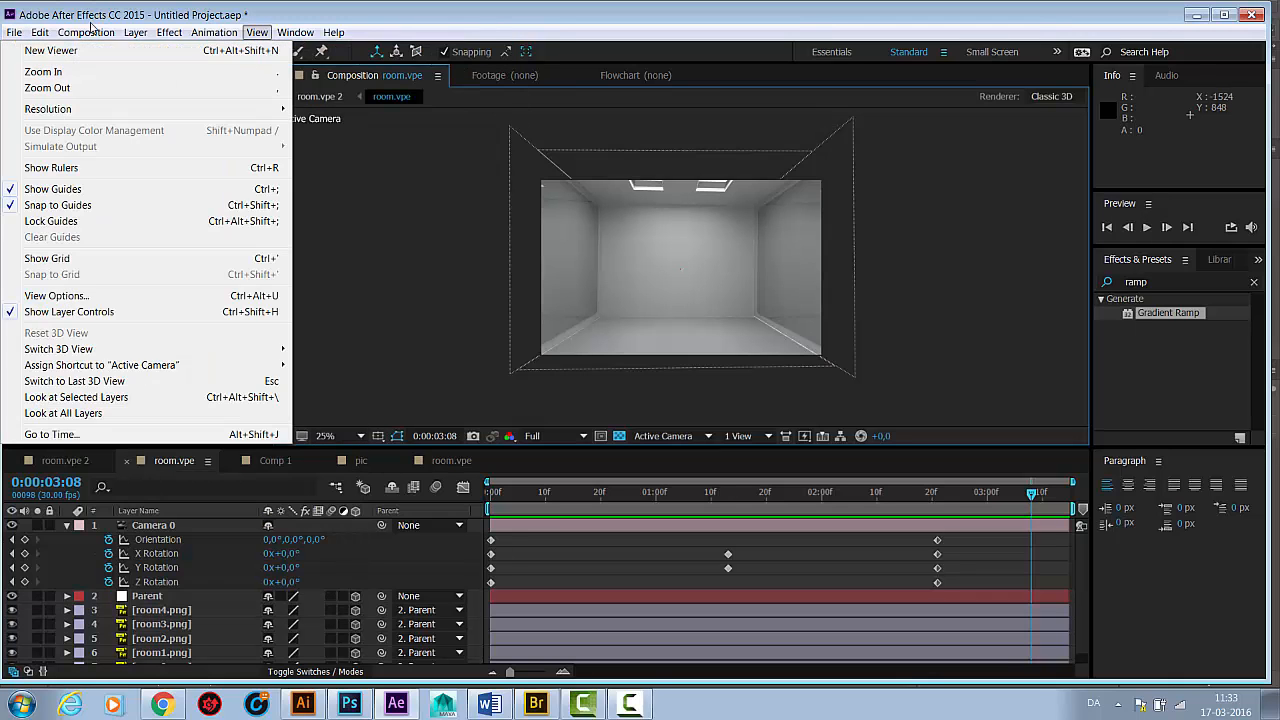
{"action": "left_click", "coordinate": [80, 50]}
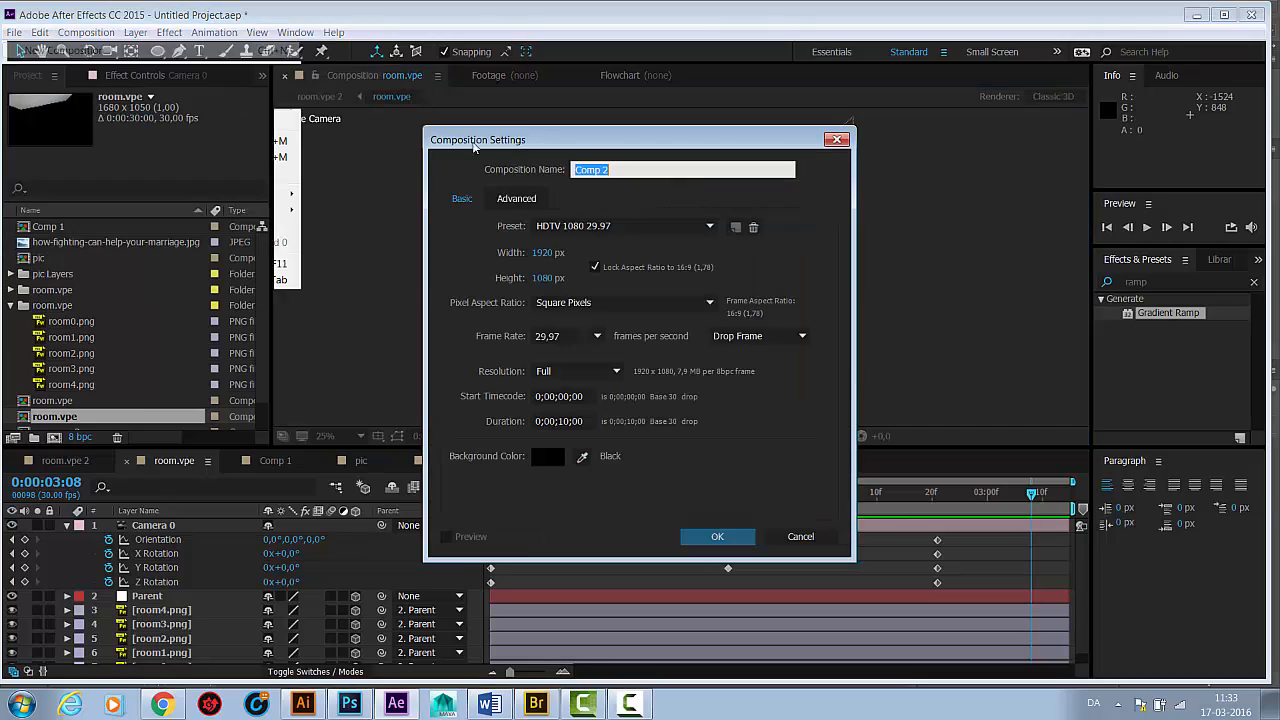
{"action": "left_click", "coordinate": [716, 538]}
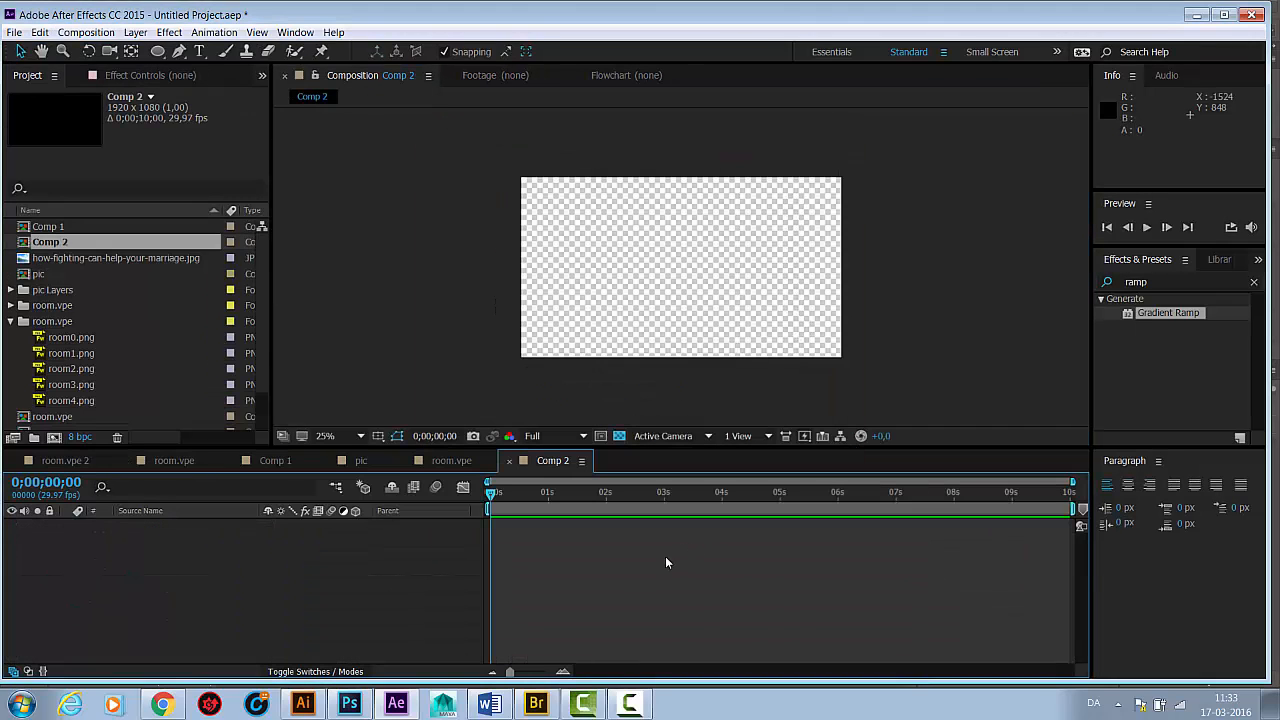
Step: Switch to Chrome and search Google Images for "logo png"
{"action": "left_click", "coordinate": [162, 705]}
{"action": "scroll", "coordinate": [378, 355], "scroll_direction": "up", "scroll_amount": 8}
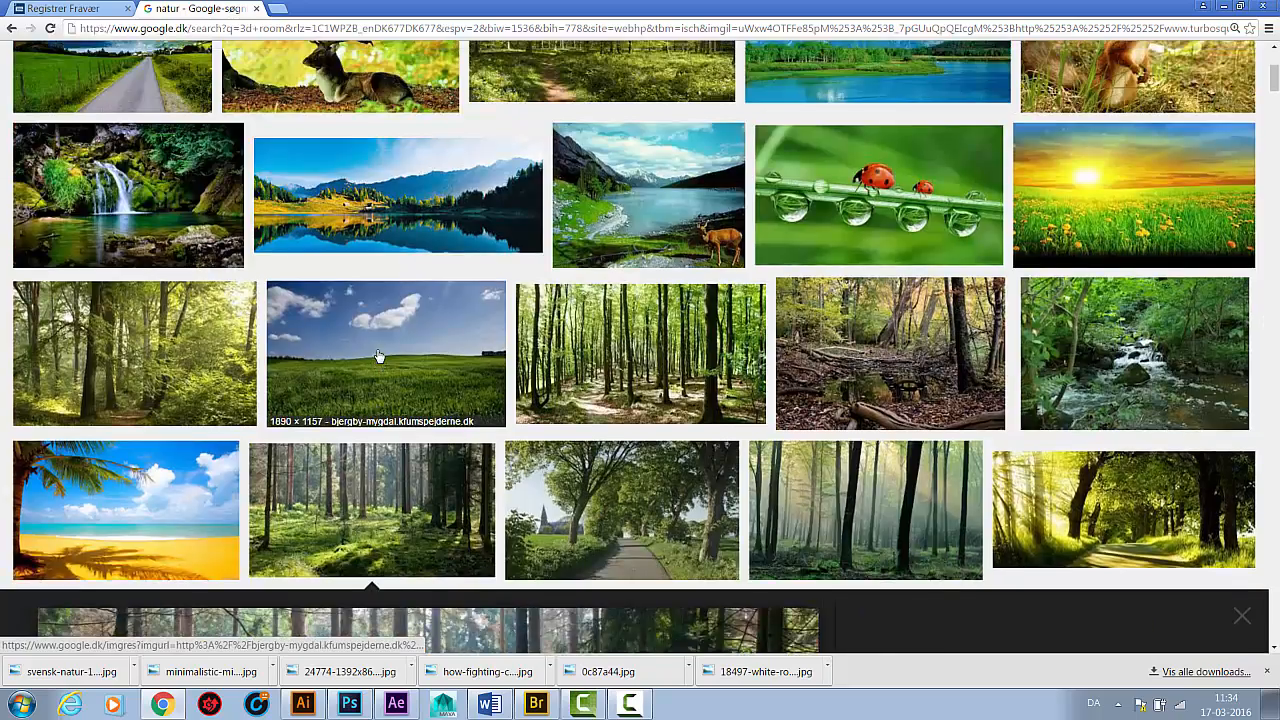
{"action": "double_click", "coordinate": [264, 67]}
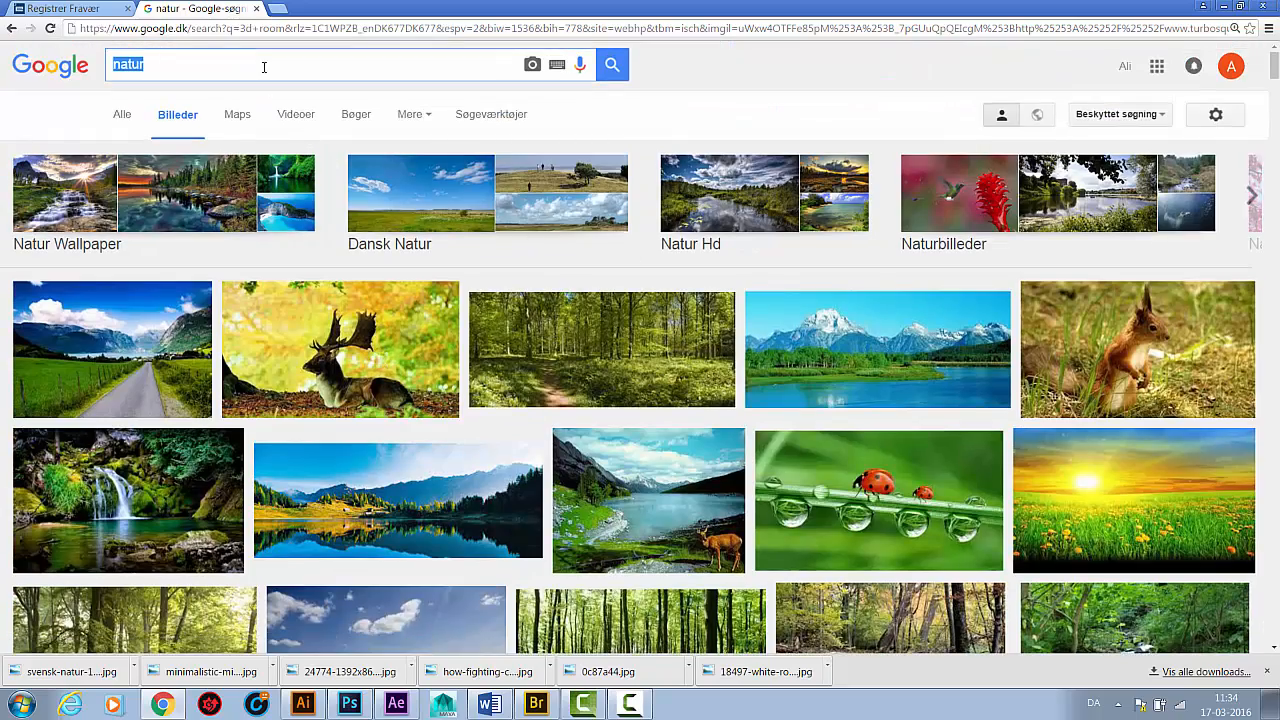
{"action": "type", "text": "logo o"}
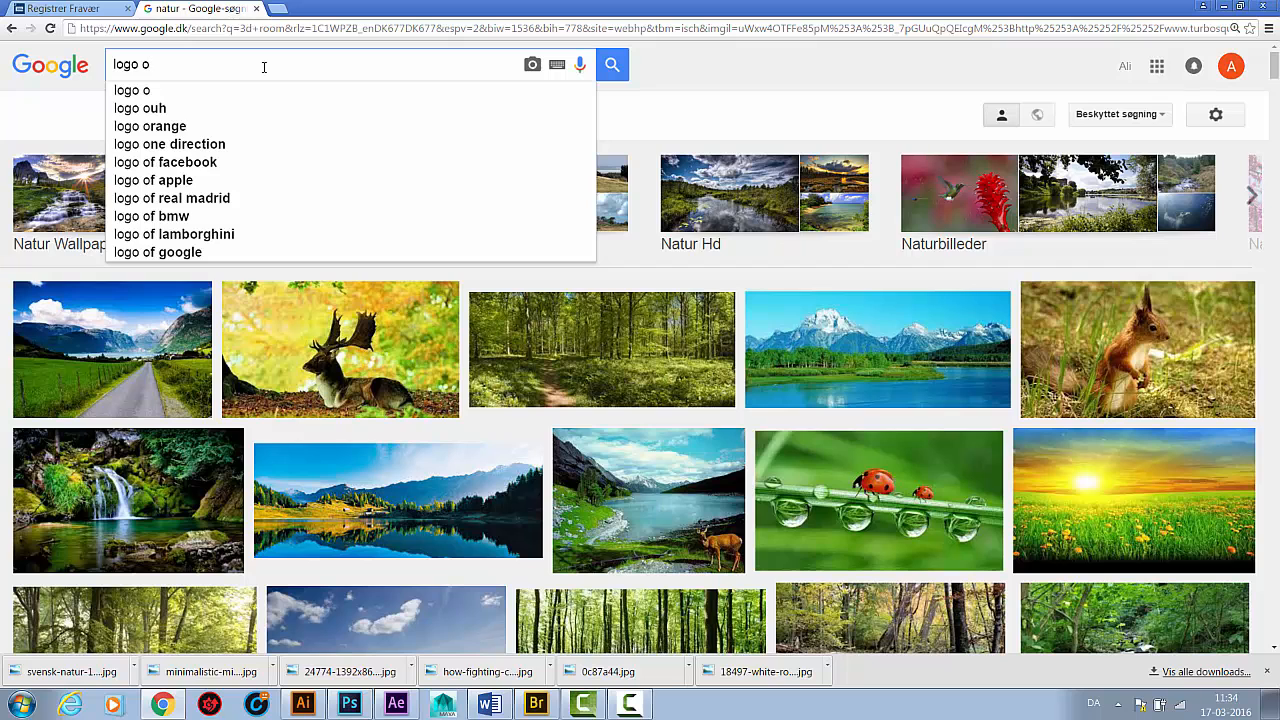
{"action": "key", "text": "BackSpace"}
{"action": "type", "text": "p"}
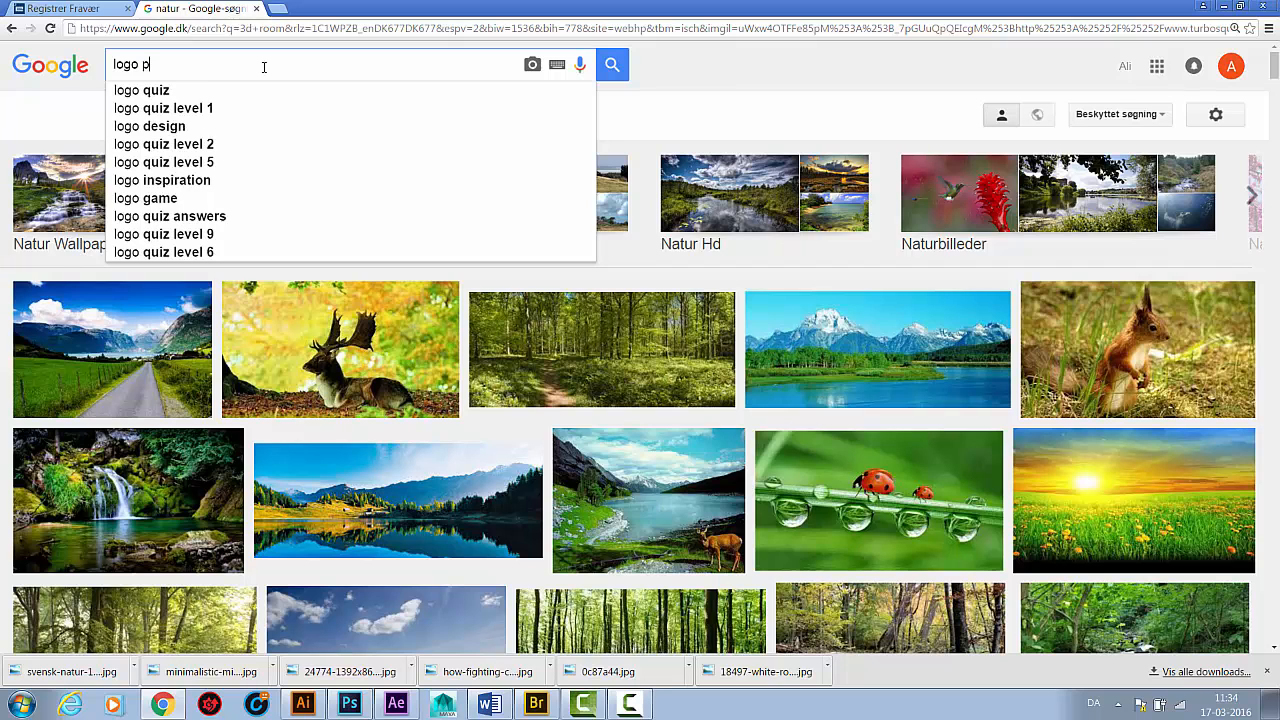
{"action": "type", "text": "ng"}
{"action": "key", "text": "Return"}
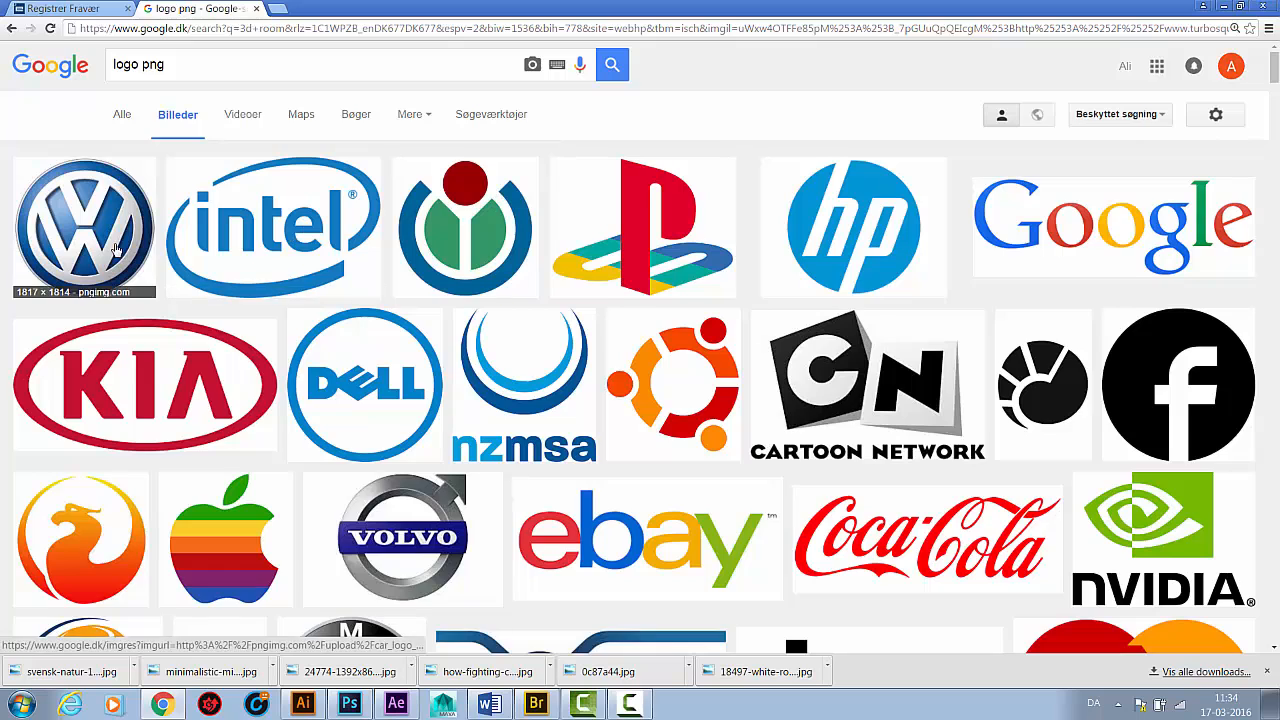
Step: Save the Volkswagen logo as car_logo_PNG1667 in the image folder of motion graphics production
{"action": "left_click", "coordinate": [115, 248]}
{"action": "right_click", "coordinate": [461, 346]}
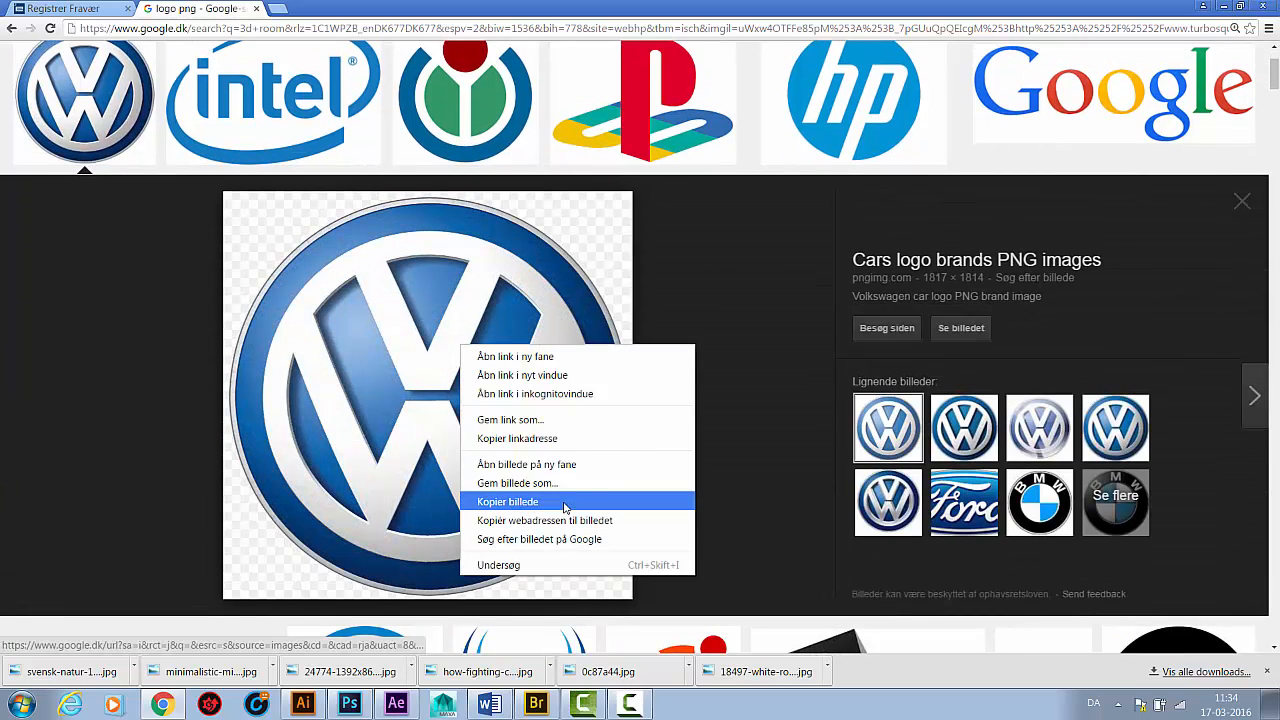
{"action": "left_click", "coordinate": [520, 483]}
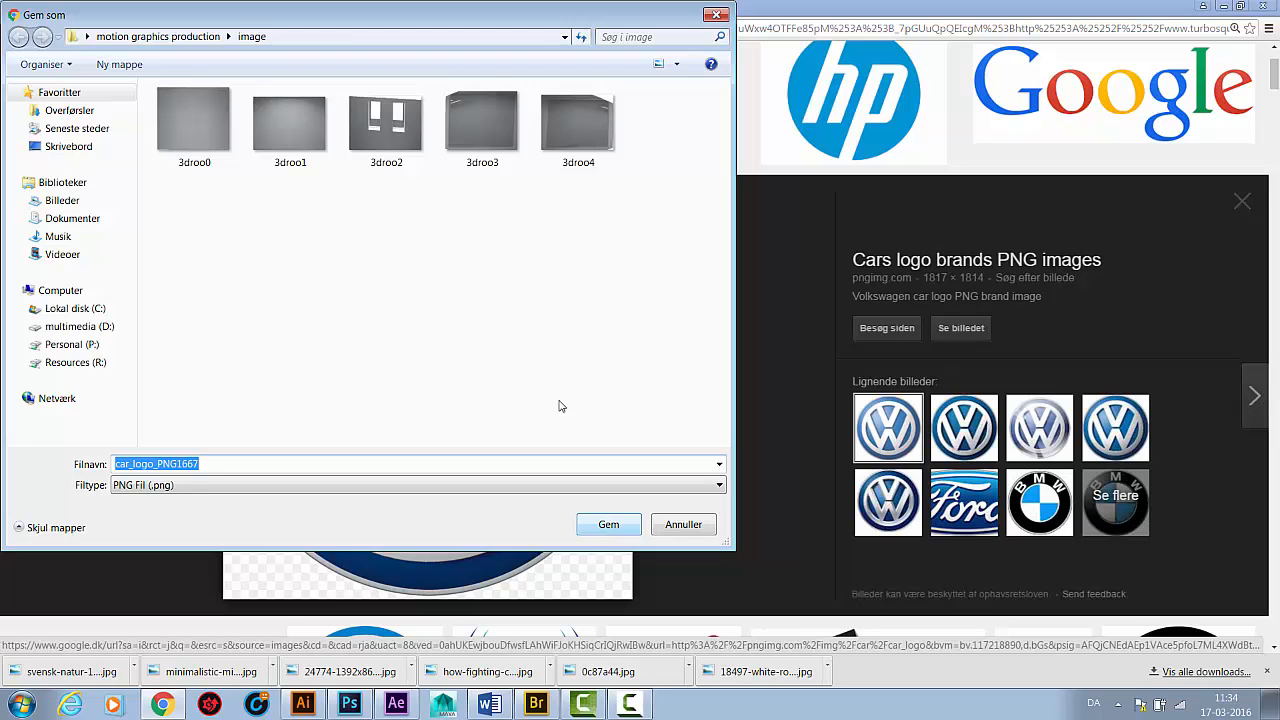
{"action": "left_click", "coordinate": [608, 524]}
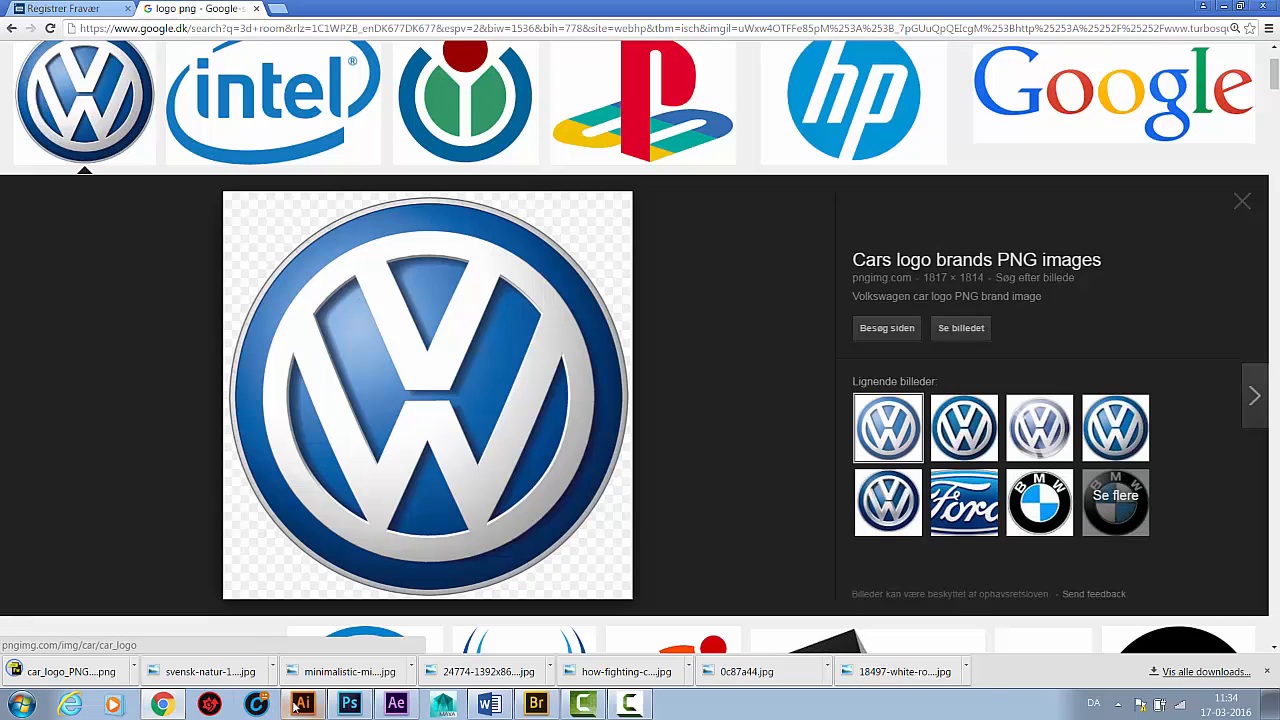
Step: Switch back to After Effects and import car_logo_PNG1667 as footage from the image folder
{"action": "mouse_move", "coordinate": [297, 700]}
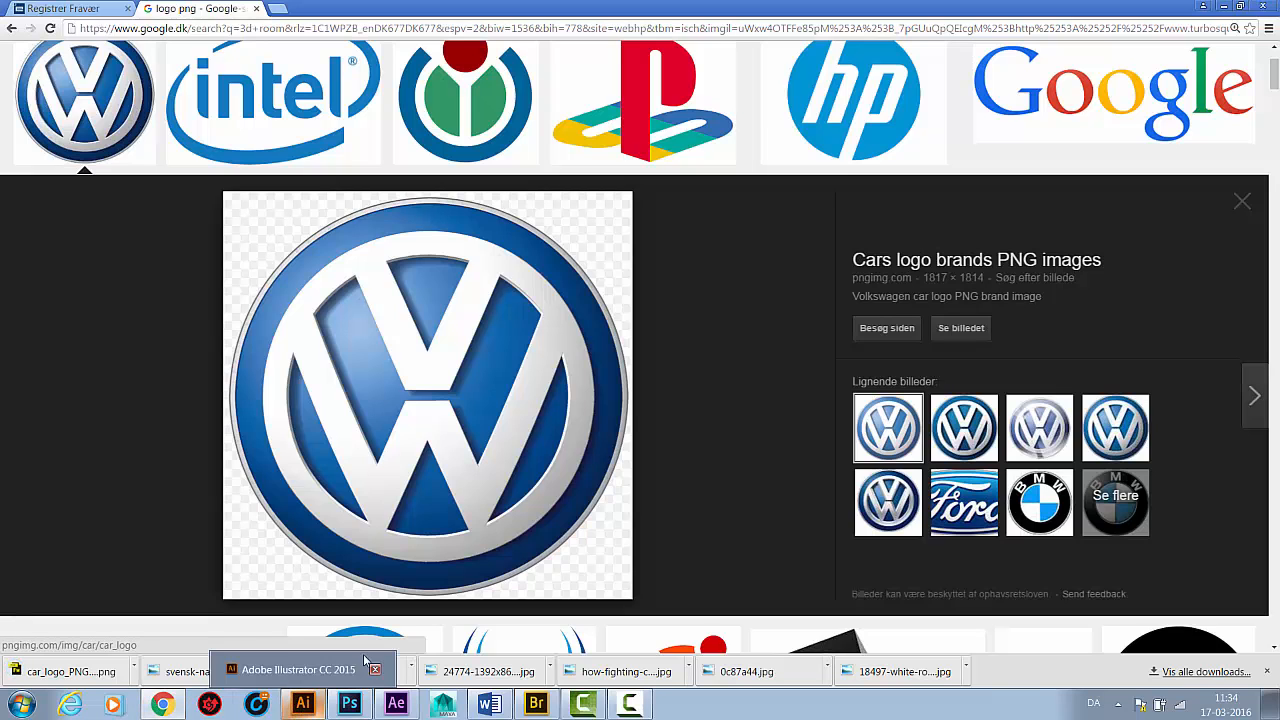
{"action": "left_click", "coordinate": [396, 704]}
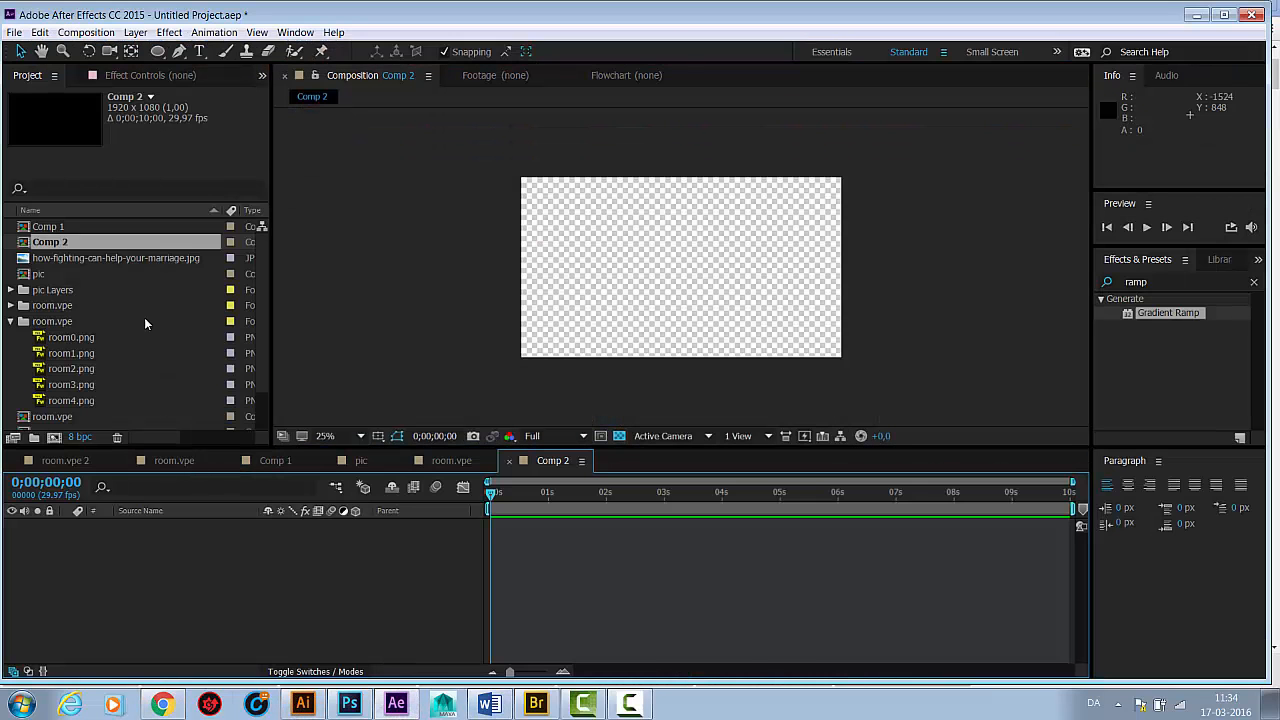
{"action": "scroll", "coordinate": [135, 356], "scroll_direction": "down", "scroll_amount": 1}
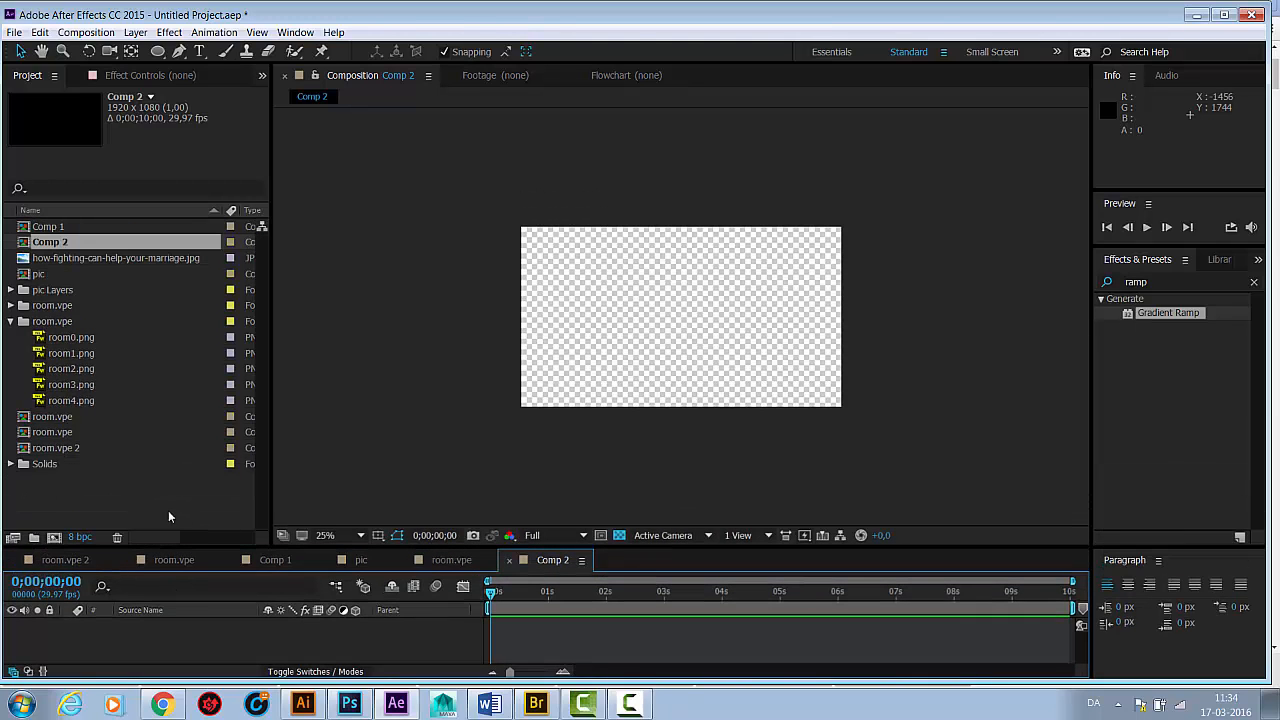
{"action": "double_click", "coordinate": [165, 506]}
{"action": "left_click", "coordinate": [475, 258]}
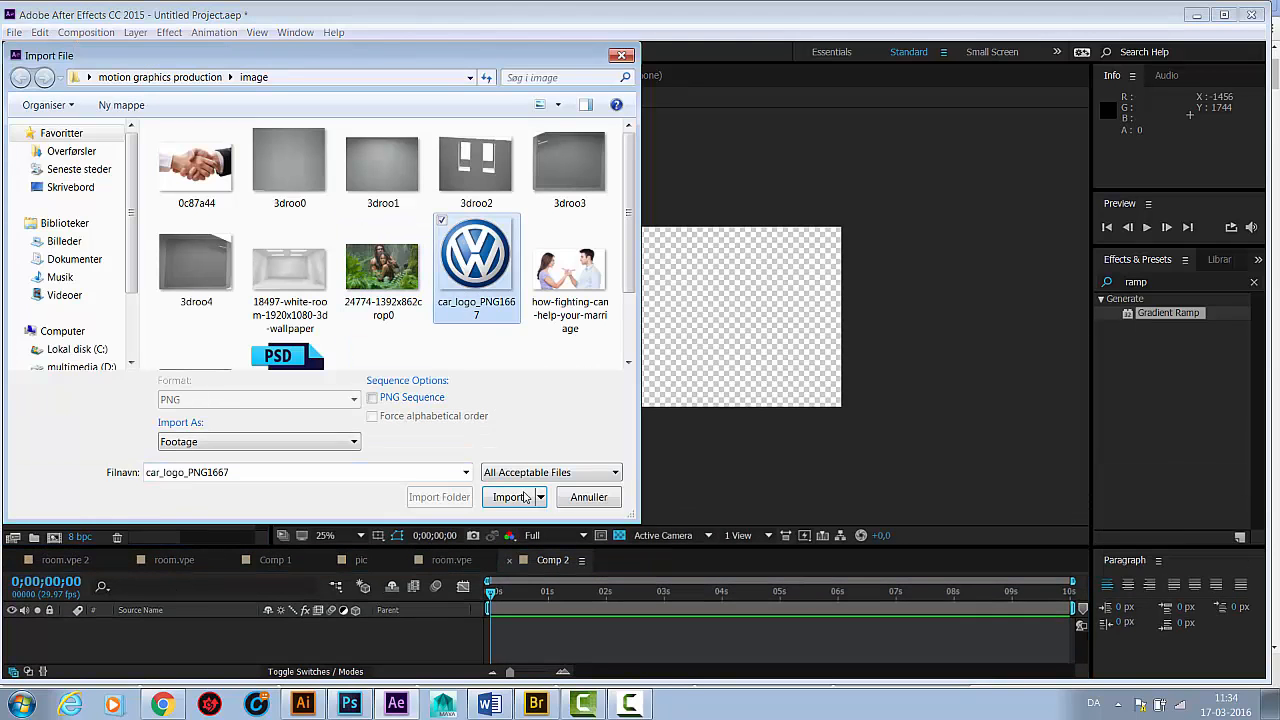
{"action": "left_click", "coordinate": [508, 497]}
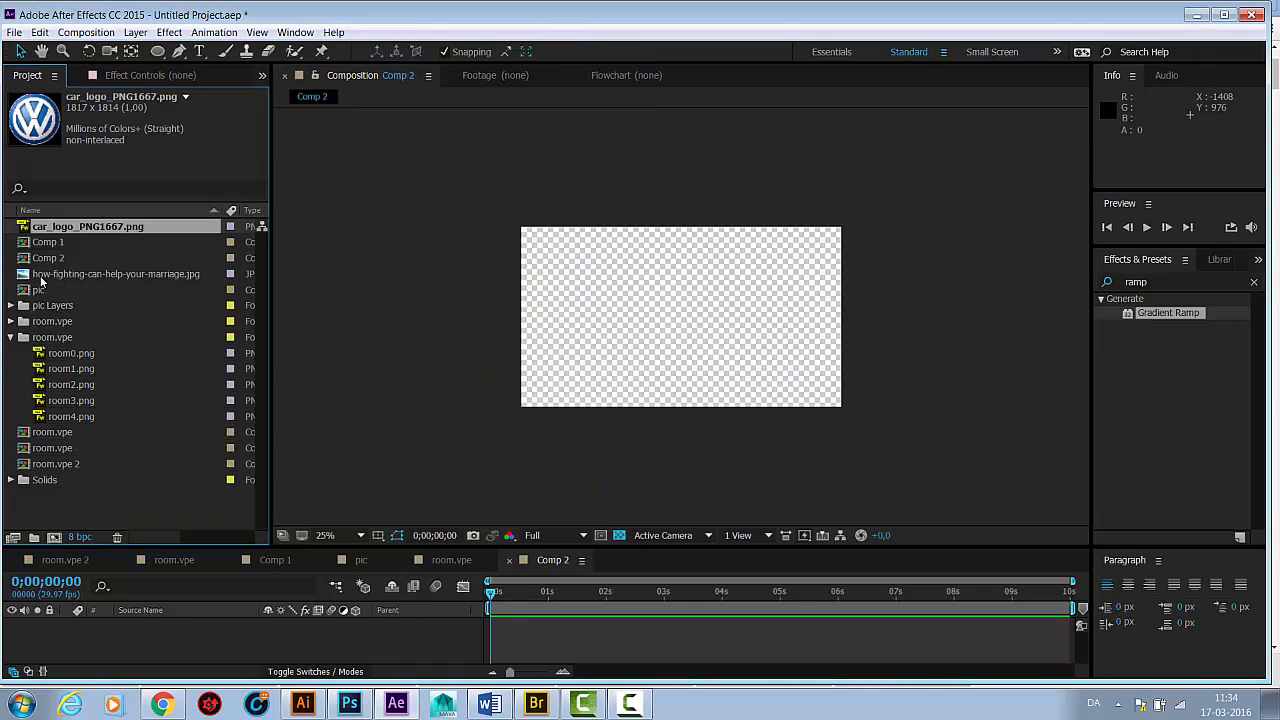
Step: Add car_logo_PNG1667.png to Comp 2 and scale it to 55%
{"action": "left_click_drag", "start_coordinate": [72, 232], "coordinate": [88, 628]}
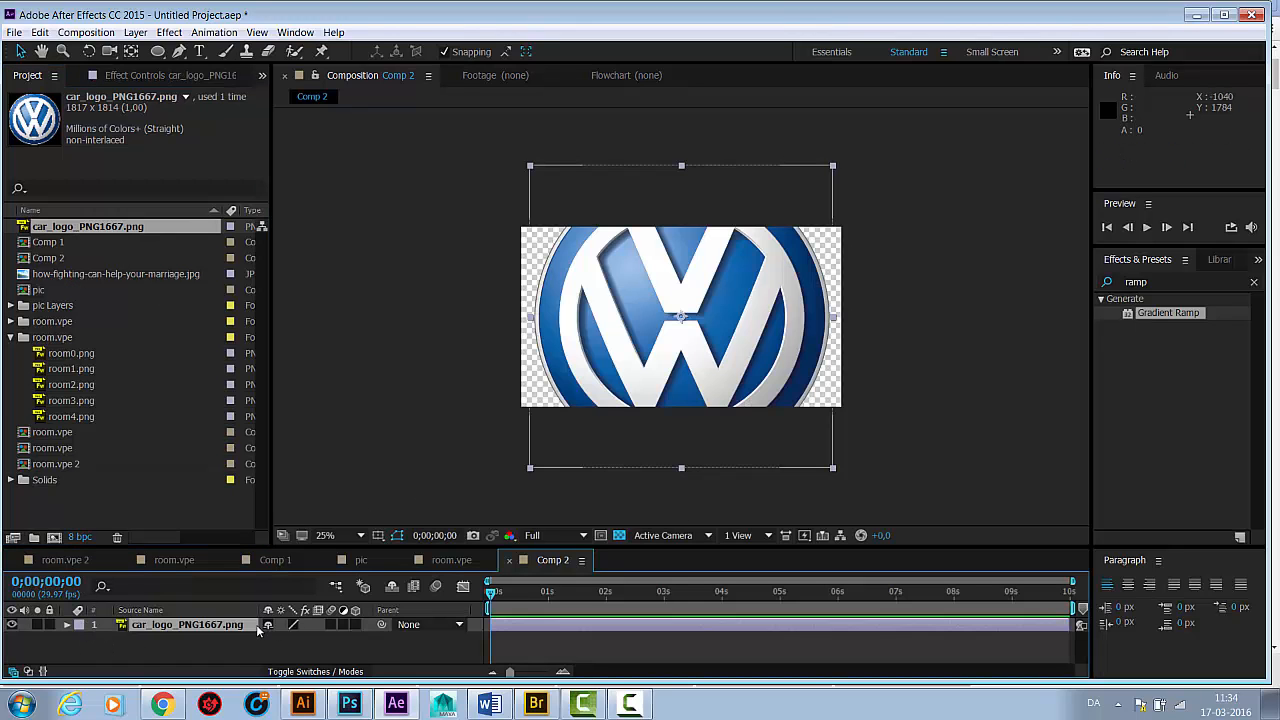
{"action": "key", "text": "s"}
{"action": "left_click_drag", "start_coordinate": [311, 642], "coordinate": [280, 643]}
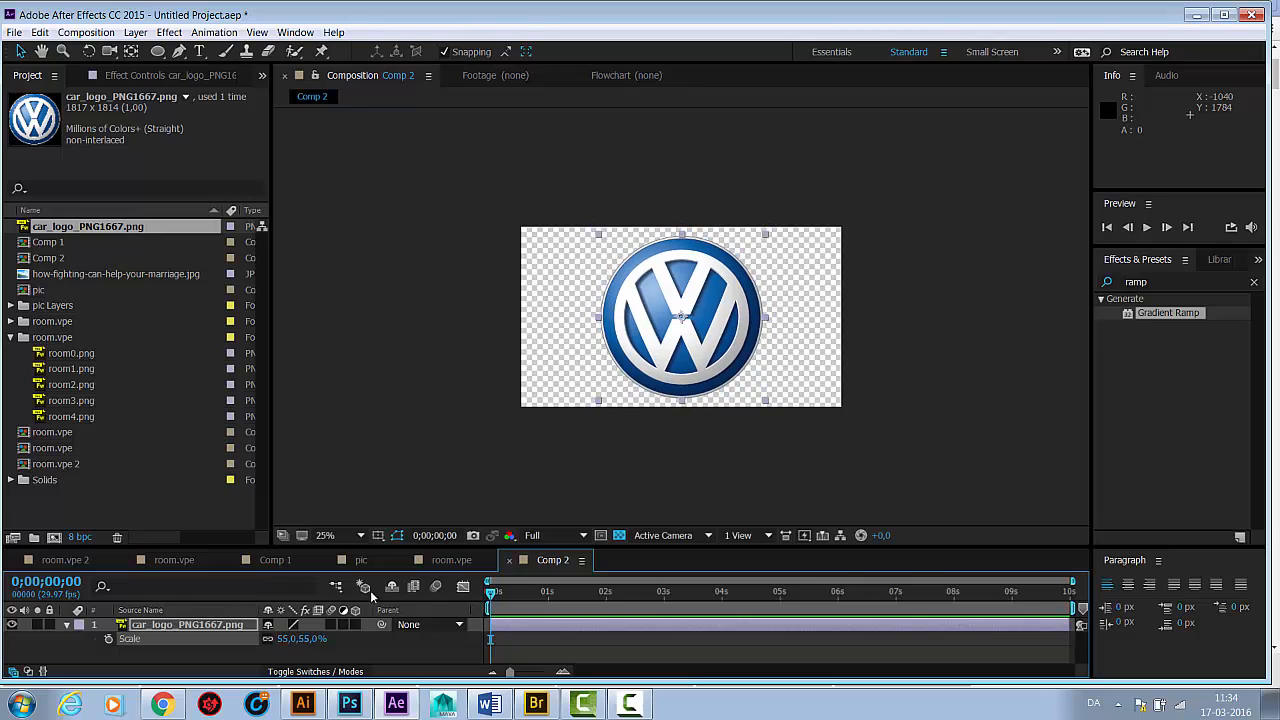
Step: Shift the car_logo_PNG1667.png layer horizontally in Comp 2 to position 913, 540
{"action": "left_click", "coordinate": [184, 624]}
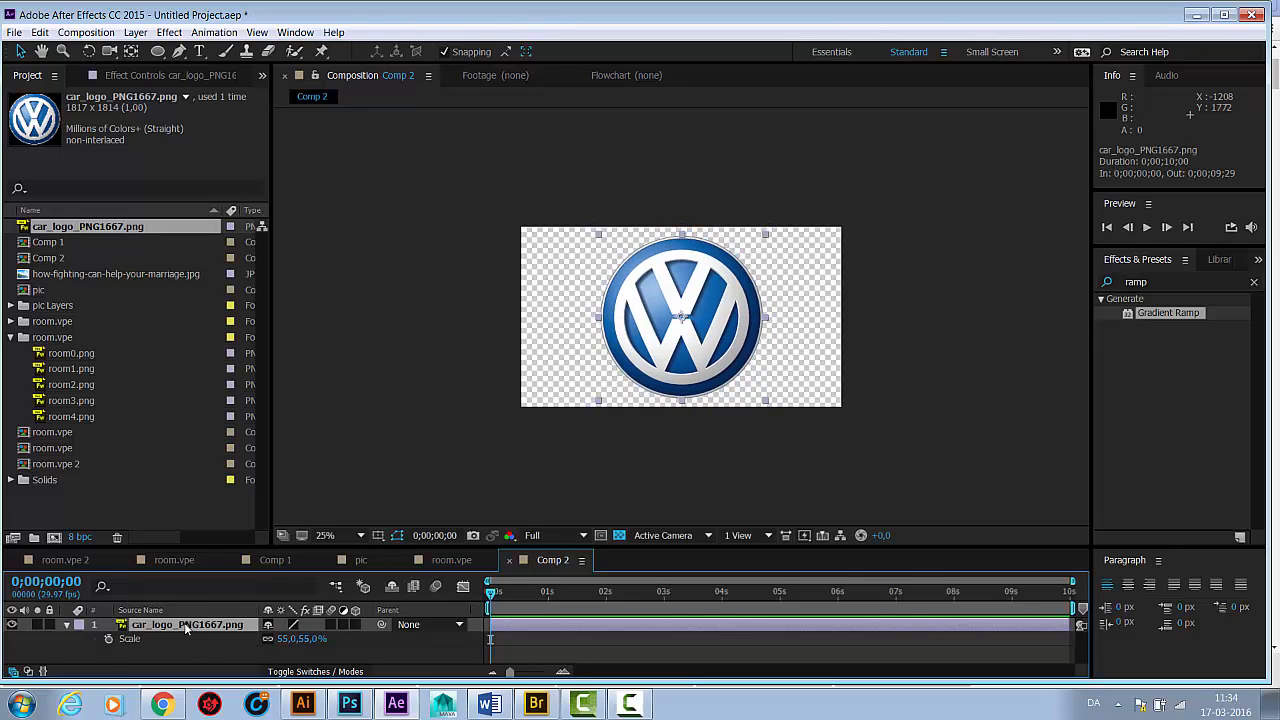
{"action": "key", "text": "p"}
{"action": "left_click_drag", "start_coordinate": [275, 638], "coordinate": [229, 638]}
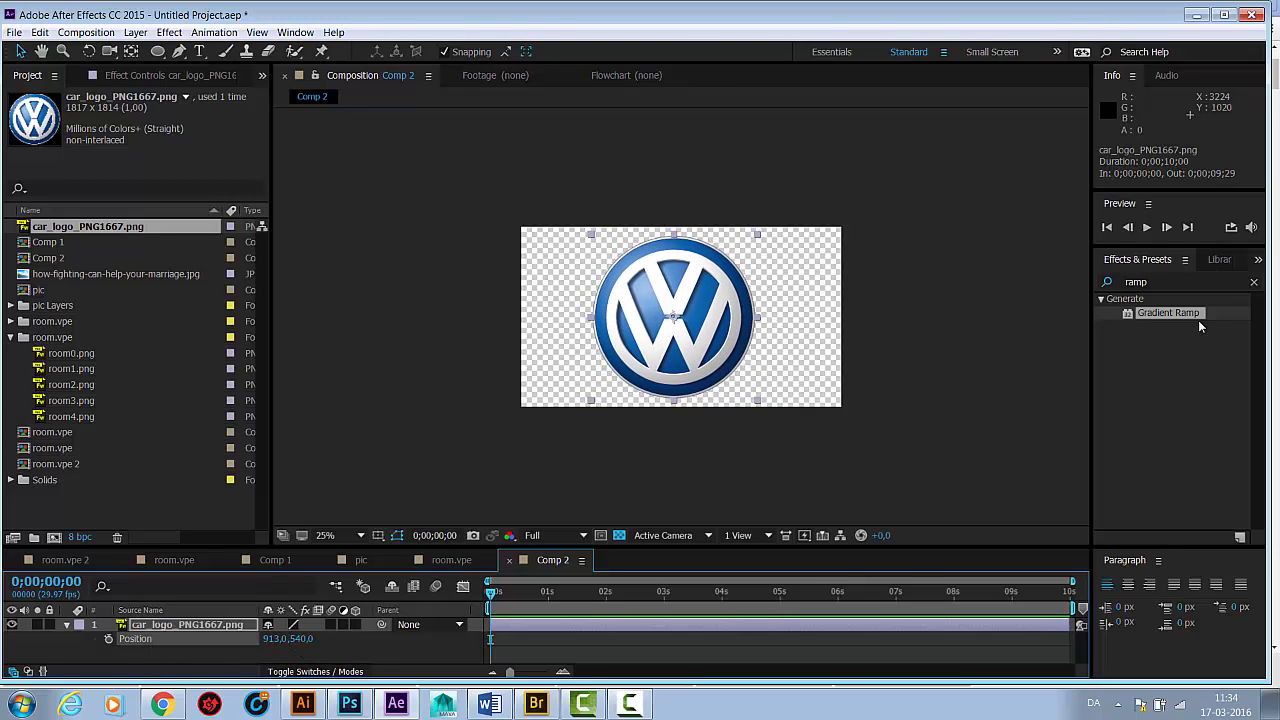
Step: Clear the "ramp" search term from the effects and presets list and deselect the logo layer
{"action": "double_click", "coordinate": [1158, 280]}
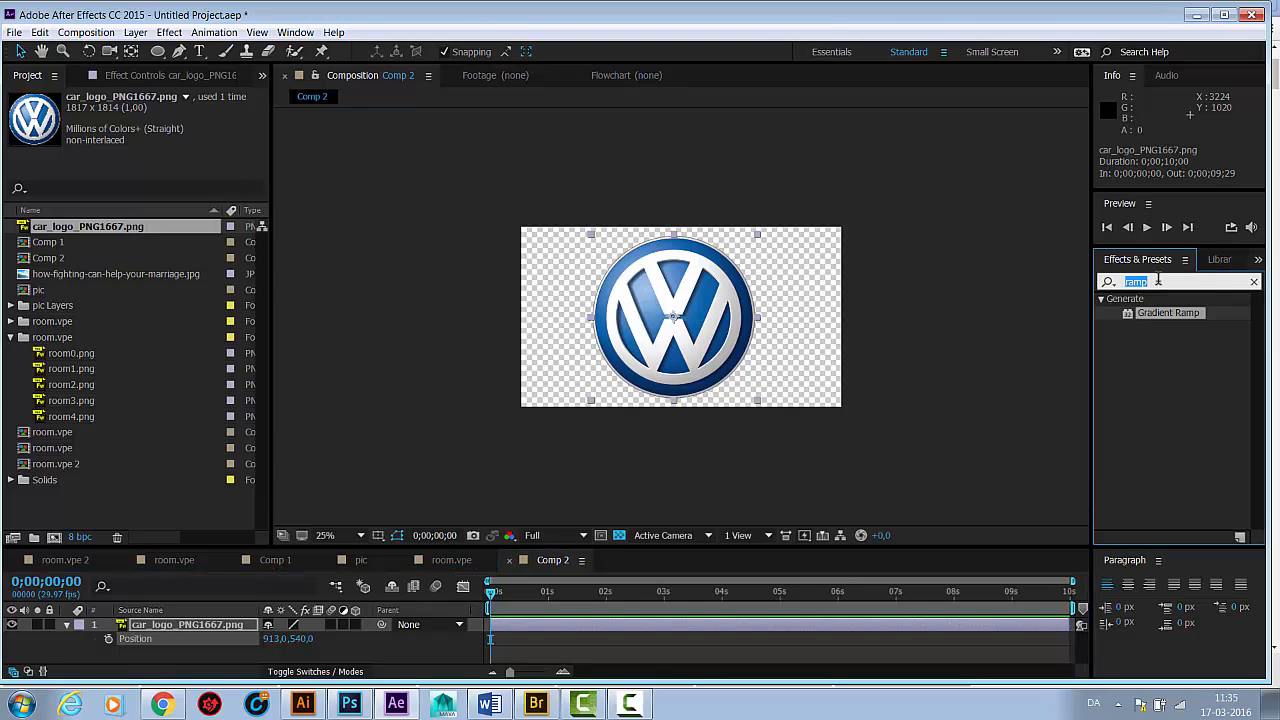
{"action": "key", "text": "BackSpace"}
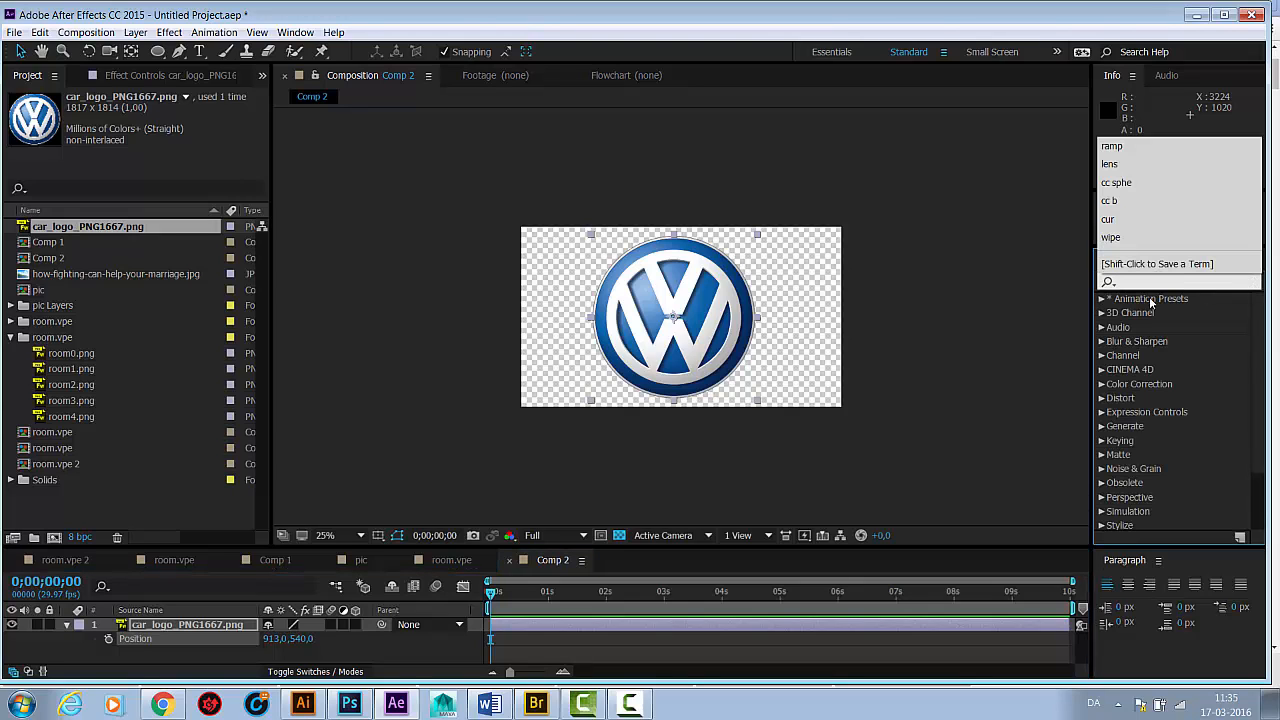
{"action": "left_click", "coordinate": [1021, 437]}
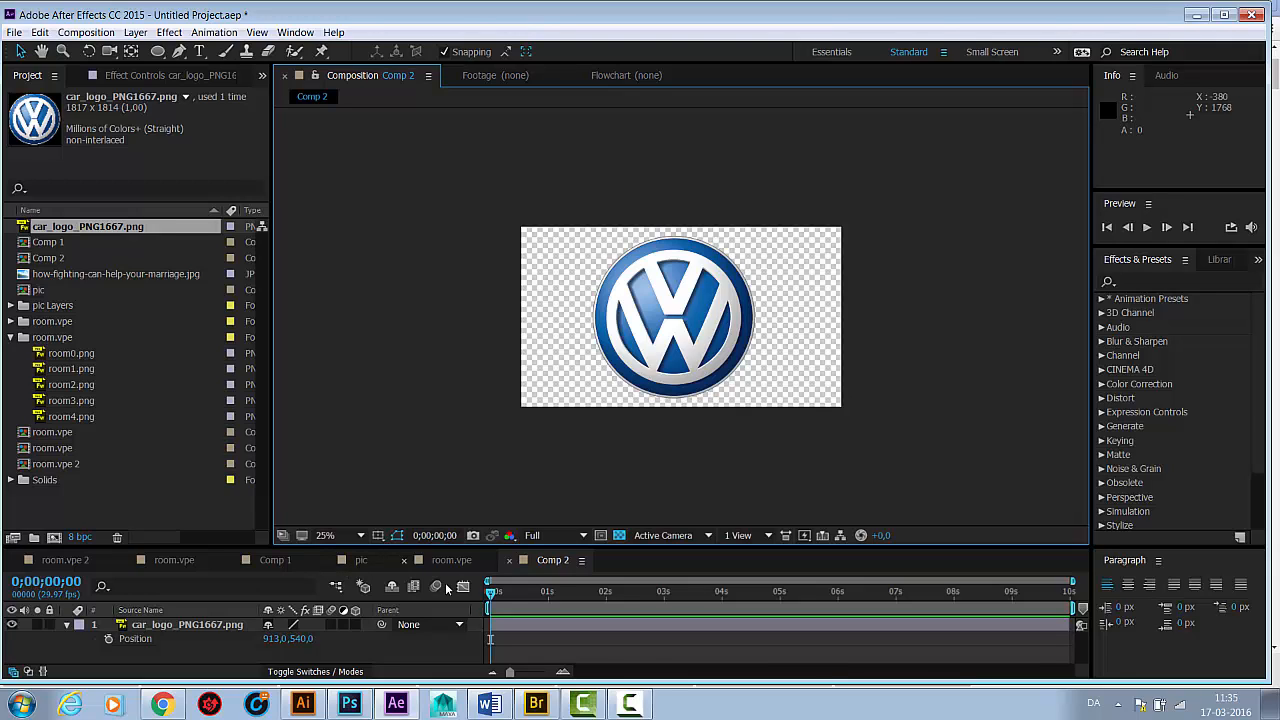
{"action": "left_click", "coordinate": [629, 704]}
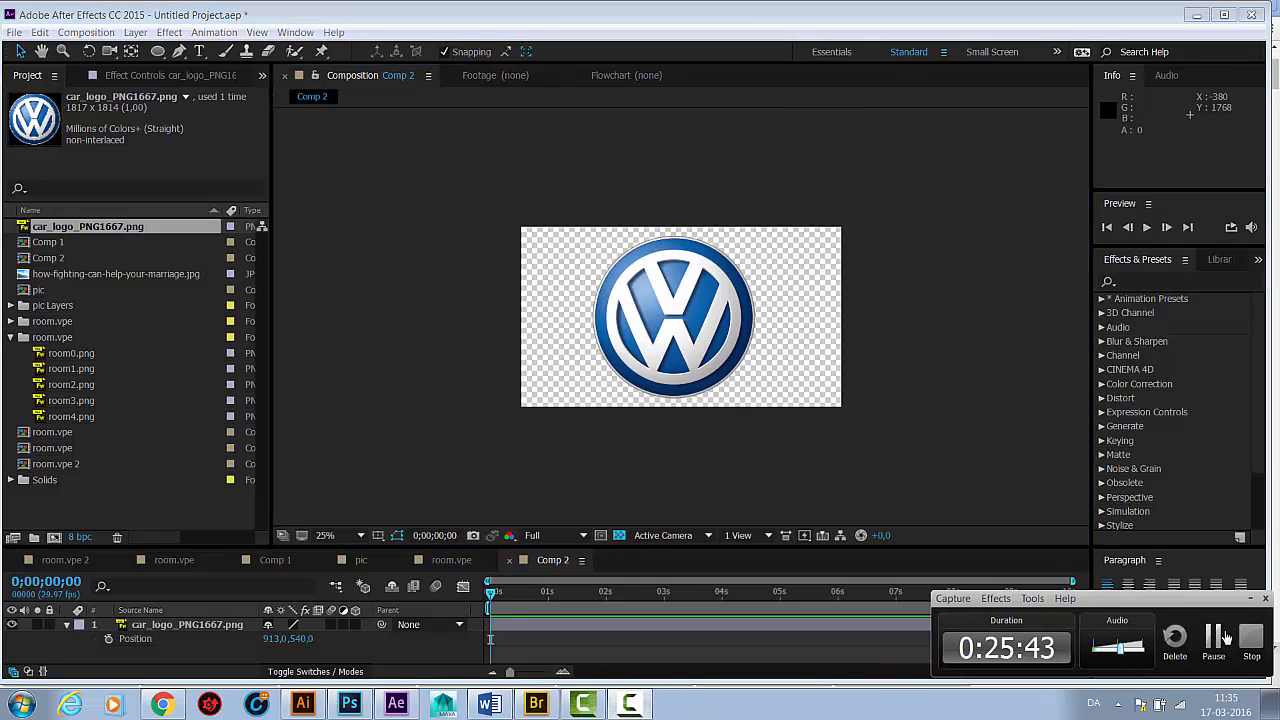